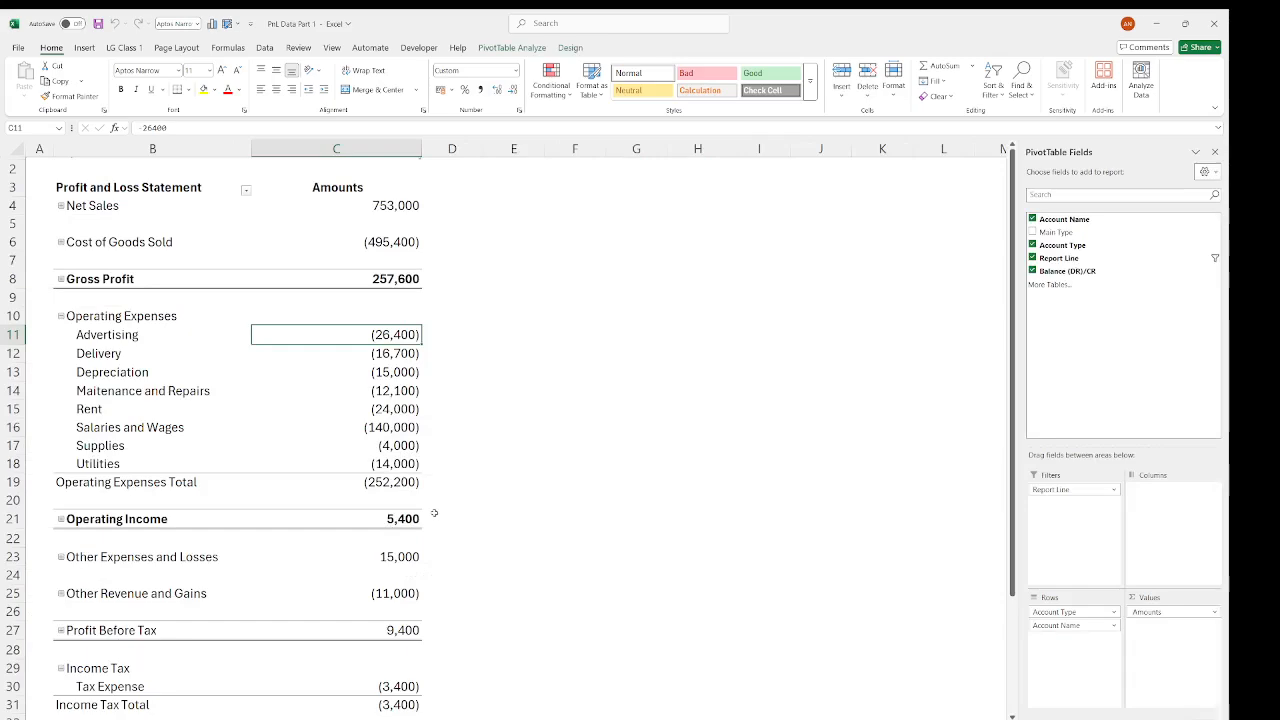
- Review the finished profit and loss PivotTable, including its operating expenses, and inspect the source account data sheet
scroll(434, 513, "down", 2)
scroll(434, 513, "up", 2)
left_click(343, 445)
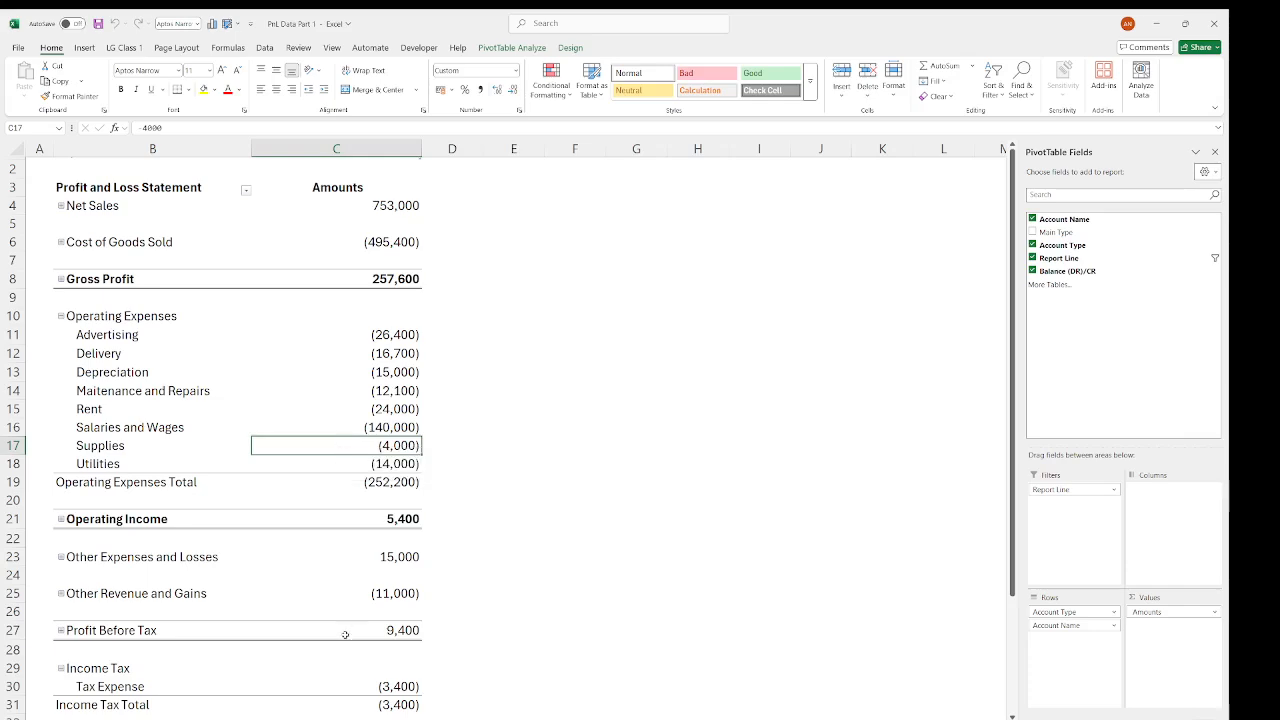
key("ctrl+Page_Down")
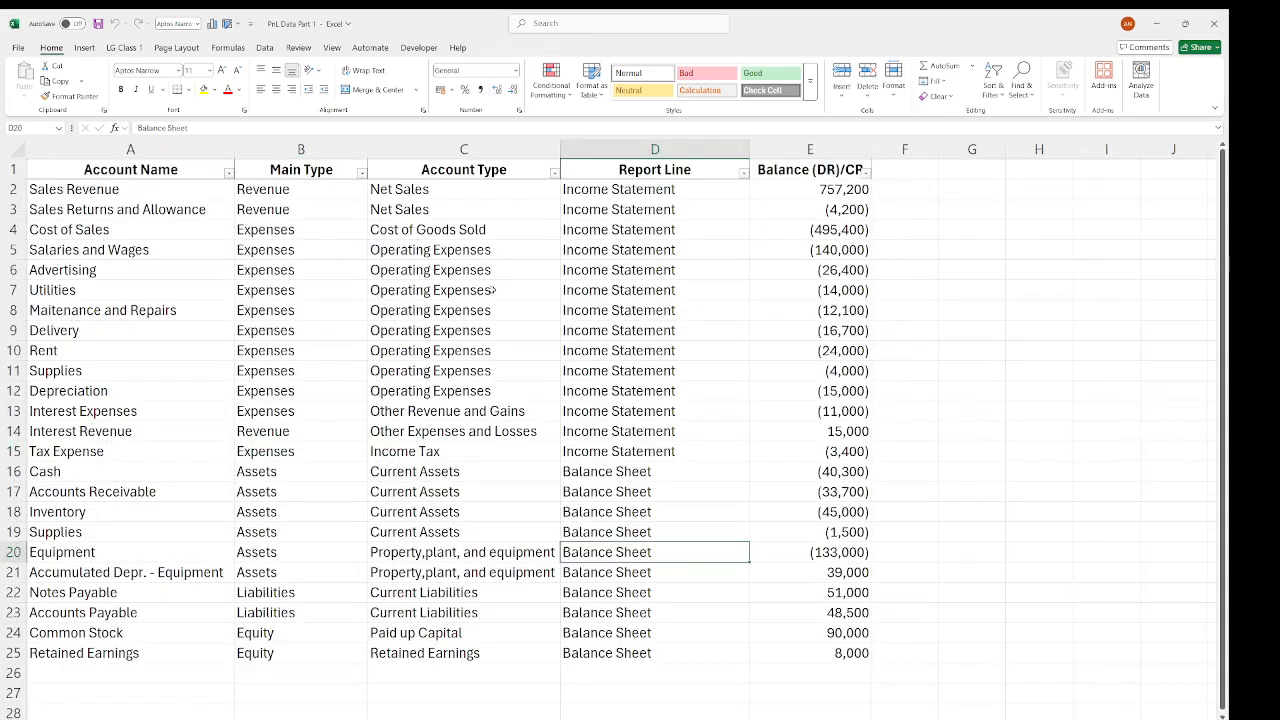
left_click(491, 288)
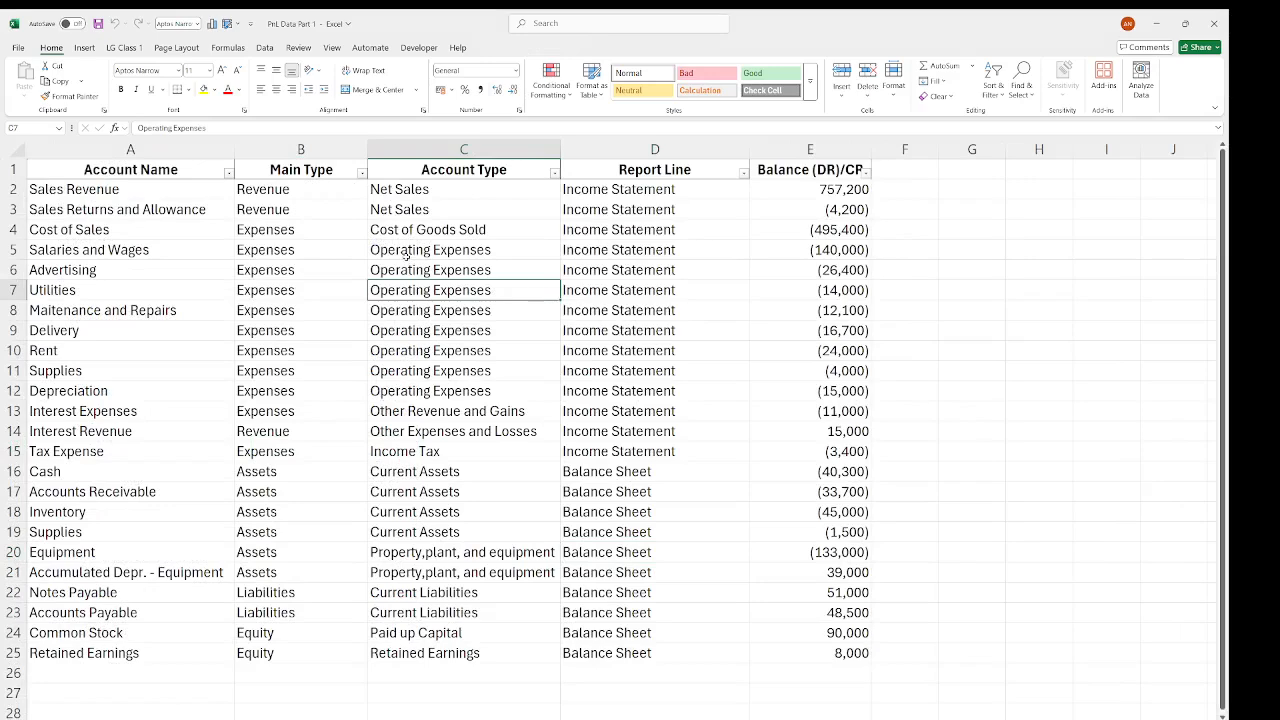
left_click(341, 252)
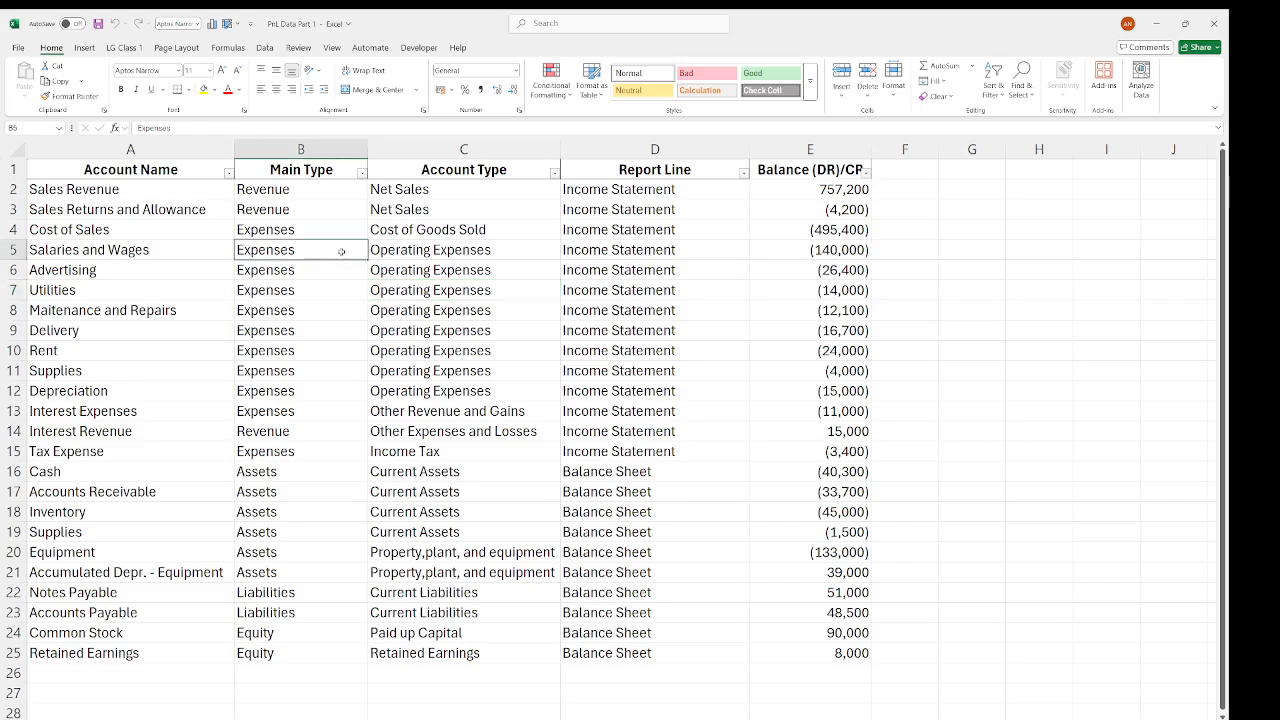
key("ctrl+t")
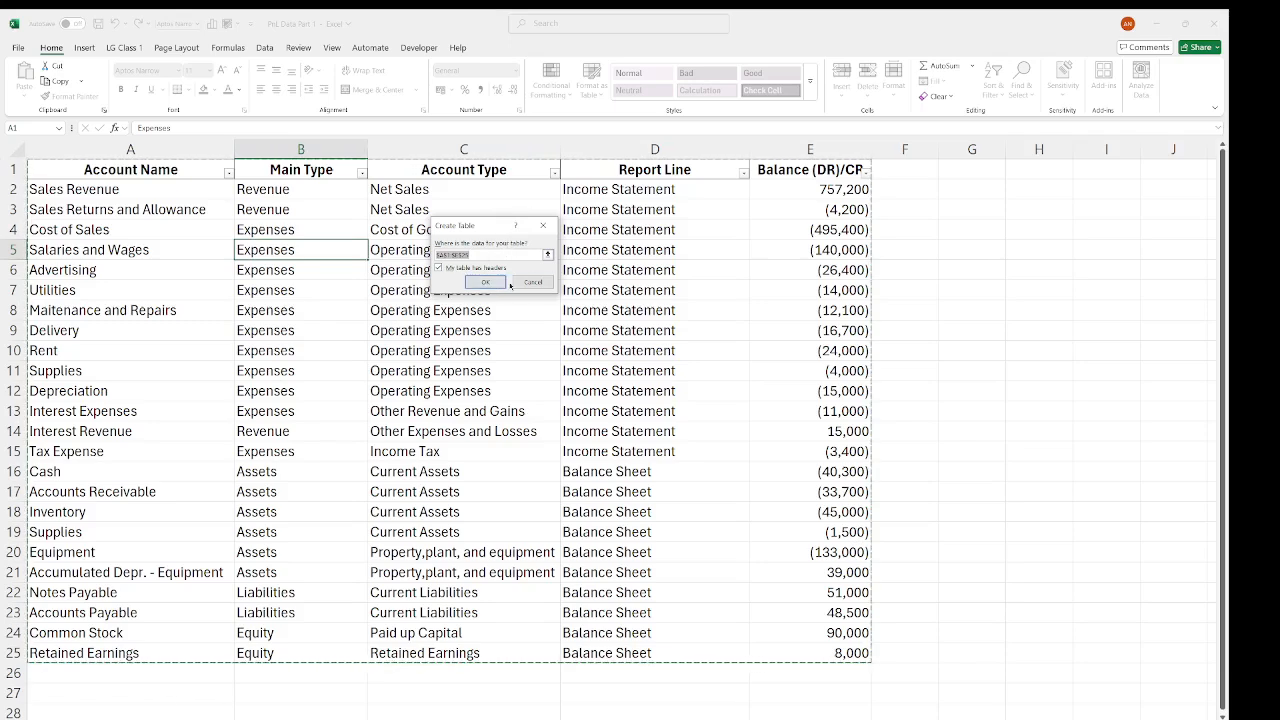
left_click(529, 283)
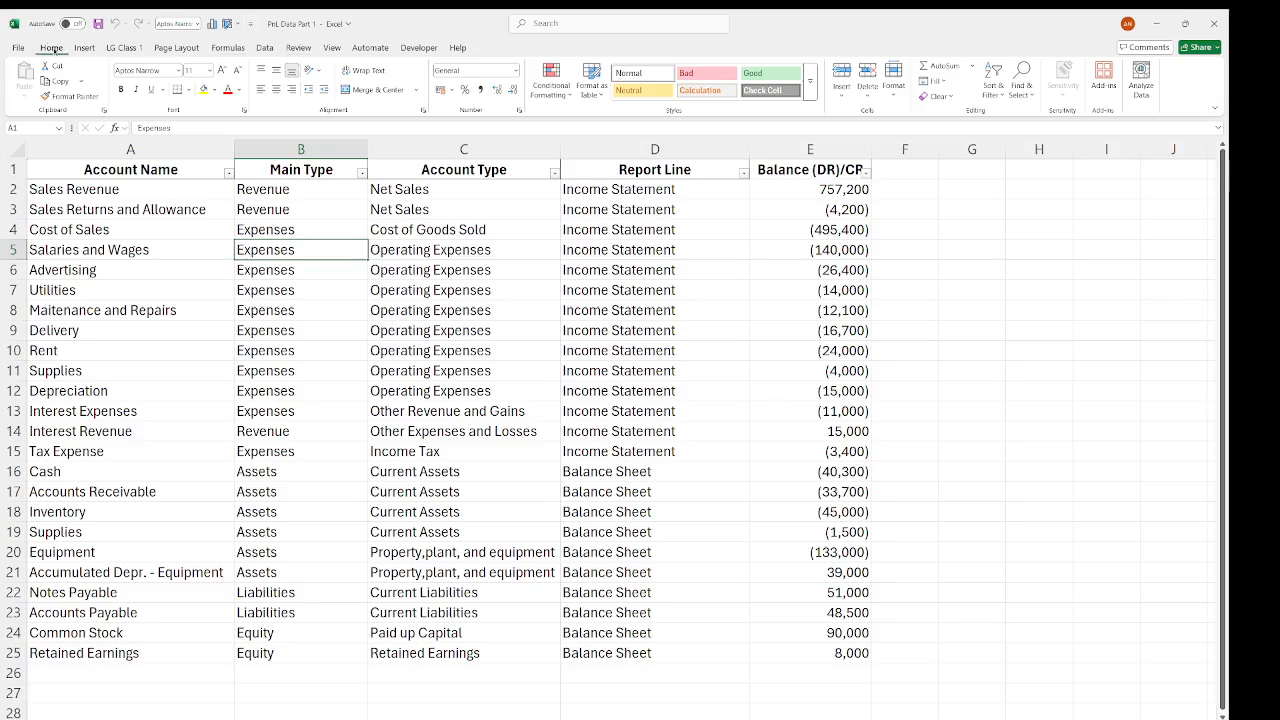
left_click(598, 88)
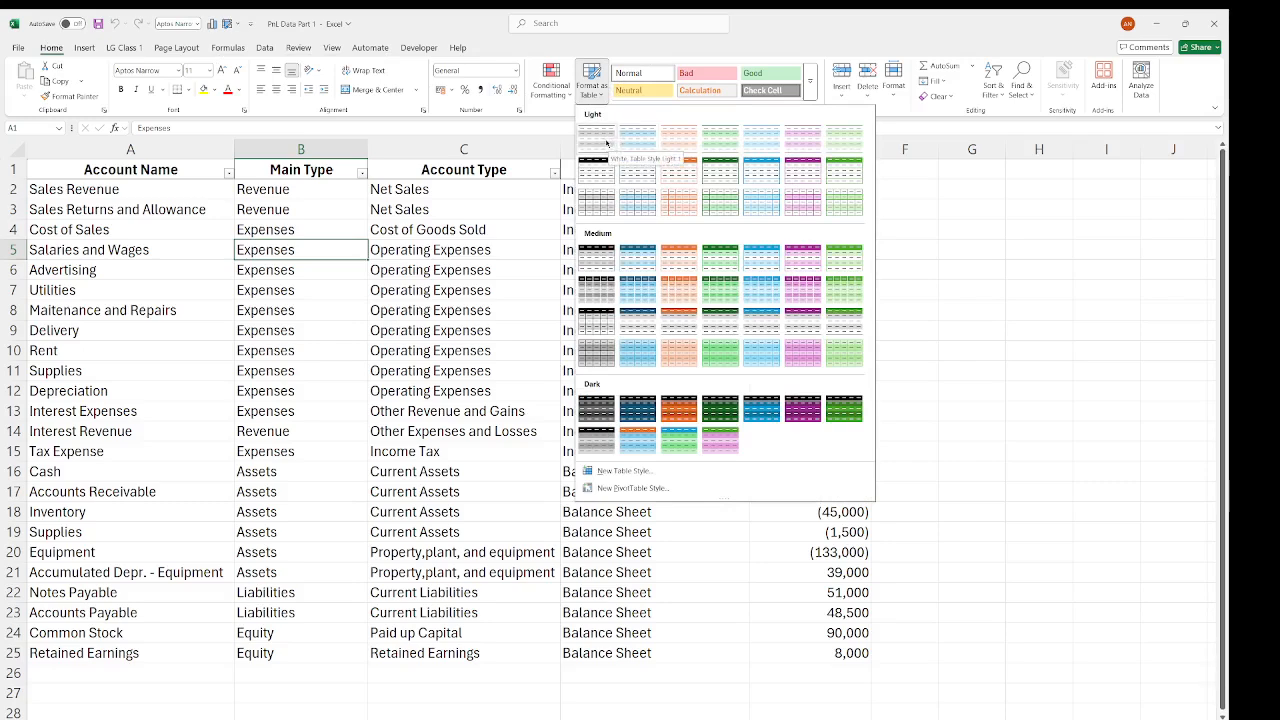
key("Escape")
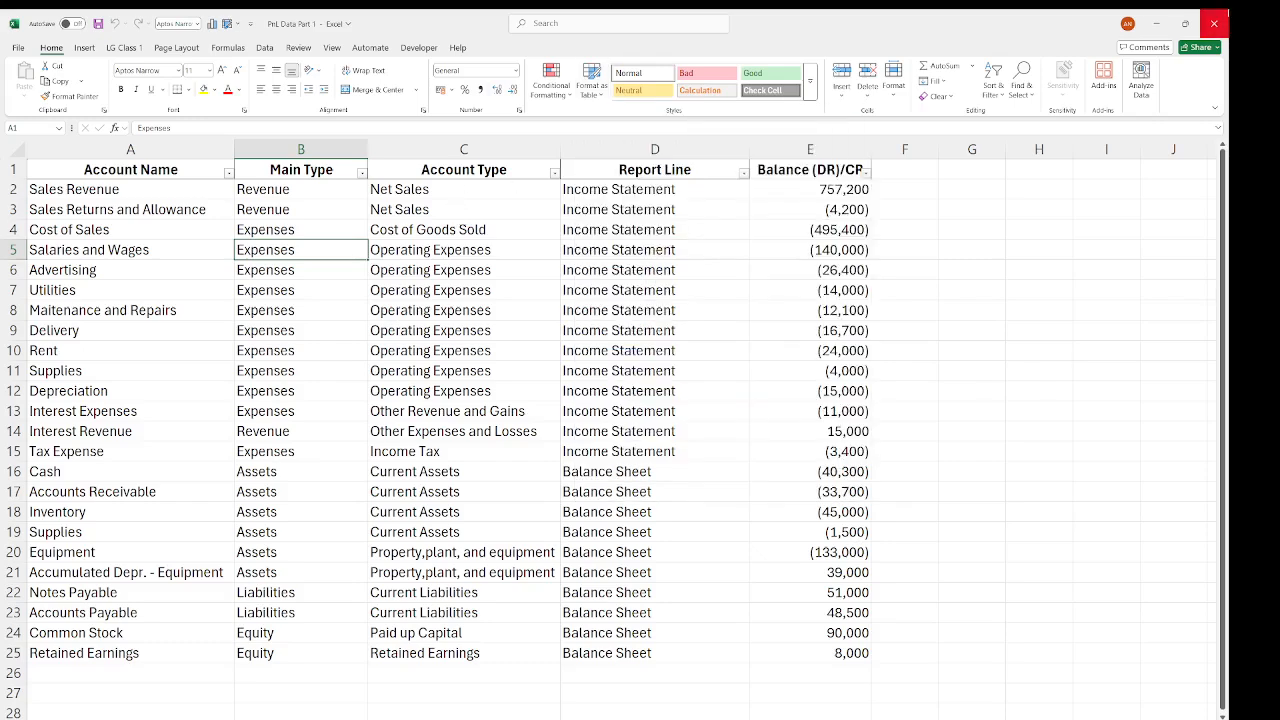
- Open the worksheet's name for editing
left_click(297, 488)
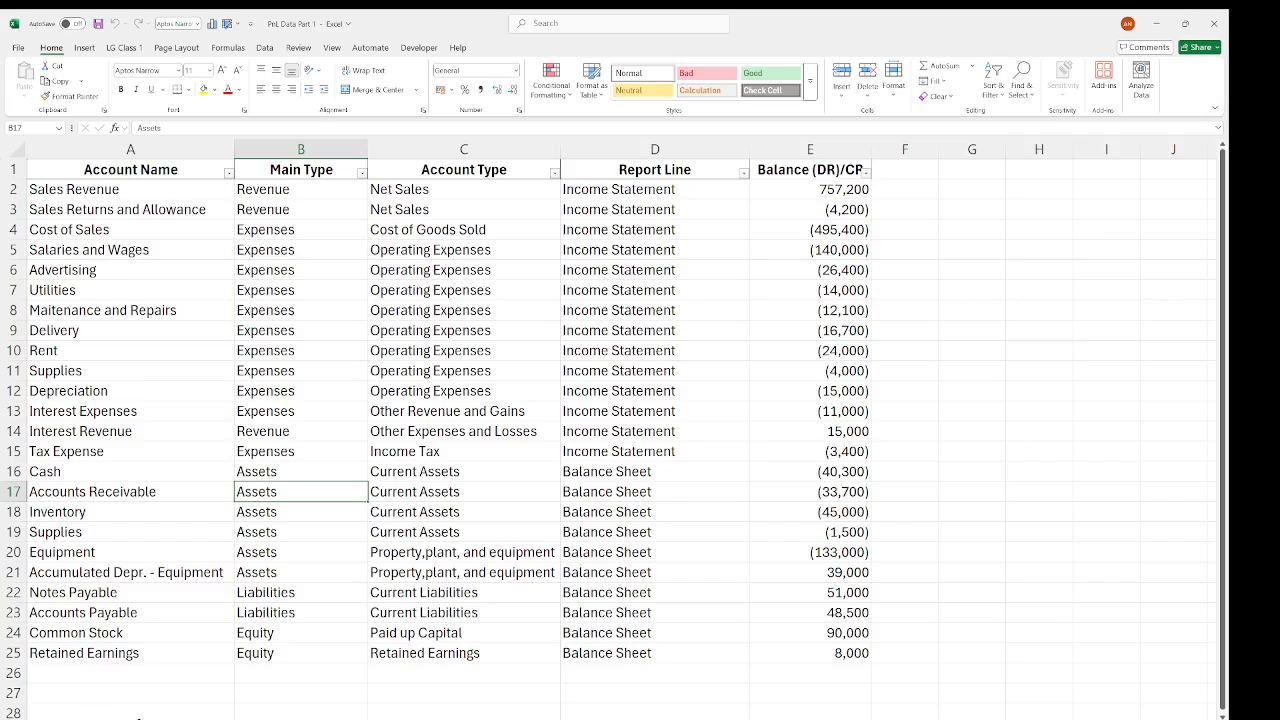
key("F2")
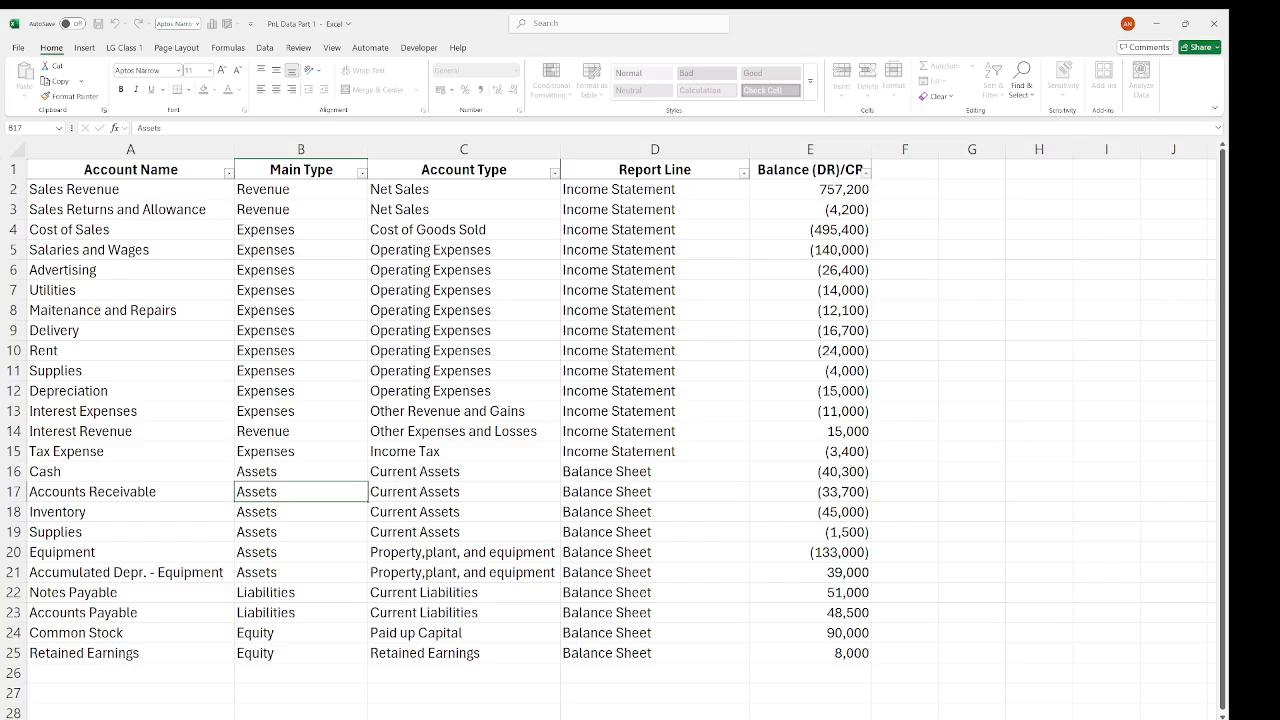
left_click(228, 556)
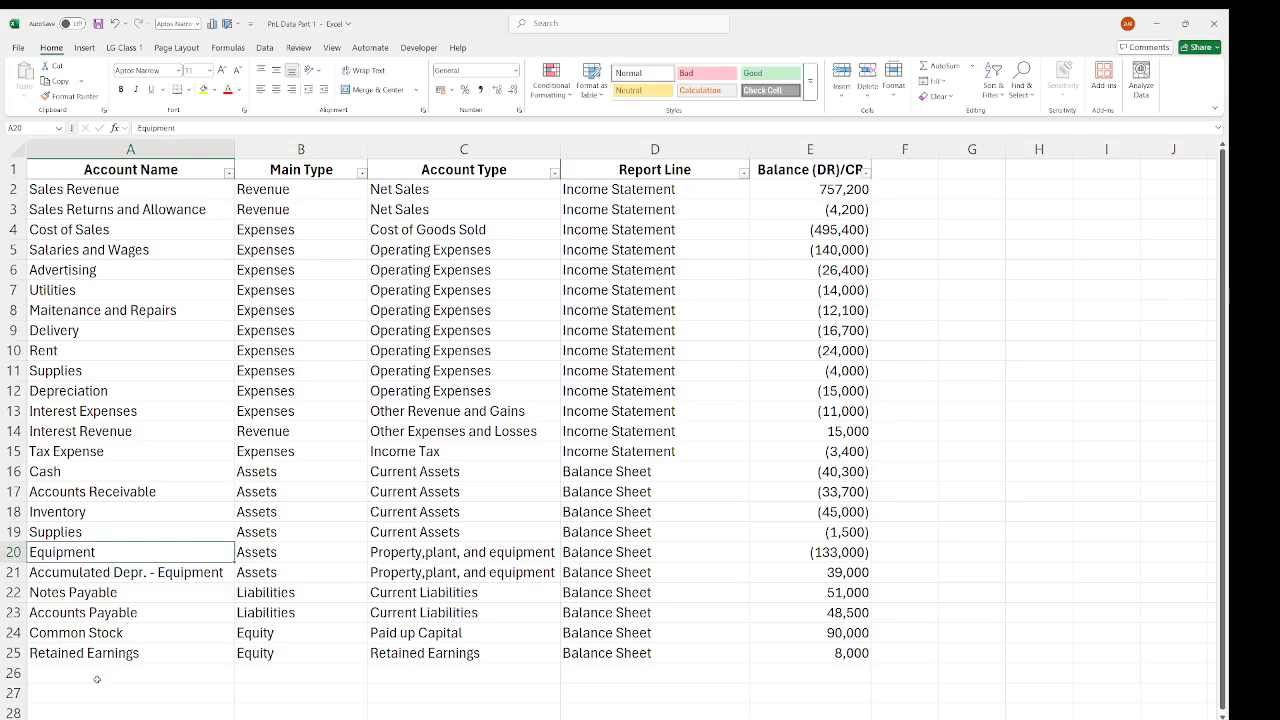
double_click(130, 718)
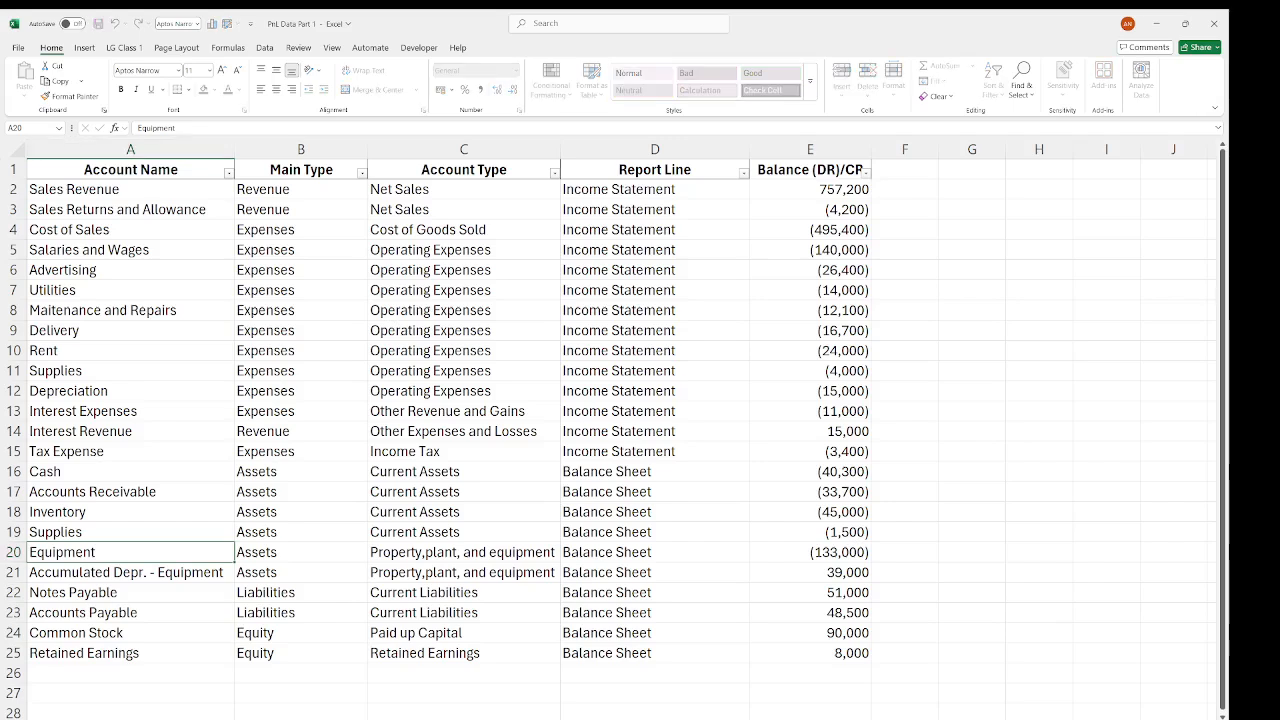
left_click(282, 396)
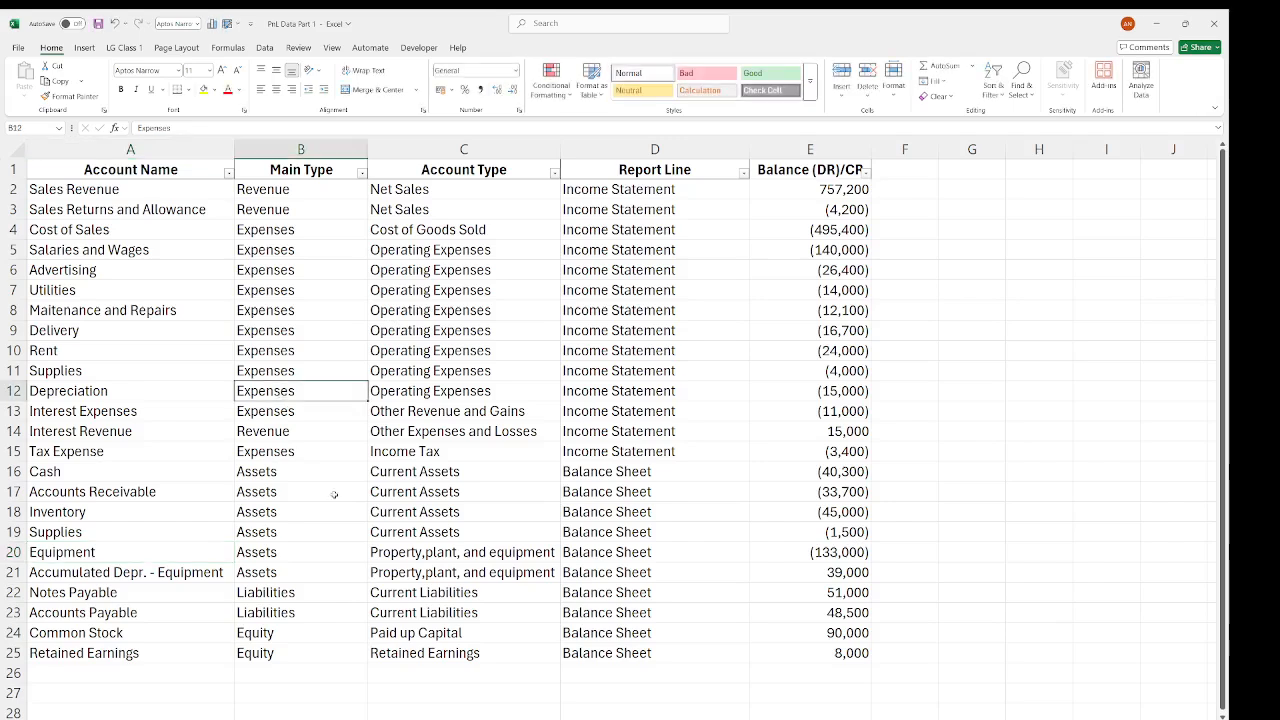
- Convert the account data in A1:E25 into a table that has headers
left_click(301, 273)
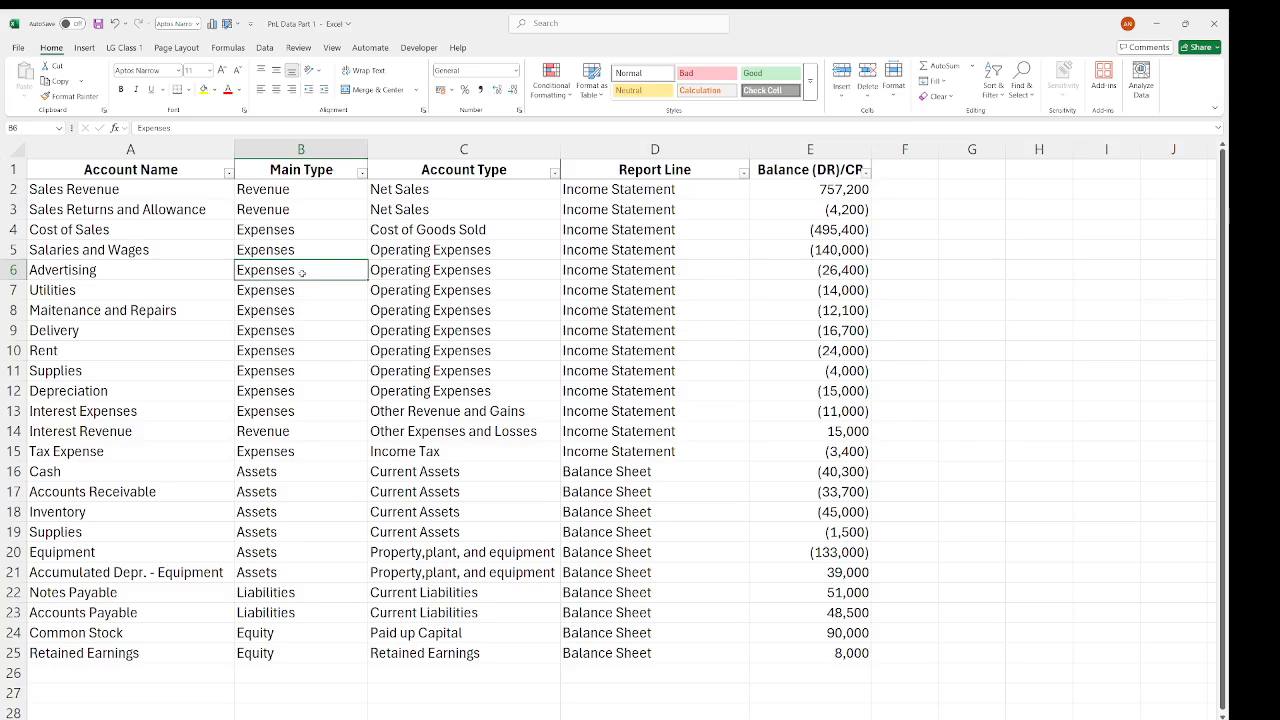
key("ctrl+t")
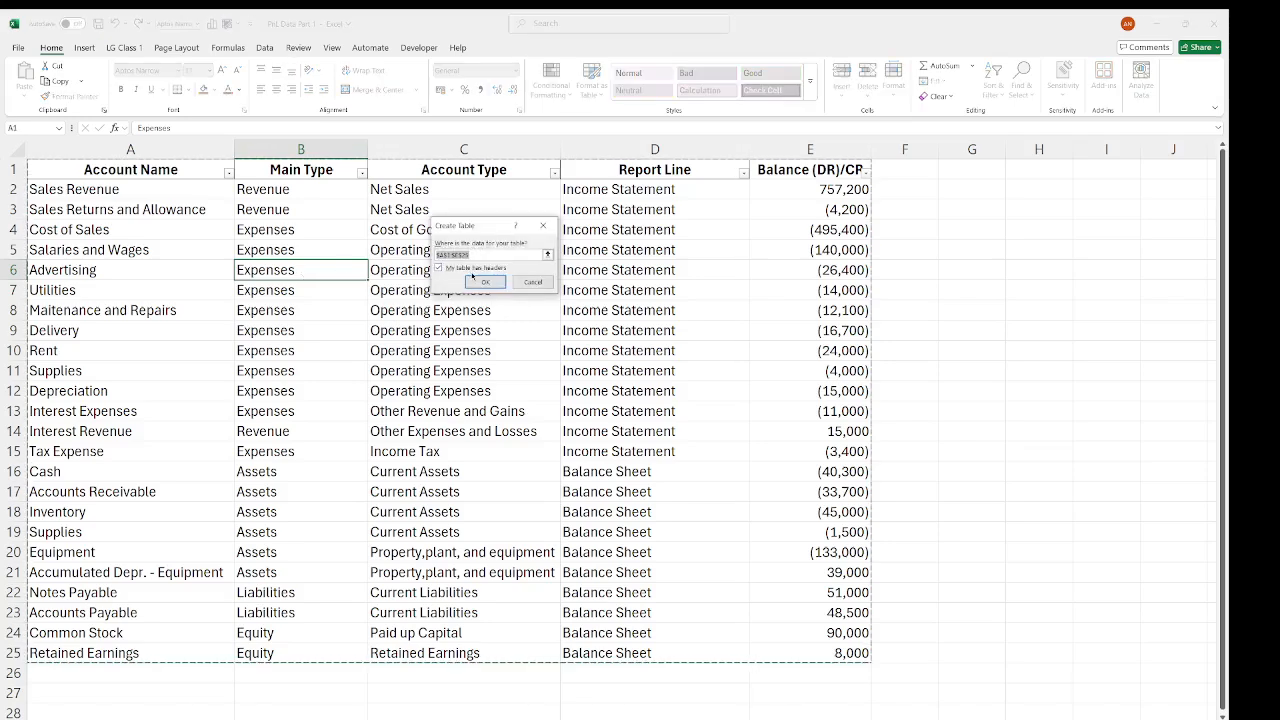
left_click(481, 282)
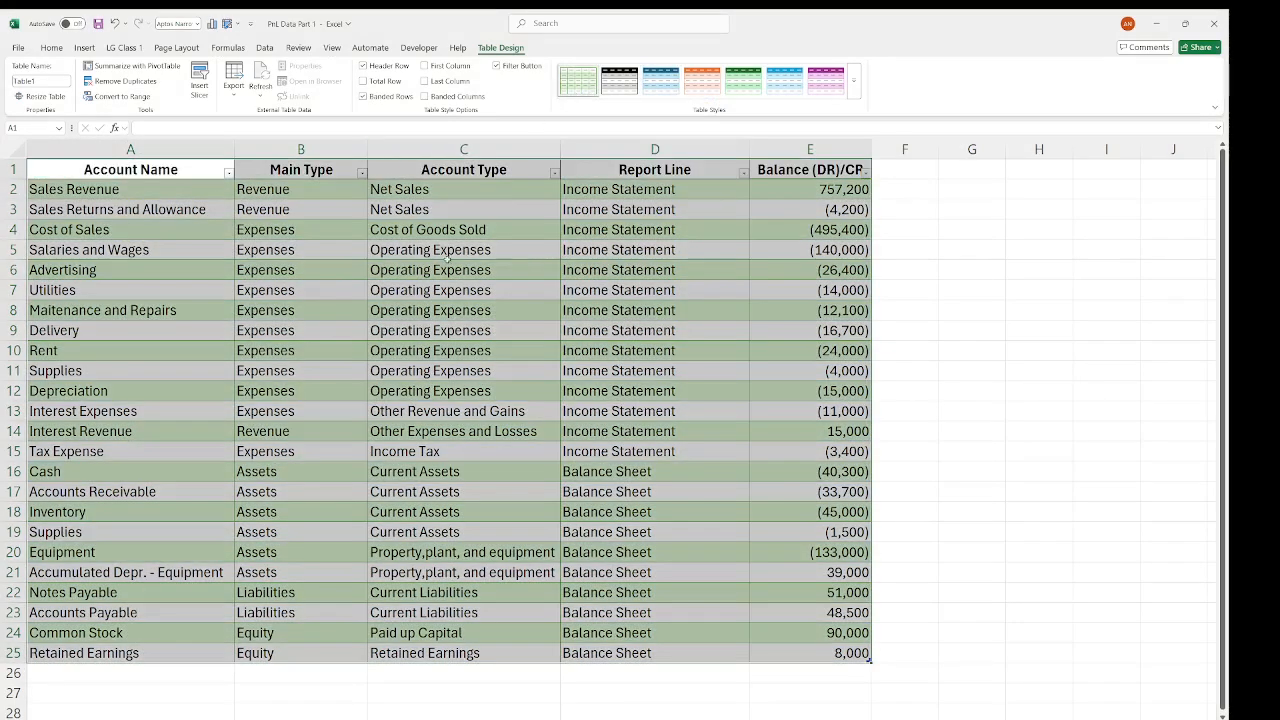
left_click(407, 249)
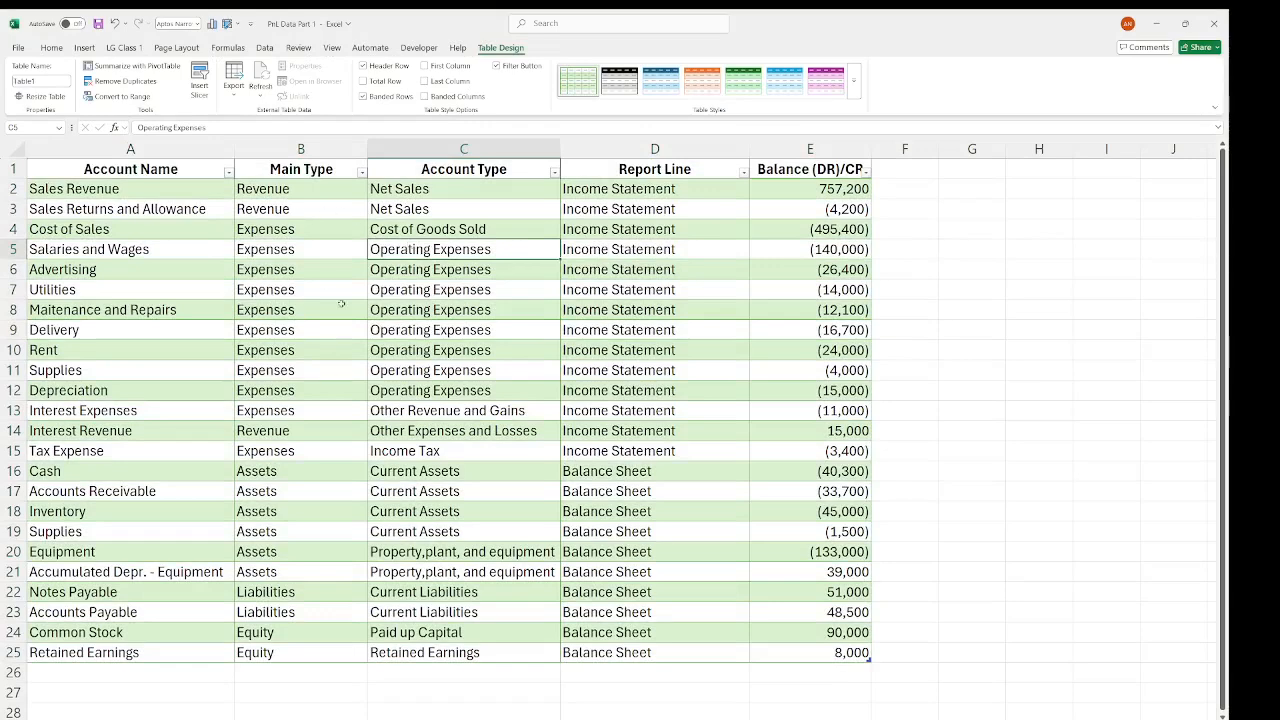
left_click(326, 283)
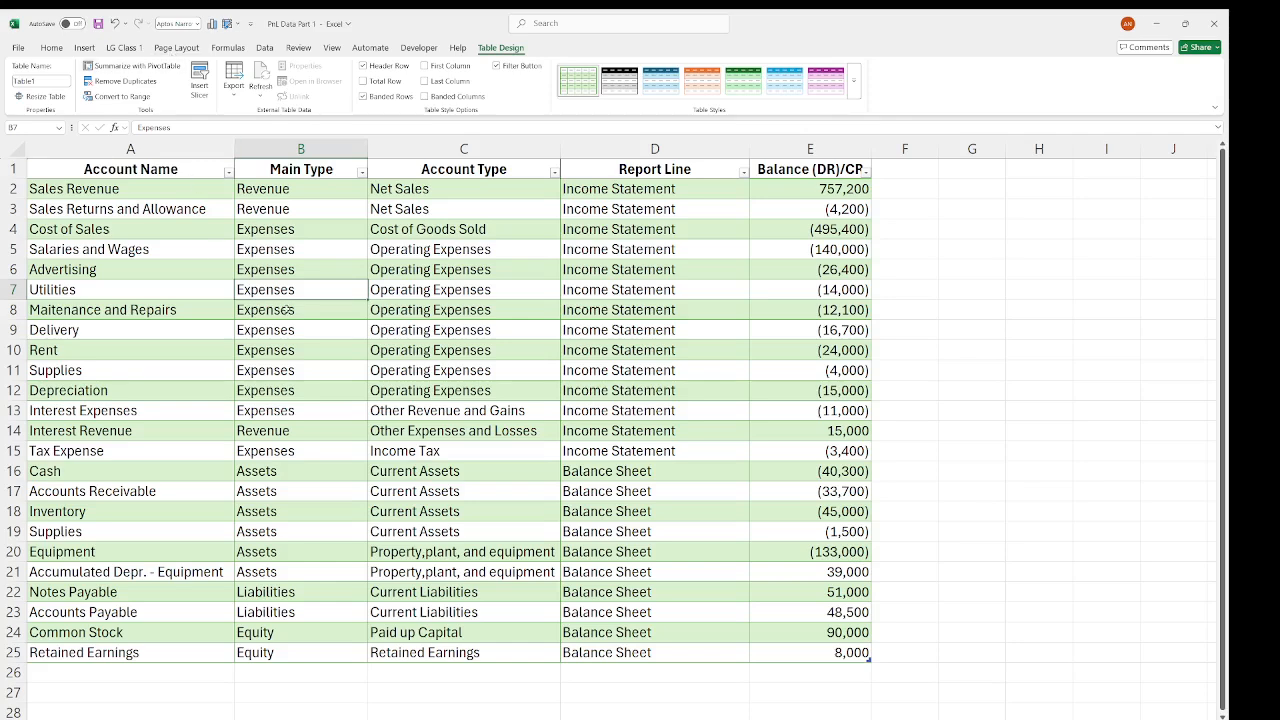
left_click(84, 47)
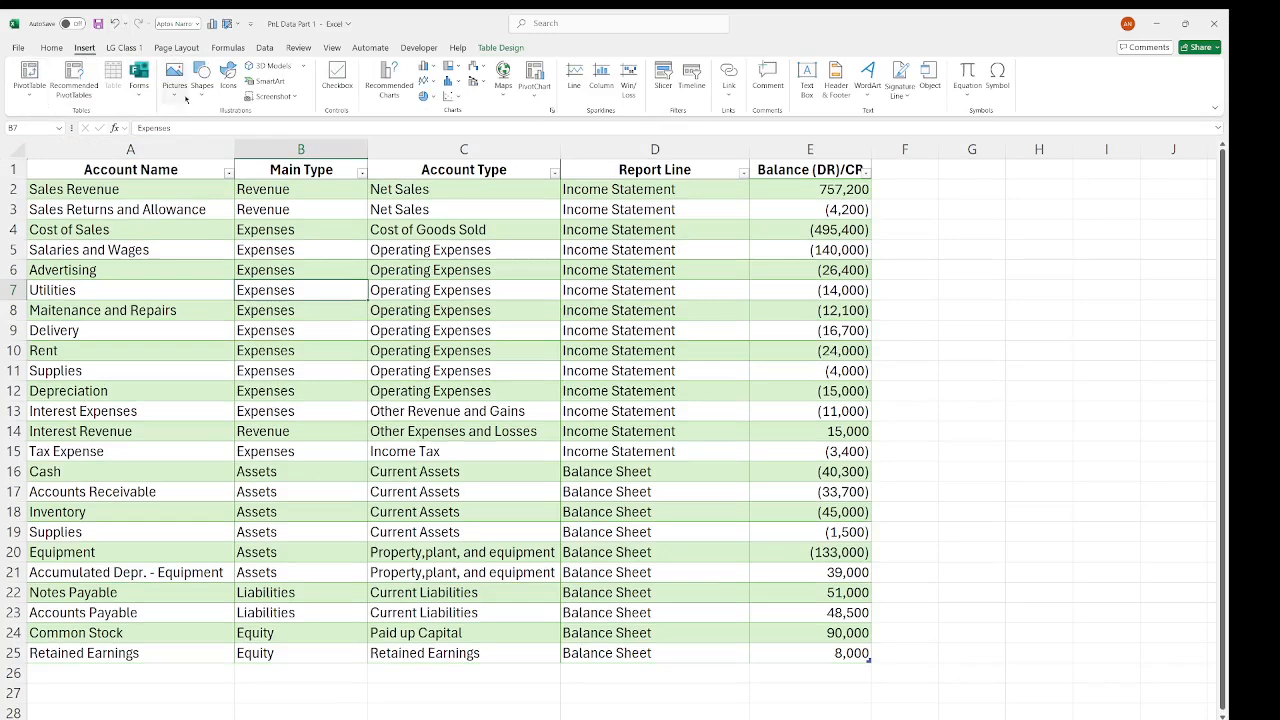
left_click(30, 96)
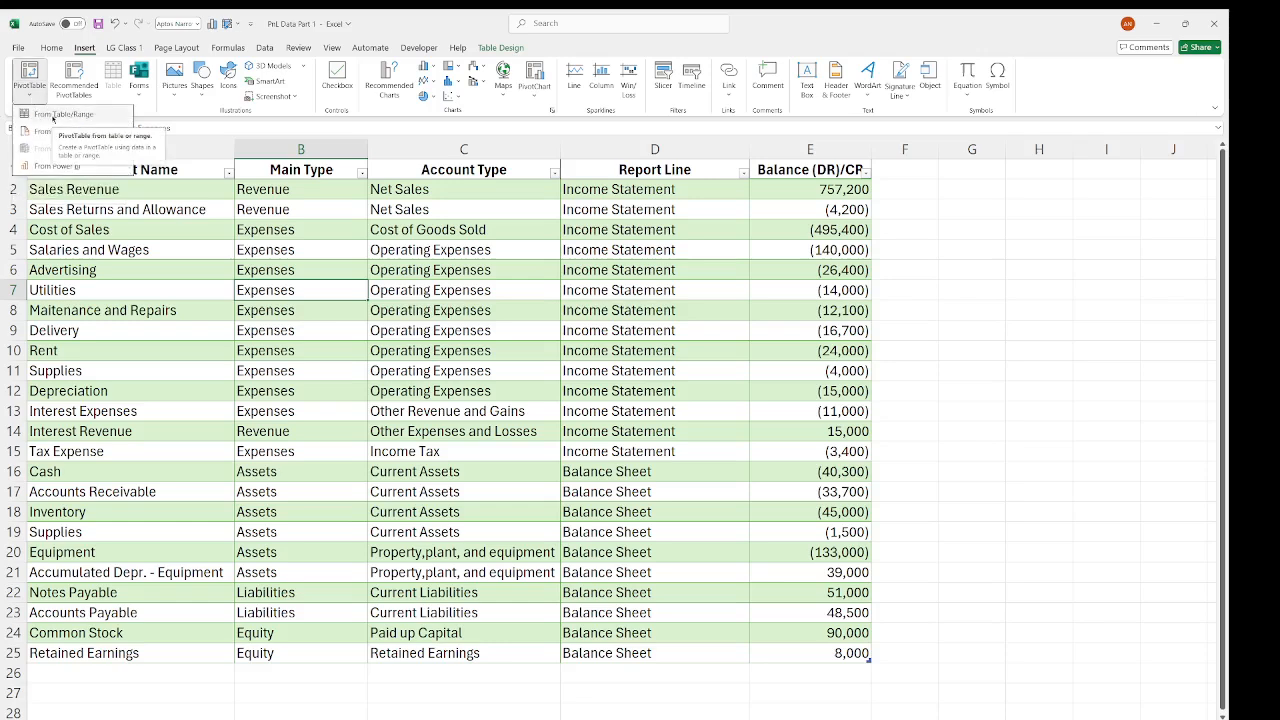
left_click(53, 116)
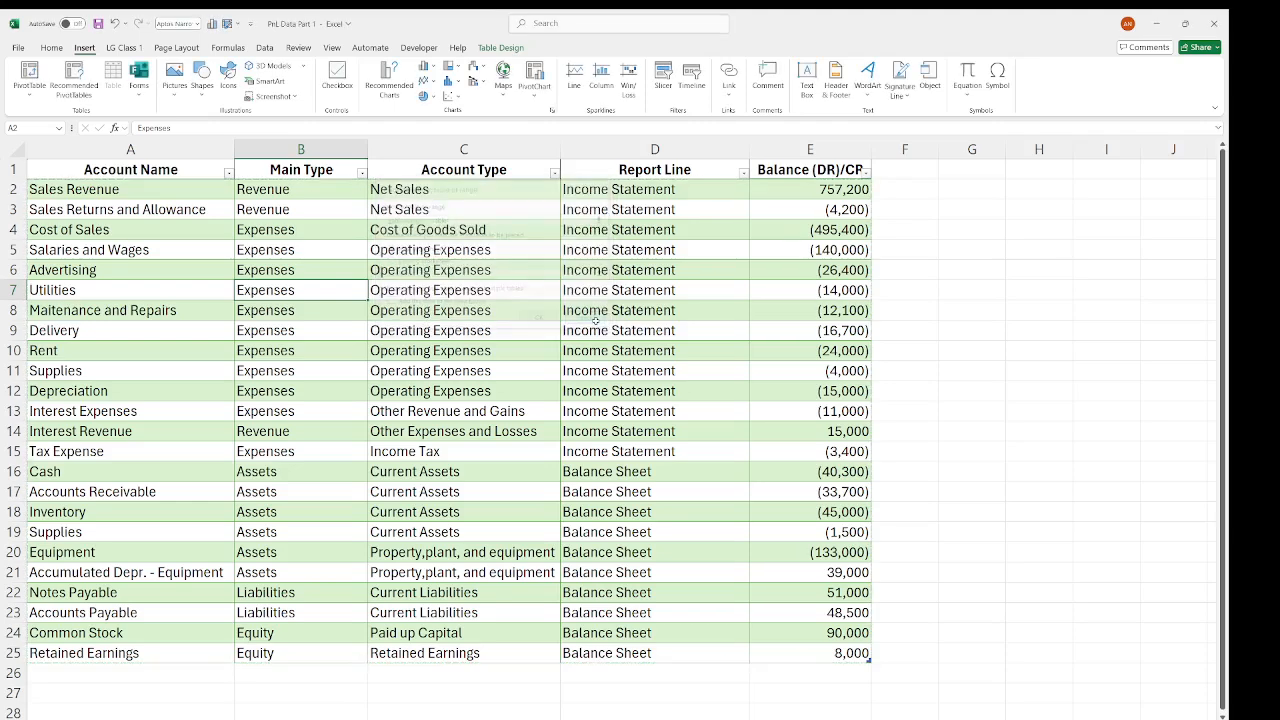
left_click(590, 320)
- Rename the account data table as GL_Data
left_click(500, 47)
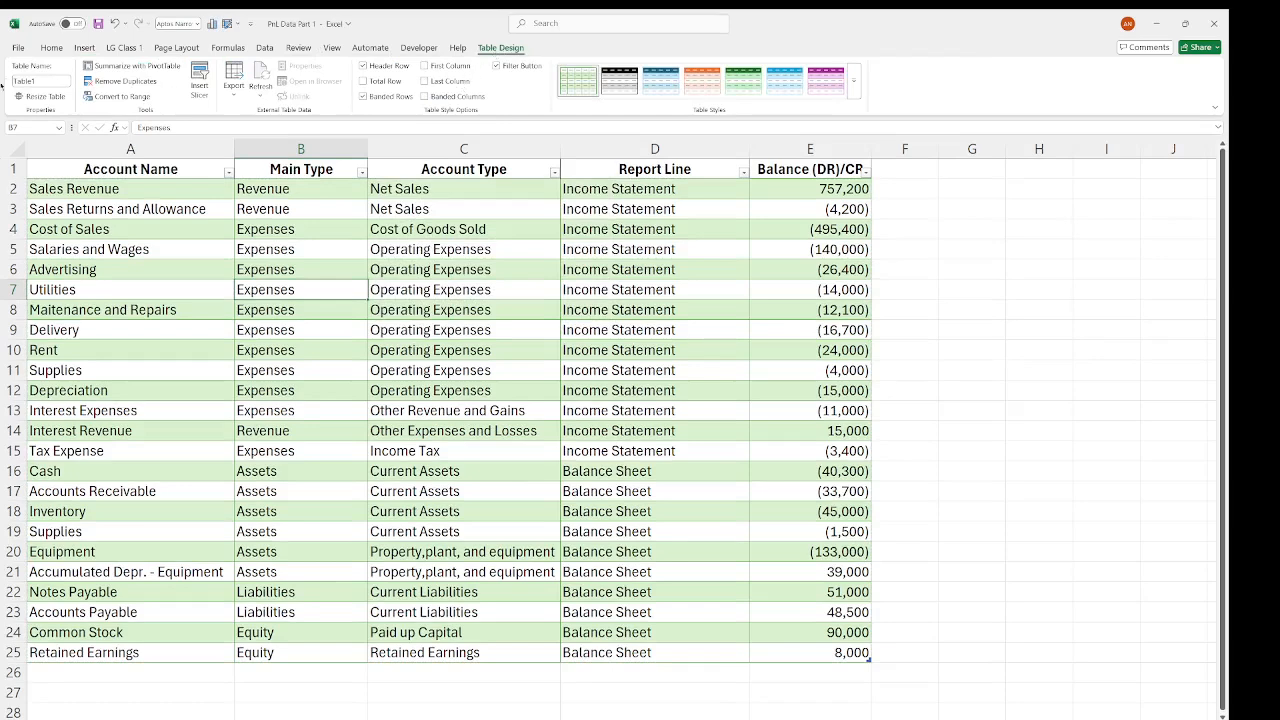
left_click(51, 83)
type("t")
type("d")
key("Return")
left_click(227, 302)
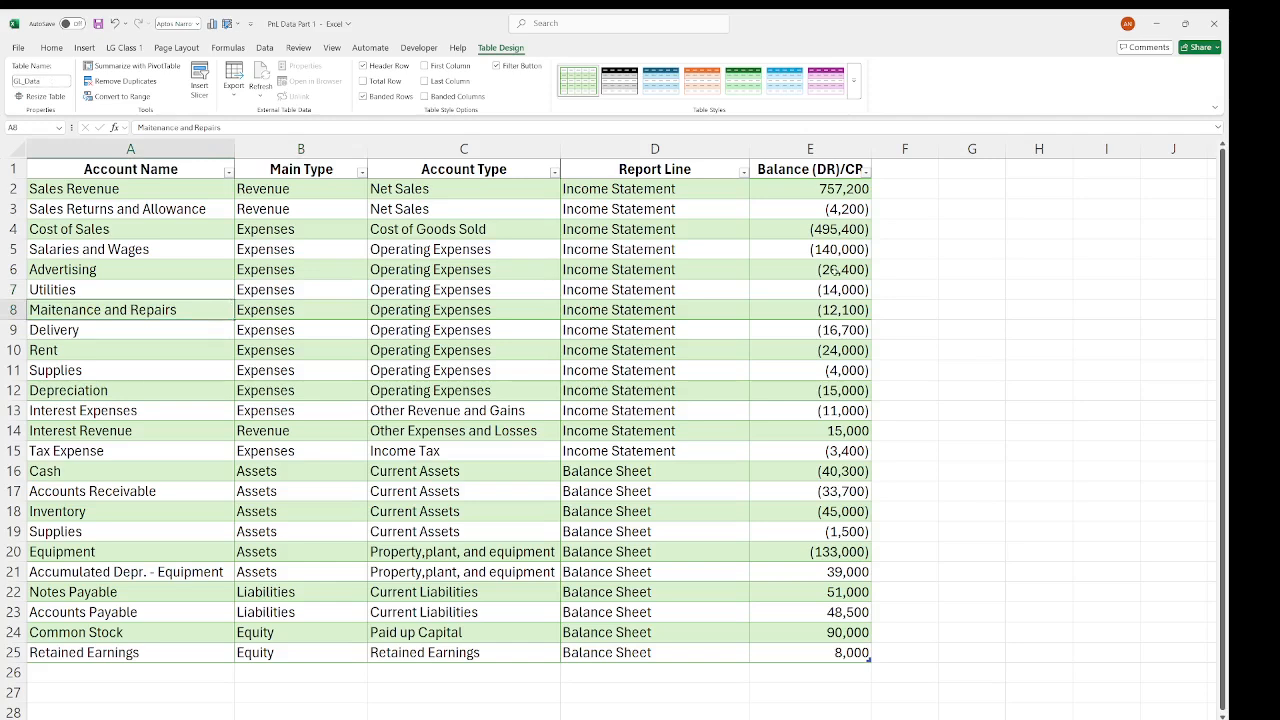
left_click(1018, 251)
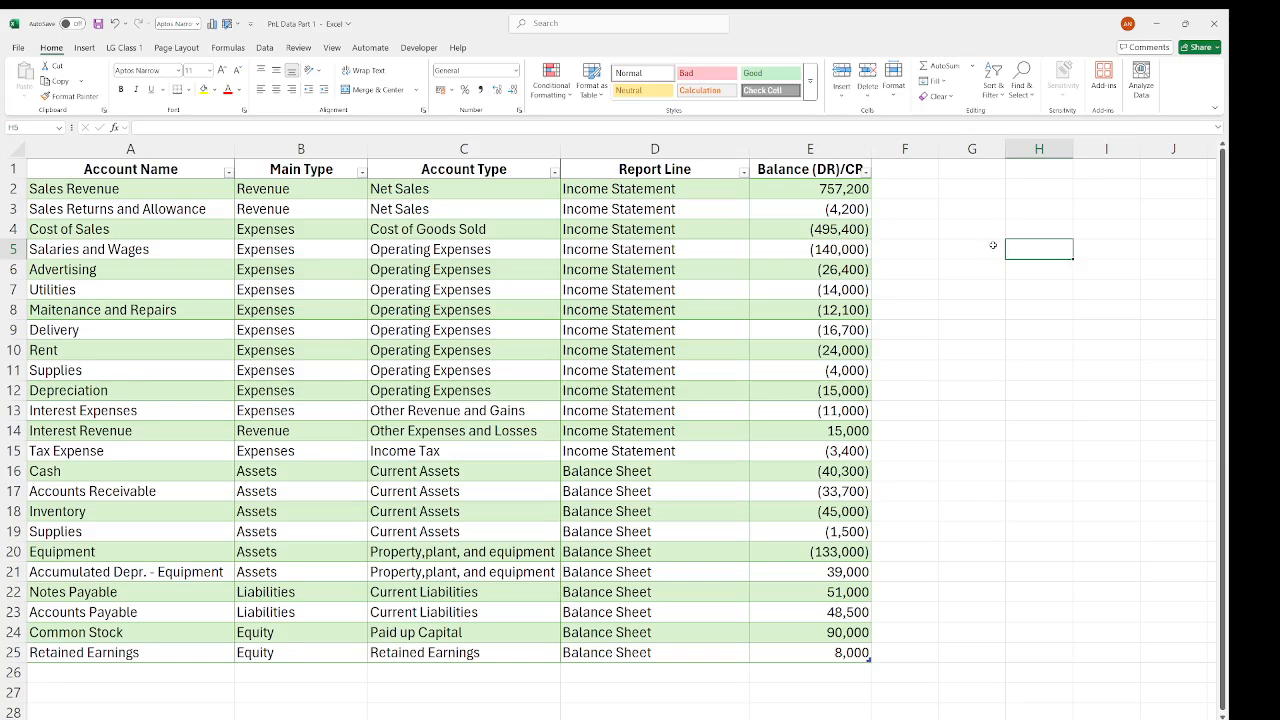
left_click(545, 229)
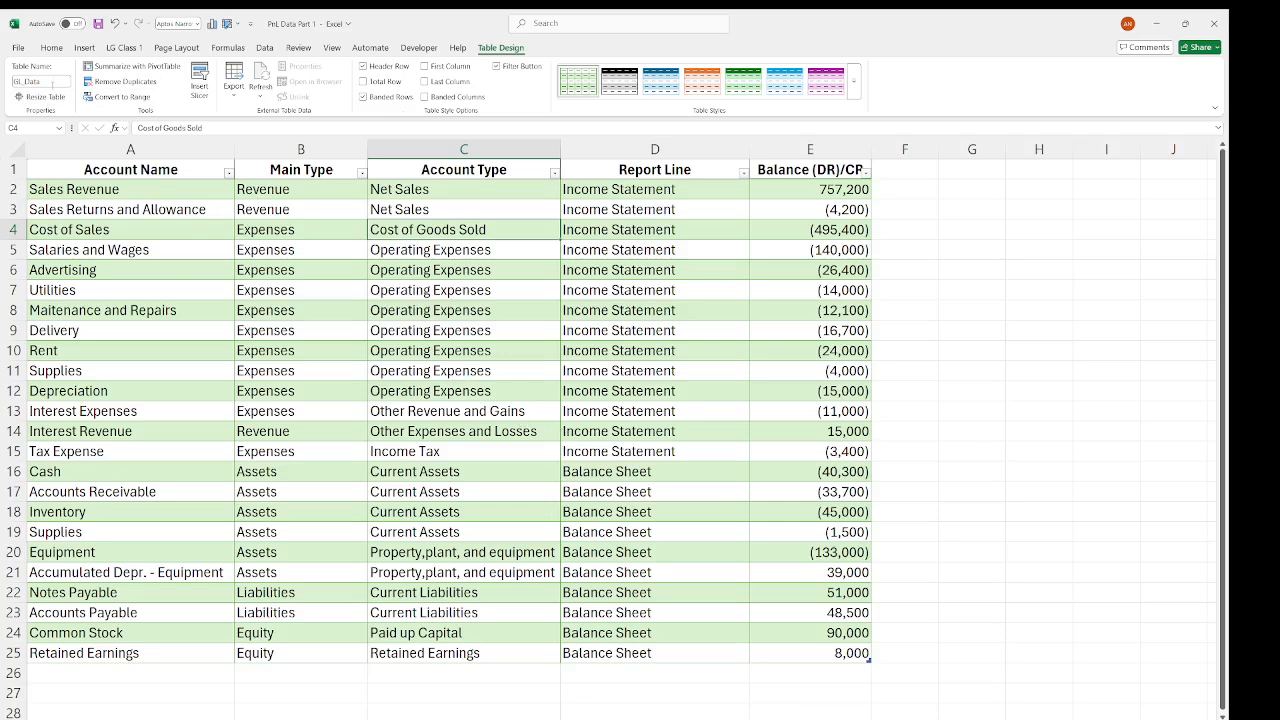
- Insert a PivotTable based on the GL_Data table on a new worksheet
left_click(238, 268)
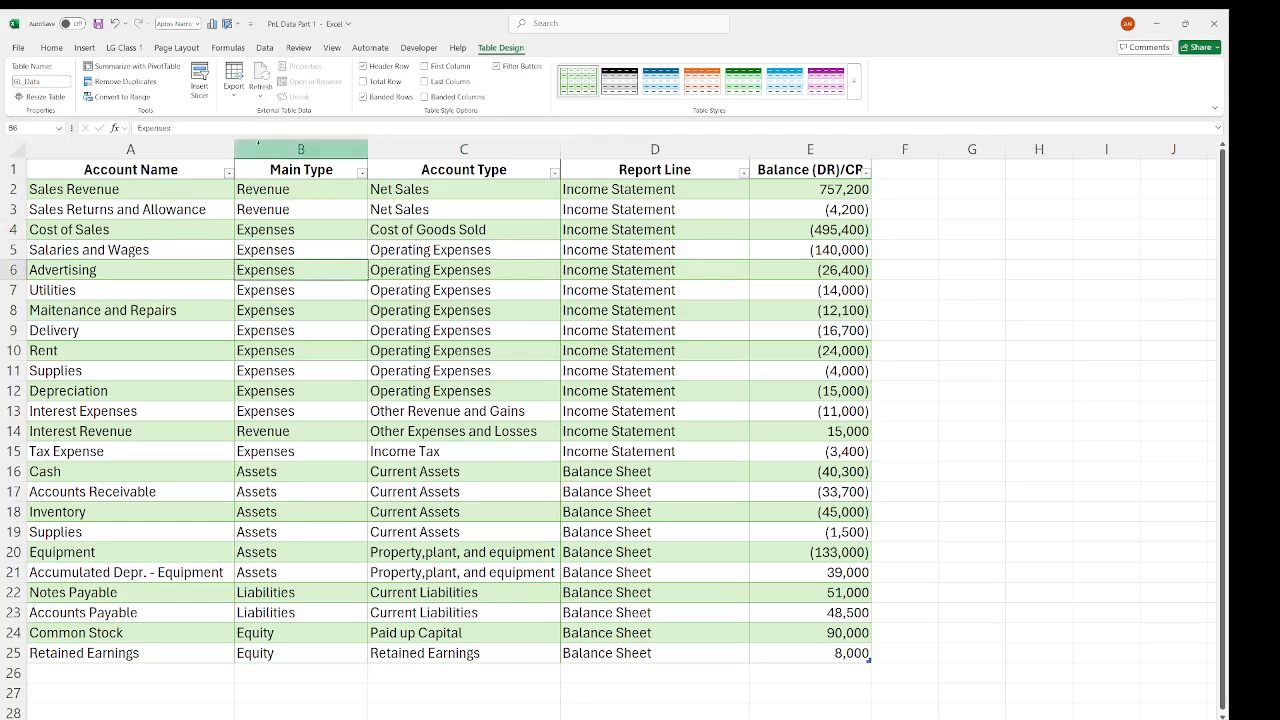
left_click(85, 48)
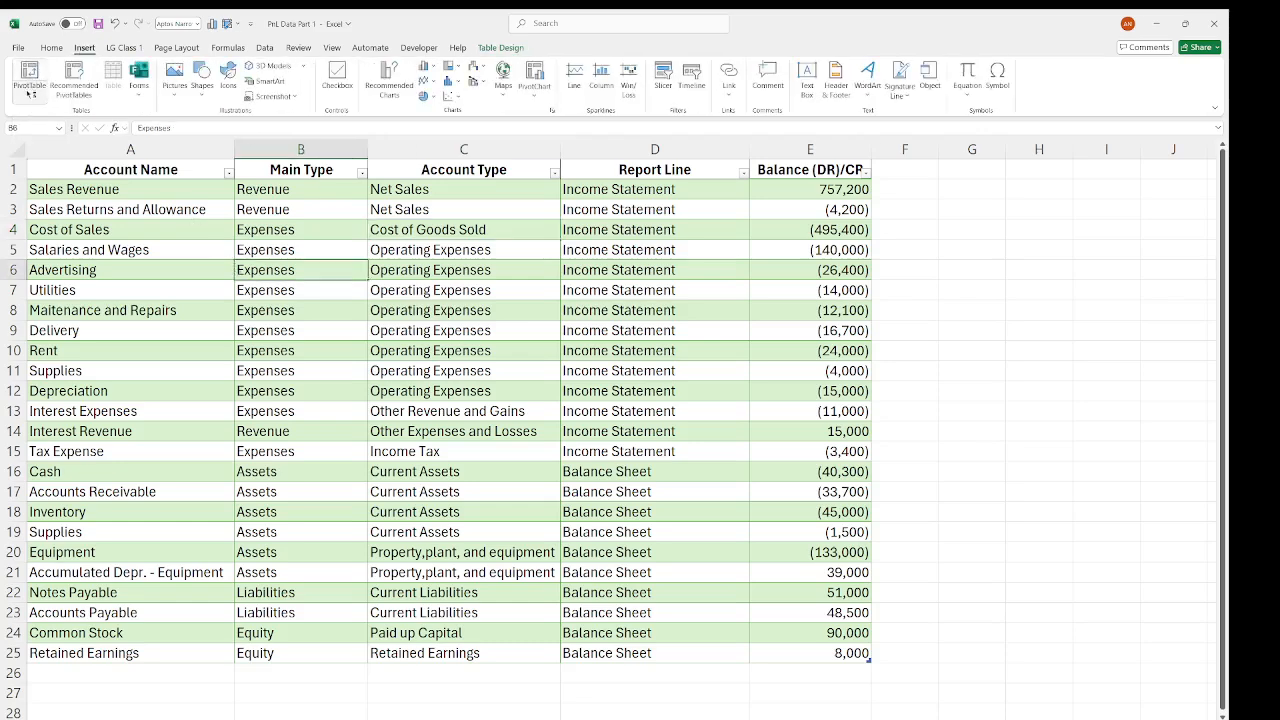
left_click(30, 90)
left_click(60, 114)
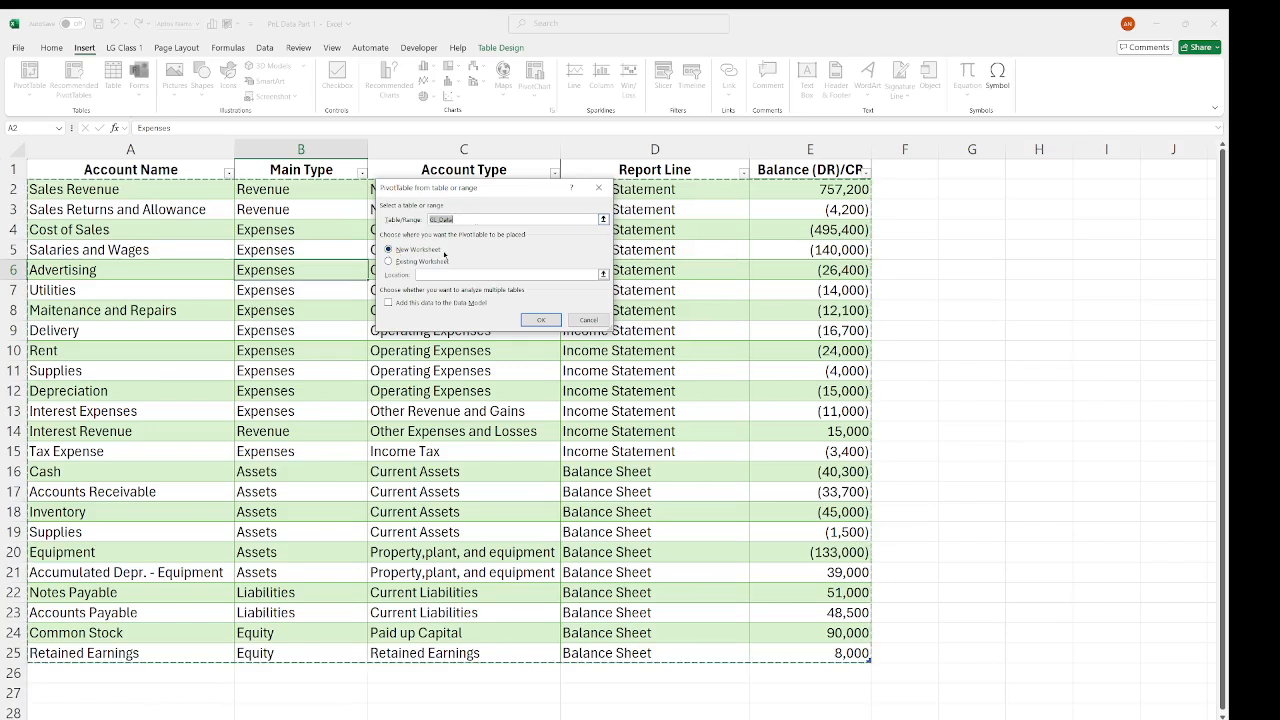
left_click(542, 321)
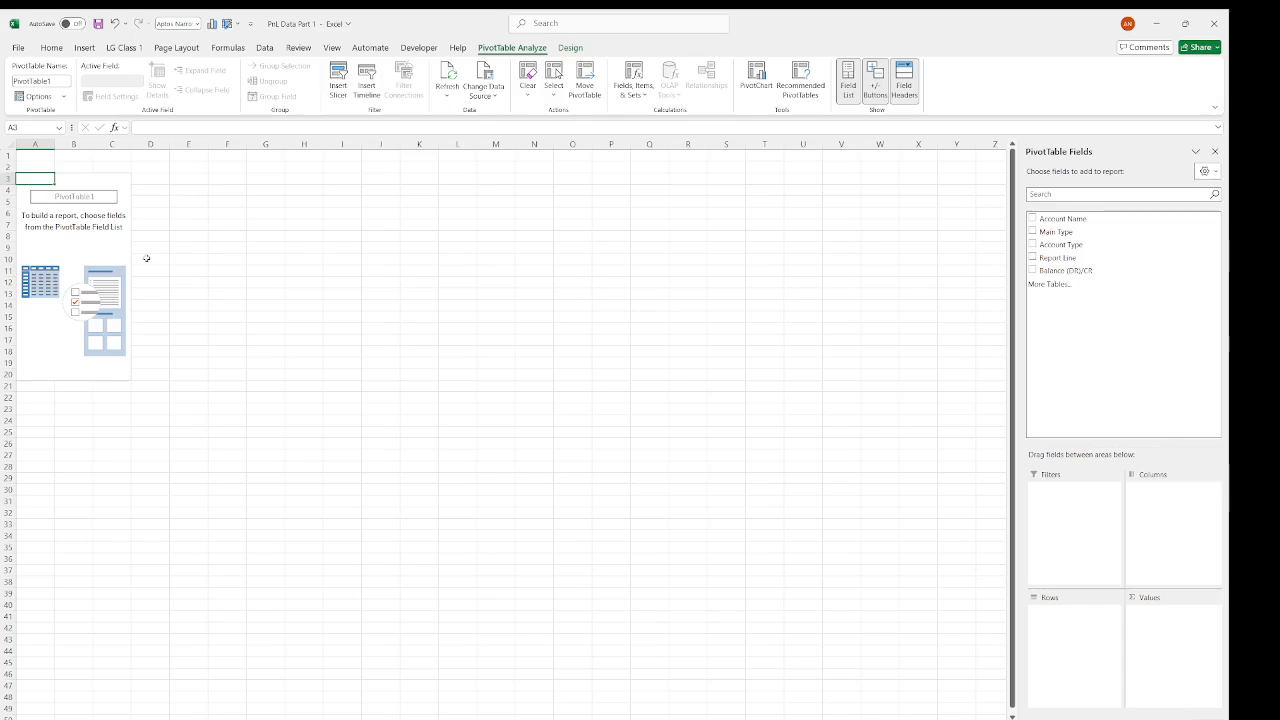
scroll(146, 257, "up", 2, "ctrl")
left_click(129, 289)
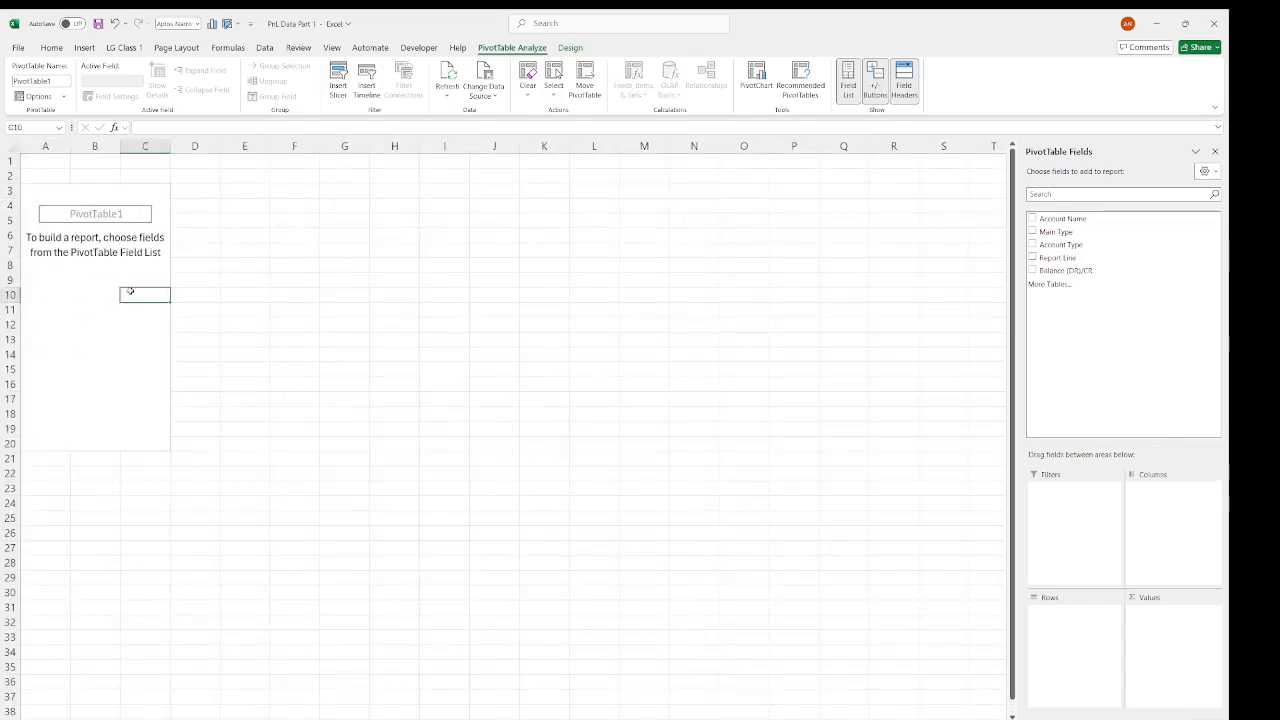
left_click(109, 247)
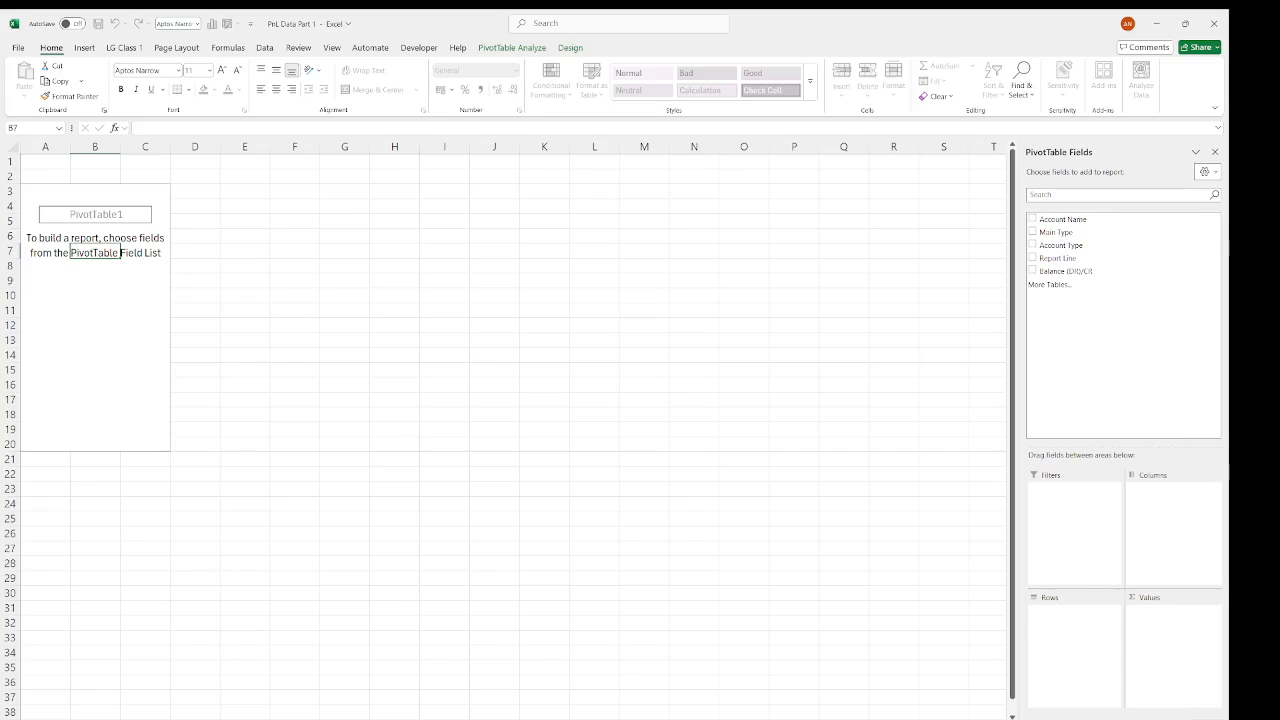
left_click(90, 291)
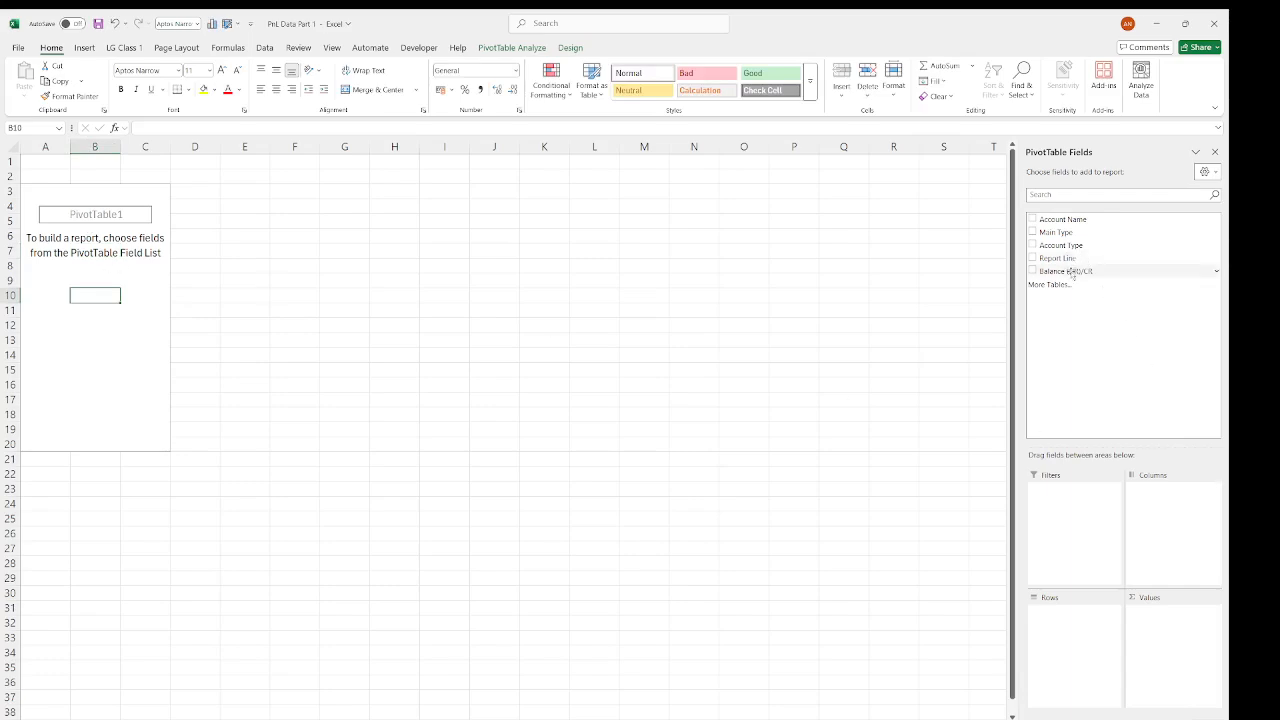
- Summarize the Balance (DR)/CR field as PivotTable values, with Account Type as the rows
left_click_drag(1070, 271, 1173, 669)
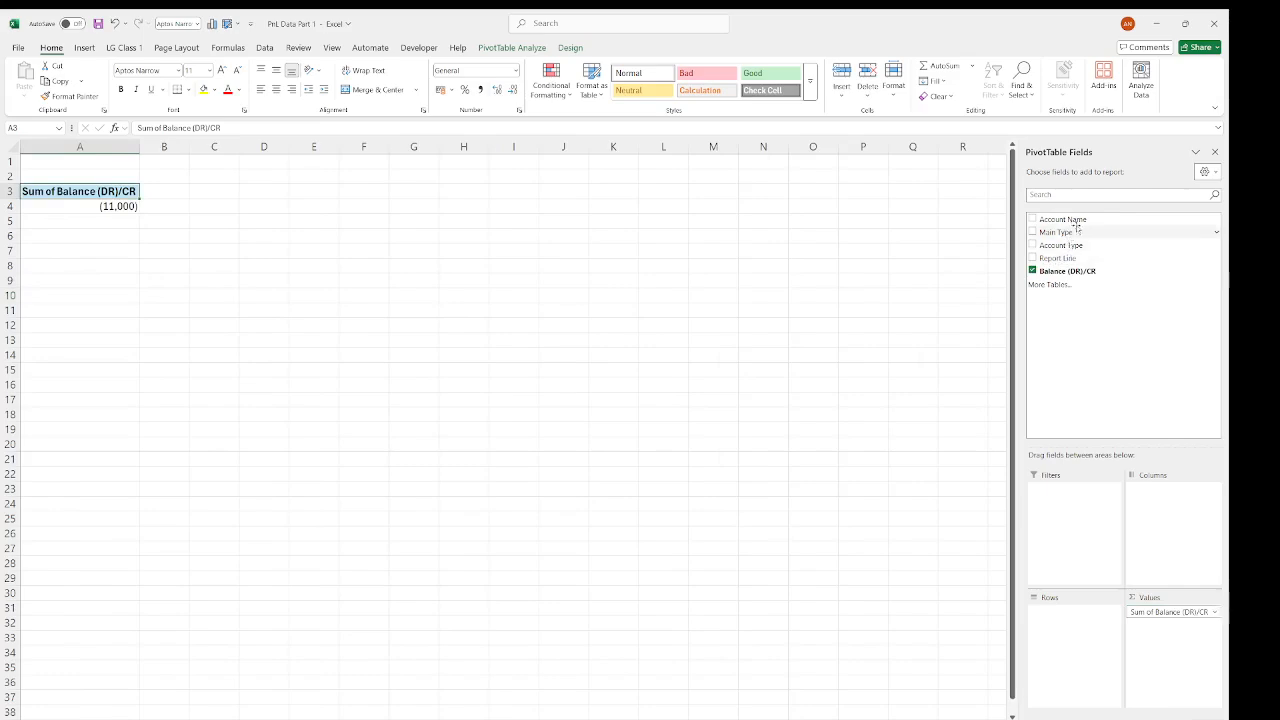
left_click_drag(1070, 246, 1085, 629)
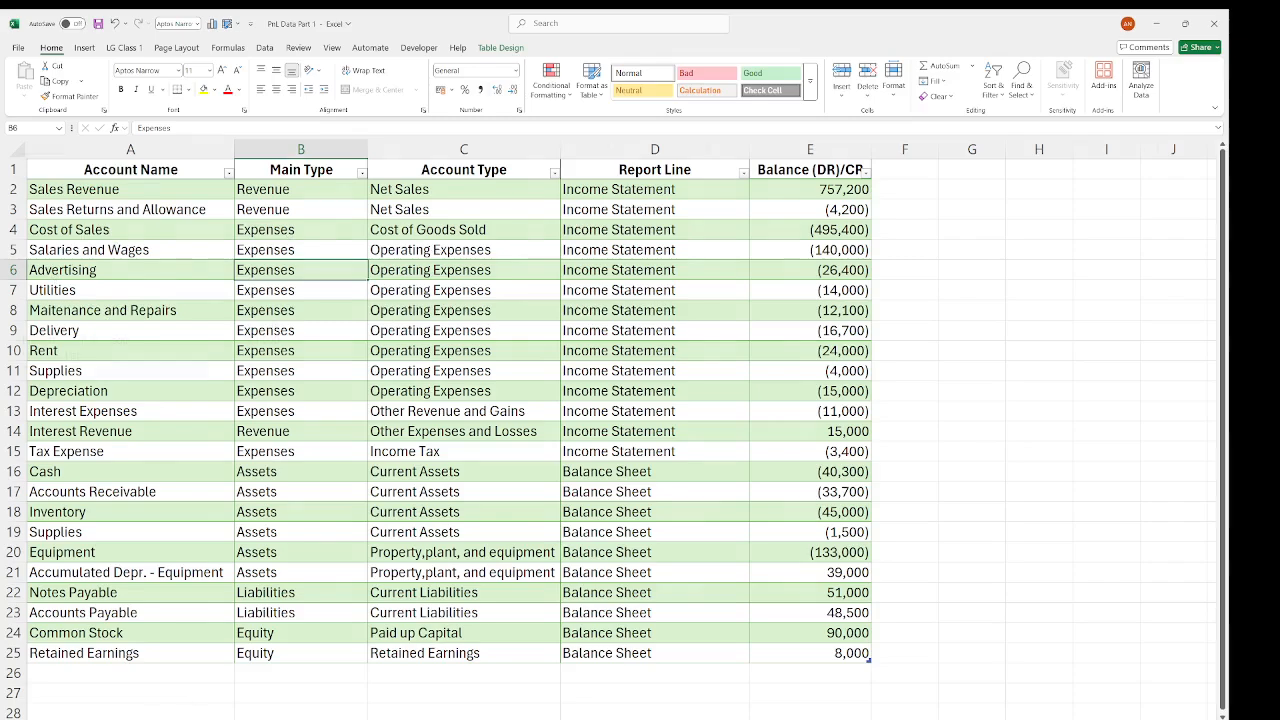
left_click(135, 718)
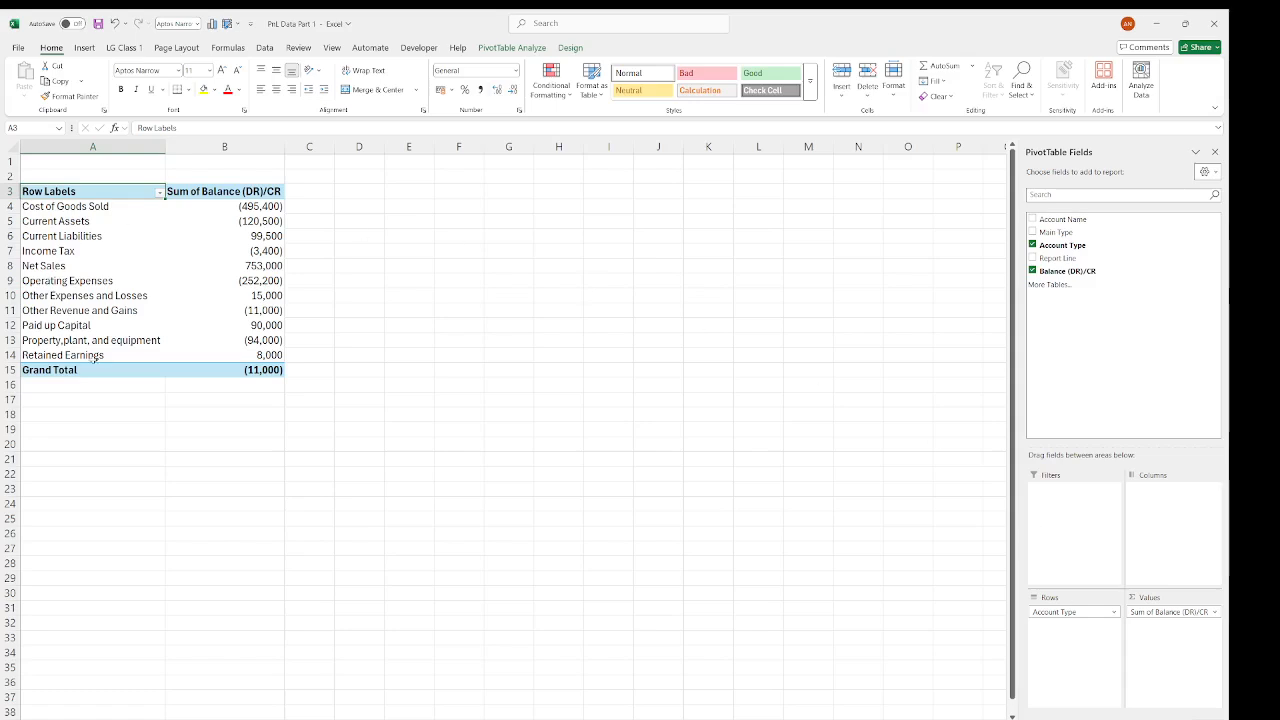
- Add Report Line as a PivotTable filter, allow multiple items, and show only Income Statement
left_click(80, 333)
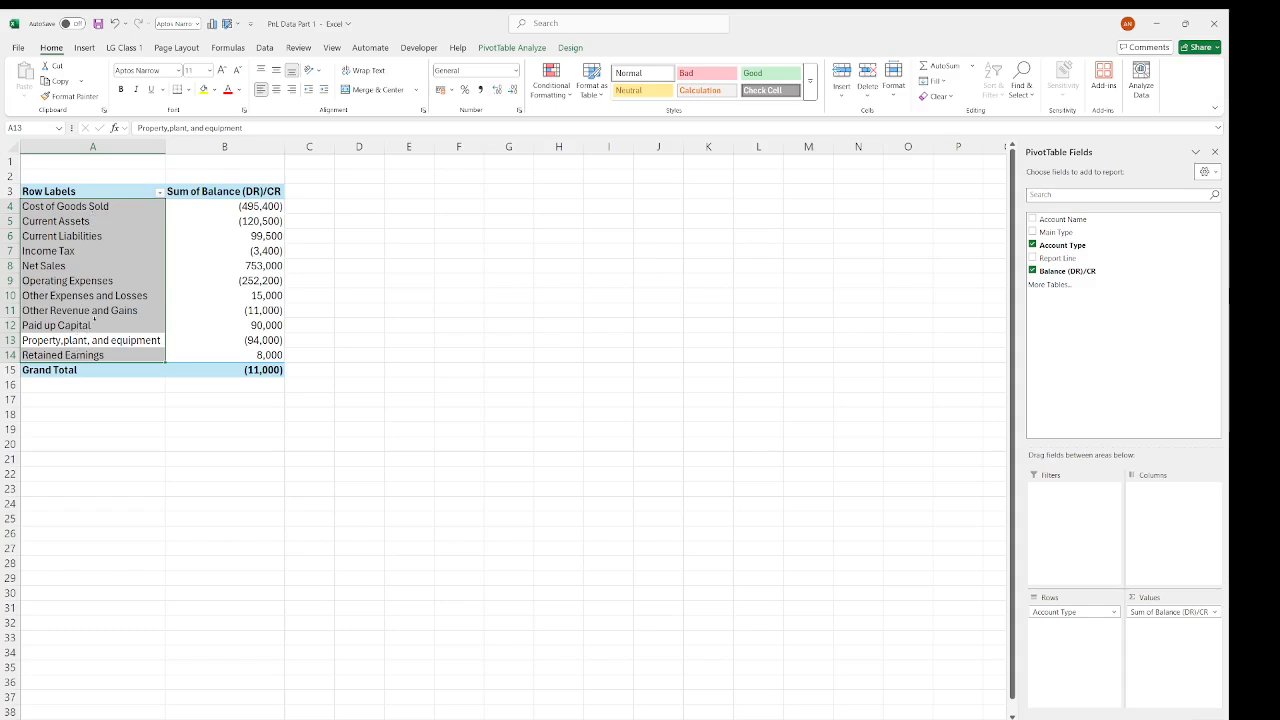
left_click(186, 251)
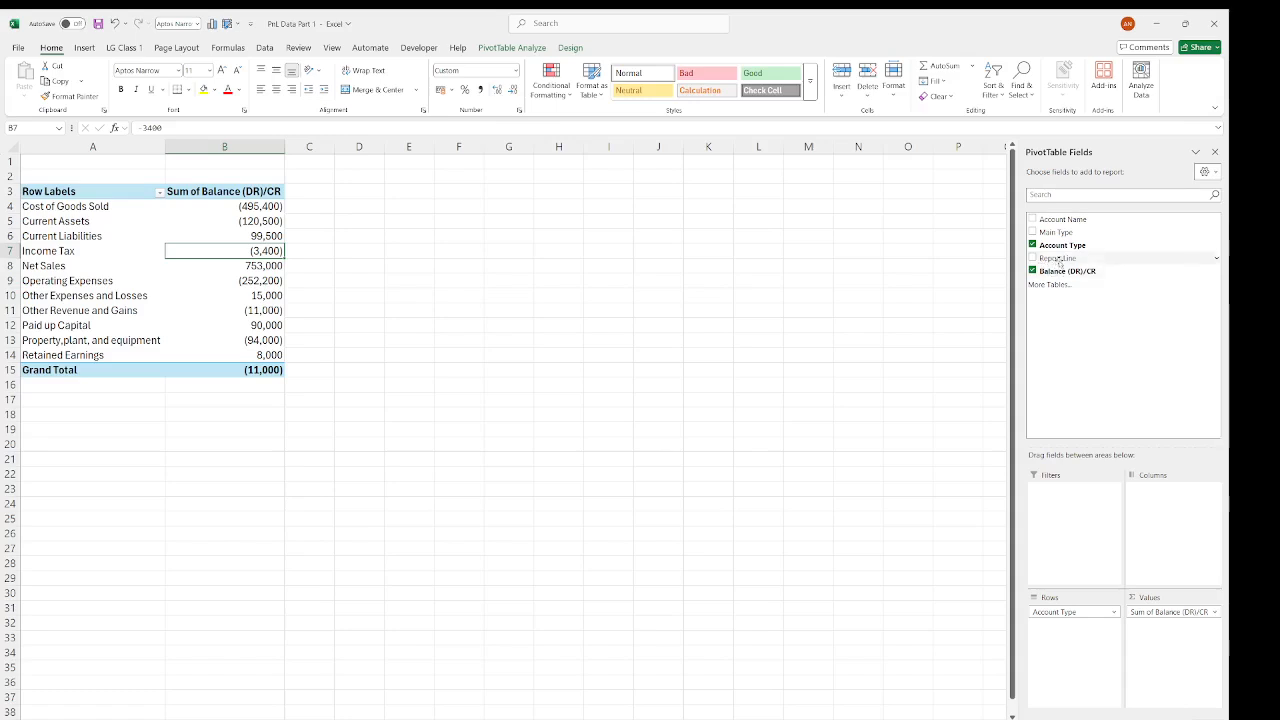
left_click_drag(1058, 260, 1073, 502)
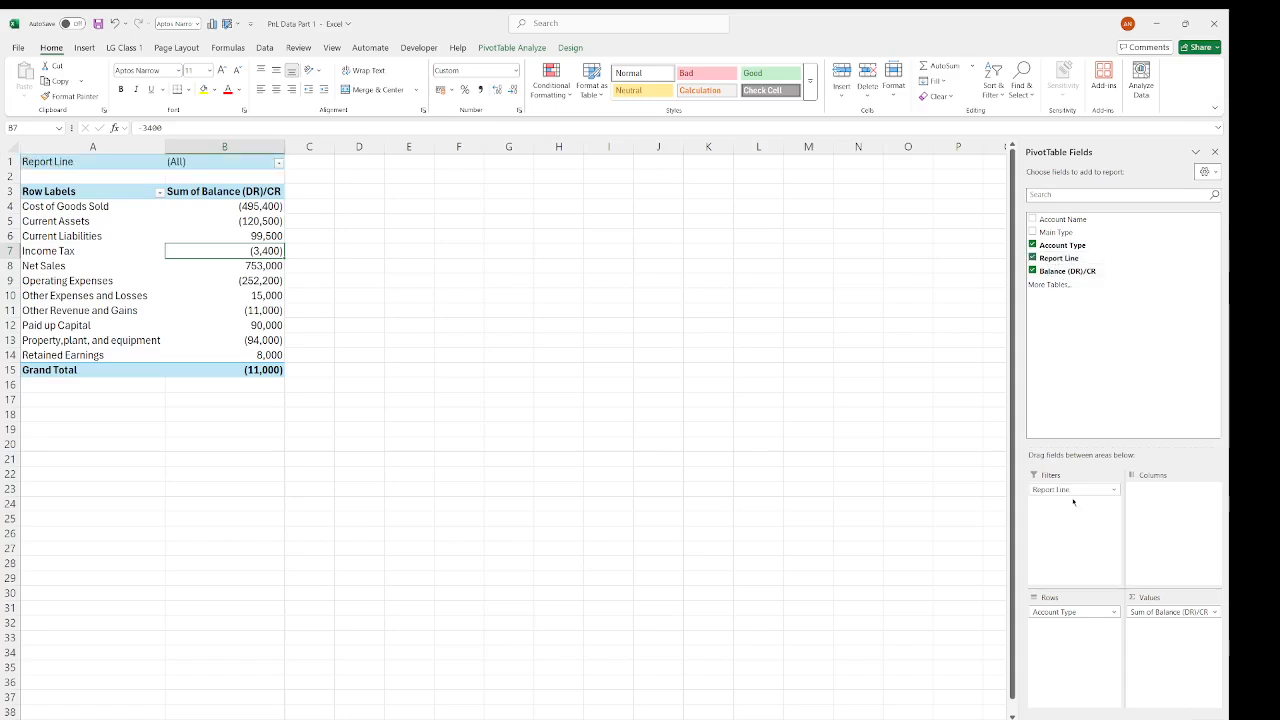
left_click(278, 163)
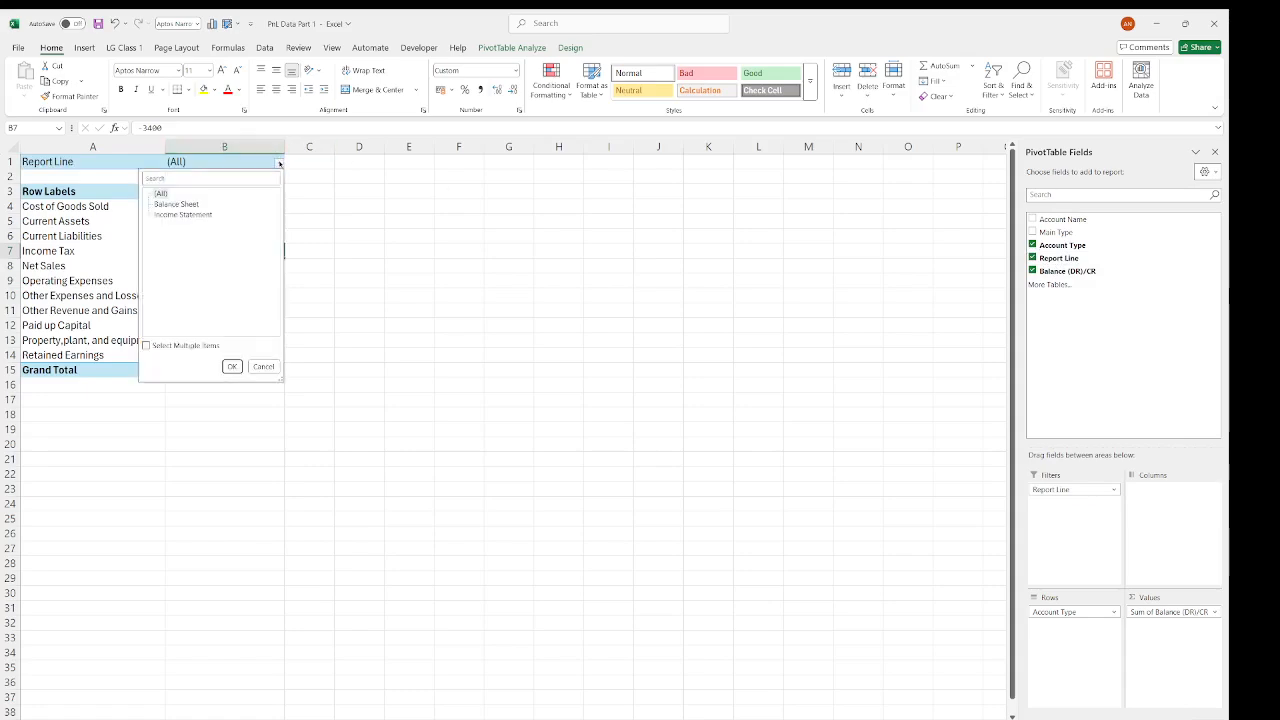
left_click(145, 346)
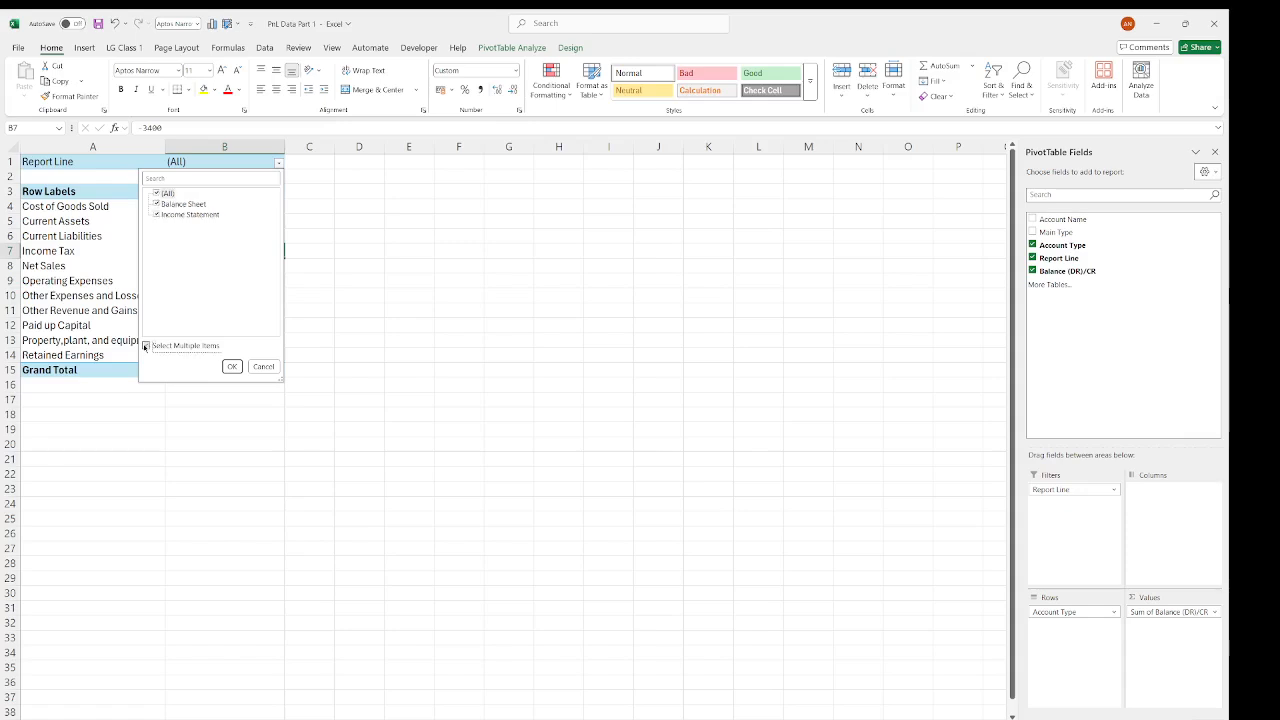
left_click(157, 193)
left_click(156, 214)
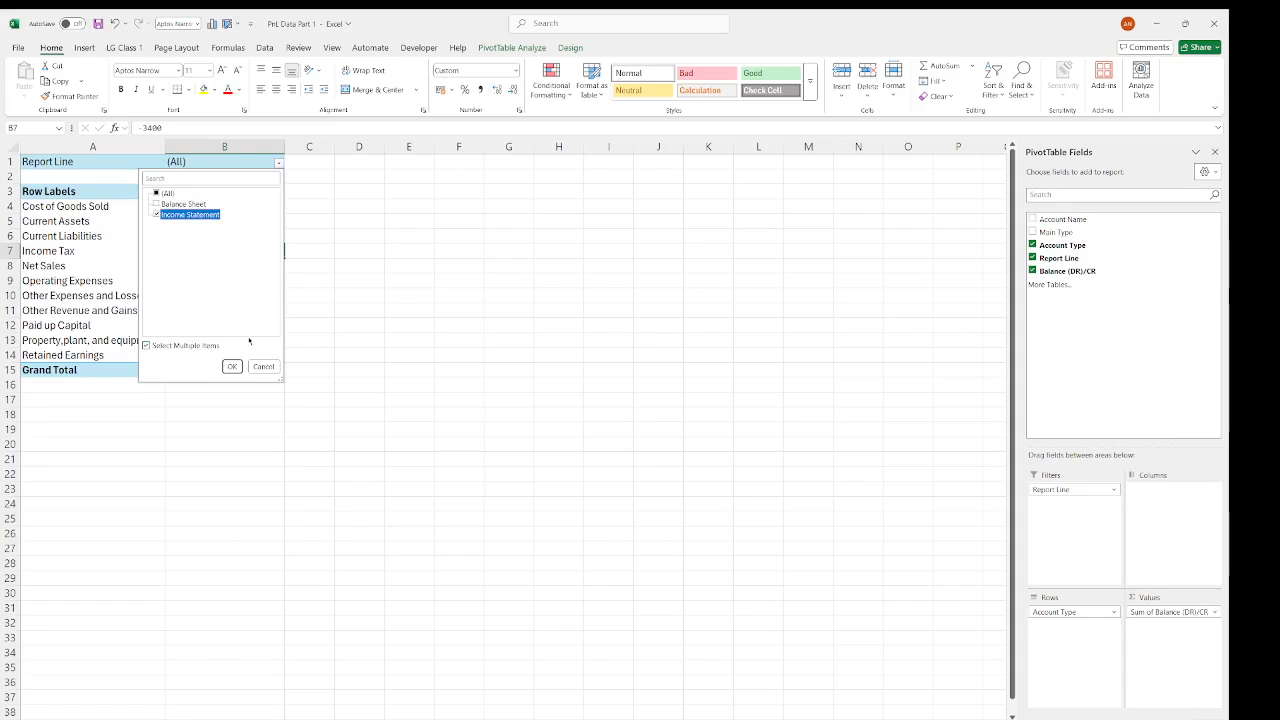
left_click(240, 366)
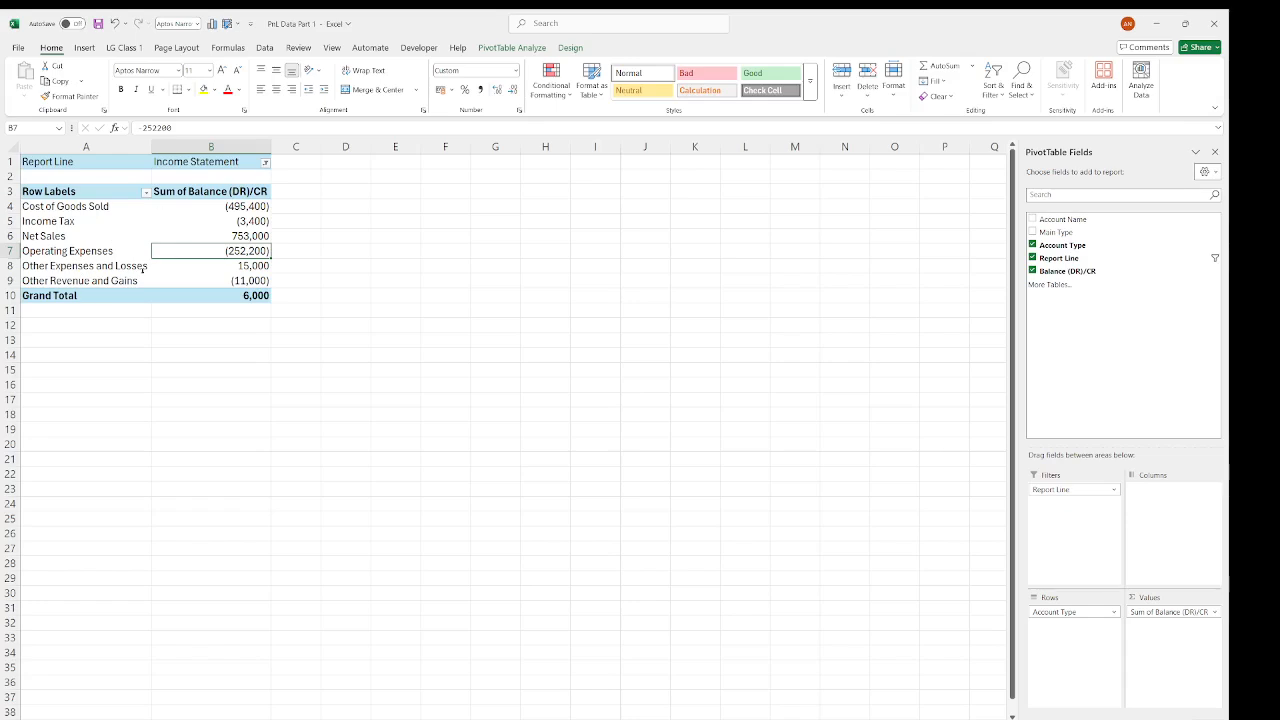
- Reorder the PivotTable rows, moving Net Sales above Cost of Goods Sold and Operating Expenses above Income Tax
left_click(50, 238)
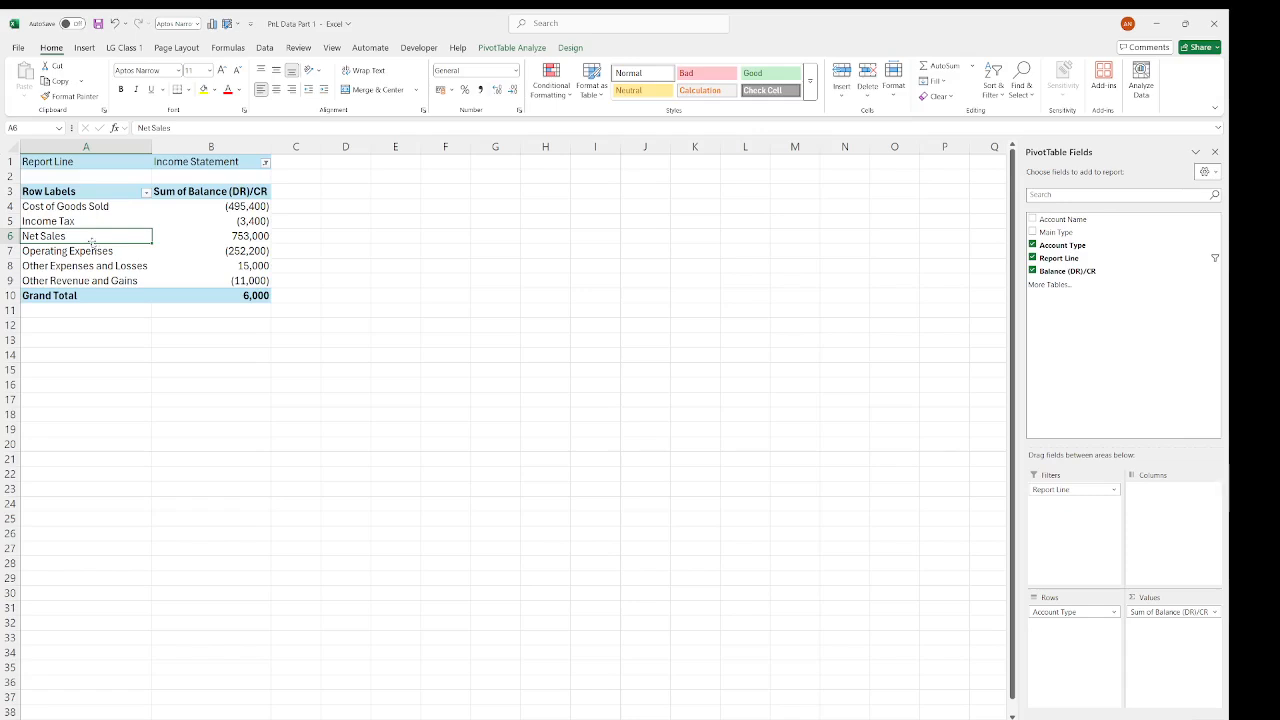
left_click_drag(91, 242, 87, 204)
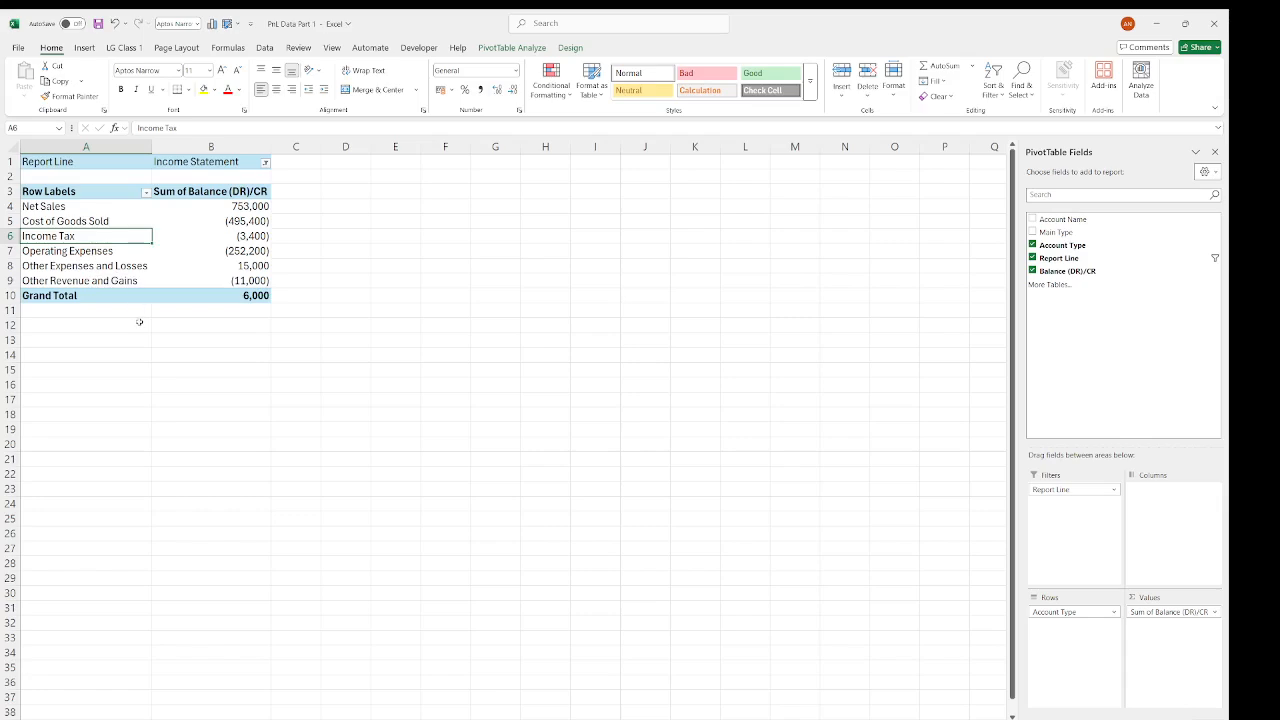
scroll(139, 321, "up", 2)
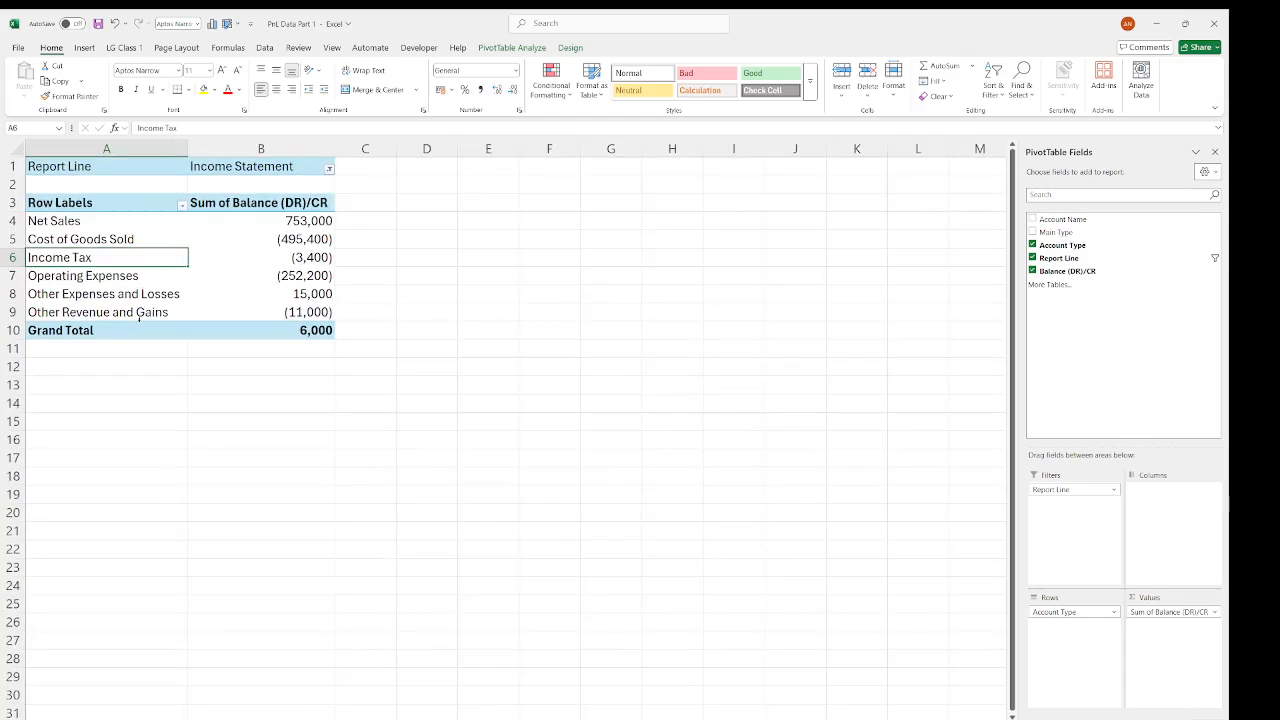
scroll(139, 316, "up", 1)
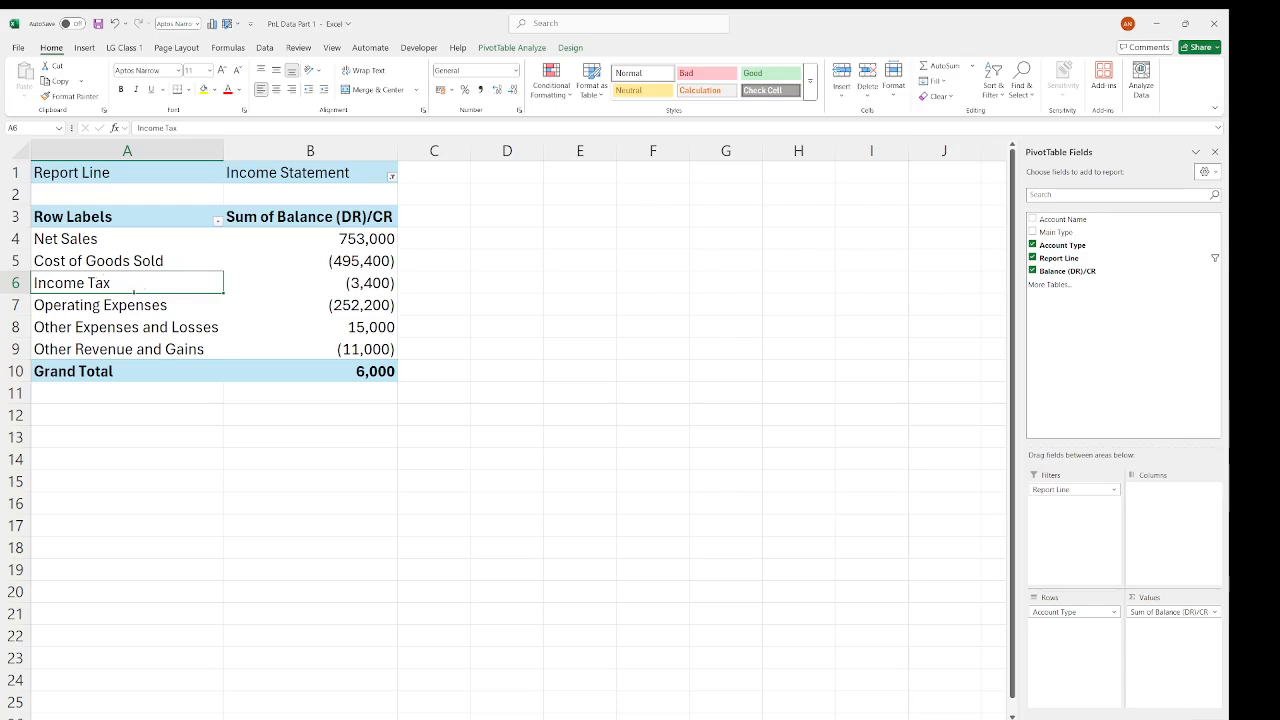
left_click(105, 304)
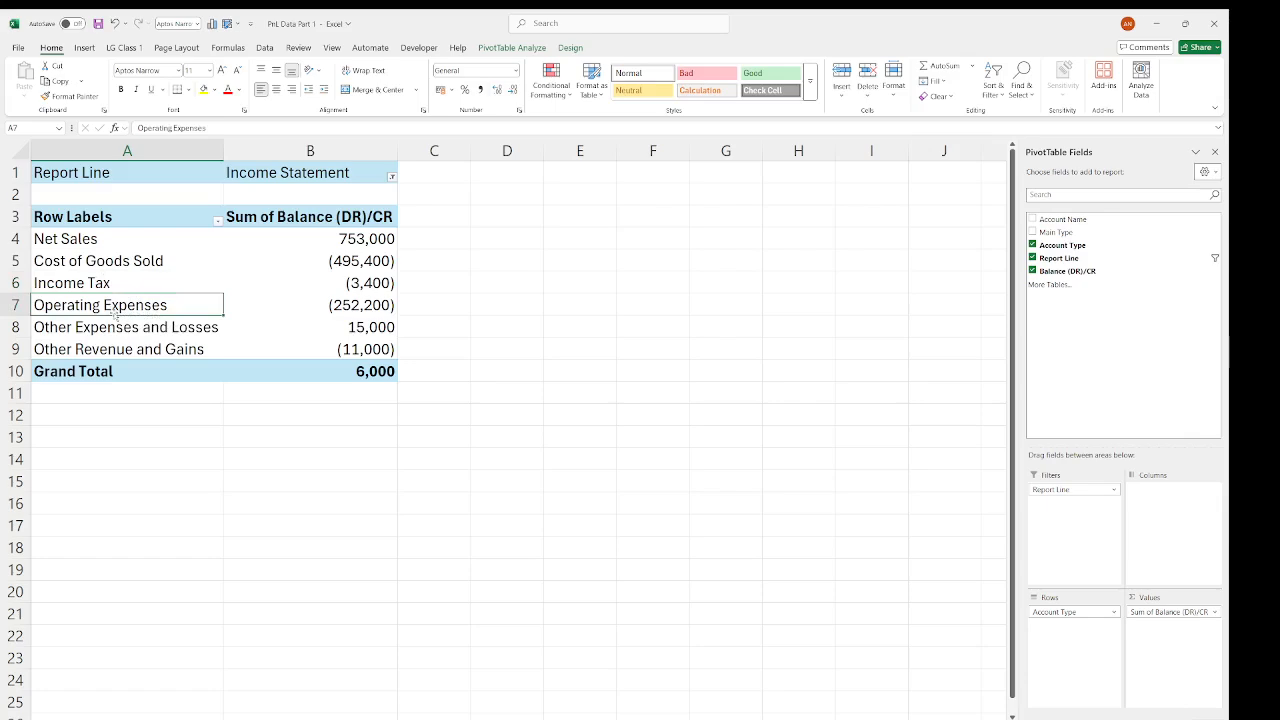
mouse_move(115, 316)
left_mouse_down()
mouse_move(105, 285)
mouse_move(128, 316)
mouse_move(120, 284)
left_mouse_up()
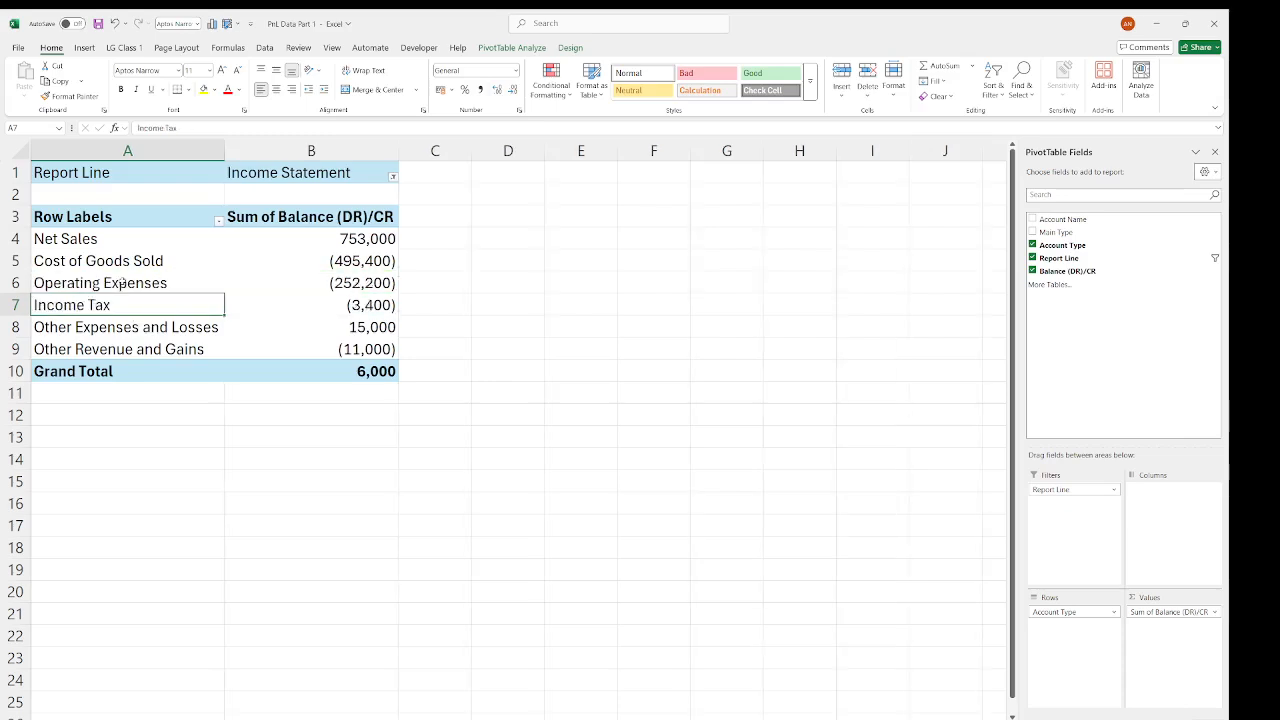
- Move the Other Expenses and Losses row and the Other Revenue and Gains row above Income Tax
left_click(117, 330)
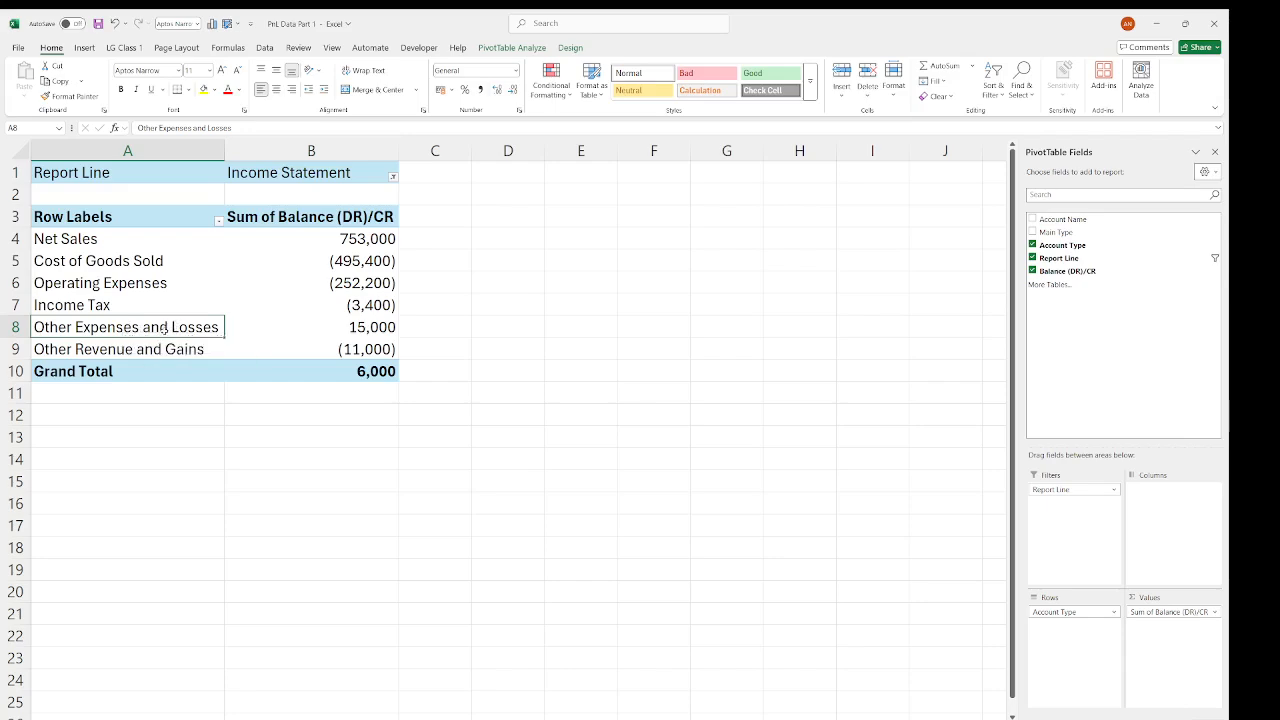
left_click_drag(150, 340, 130, 306)
left_click(118, 350)
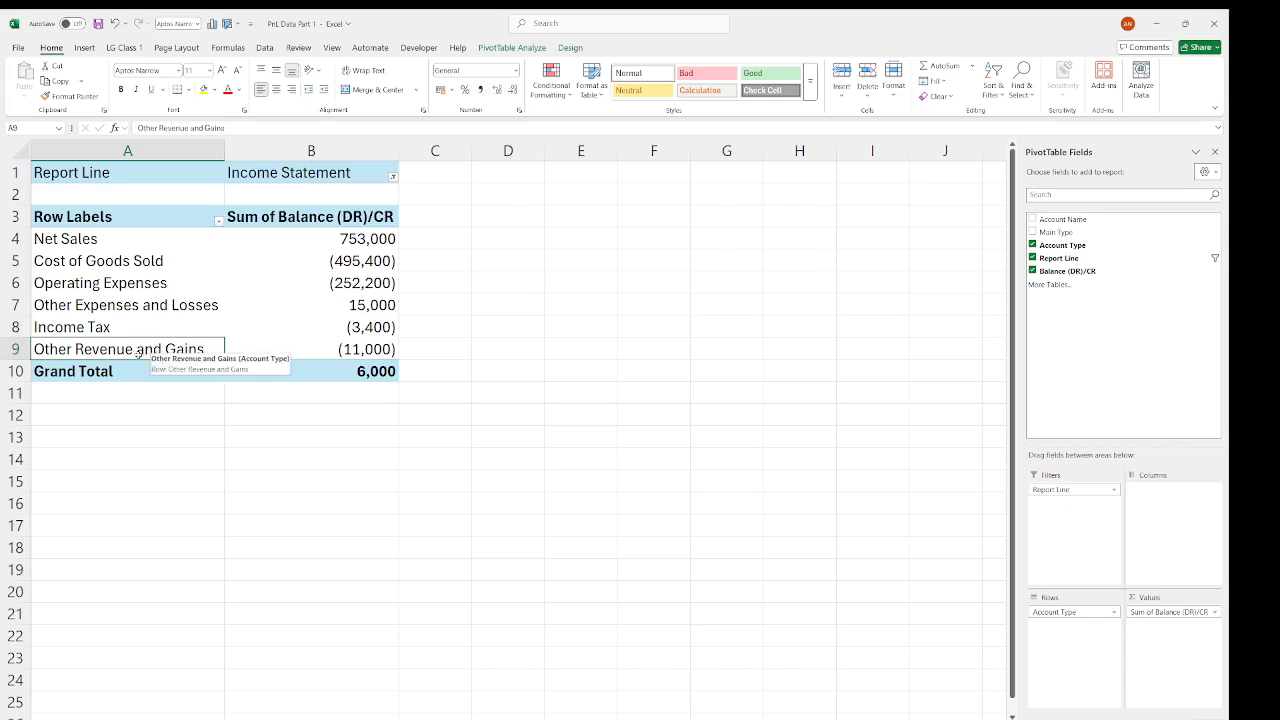
left_click_drag(138, 364, 132, 327)
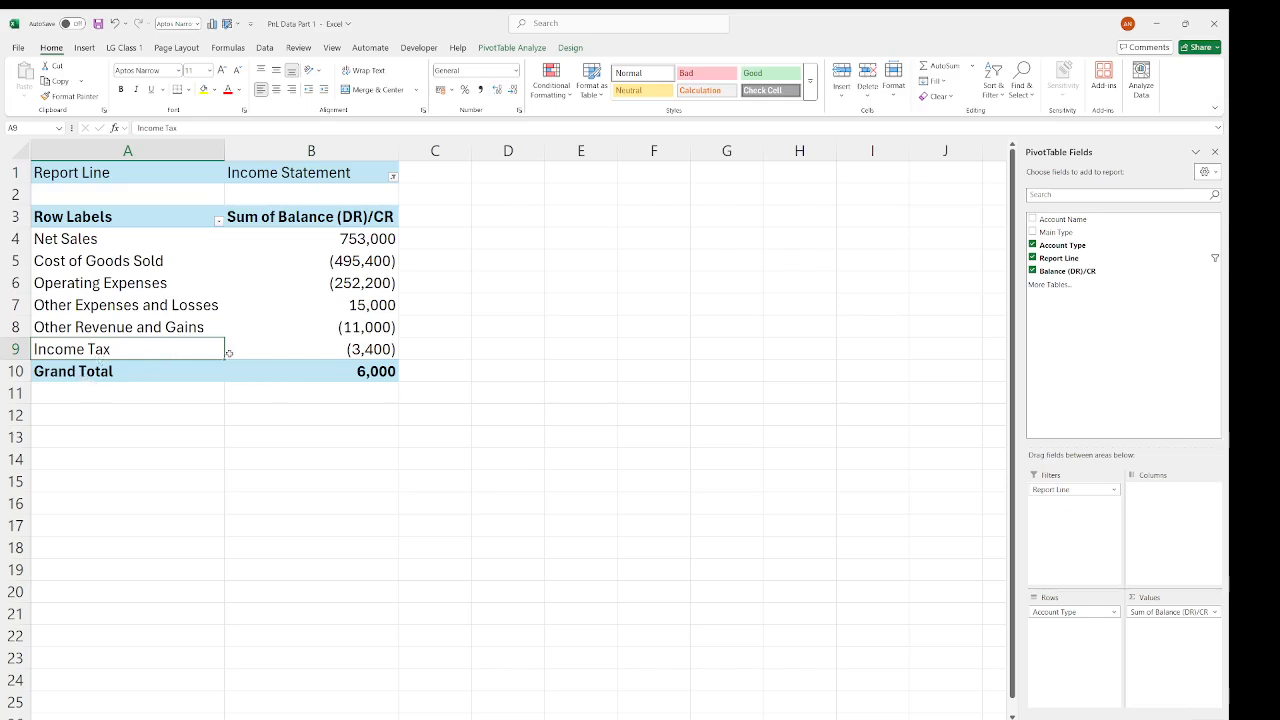
left_click(120, 328)
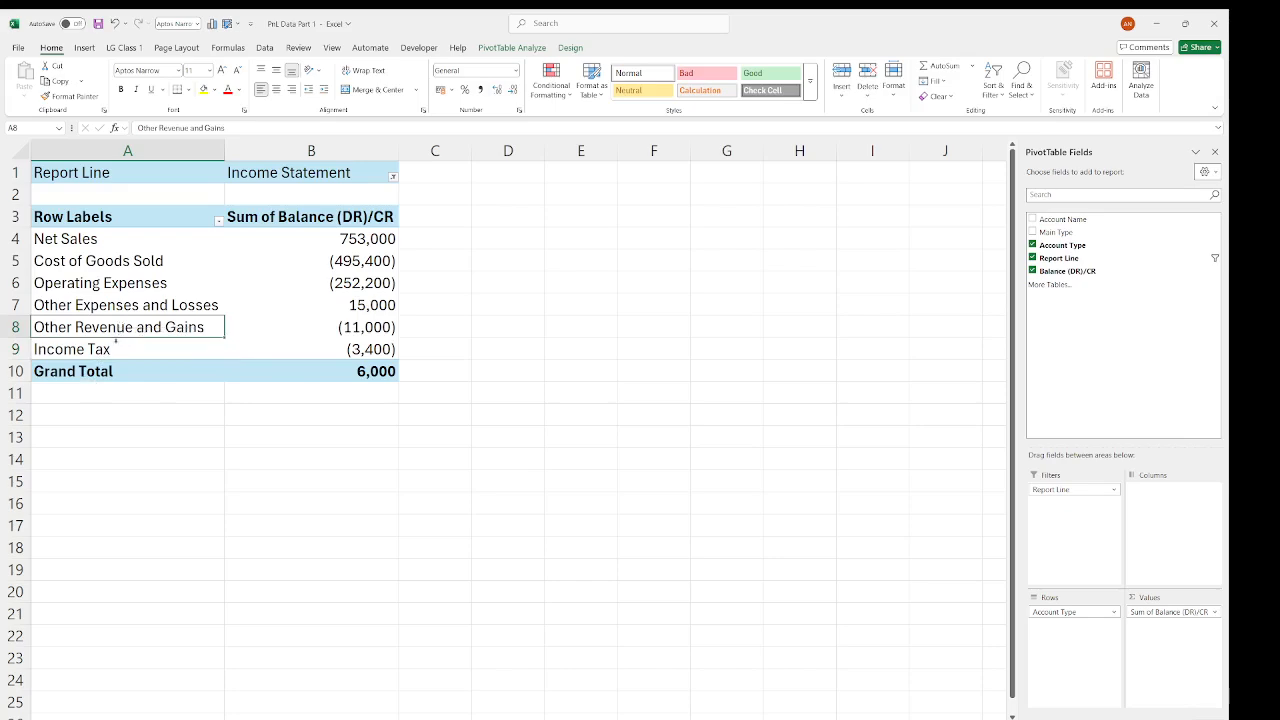
left_click(115, 350)
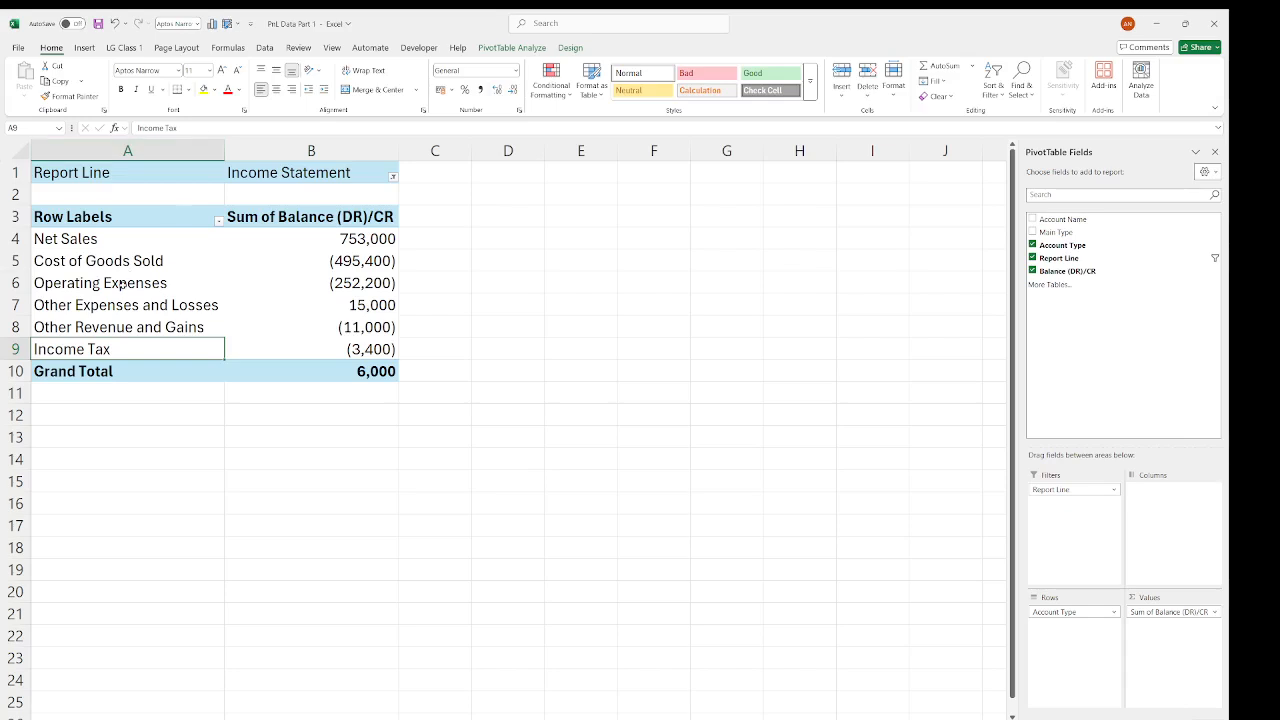
- Turn off the PivotTable's grand totals for both rows and columns
left_click(121, 285)
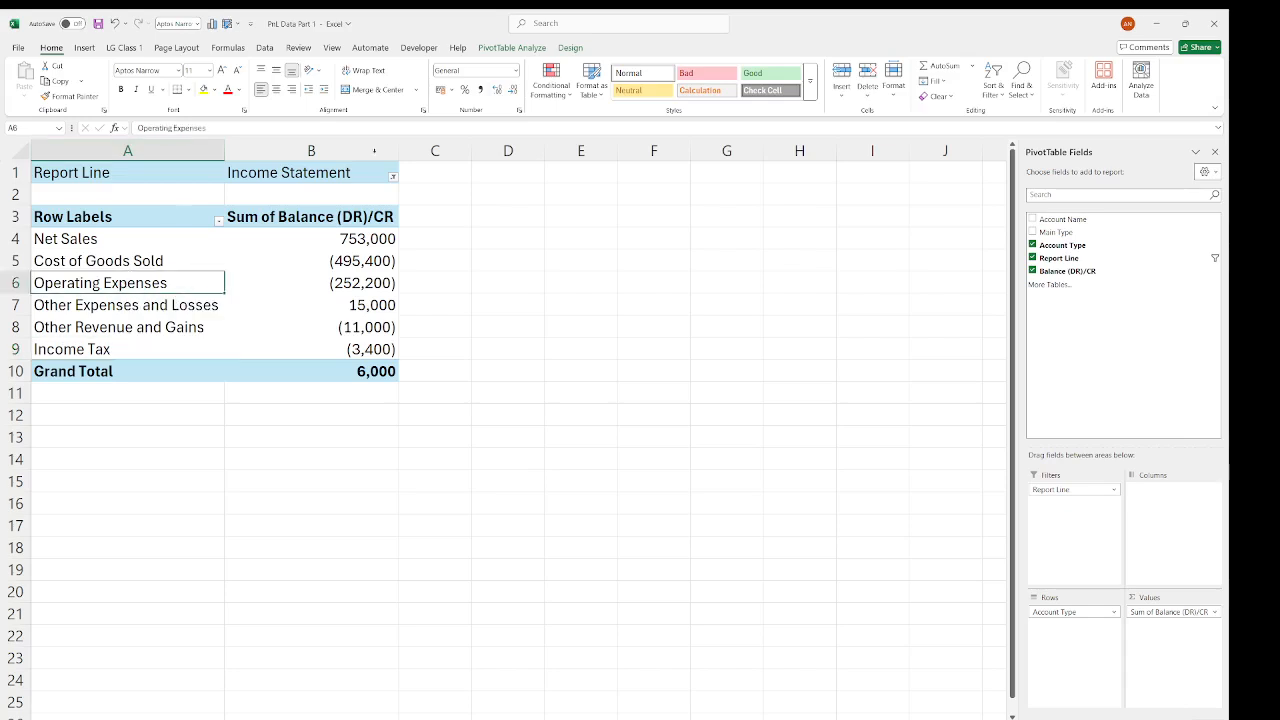
left_click(514, 48)
left_click(570, 48)
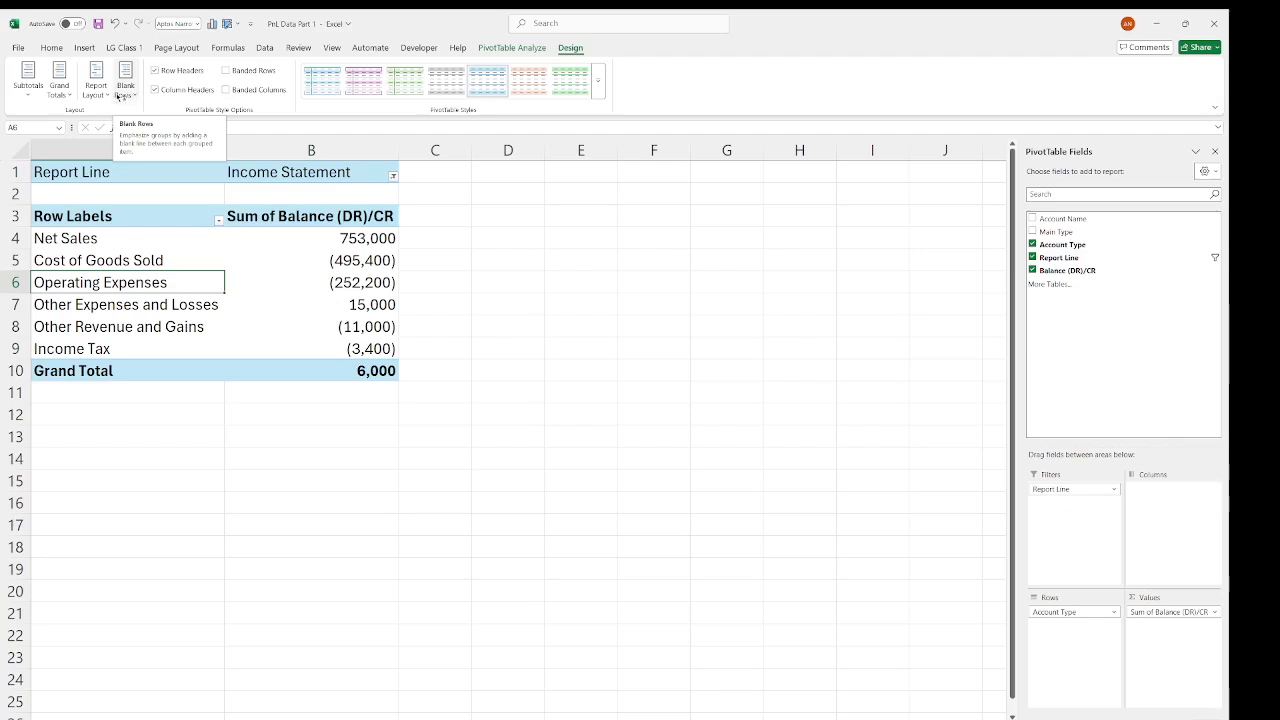
left_click(70, 94)
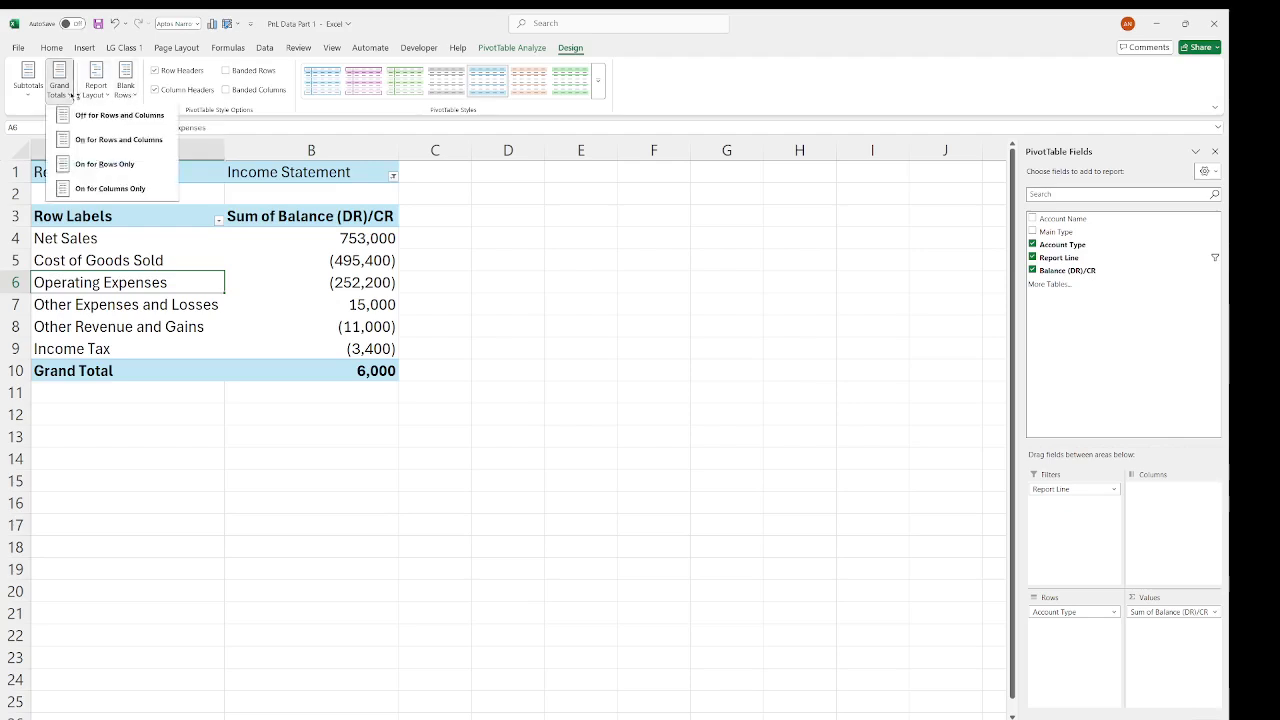
left_click(119, 118)
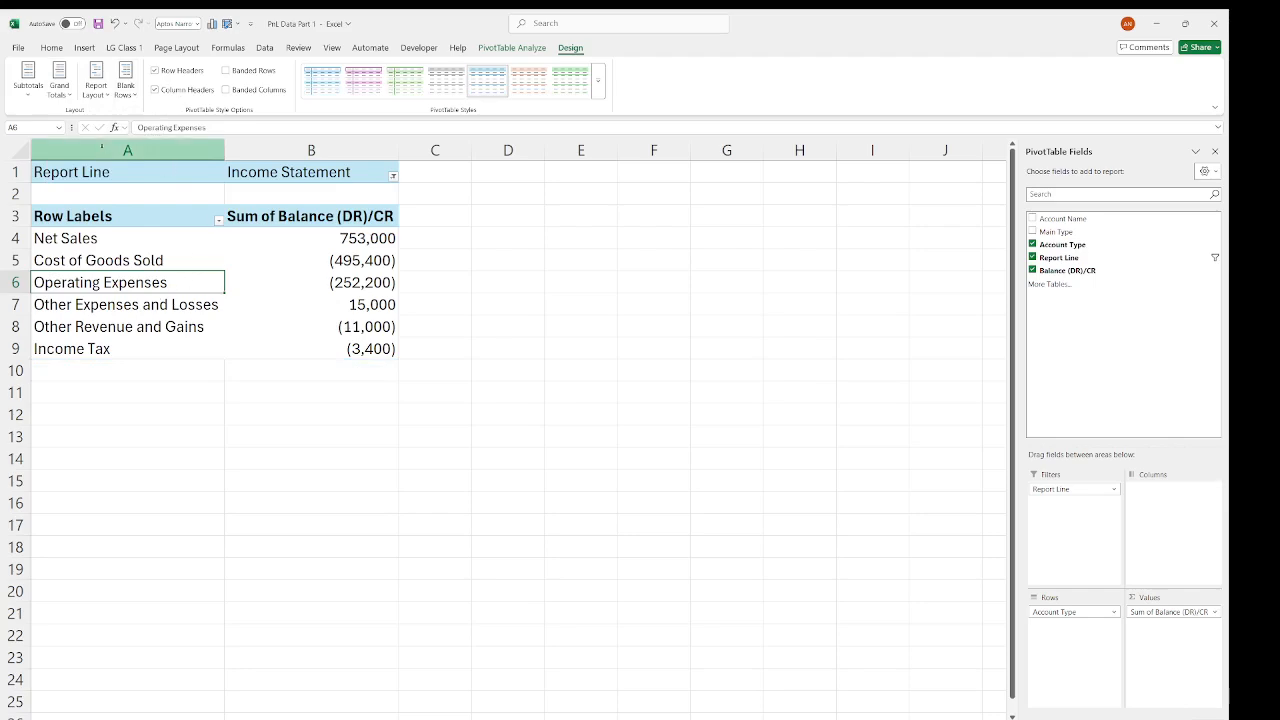
- Set the PivotTable layout to insert a blank line after each item
left_click(126, 80)
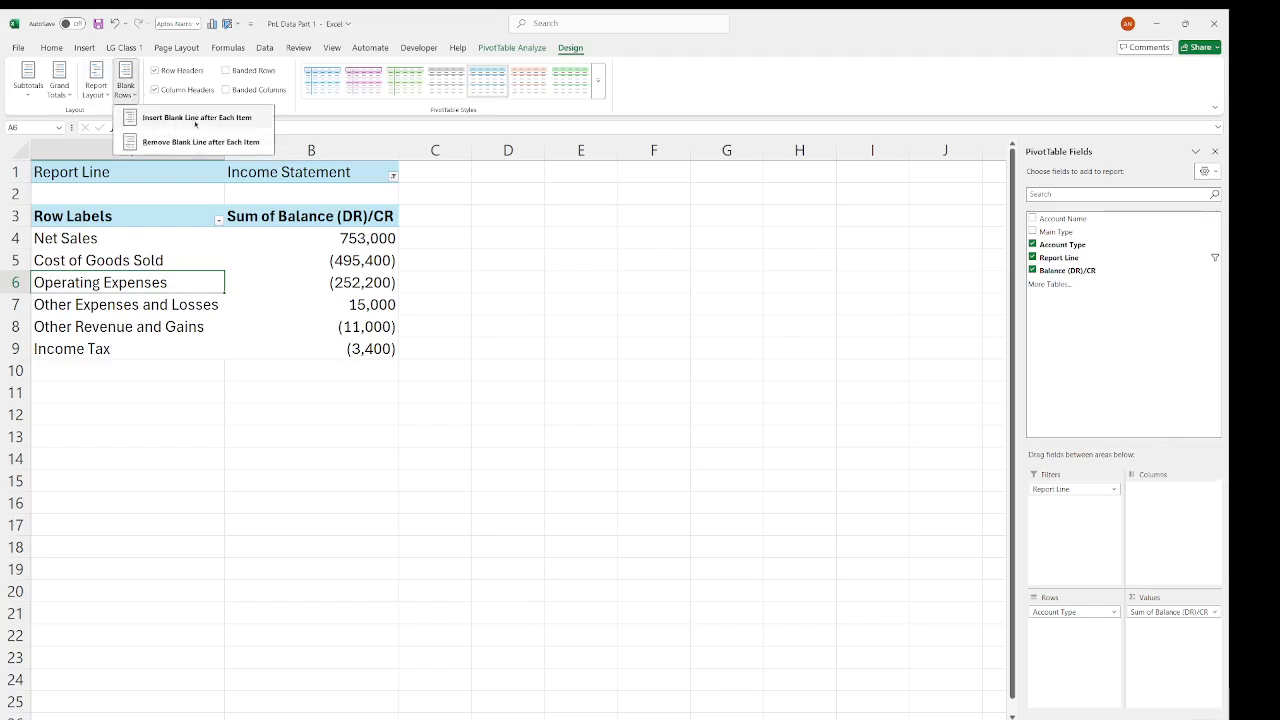
left_click(211, 121)
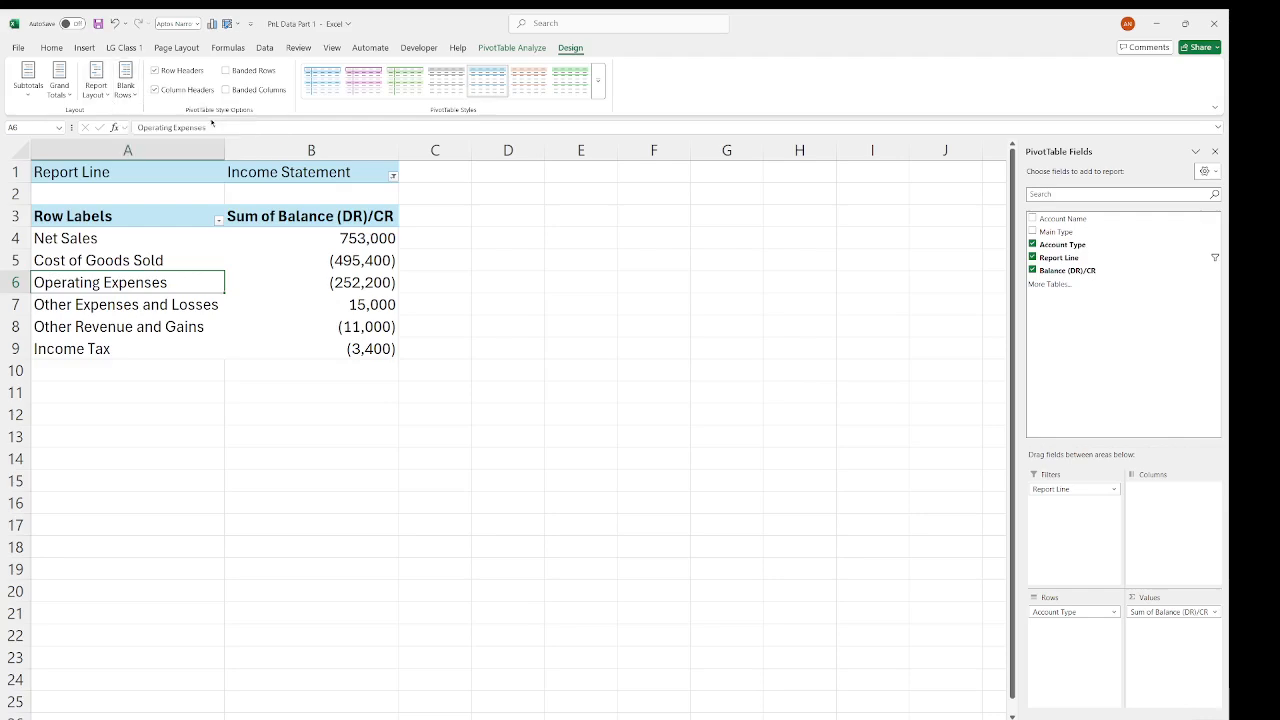
left_click(133, 94)
left_click(148, 120)
- Add the Account Name field to the PivotTable rows beneath Account Type
left_click(136, 261)
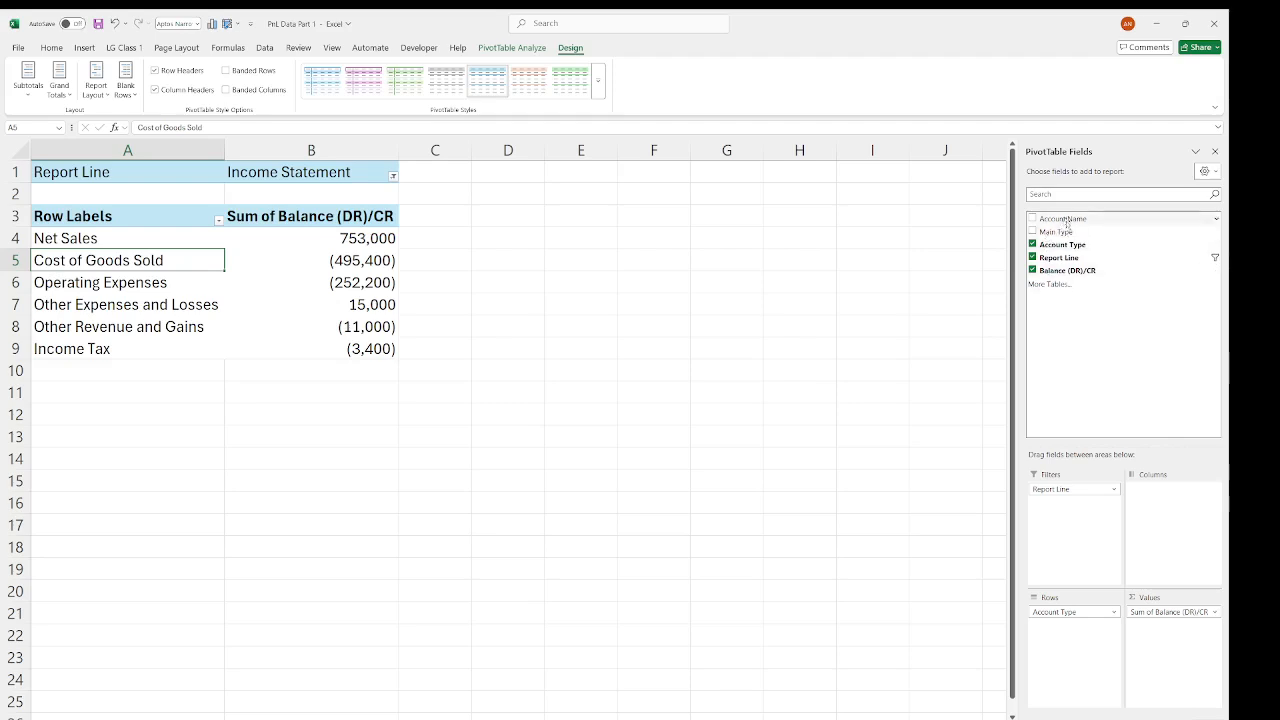
mouse_move(1066, 226)
left_mouse_down()
mouse_move(1100, 534)
mouse_move(1090, 645)
mouse_move(1078, 634)
left_mouse_up()
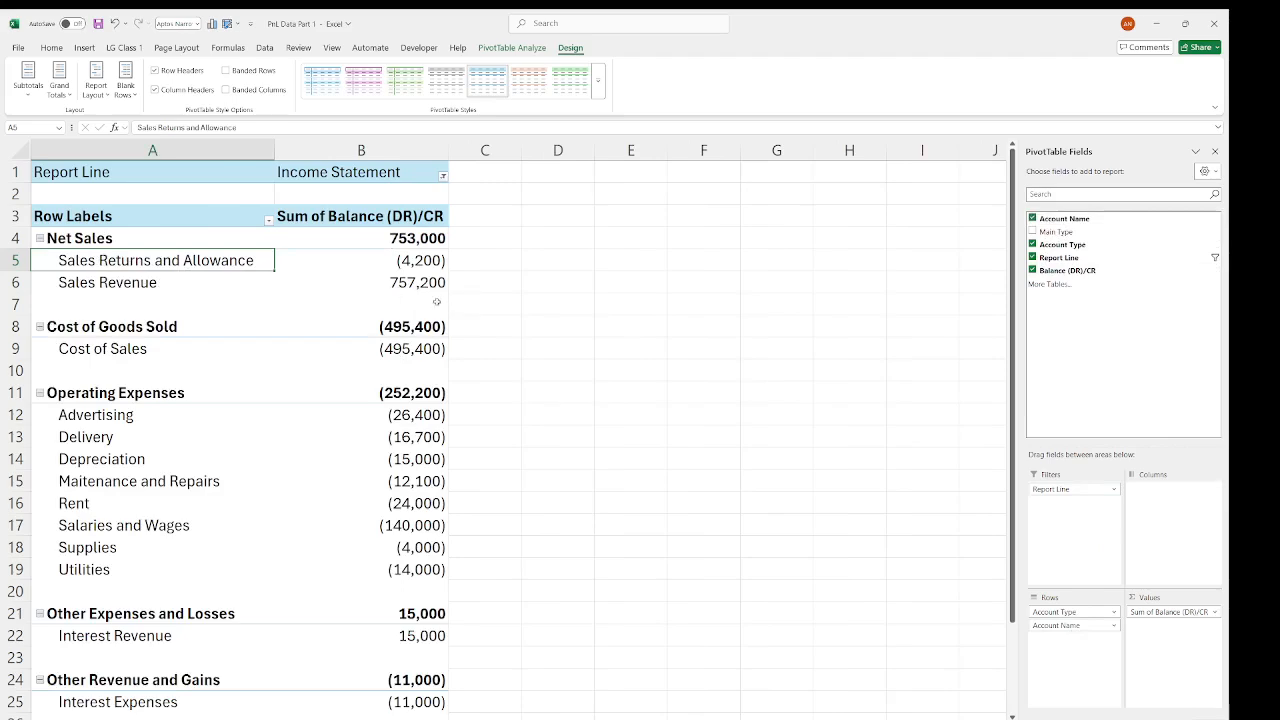
left_click(134, 96)
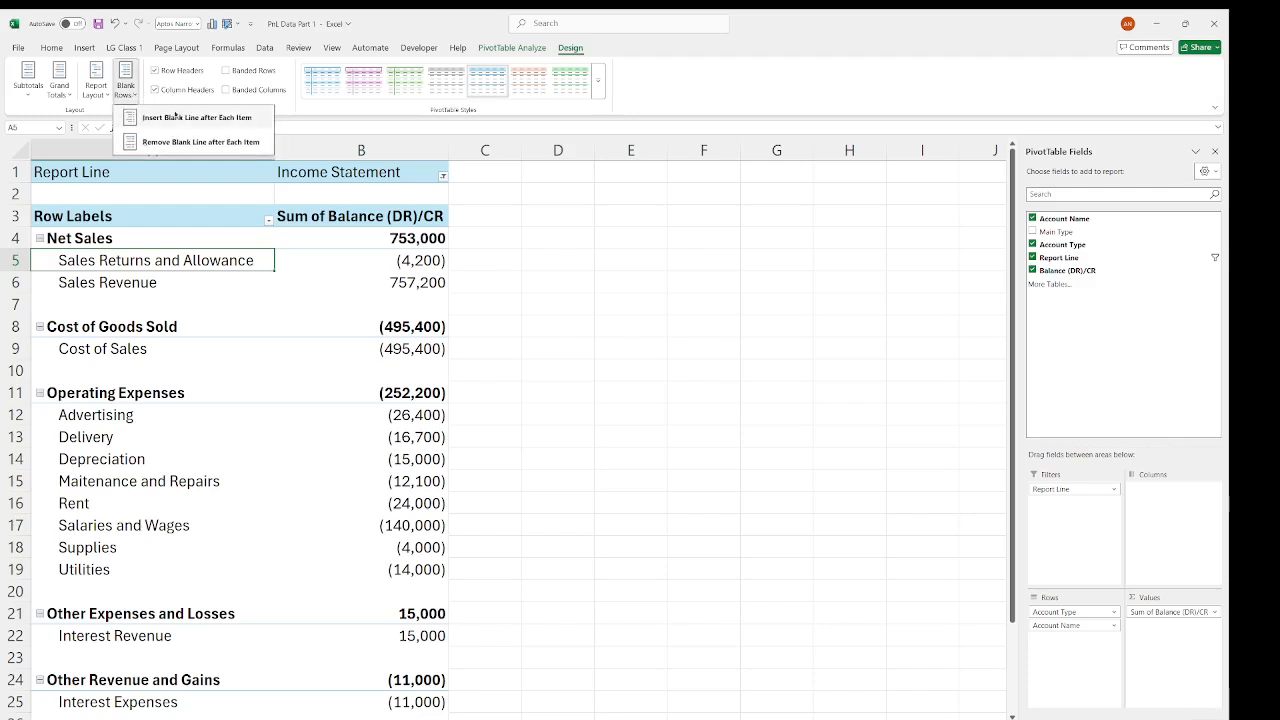
left_click(611, 340)
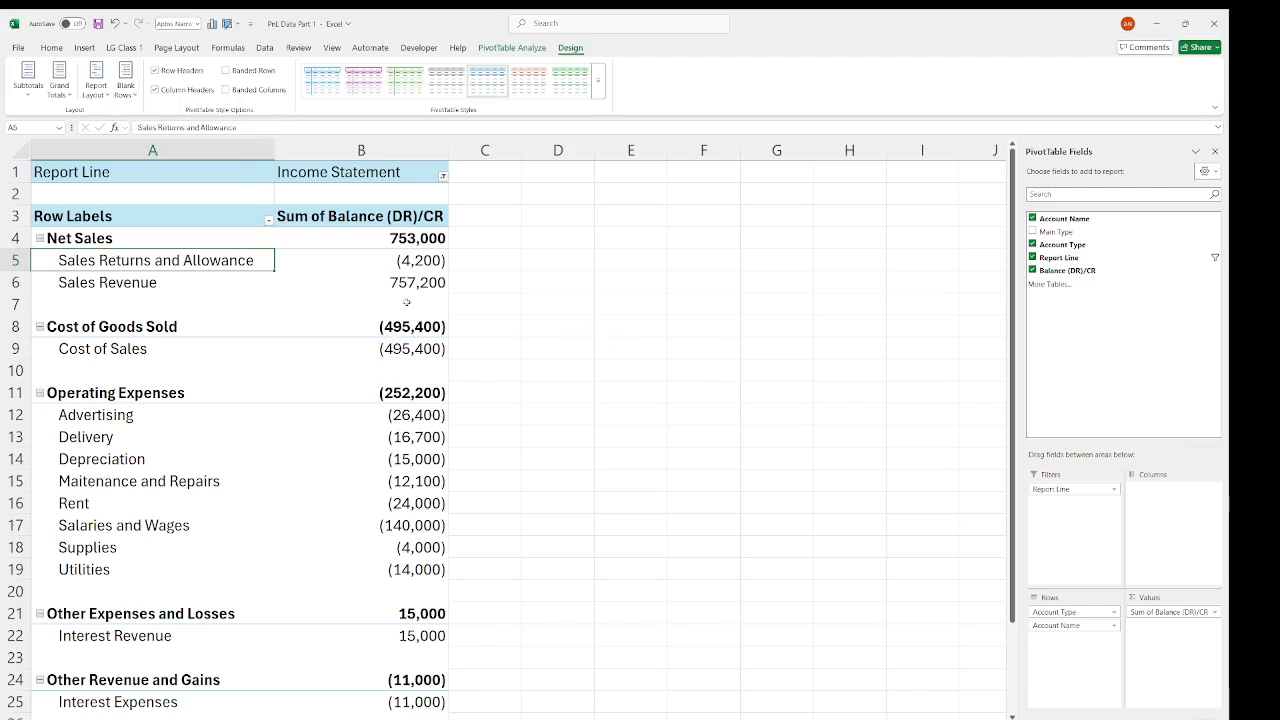
left_click(91, 303)
left_click(407, 305)
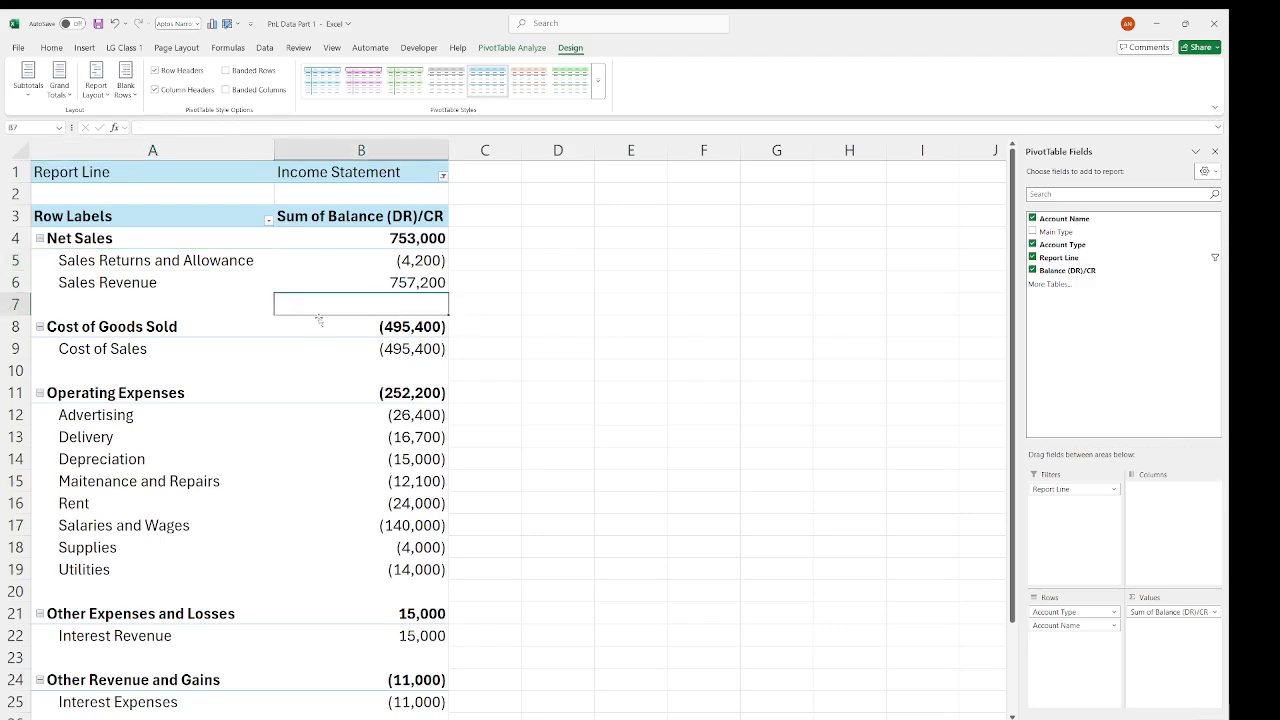
left_click(80, 370)
left_click(428, 362)
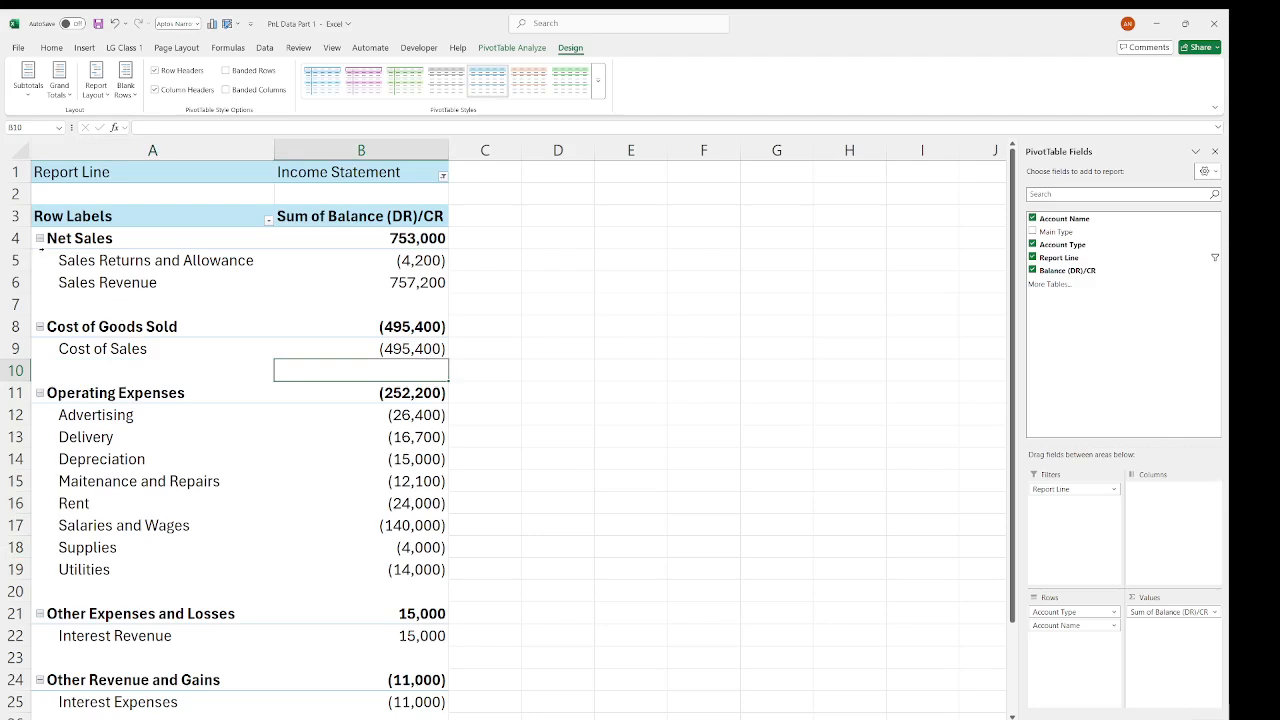
- Collapse the account details under Net Sales and Cost of Goods Sold in the PivotTable
left_click(40, 239)
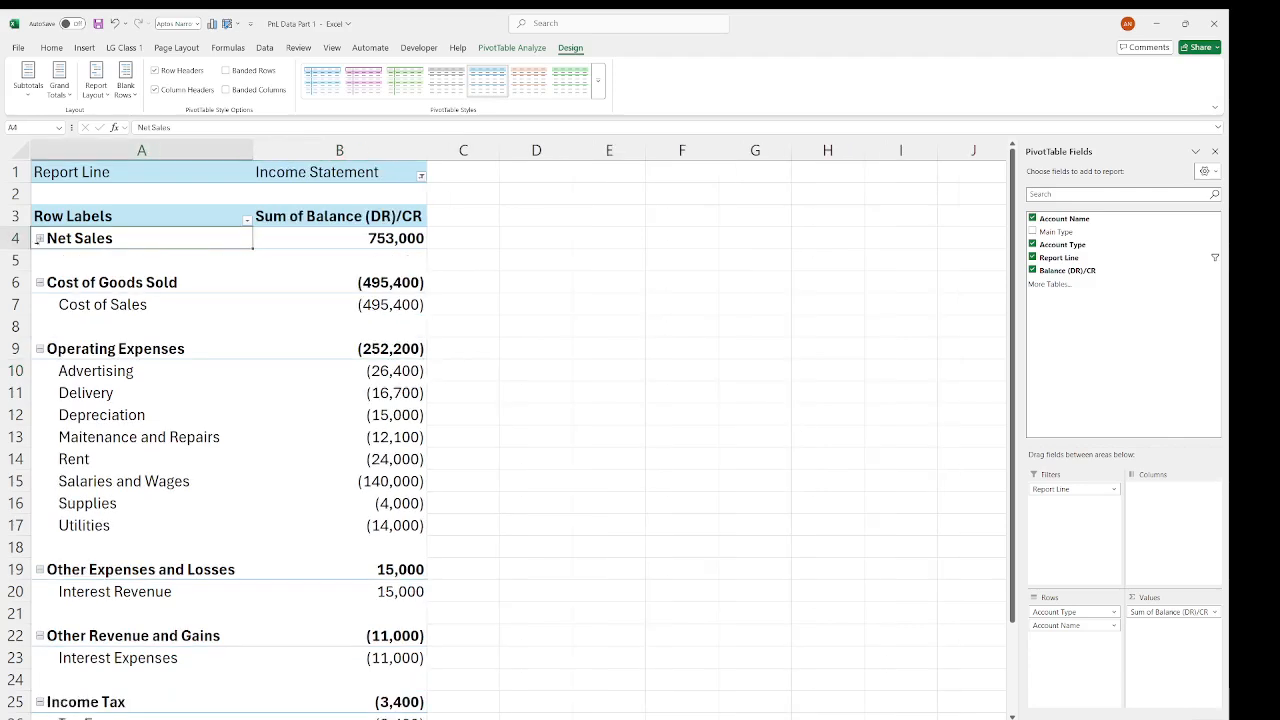
left_click(40, 283)
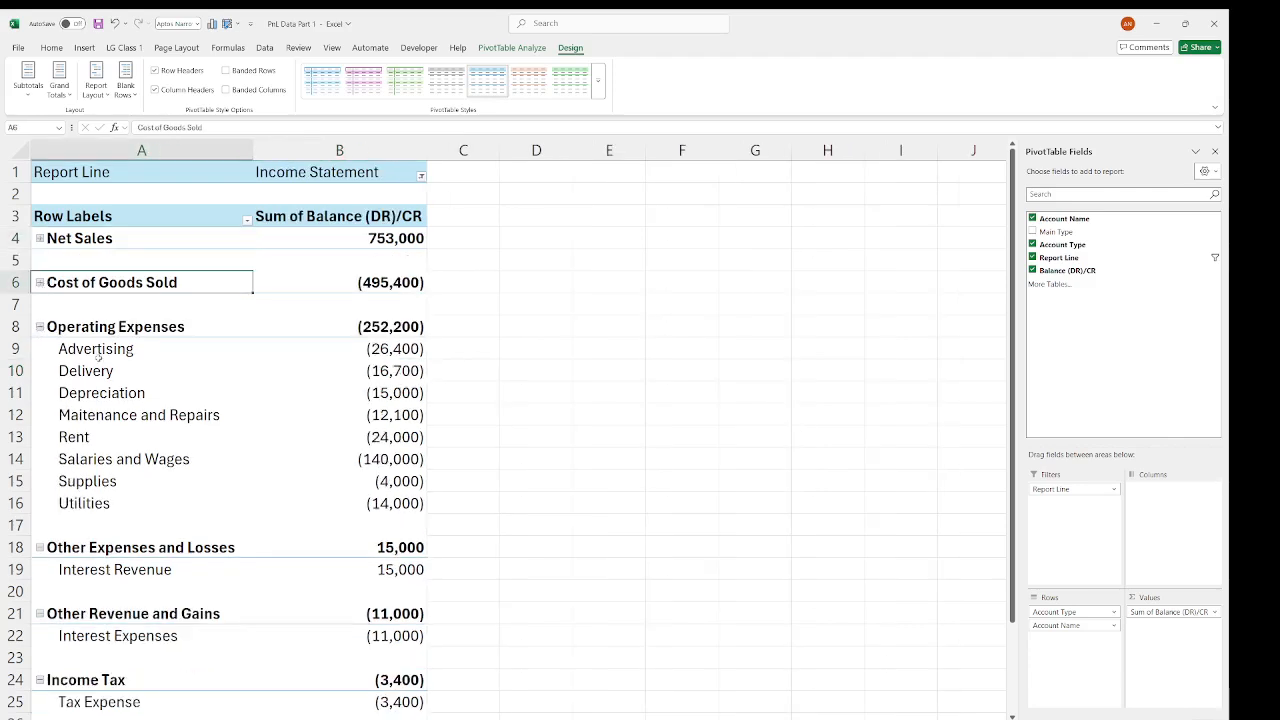
scroll(115, 367, "down", 1)
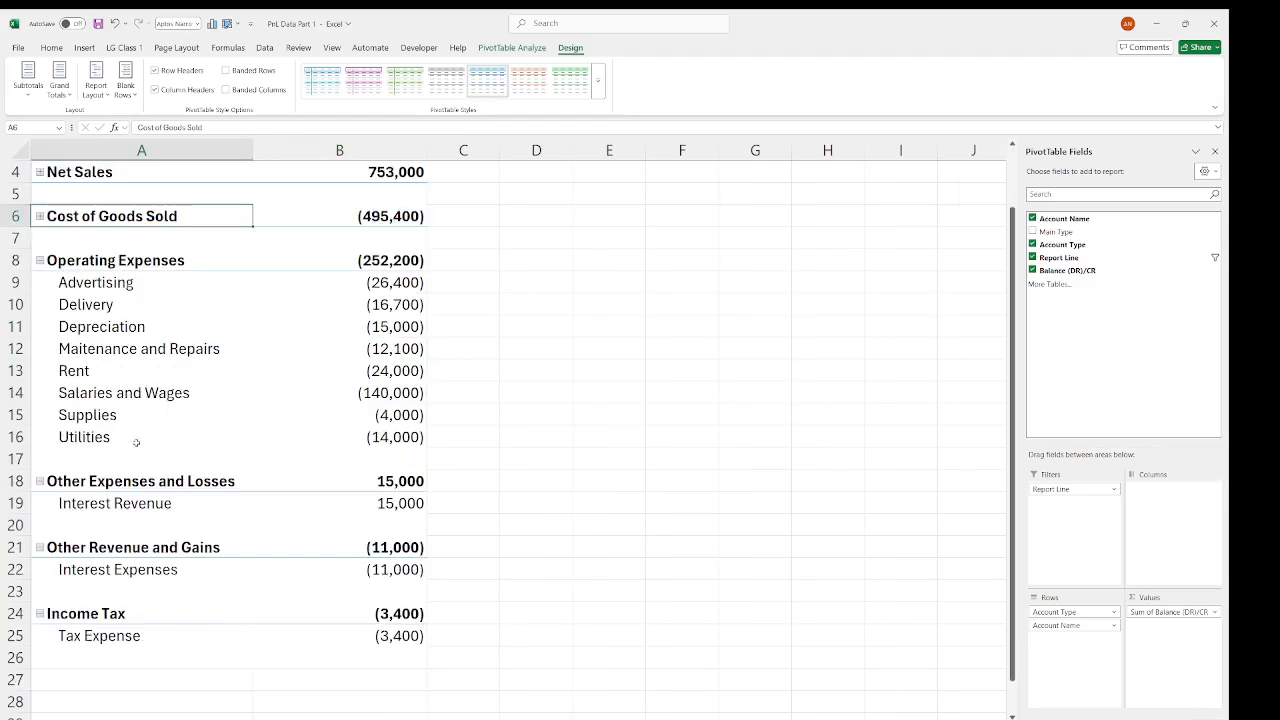
scroll(230, 390, "up", 1)
left_click(211, 405)
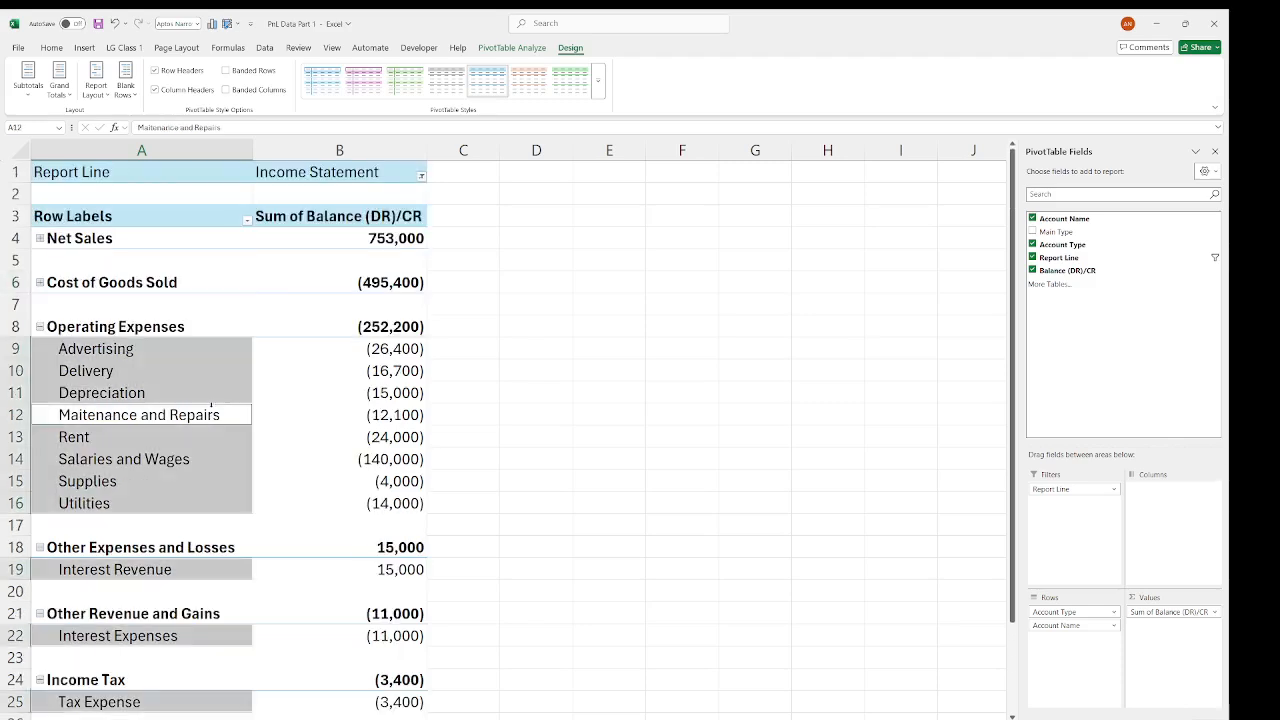
left_click(276, 406)
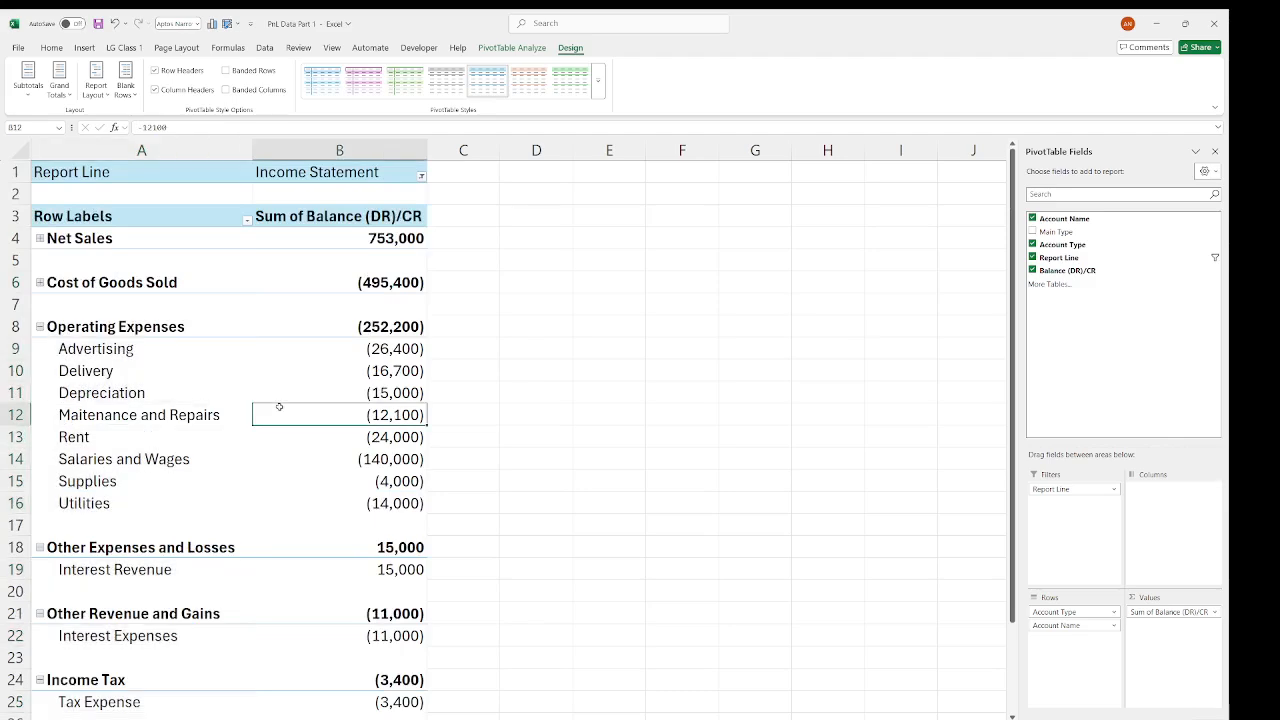
- Show all PivotTable subtotals at the bottom of each group
left_click(28, 78)
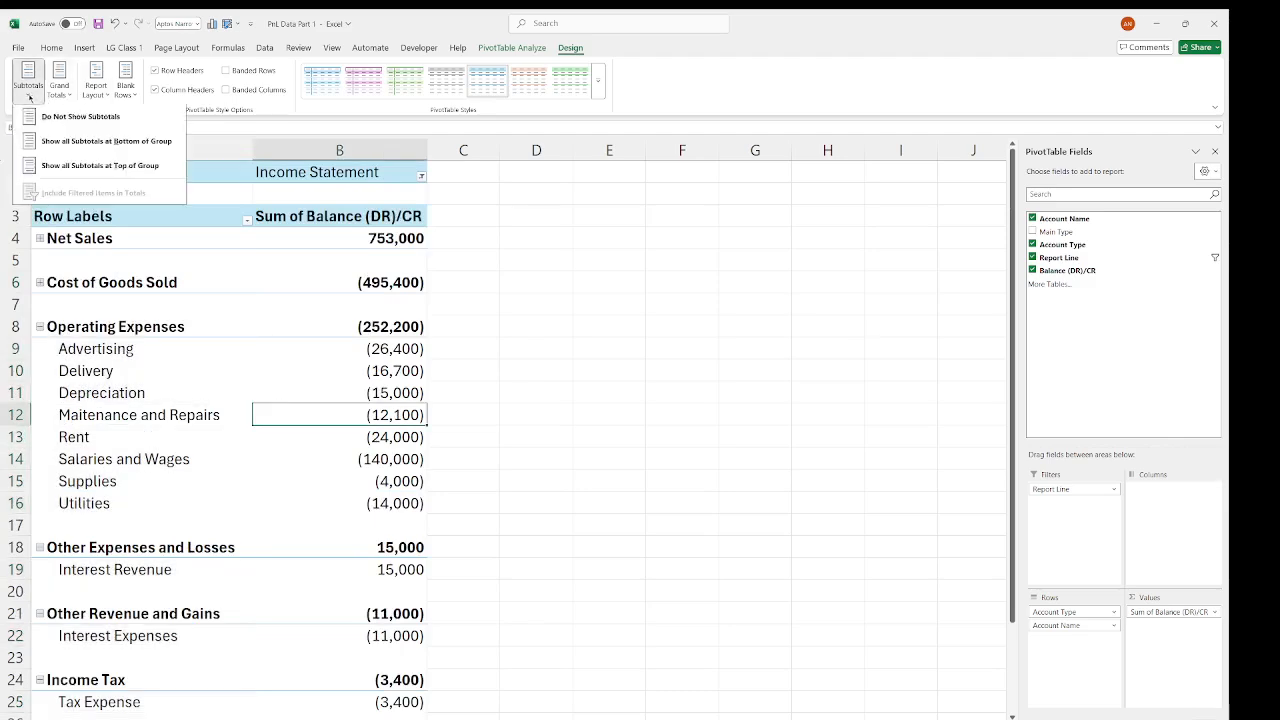
left_click(124, 146)
left_click(587, 377)
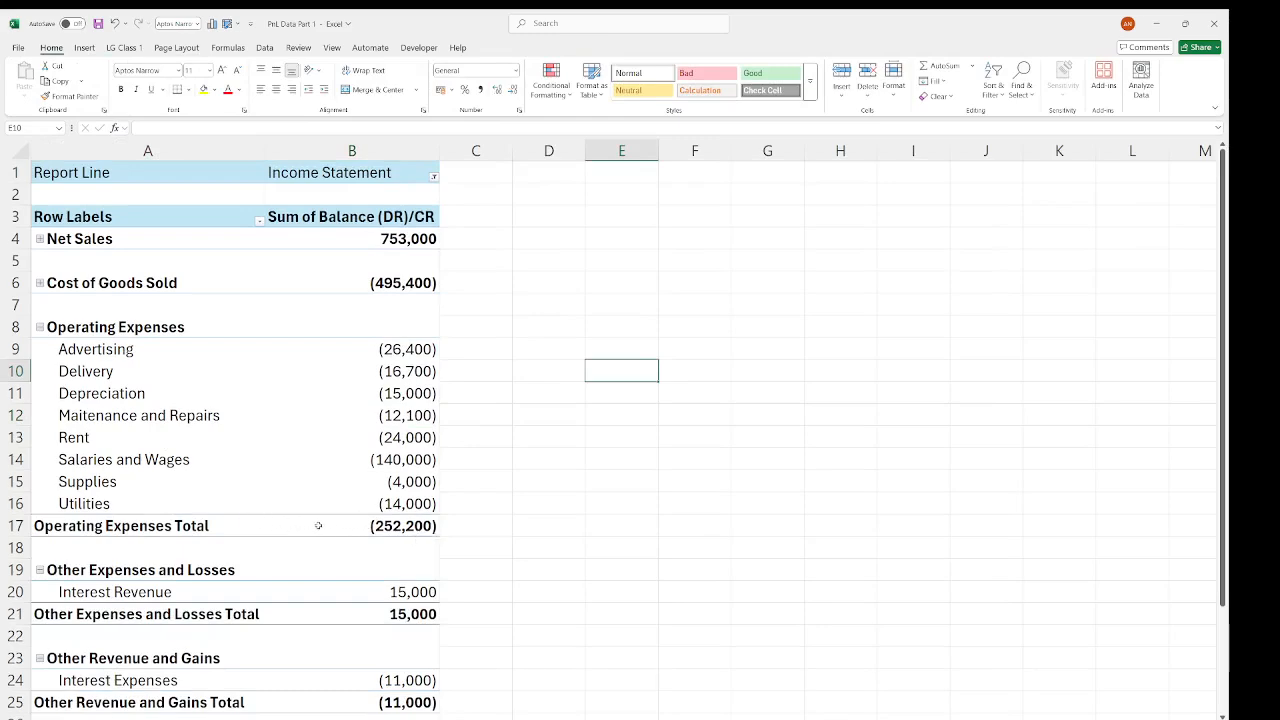
- Collapse the account details under Other Expenses and Losses, Other Revenue and Gains, and Income Tax in the PivotTable
mouse_move(341, 436)
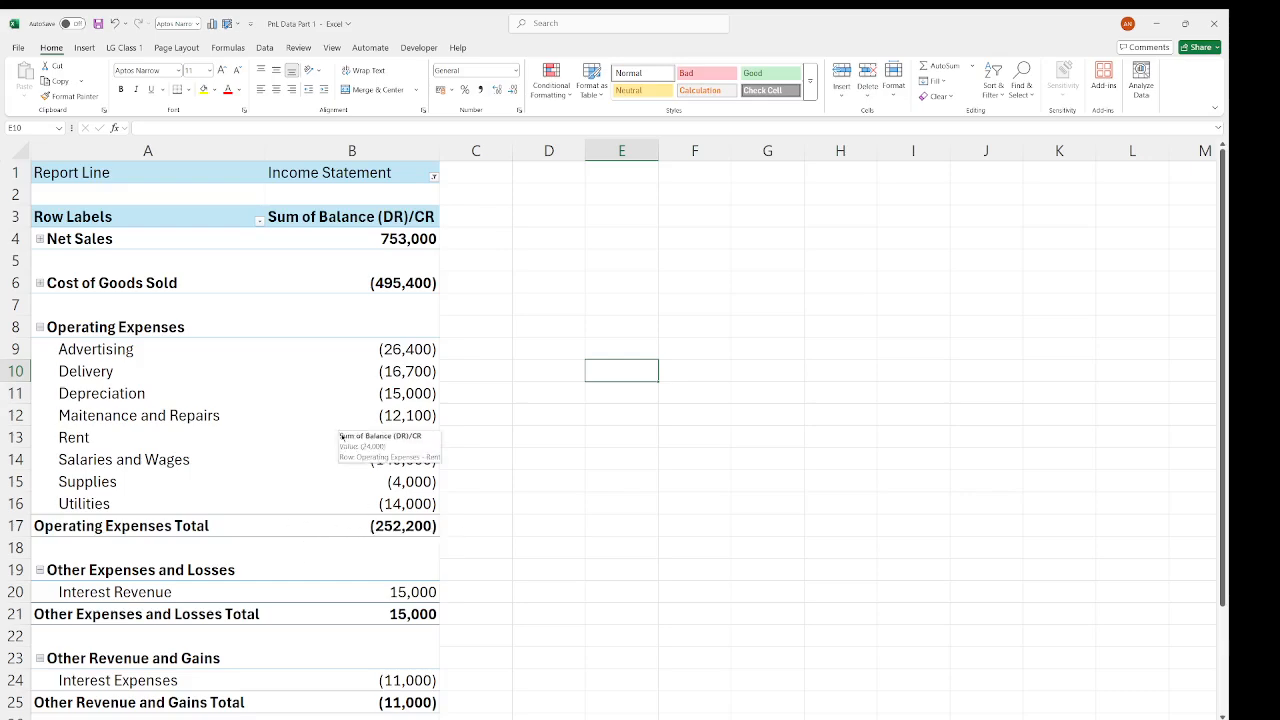
scroll(341, 436, "down", 2)
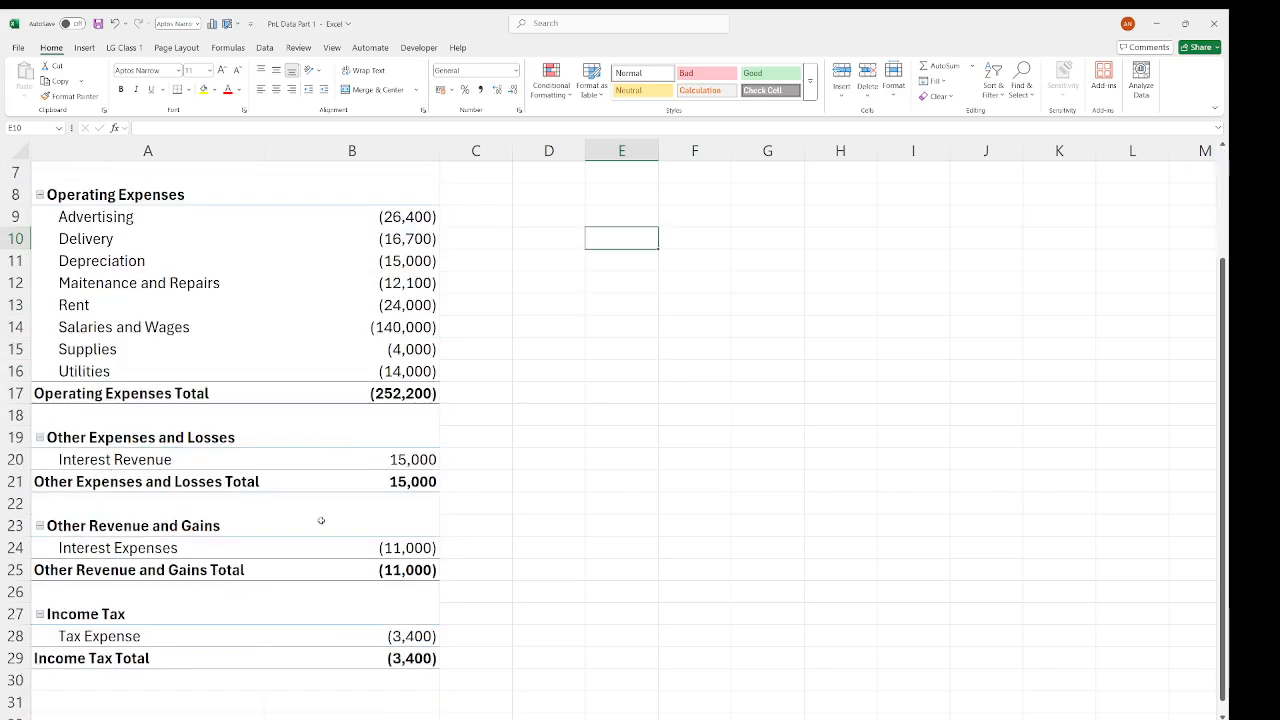
scroll(321, 520, "up", 1)
left_click(39, 504)
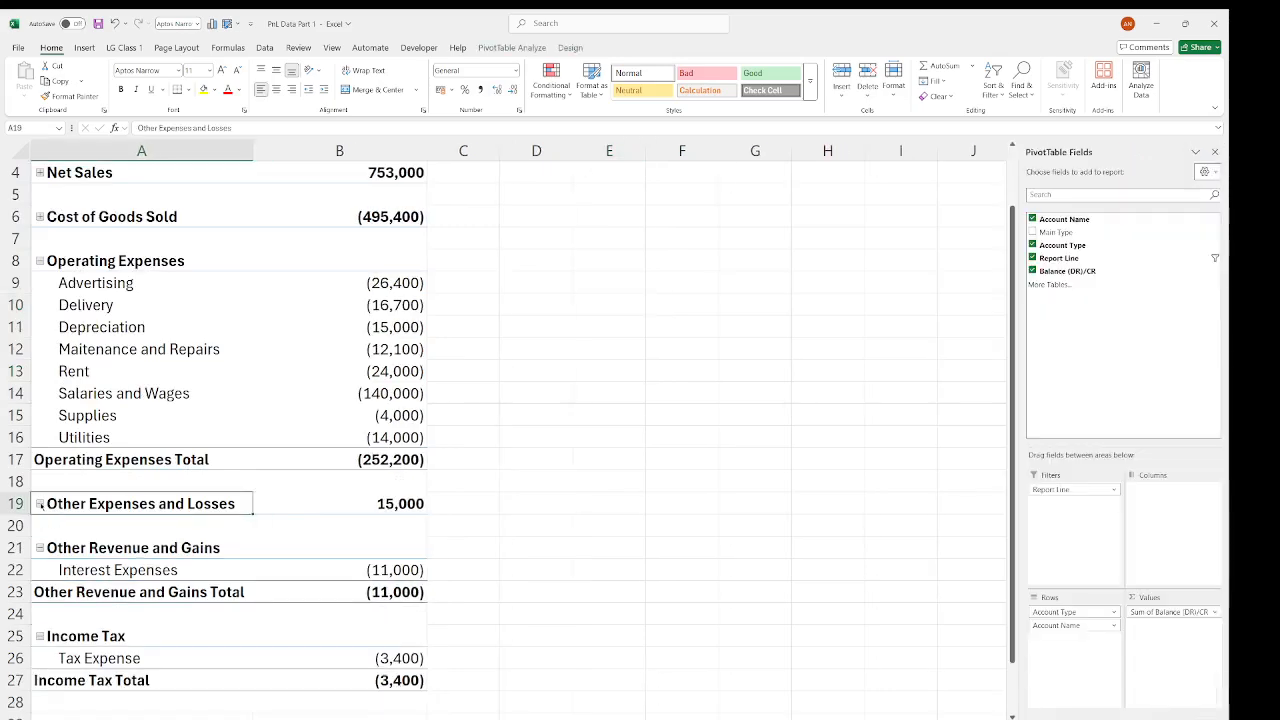
left_click(39, 548)
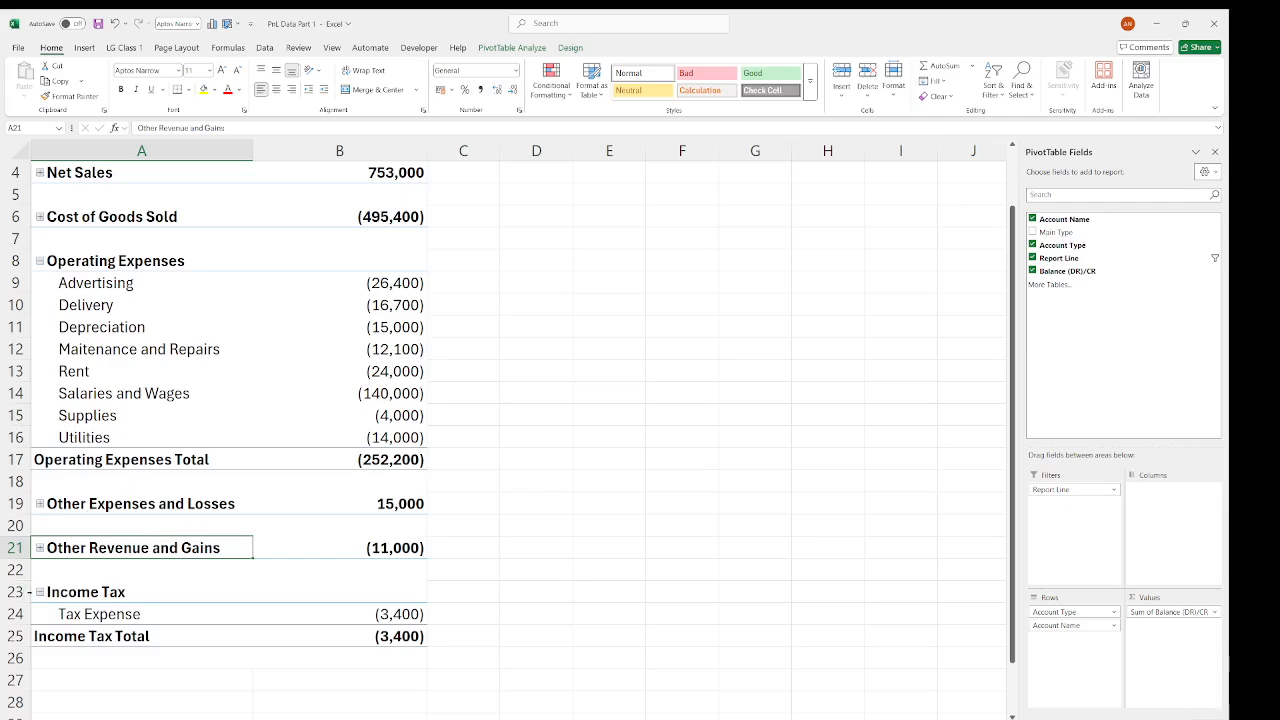
left_click(39, 593)
scroll(220, 398, "up", 1)
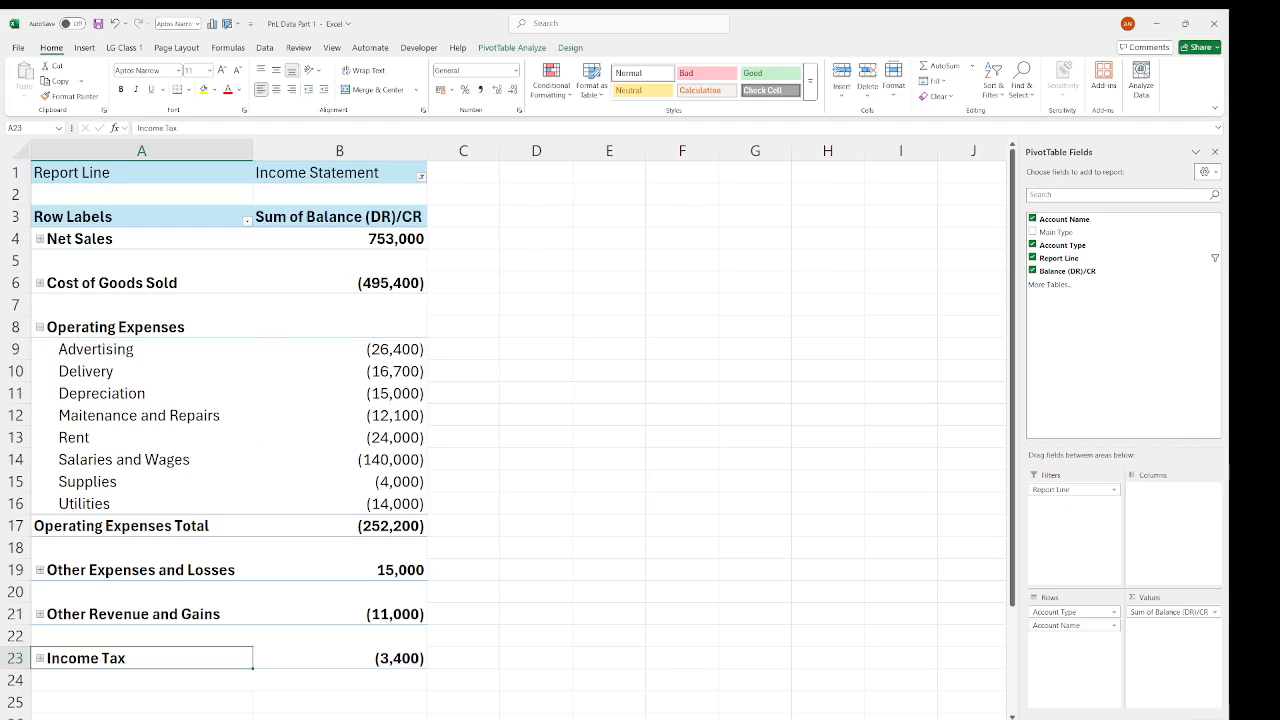
- View the Agenda slide in the PowerPoint presentation and return to the Excel workbook
key("alt+Tab")
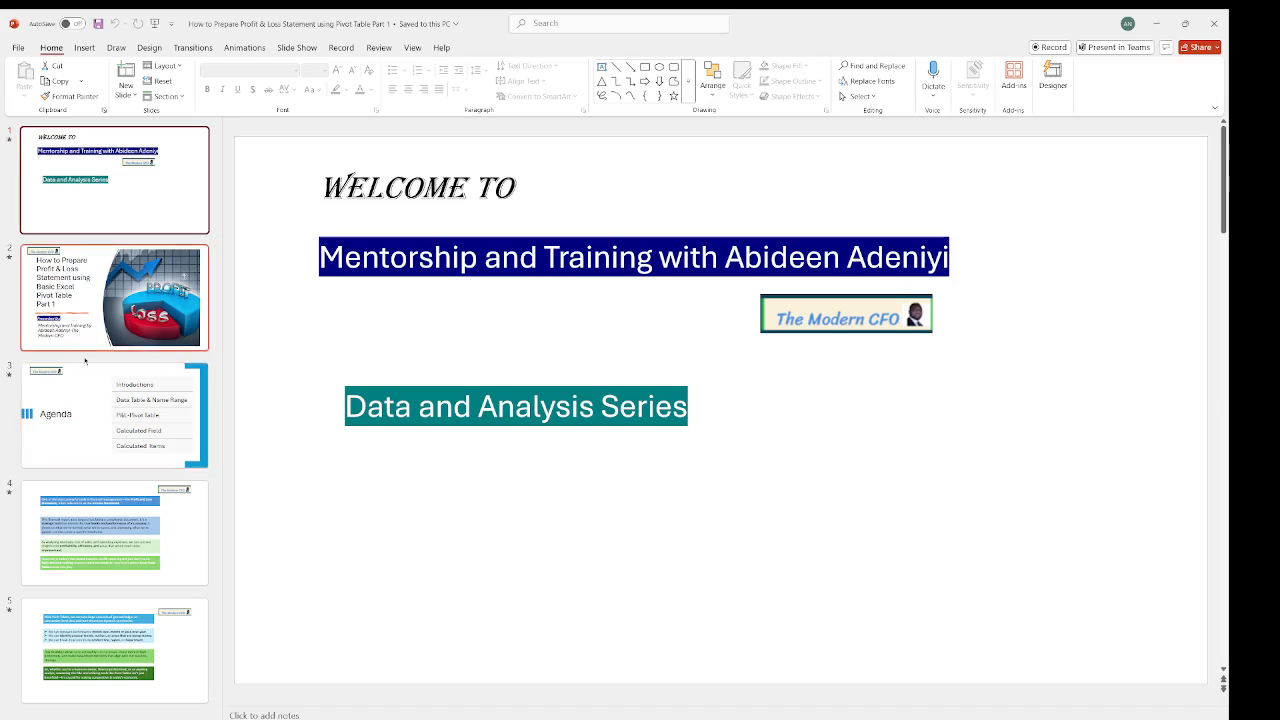
left_click(100, 415)
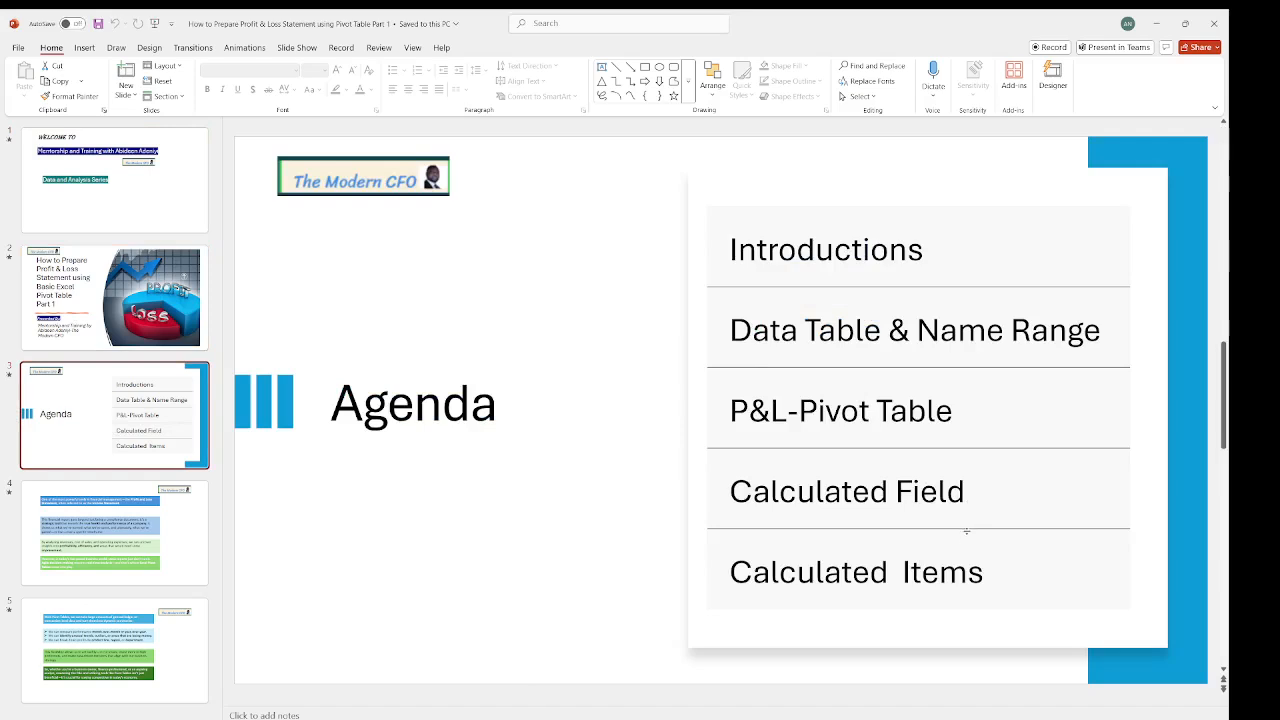
key("alt+Tab")
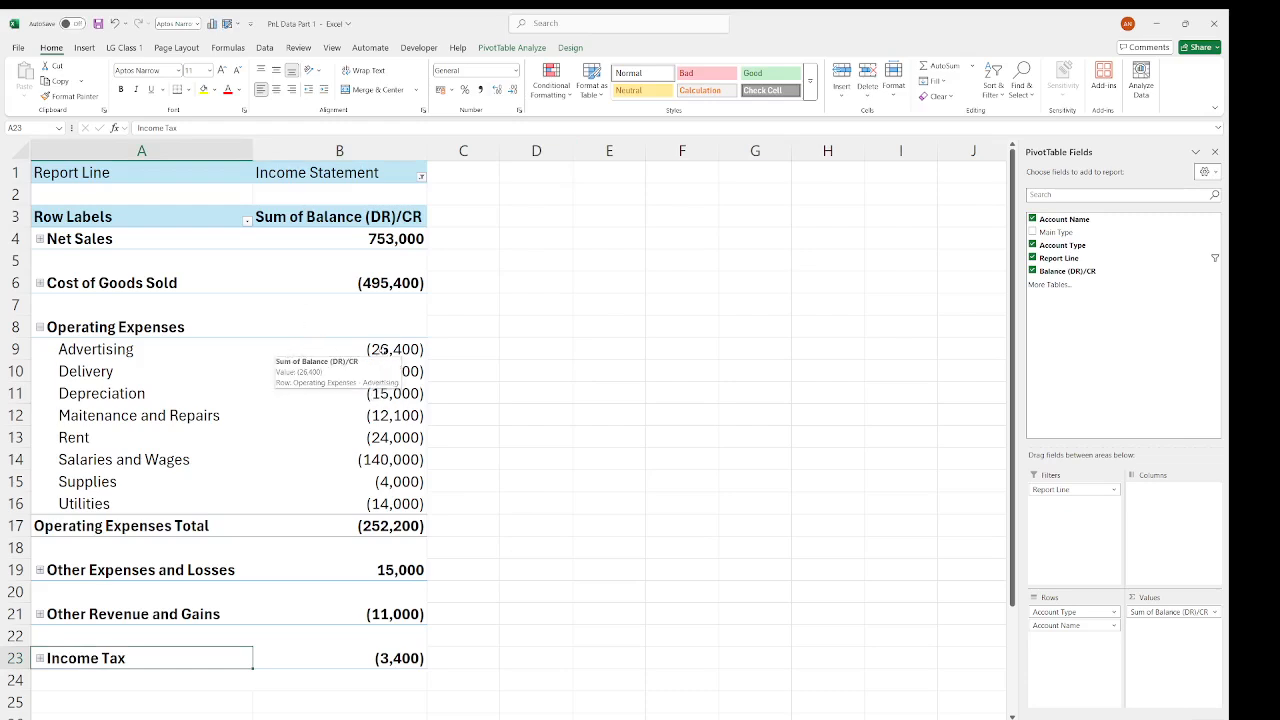
- Examine which source fields are available for a PivotTable calculated field, and leave without adding one
left_click(380, 349)
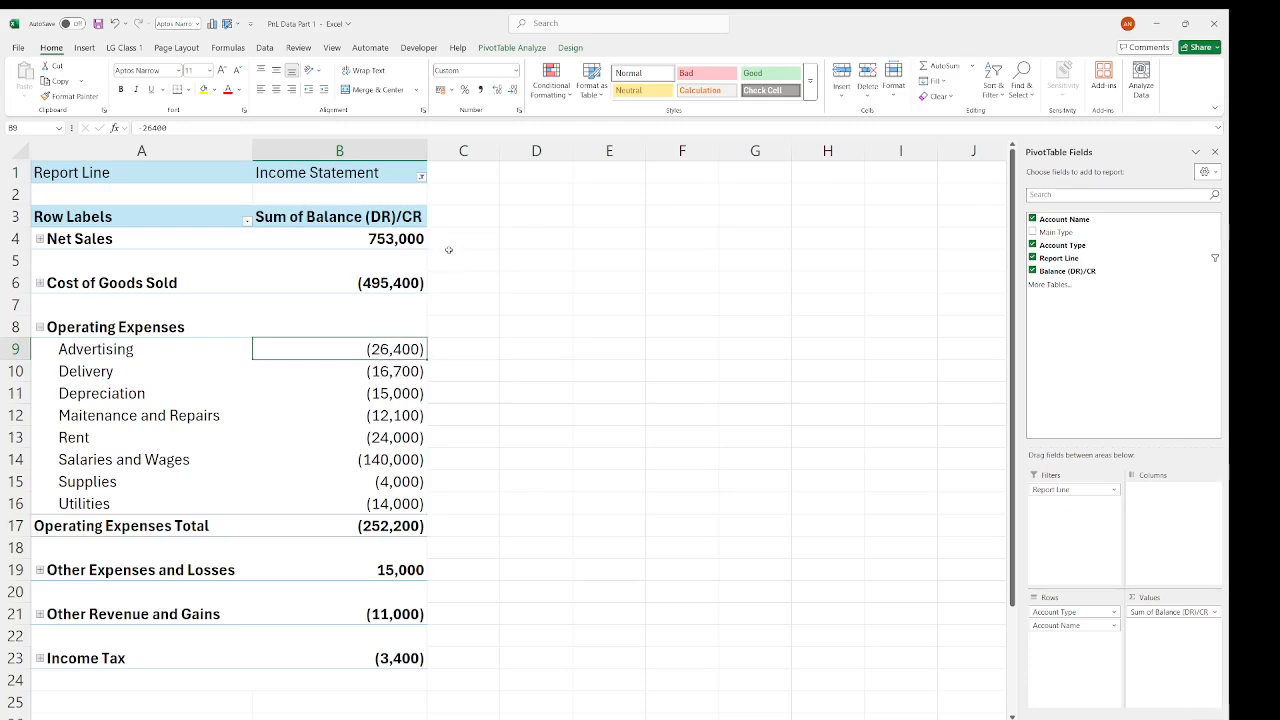
left_click(516, 48)
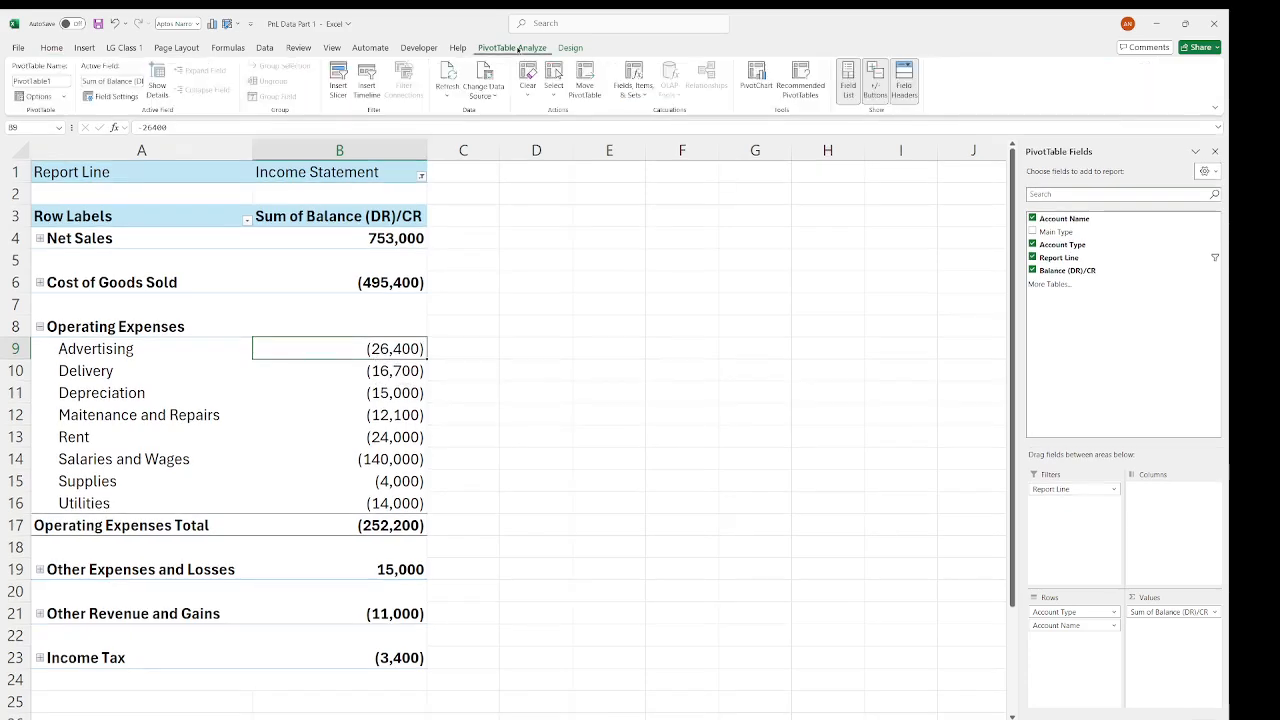
left_click(645, 97)
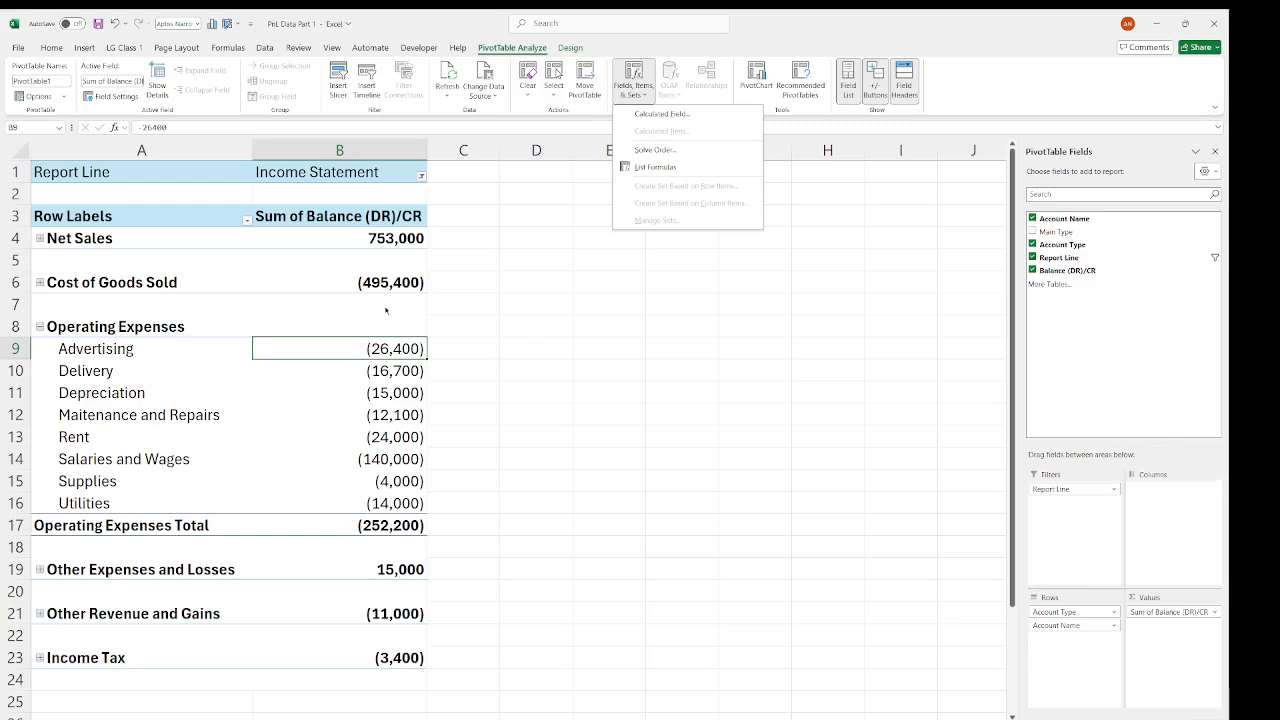
left_click(662, 113)
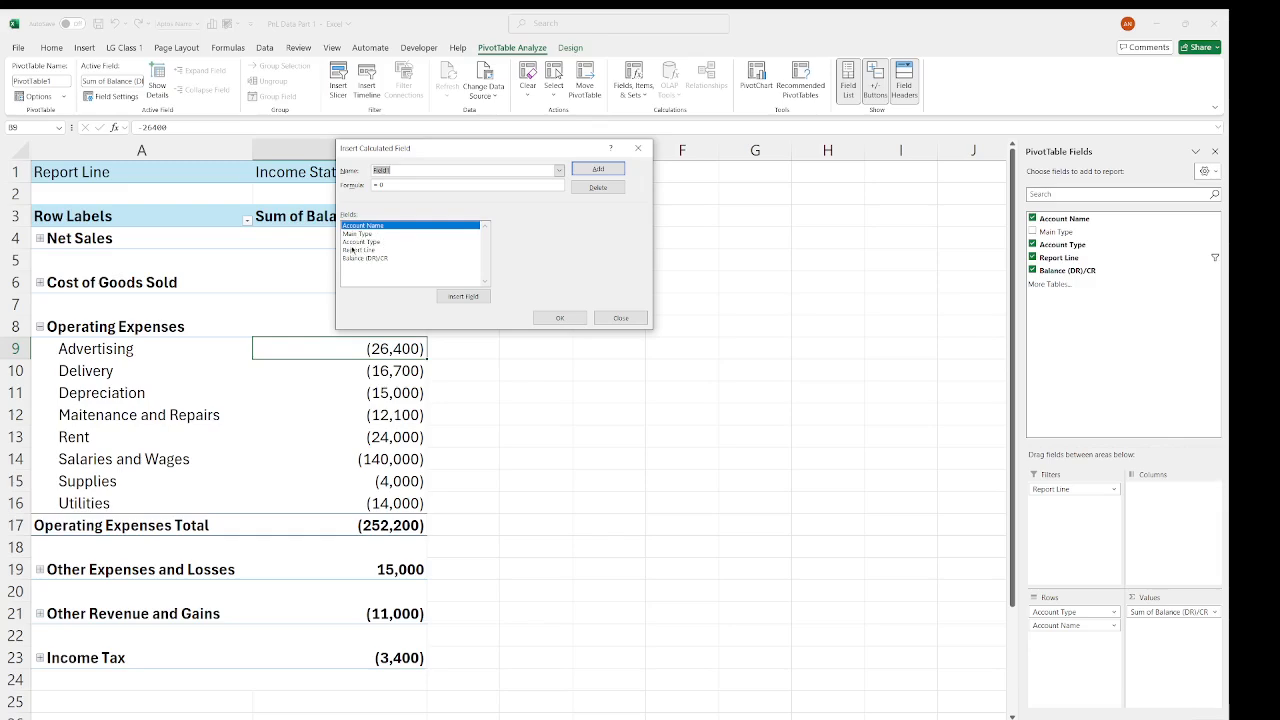
left_click(353, 242)
left_click(355, 235)
left_click(354, 243)
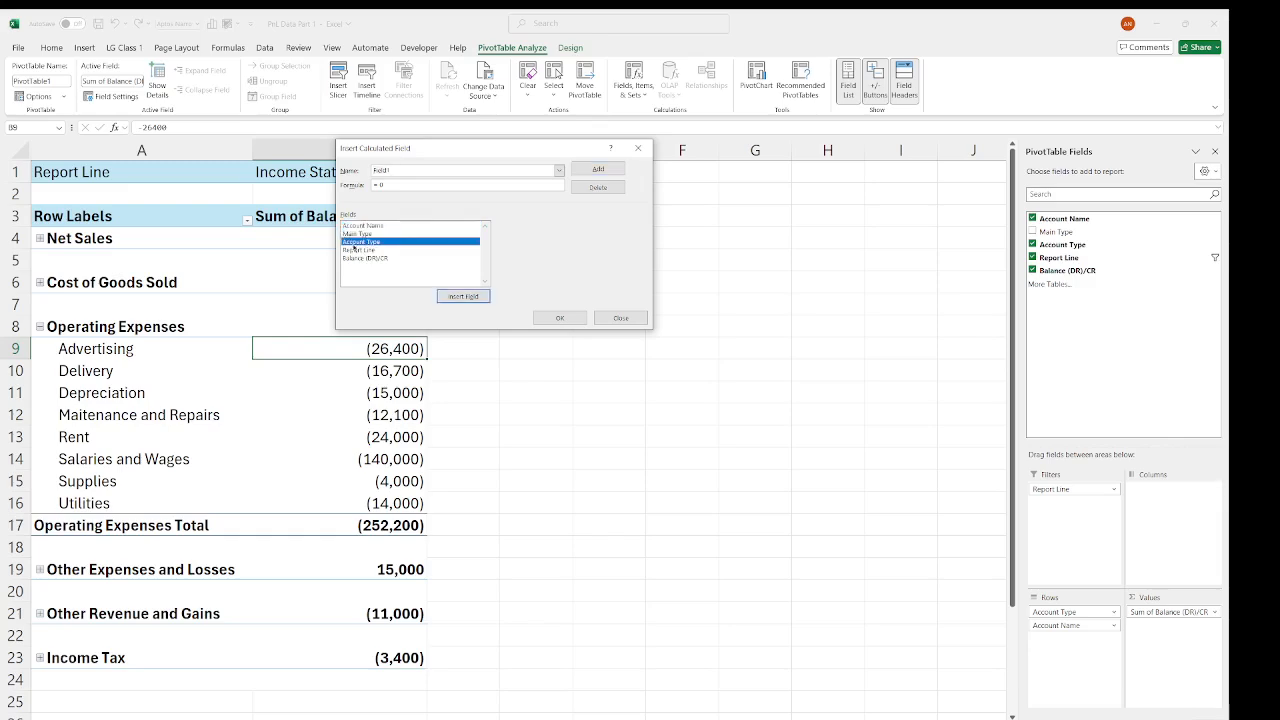
left_click(354, 250)
left_click(355, 259)
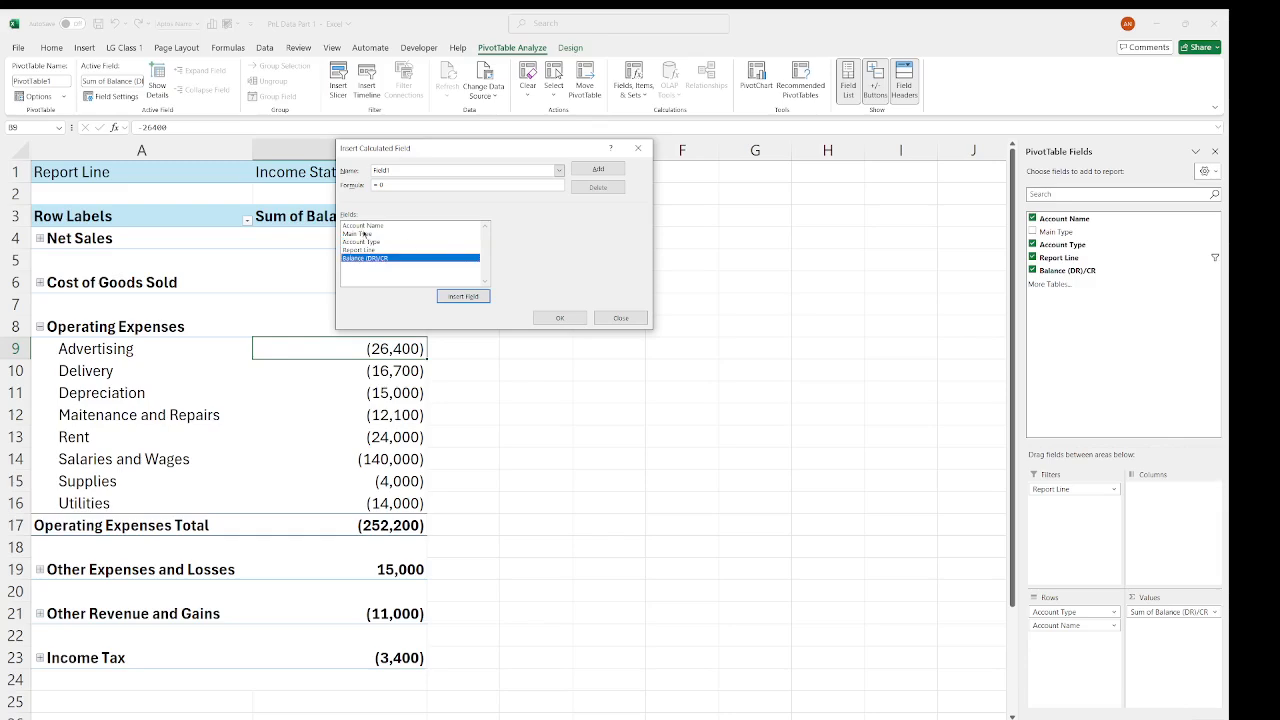
left_click(638, 148)
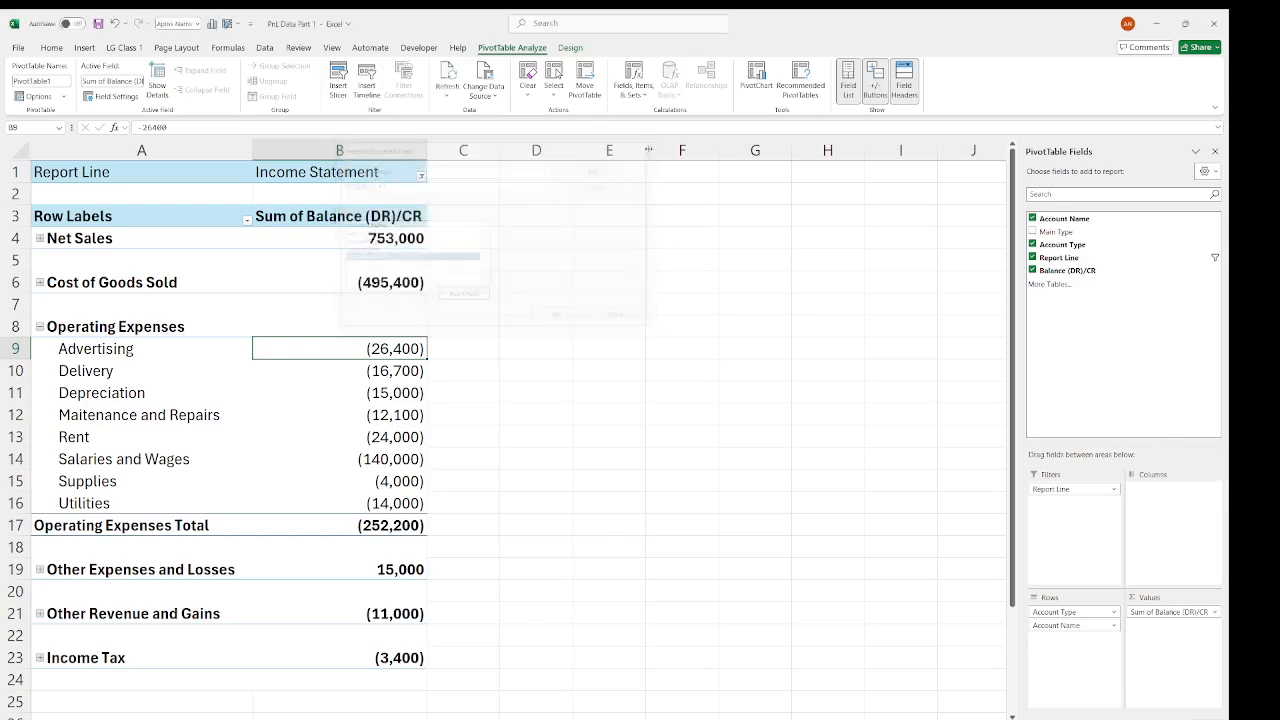
- Start a calculated item in the PivotTable's Account Name field and name it Gross Profit
left_click(106, 347)
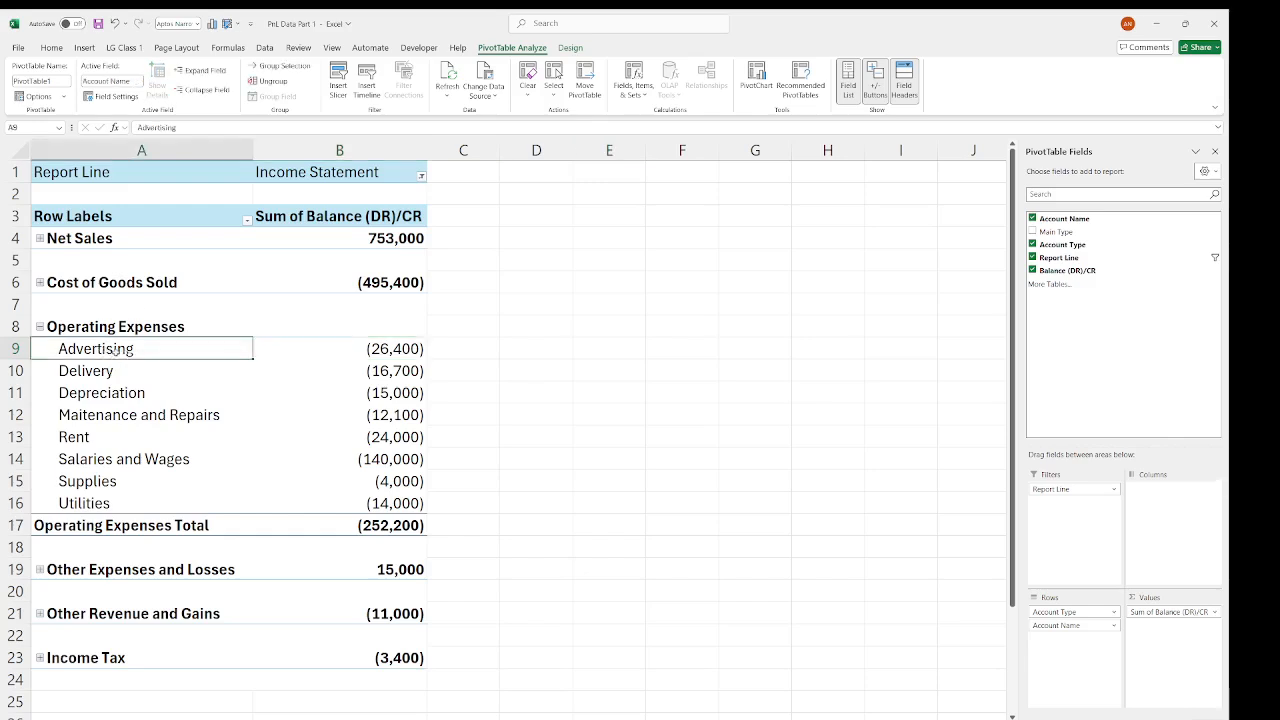
left_click(644, 96)
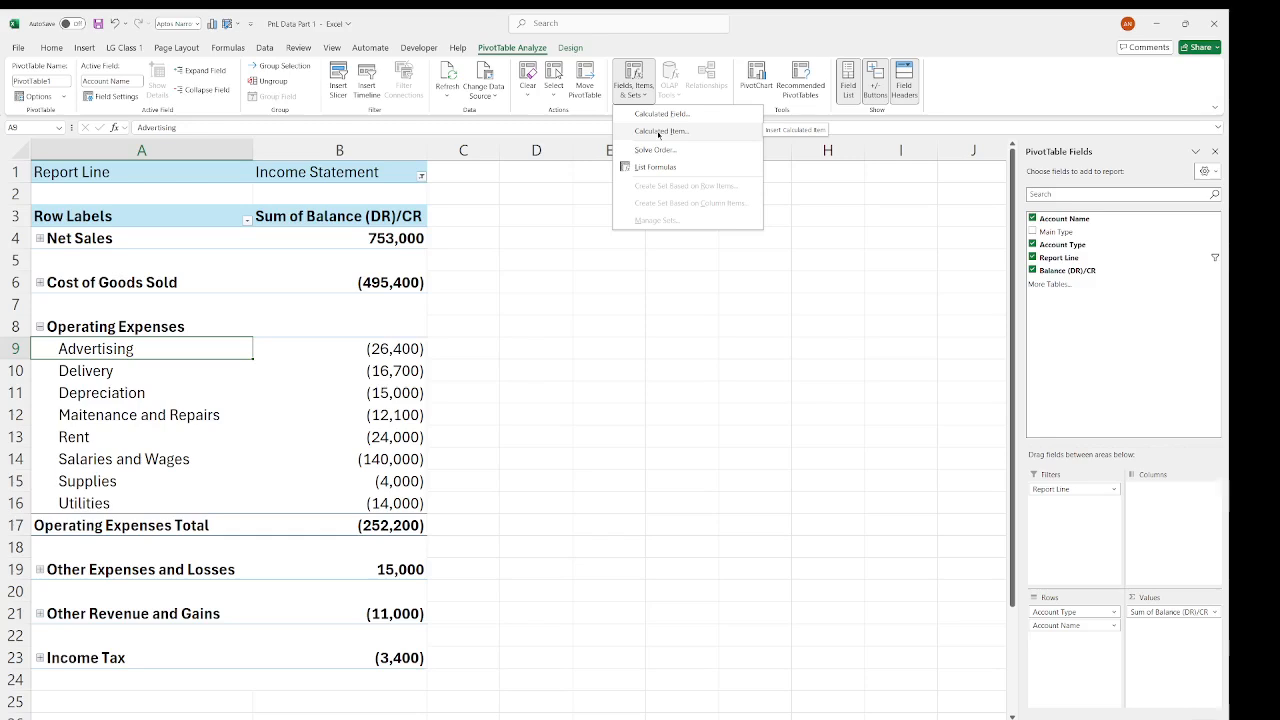
left_click(658, 131)
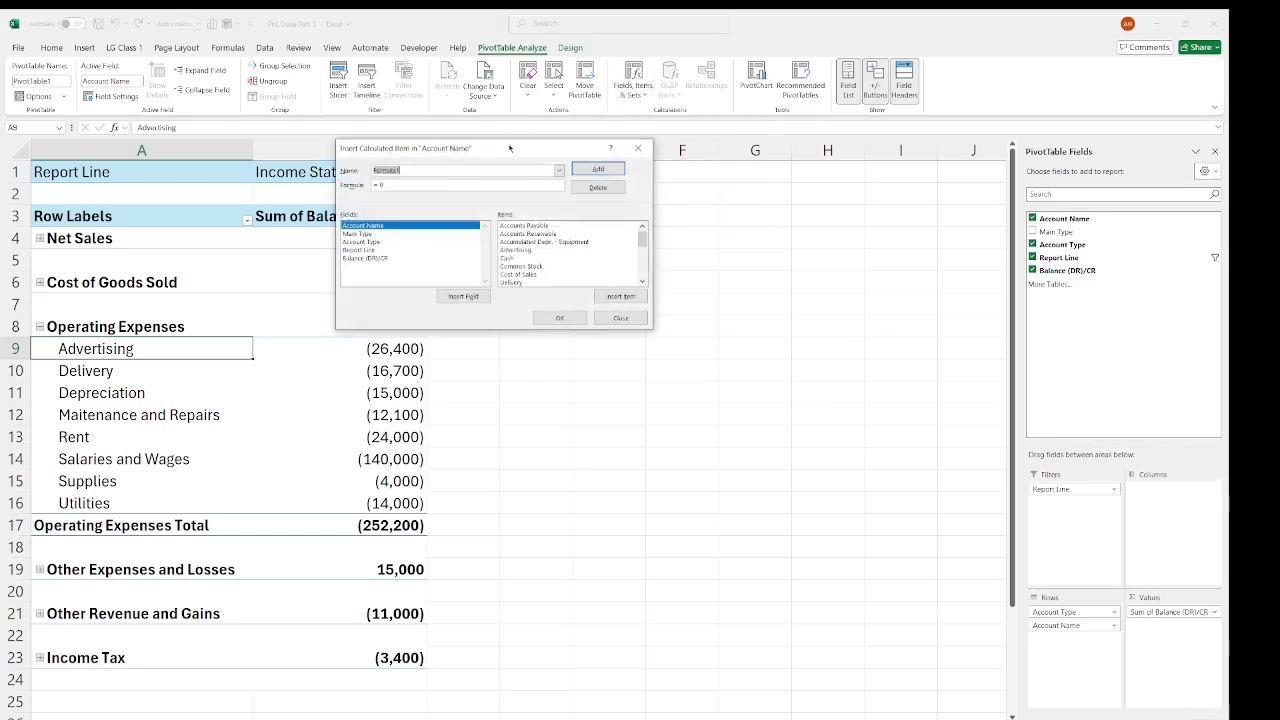
left_click_drag(509, 148, 704, 141)
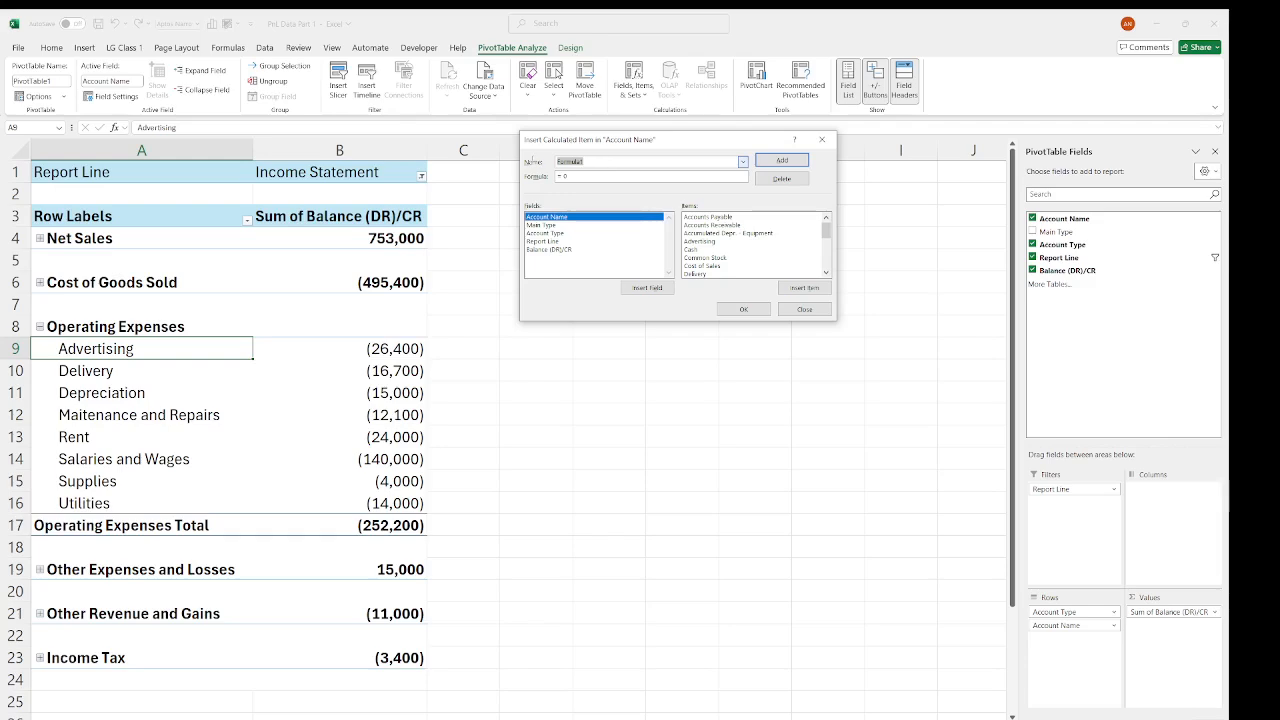
type("Gross Profit")
left_click_drag(827, 232, 827, 256)
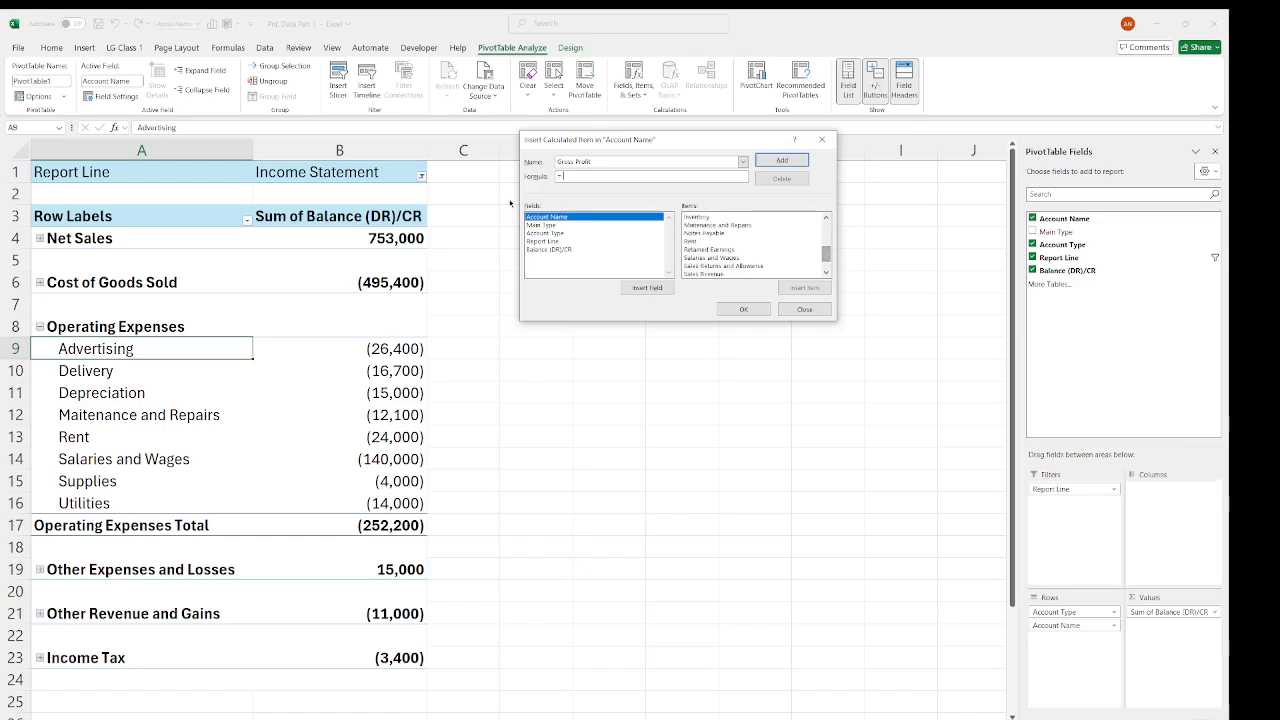
- Try to add the Gross Profit item with the formula ='Net Sales' + 'Cost of Goods Sold', using items from Account Type
left_click(553, 234)
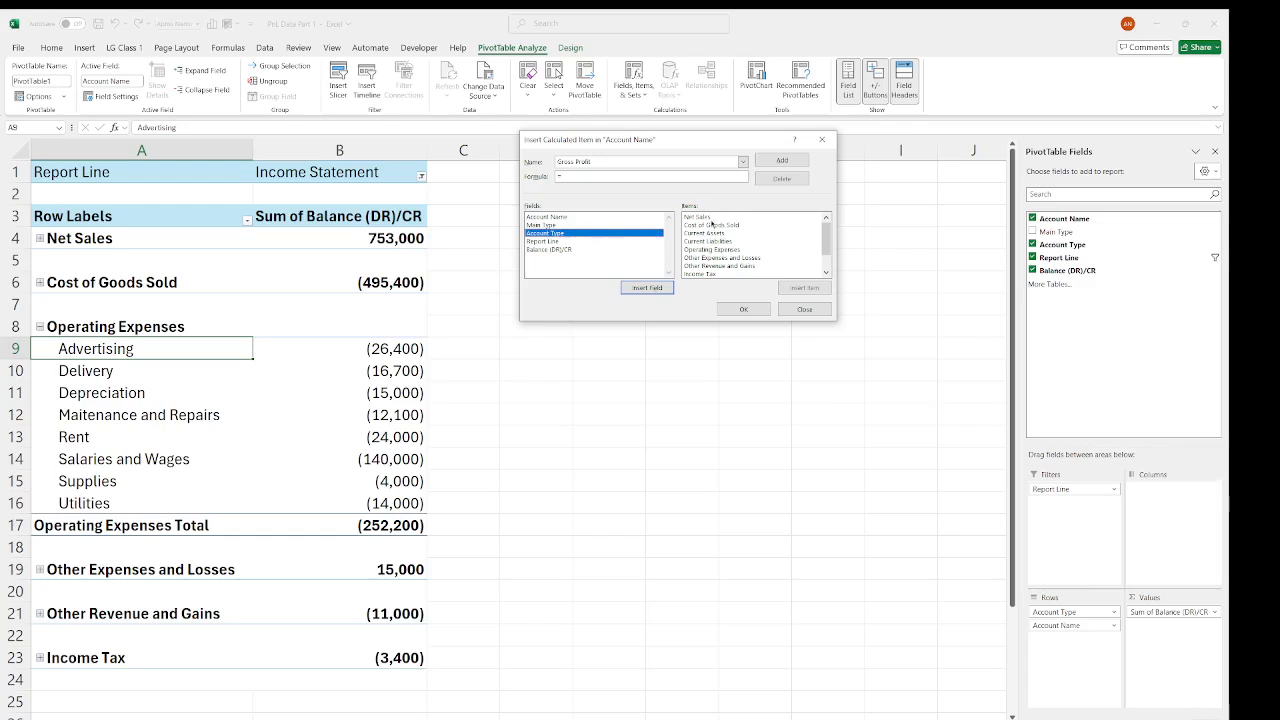
left_click(709, 218)
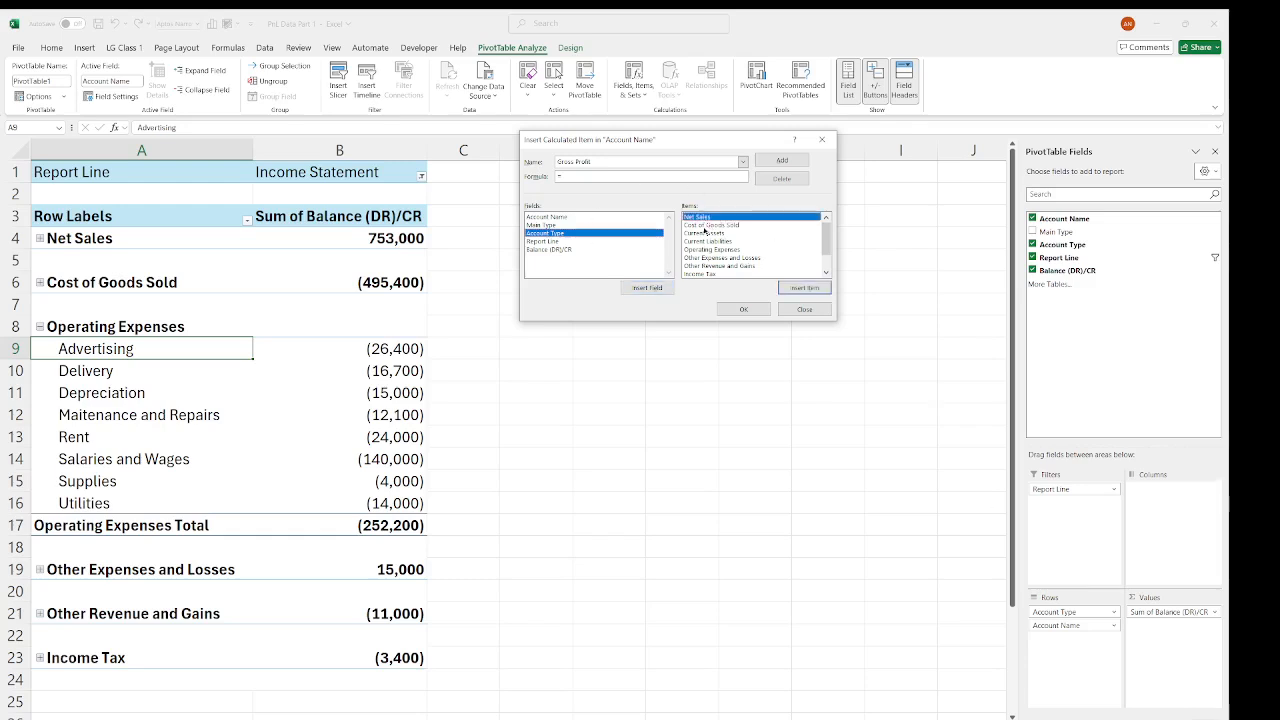
left_click(804, 289)
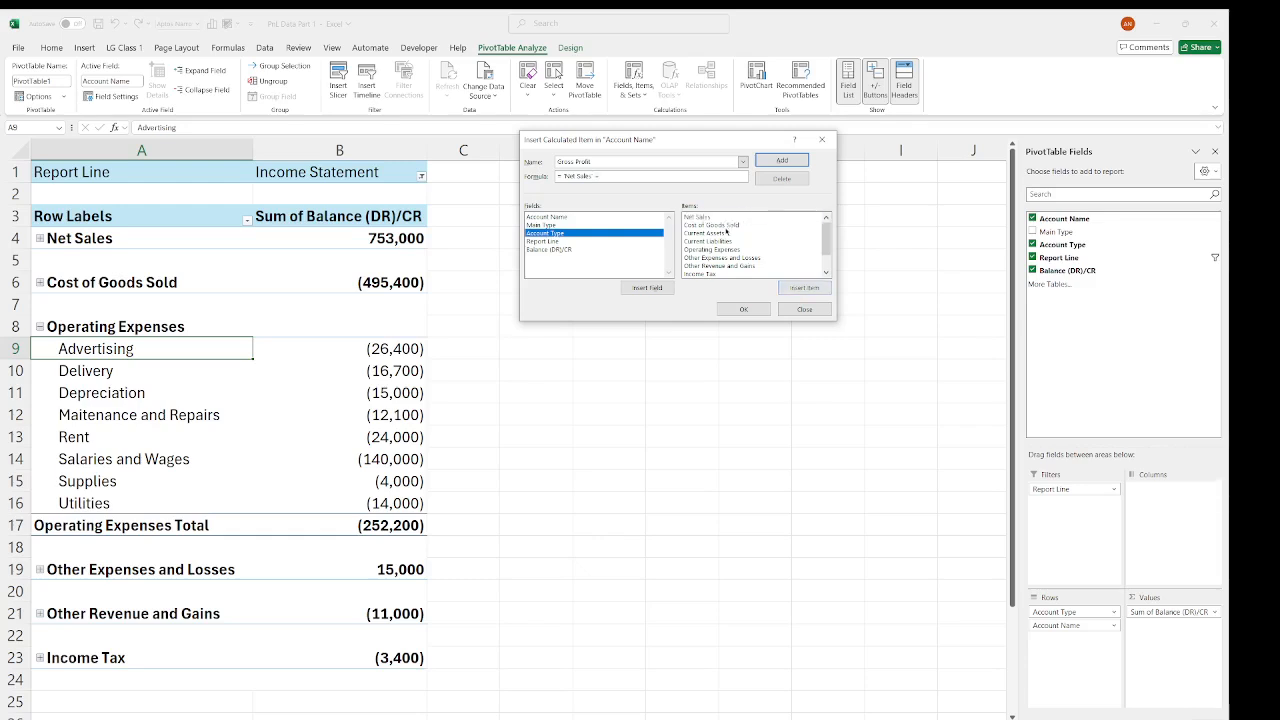
left_click(730, 225)
left_click(804, 288)
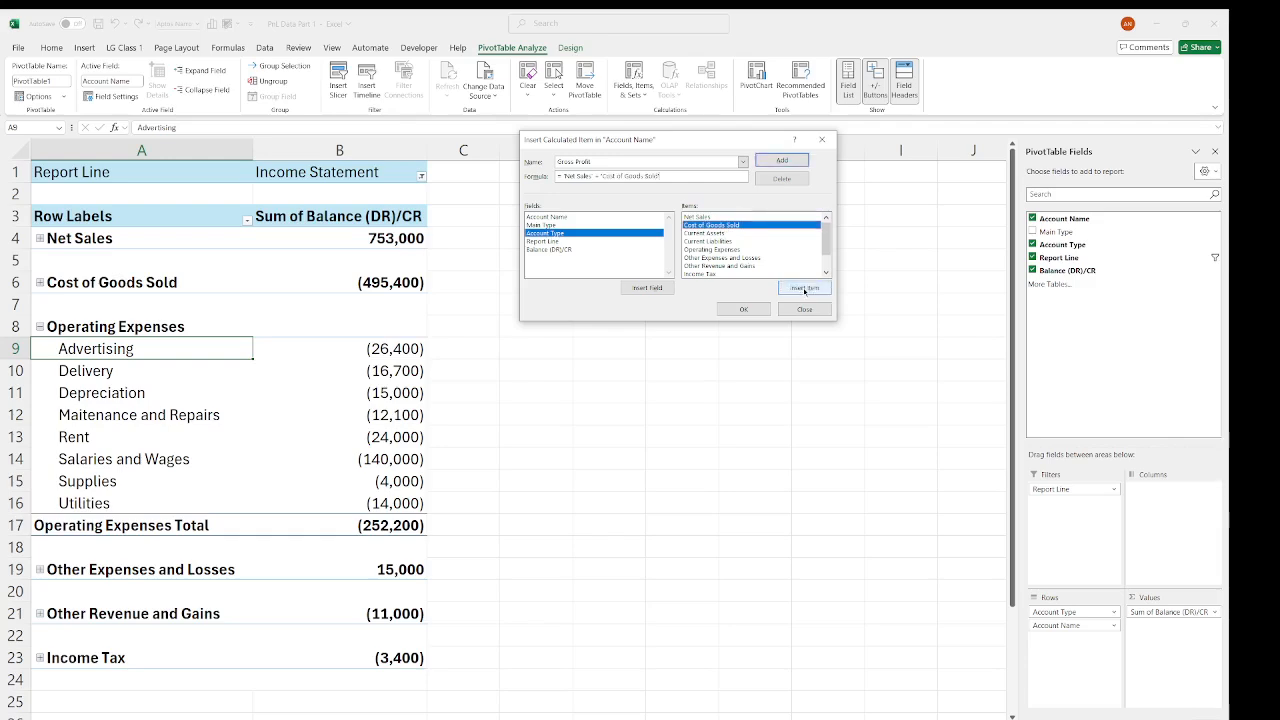
left_click(786, 161)
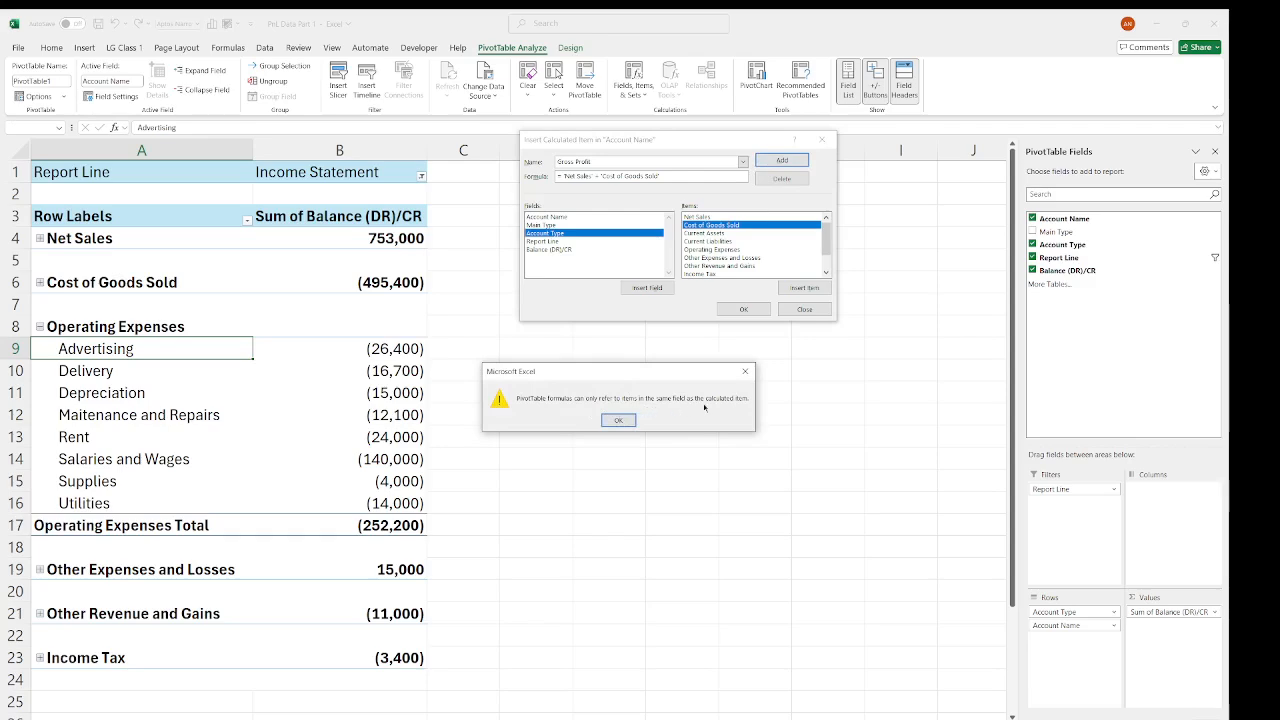
left_click(620, 420)
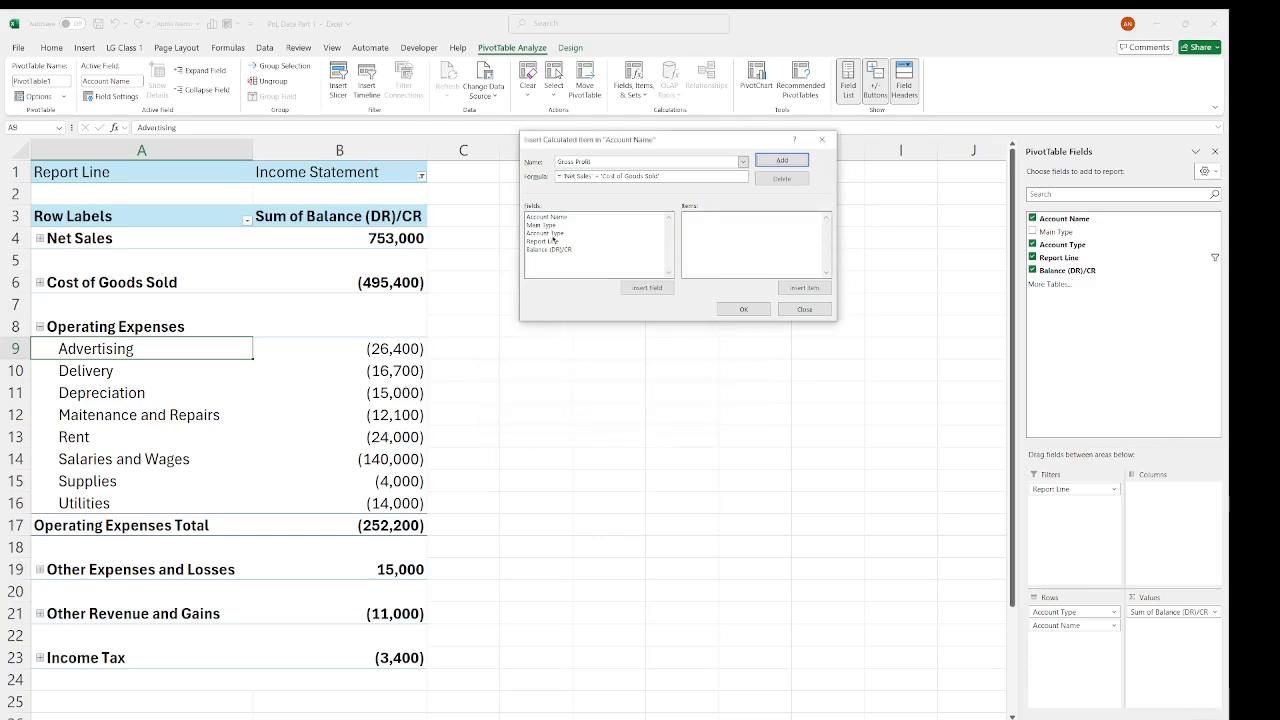
- Examine the items offered by the Account Type, Main Type and Account Name fields for the calculated item's formula
left_click(553, 233)
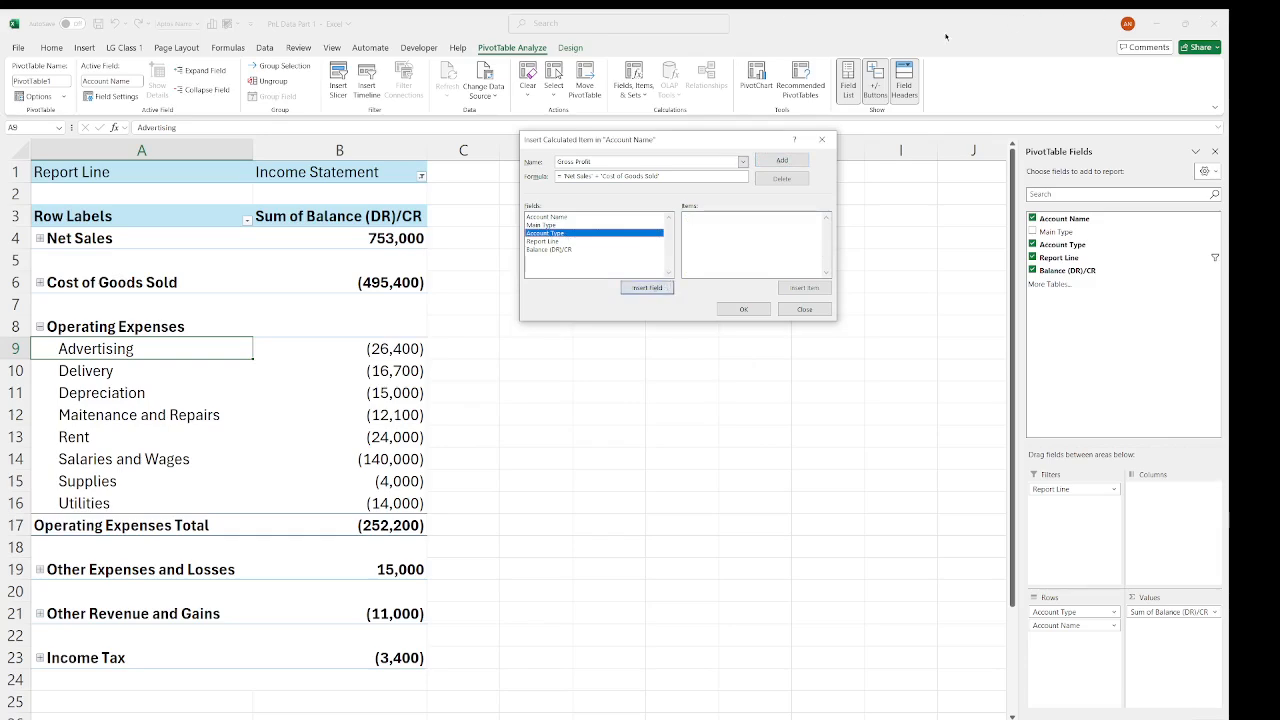
left_click(541, 226)
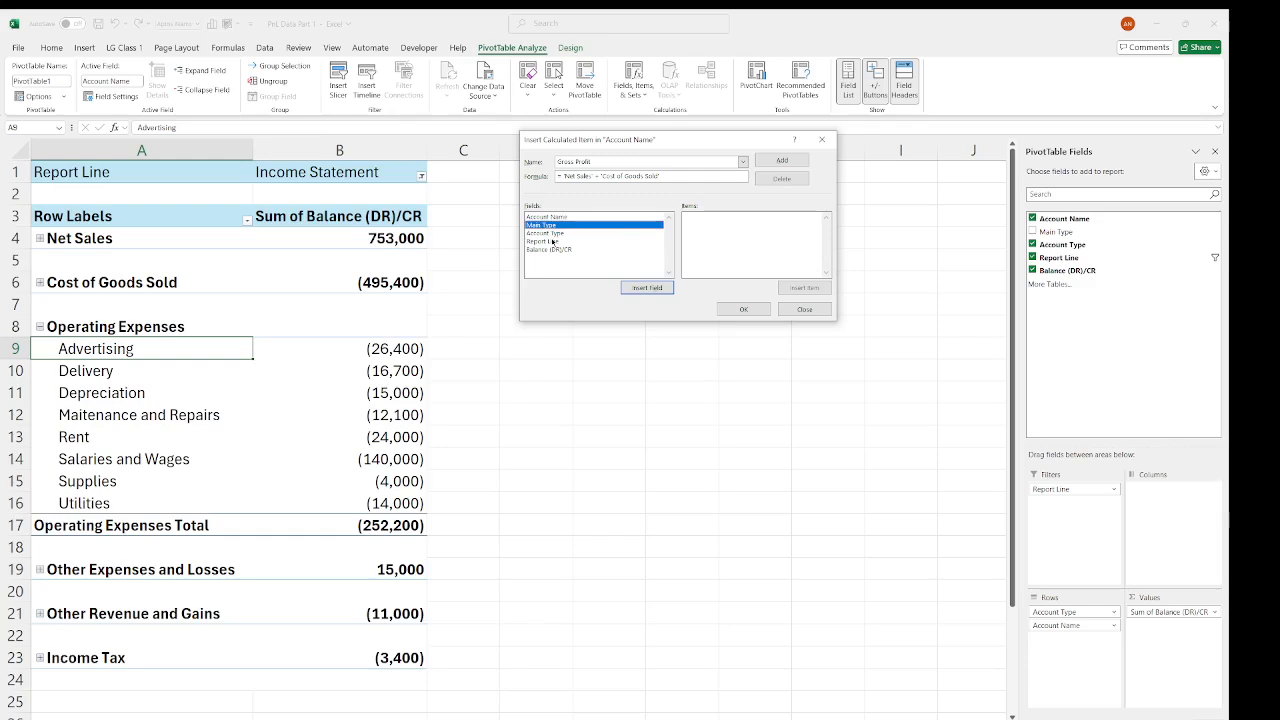
left_click(548, 234)
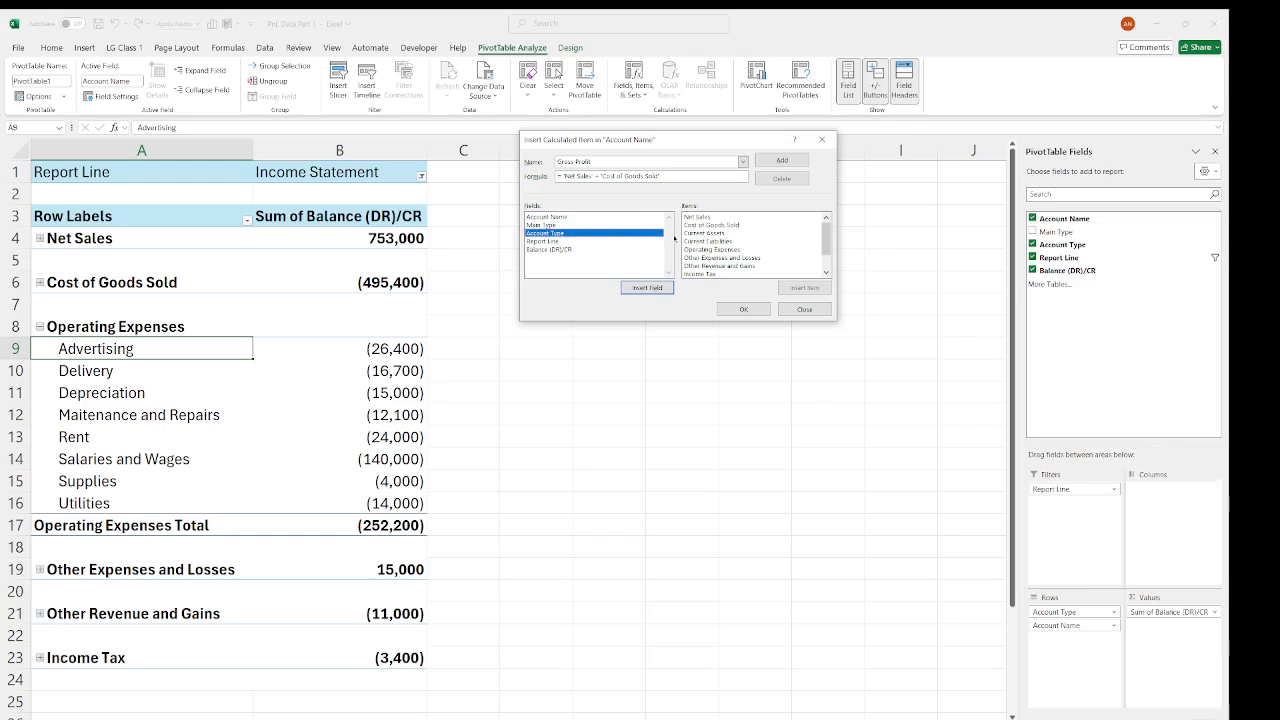
left_click(562, 226)
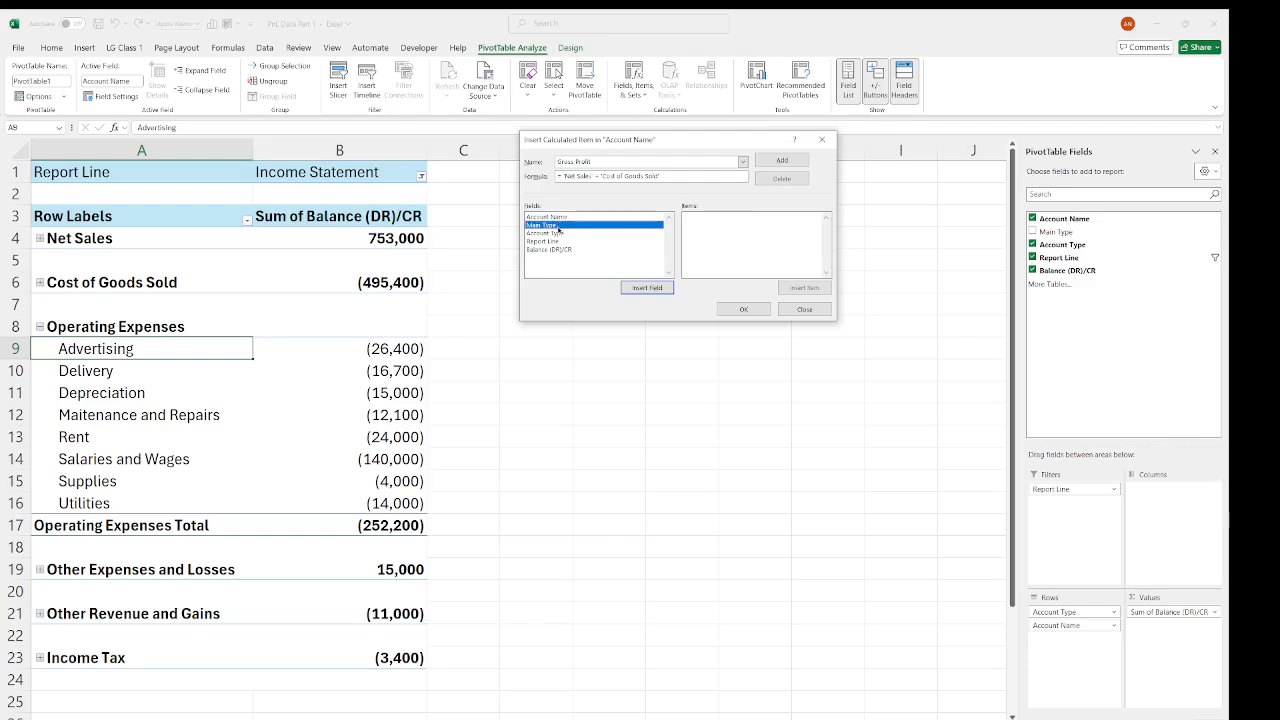
left_click(553, 217)
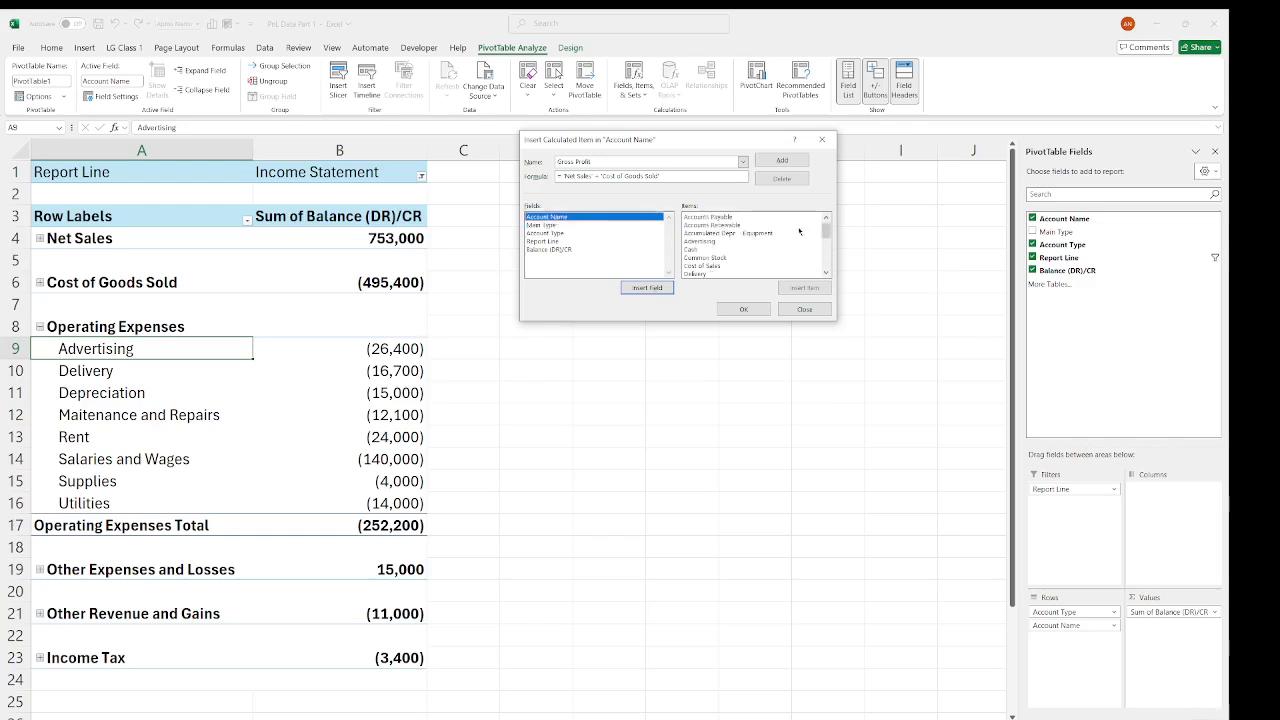
mouse_move(829, 231)
left_mouse_down()
mouse_move(833, 268)
mouse_move(826, 230)
left_mouse_up()
left_click_drag(826, 231, 827, 266)
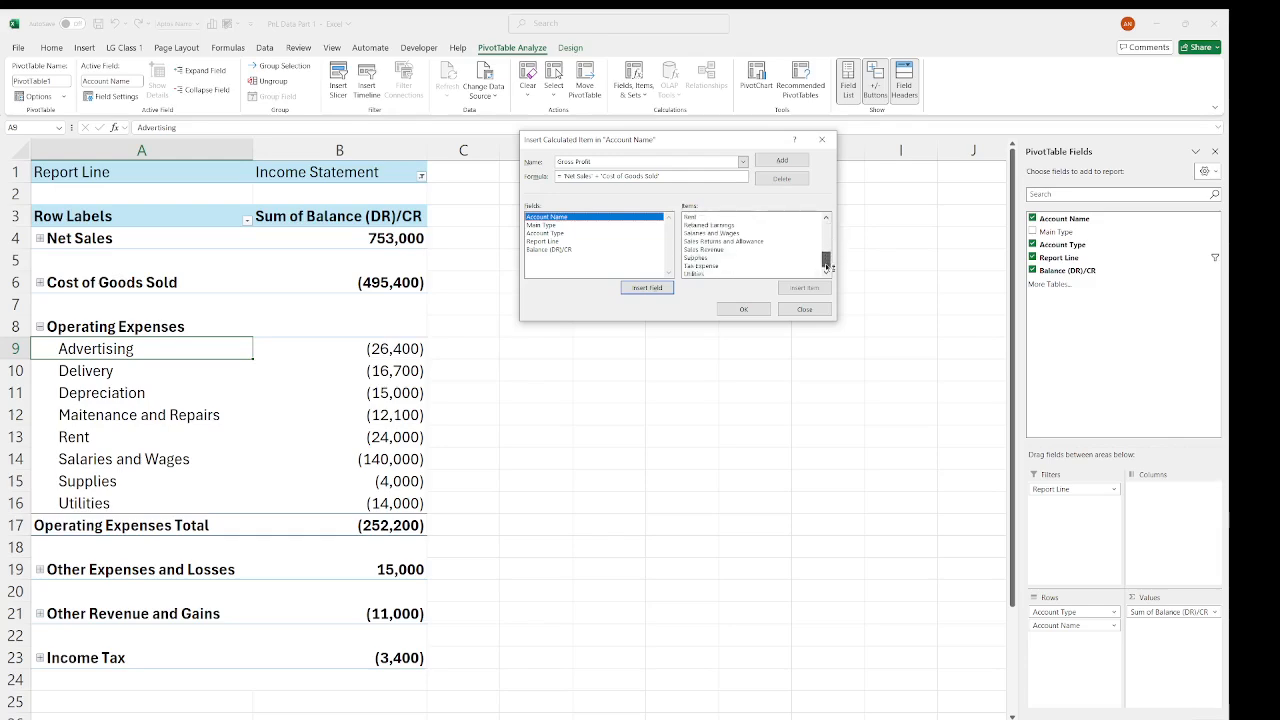
left_click_drag(826, 268, 826, 231)
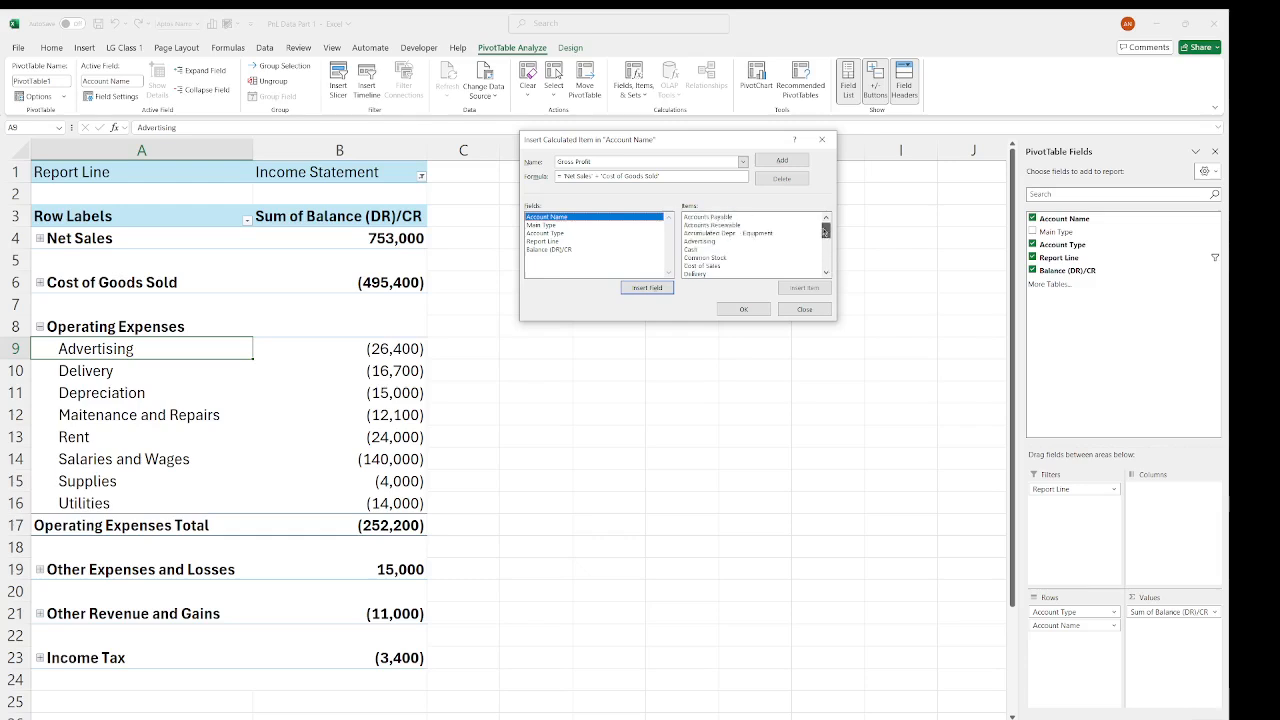
- Try again to add Gross Profit to Account Name using the Account Type items Net Sales and Cost of Goods Sold, and abandon the calculated item
left_click(558, 233)
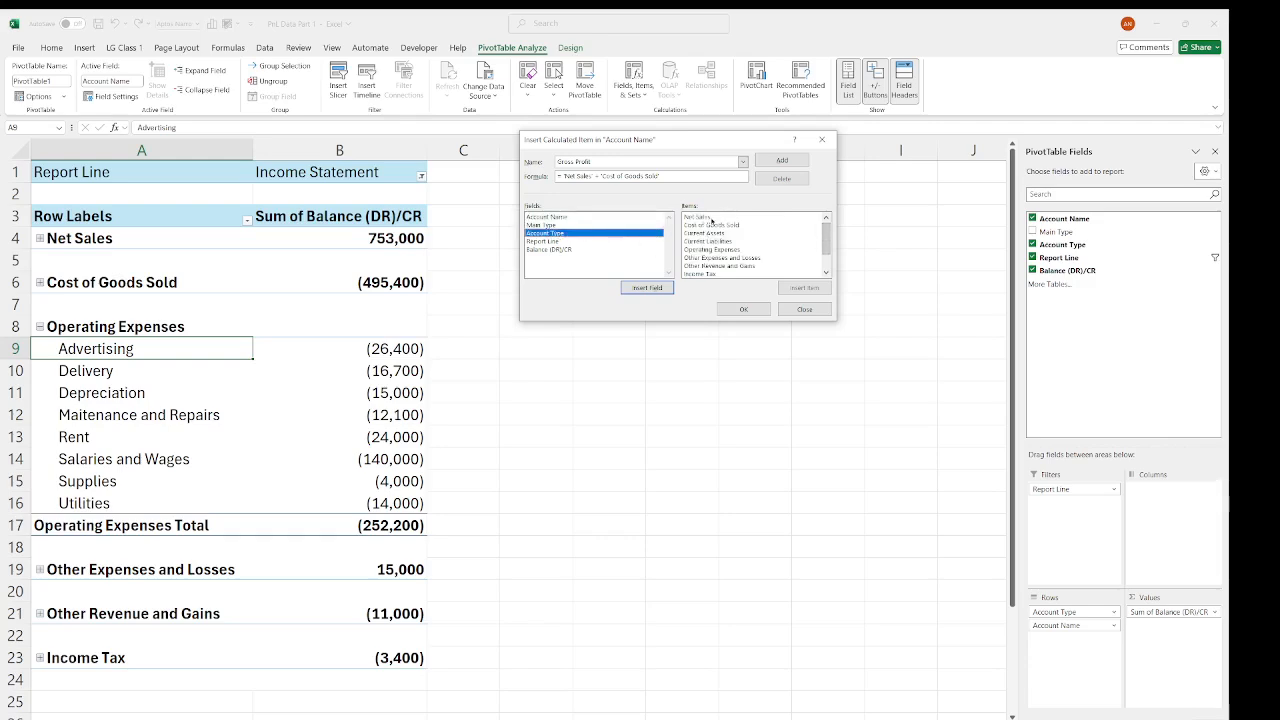
left_click(710, 217)
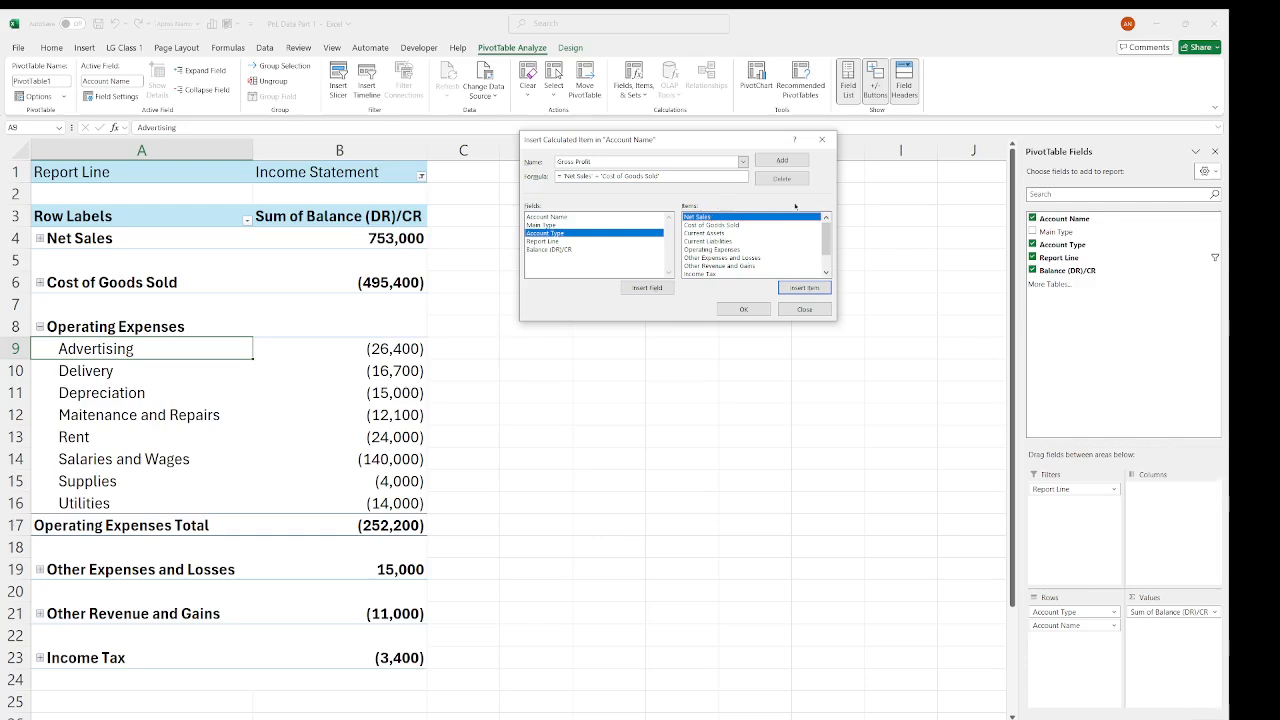
left_click(739, 225)
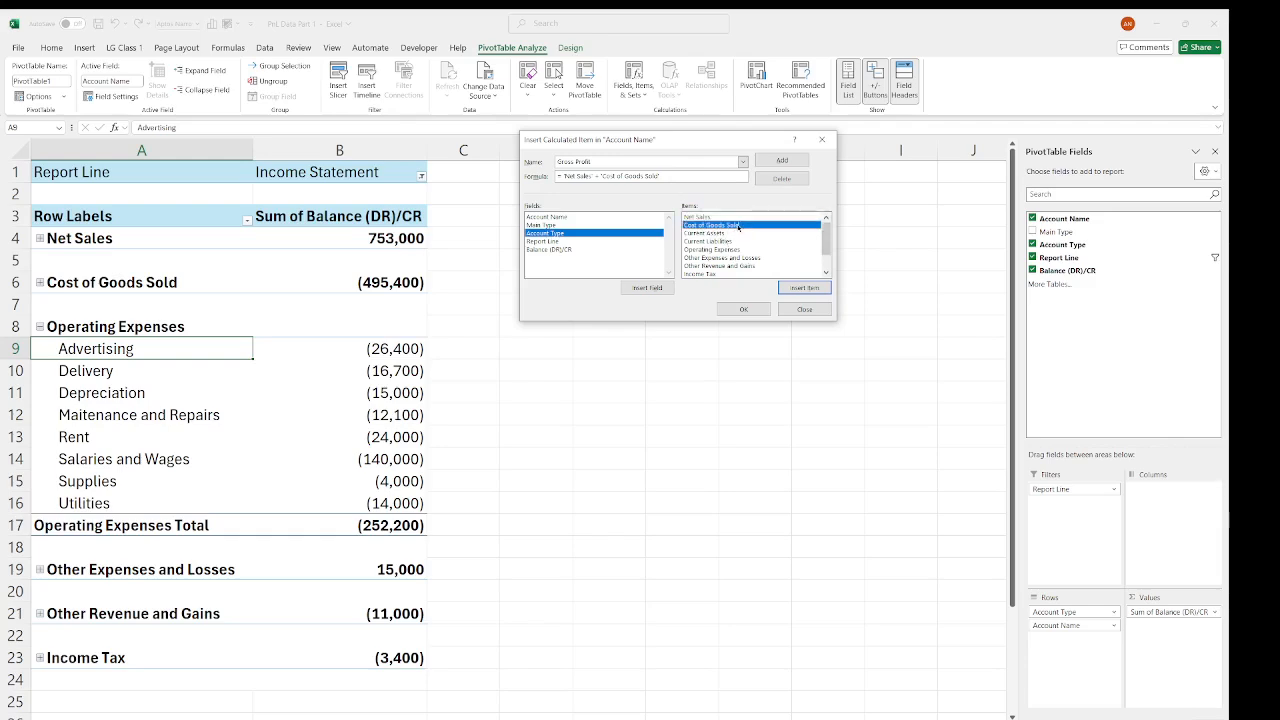
left_click(782, 160)
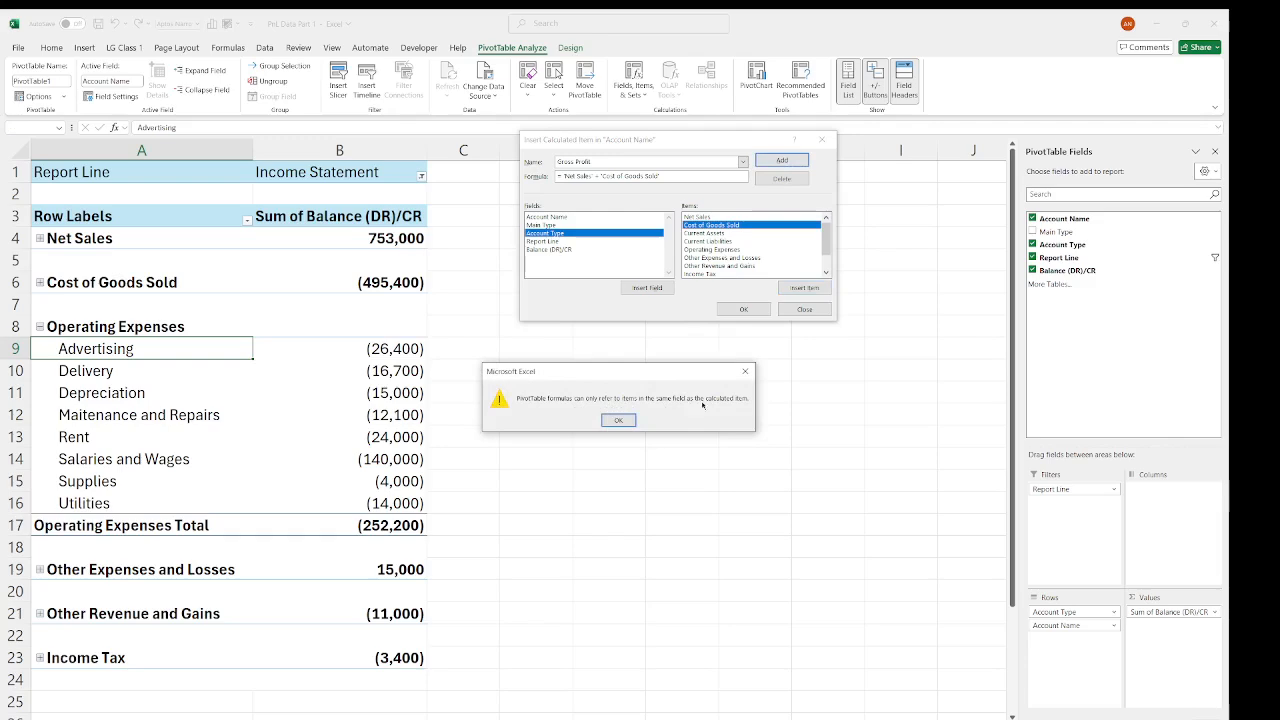
left_click(618, 420)
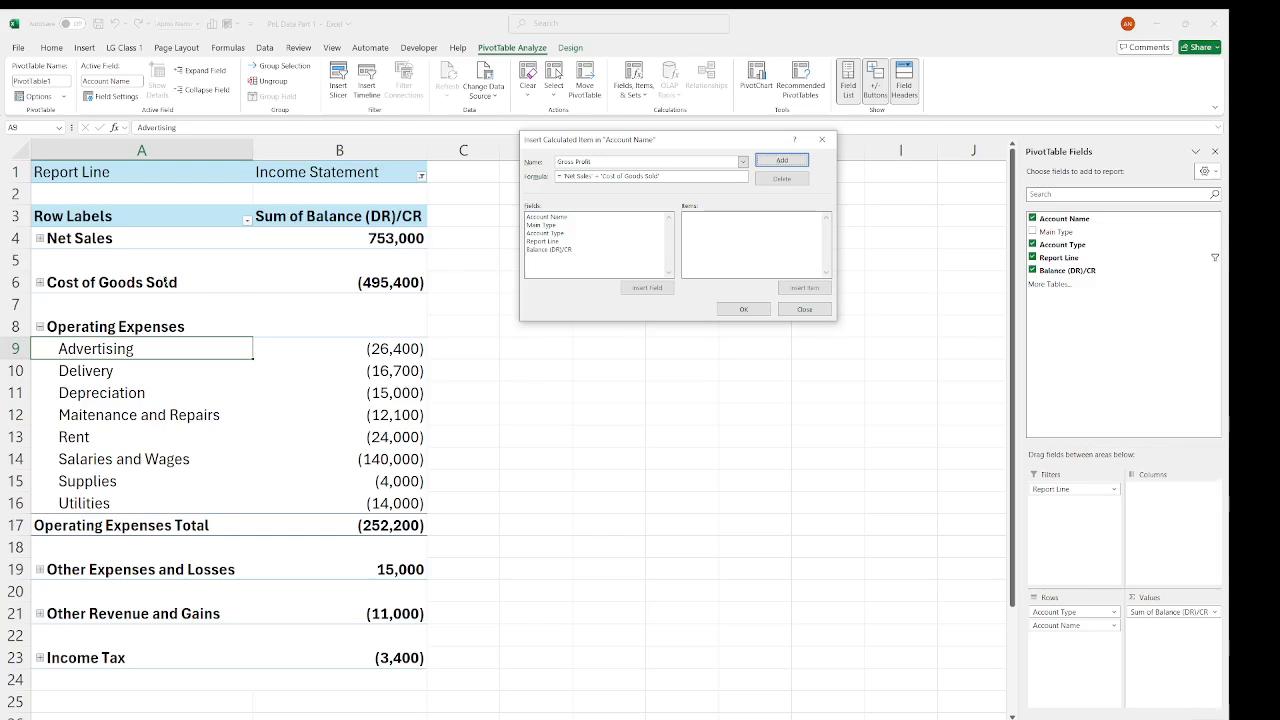
left_click(804, 309)
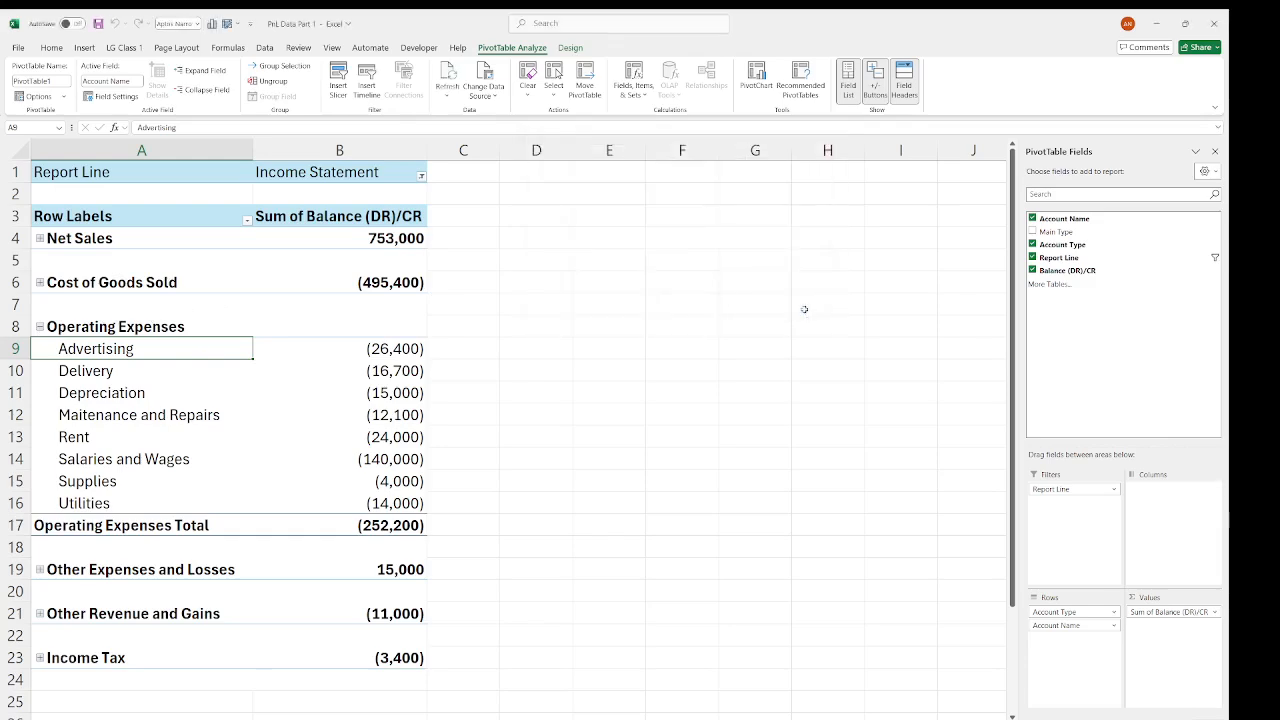
- Examine the calculated item names and Account Name items available from the Depreciation row of the finished Profit and Loss Statement PivotTable
left_click(213, 318)
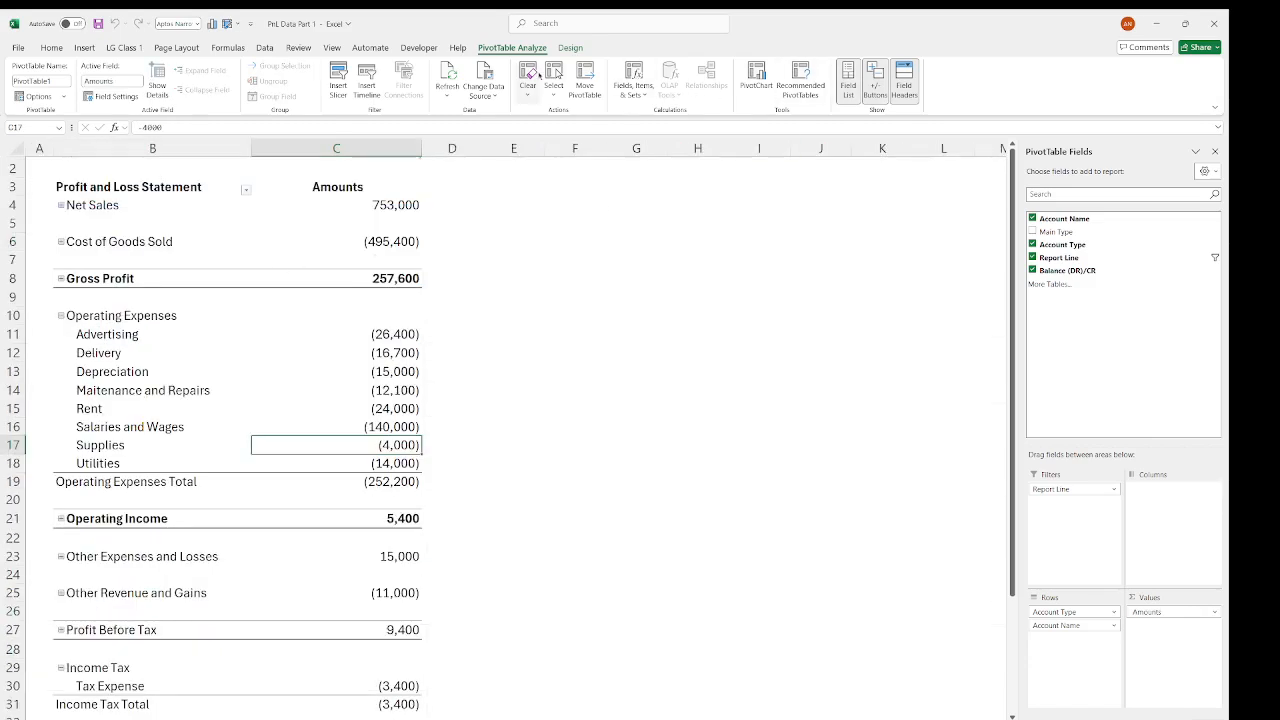
left_click(645, 99)
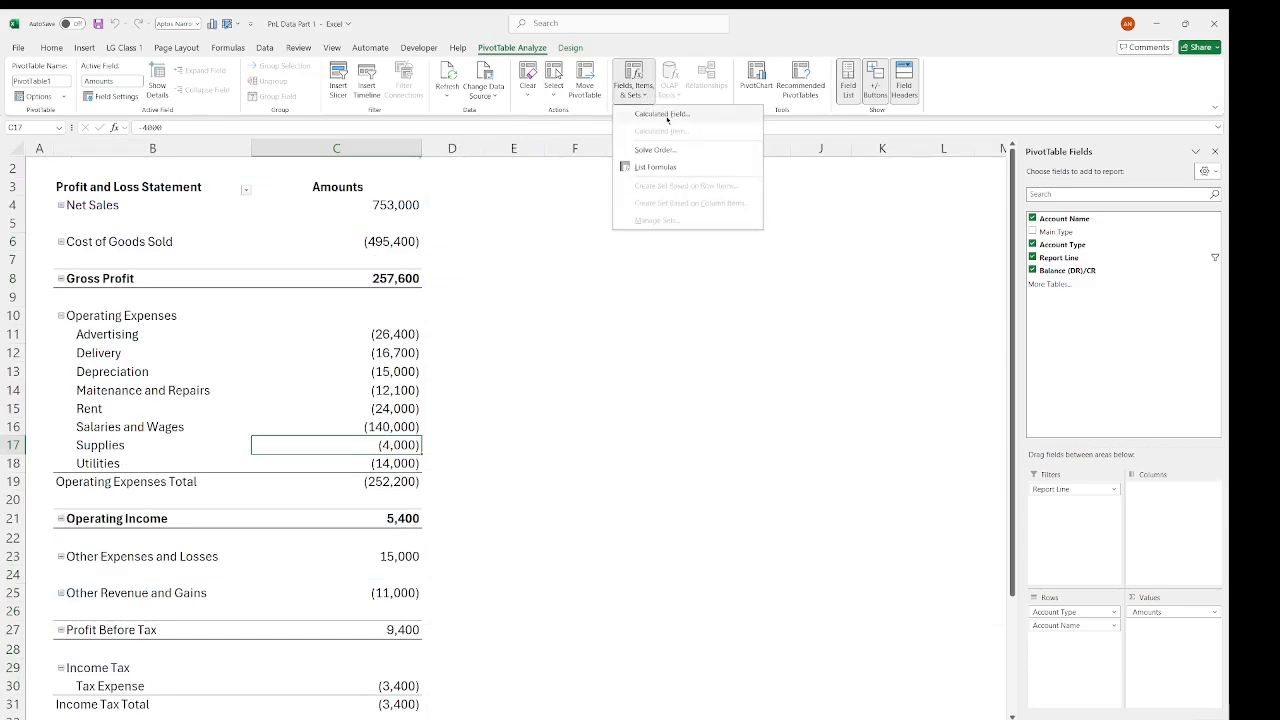
left_click(106, 391)
left_click(106, 374)
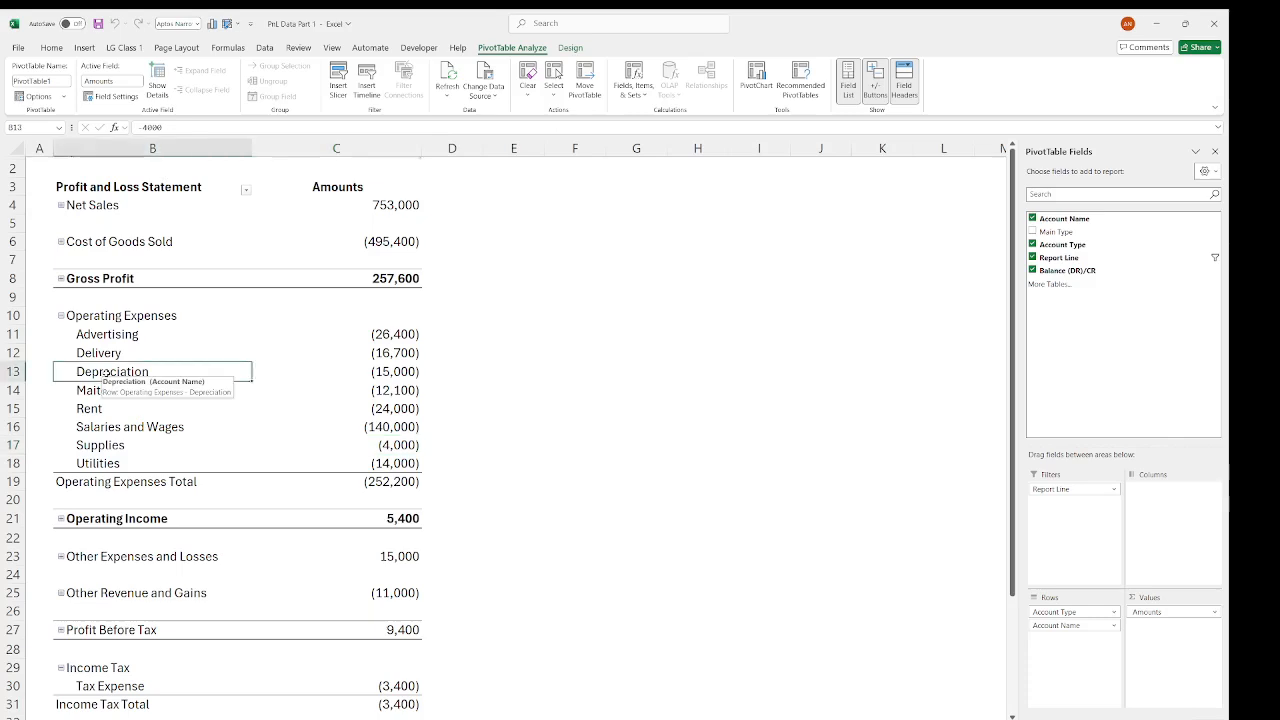
left_click(641, 100)
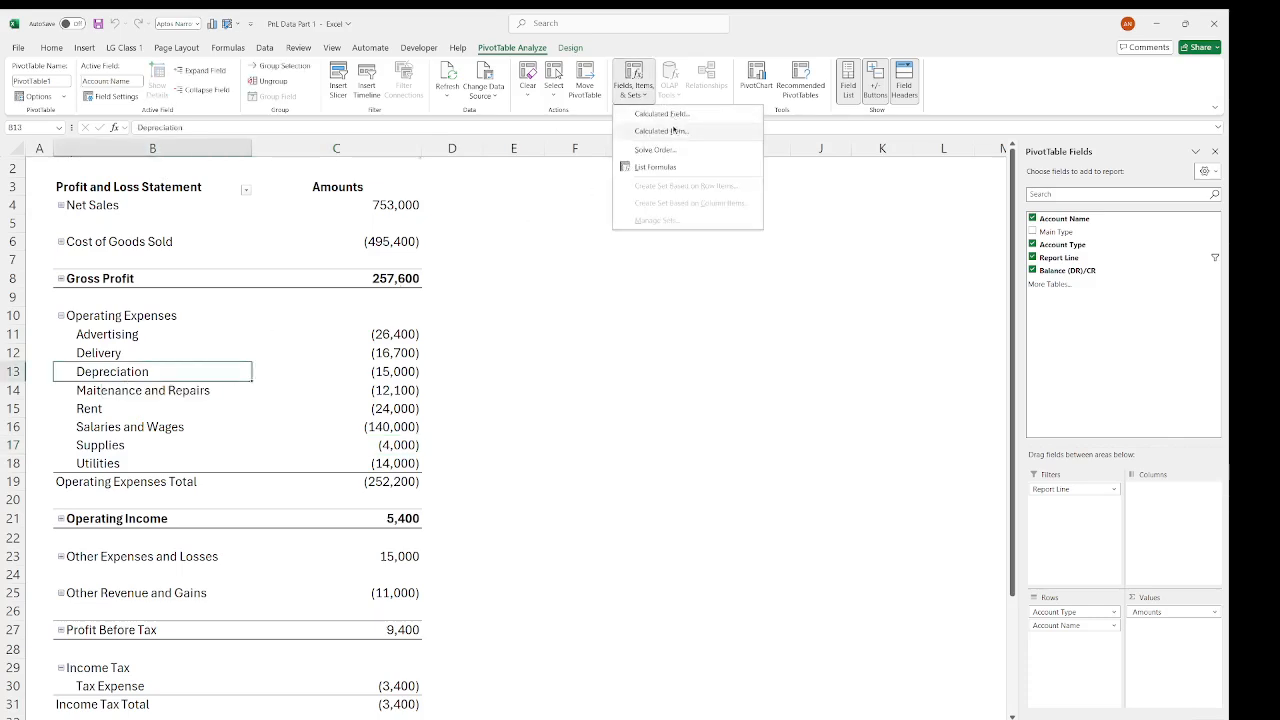
left_click(676, 132)
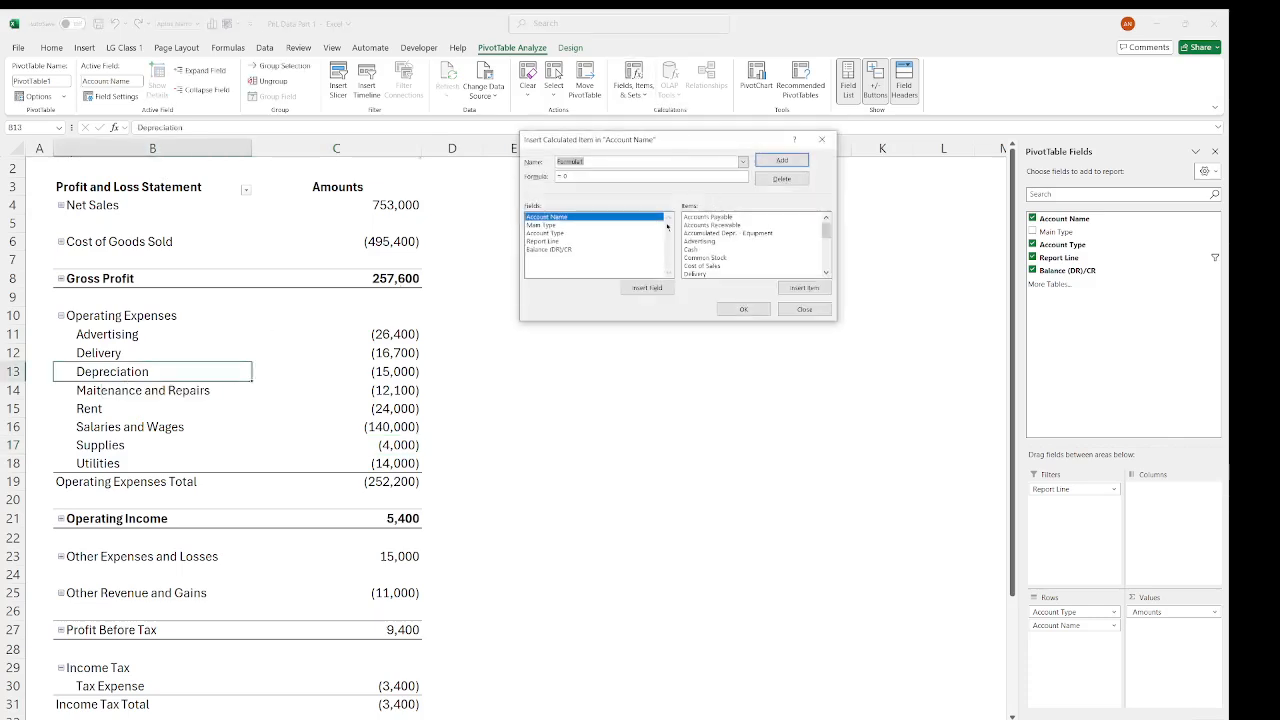
left_click(742, 162)
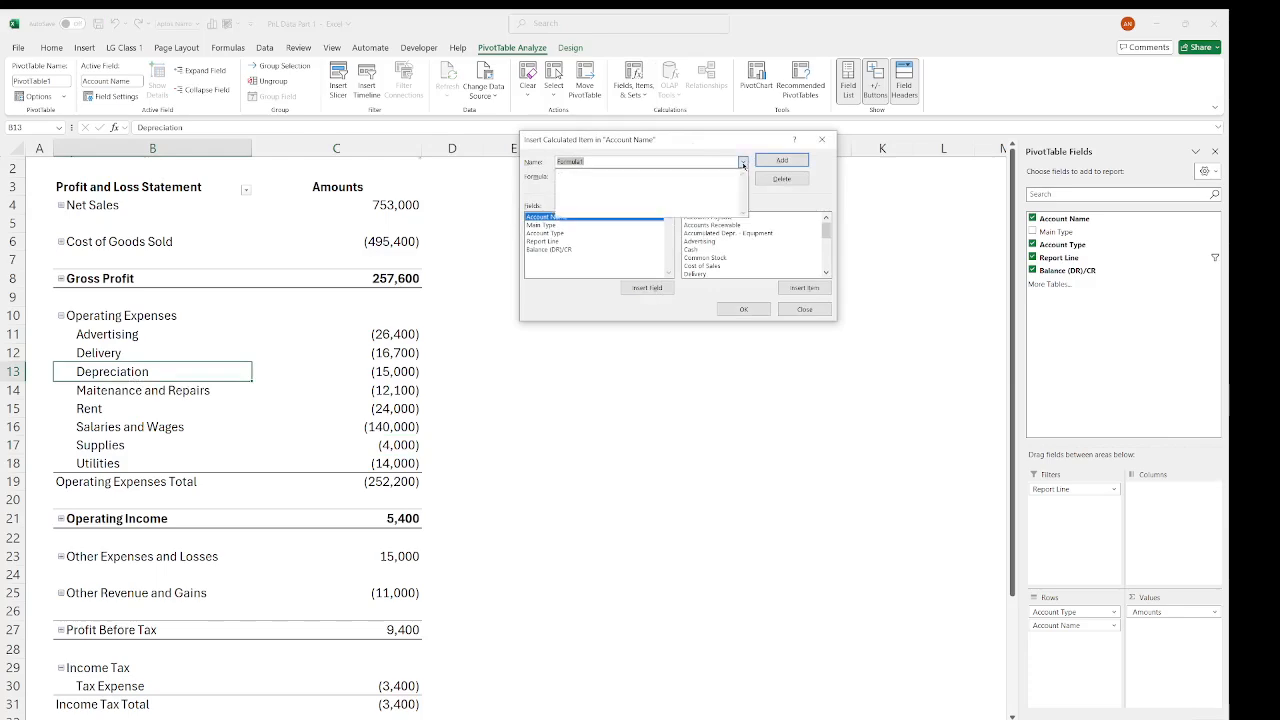
left_click(742, 164)
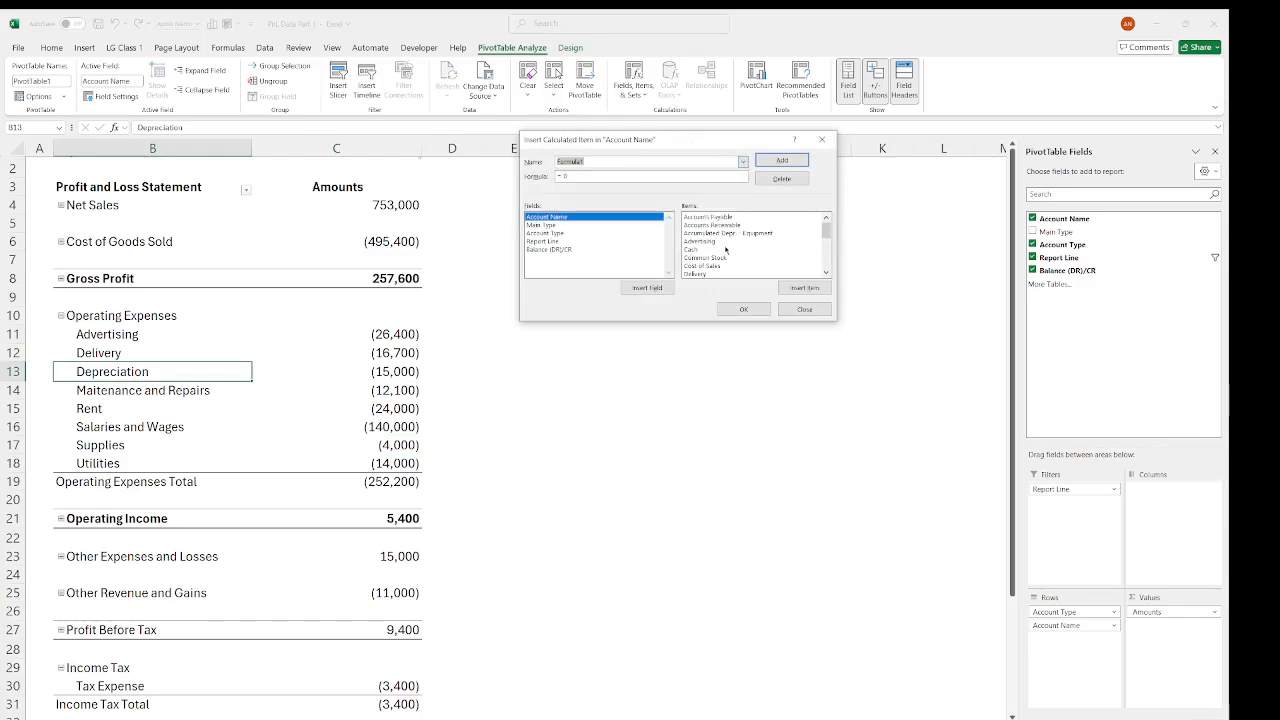
scroll(726, 250, "down", 3)
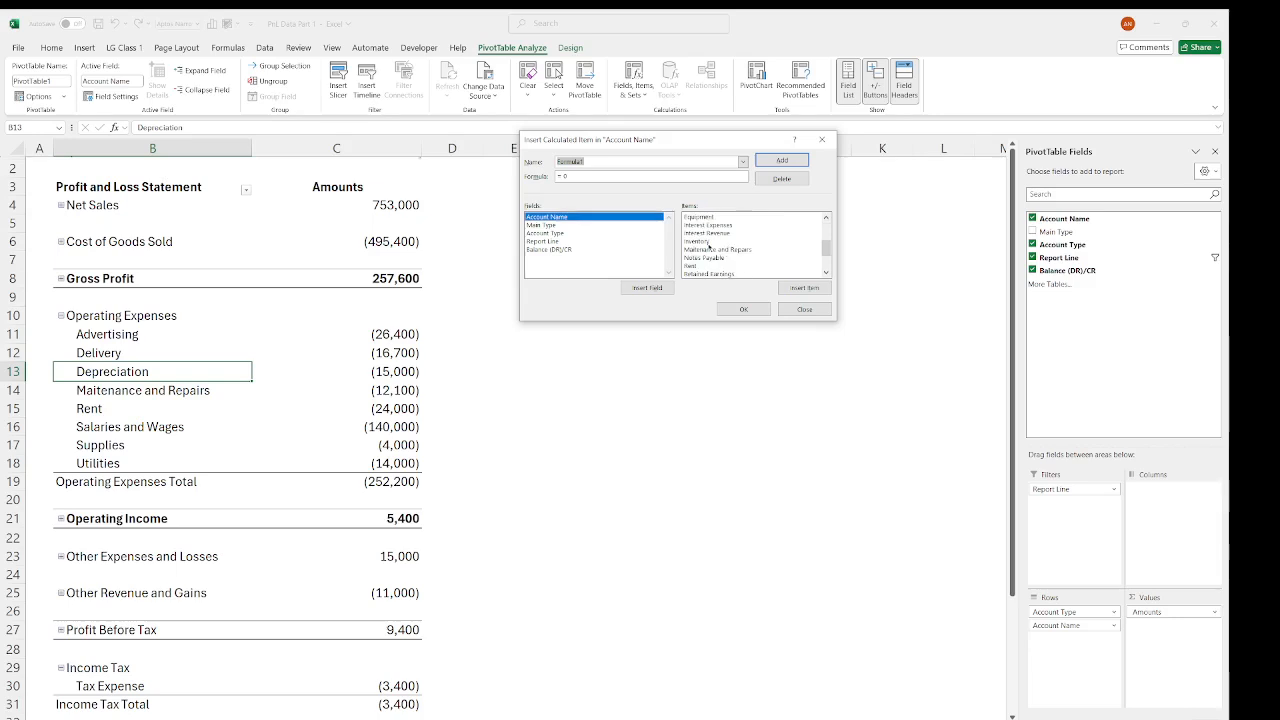
- Examine the Account Type items in the finished statement's calculated item settings, including Gross Profit, and leave without adding one
left_click(550, 233)
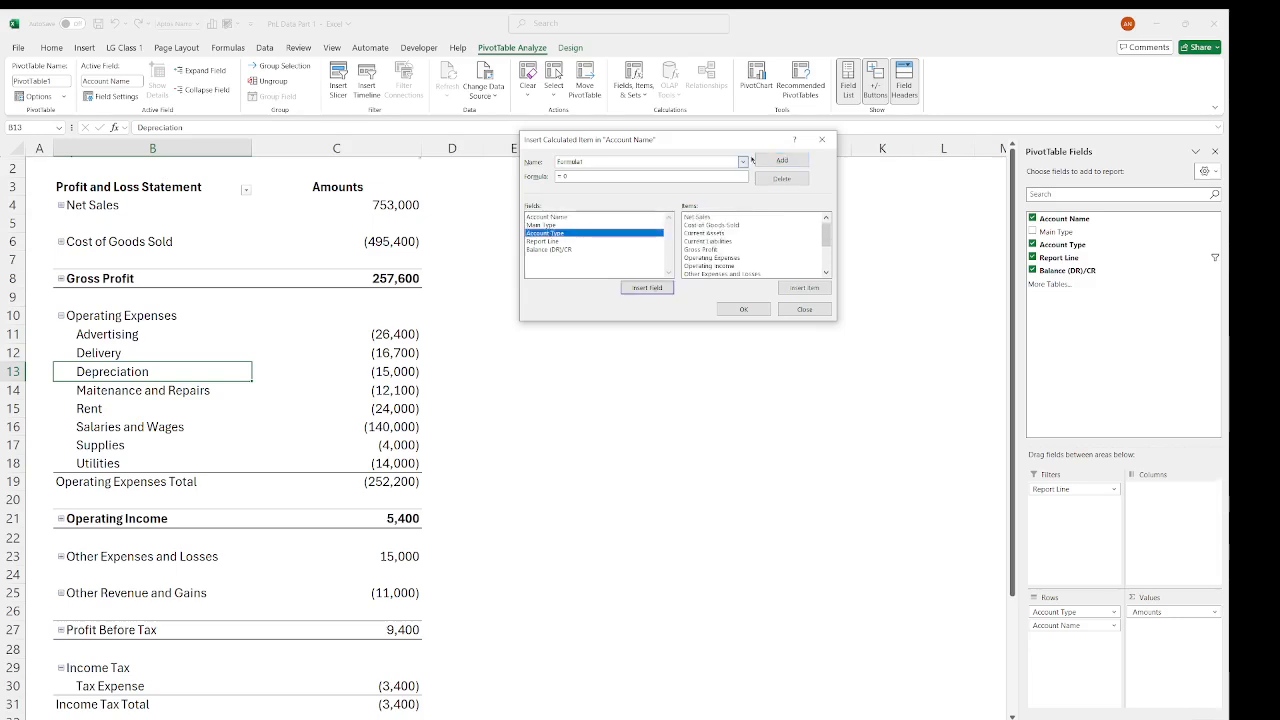
left_click(768, 232)
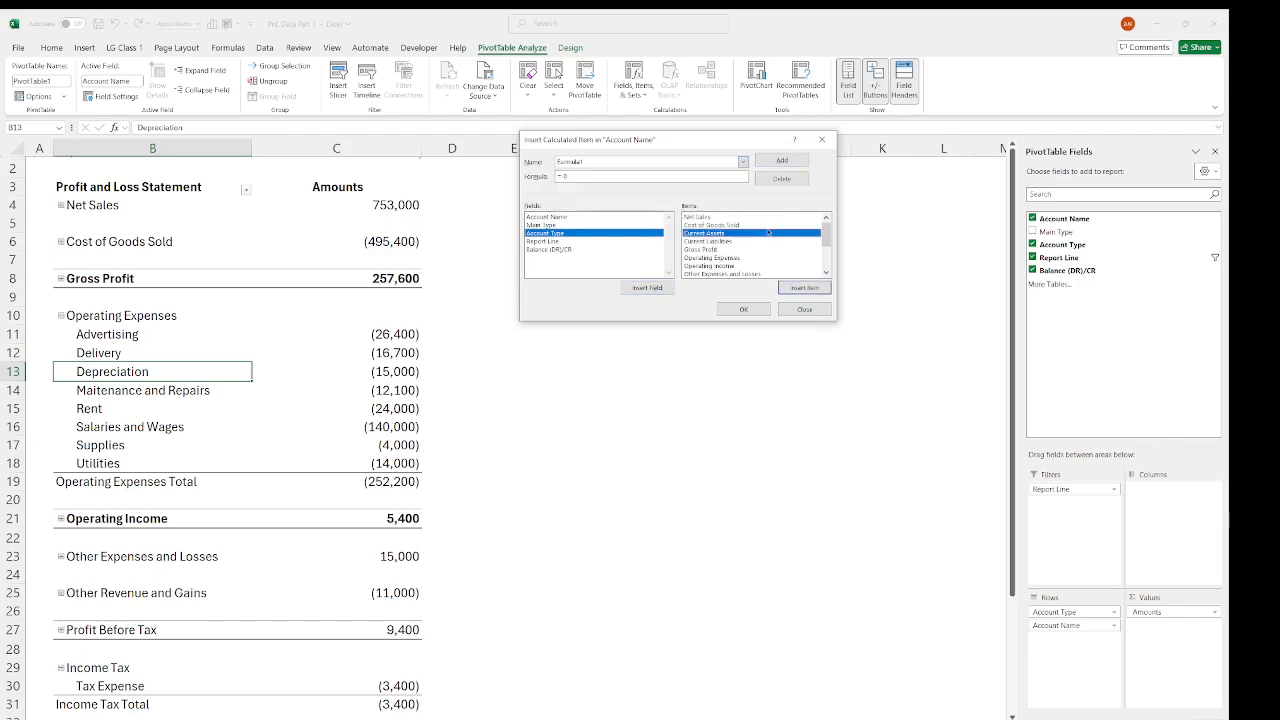
scroll(768, 232, "down", 3)
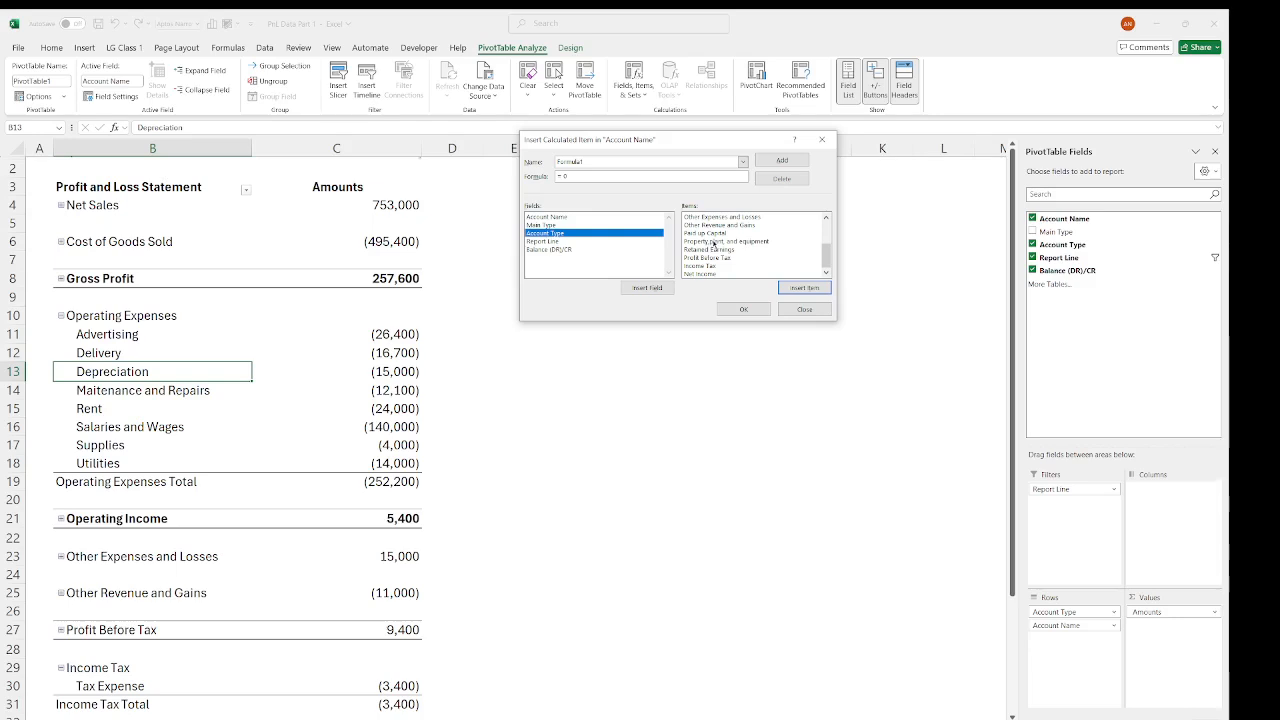
scroll(713, 243, "up", 2)
left_click(713, 242)
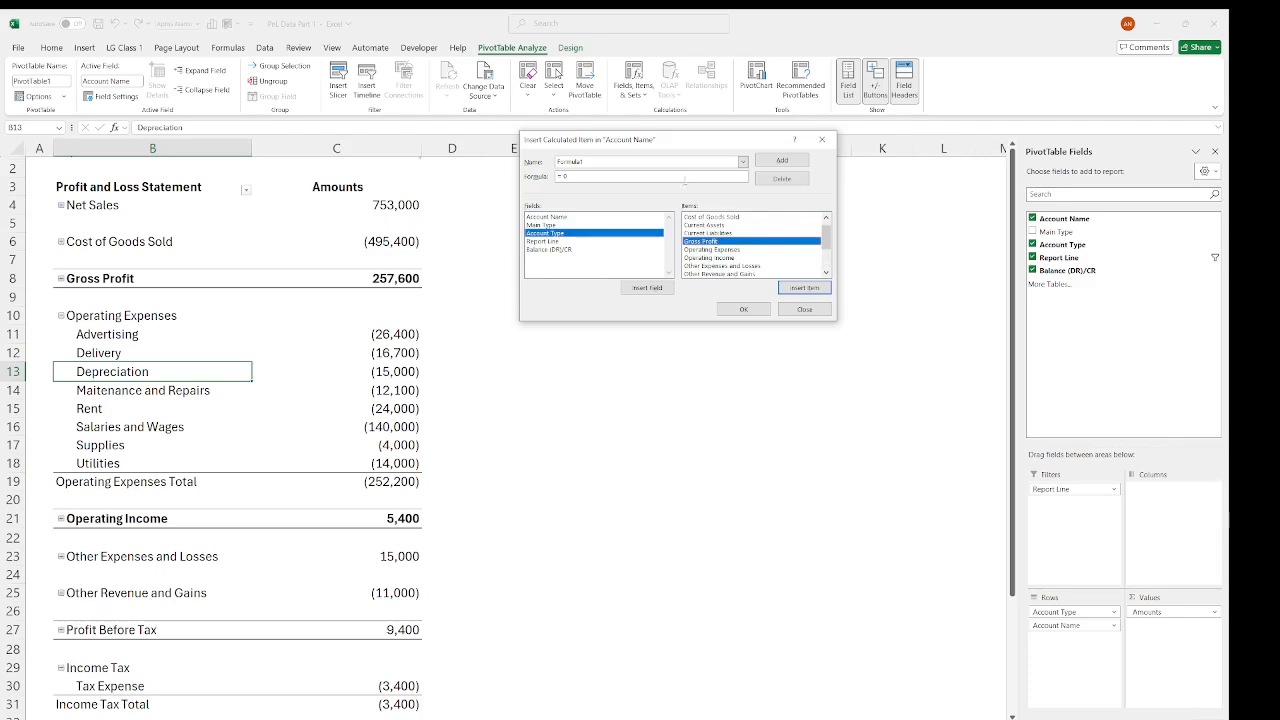
left_click(744, 162)
left_click(823, 141)
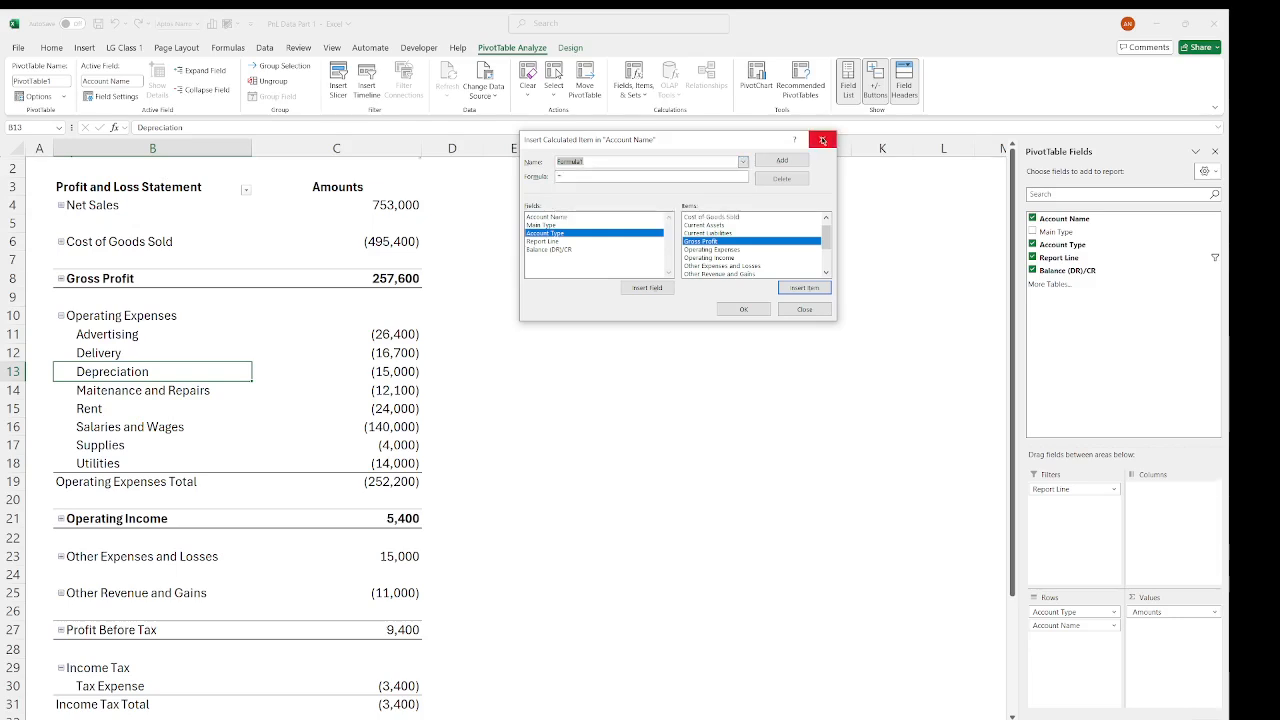
left_click(805, 309)
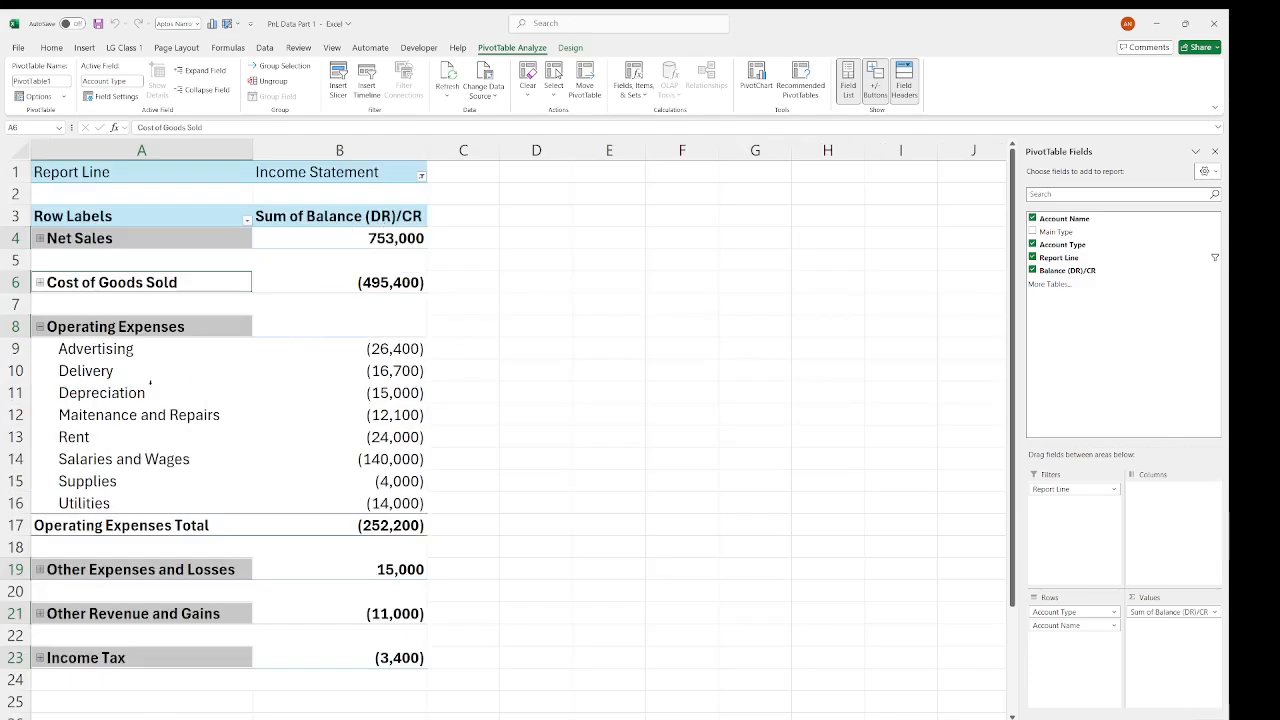
- Start a calculated item in the Account Type field from the Cost of Goods Sold row and name it Gross Profit
left_click(119, 370)
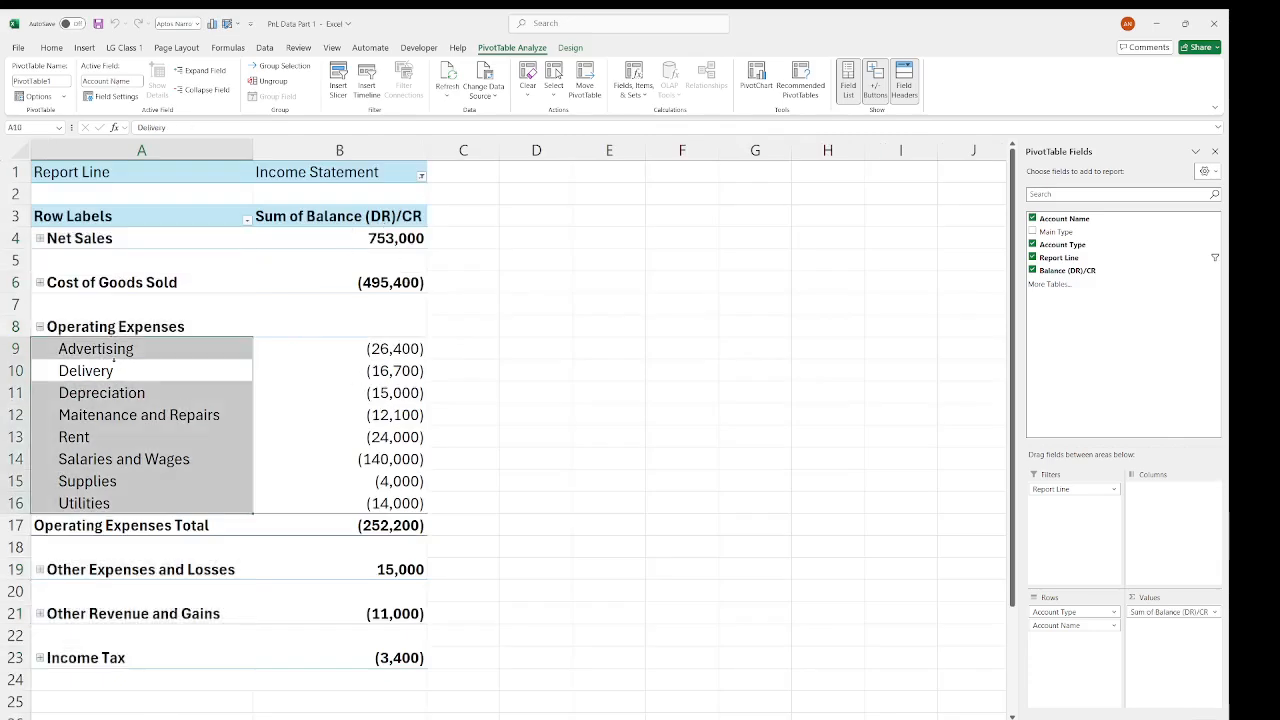
left_click(108, 285)
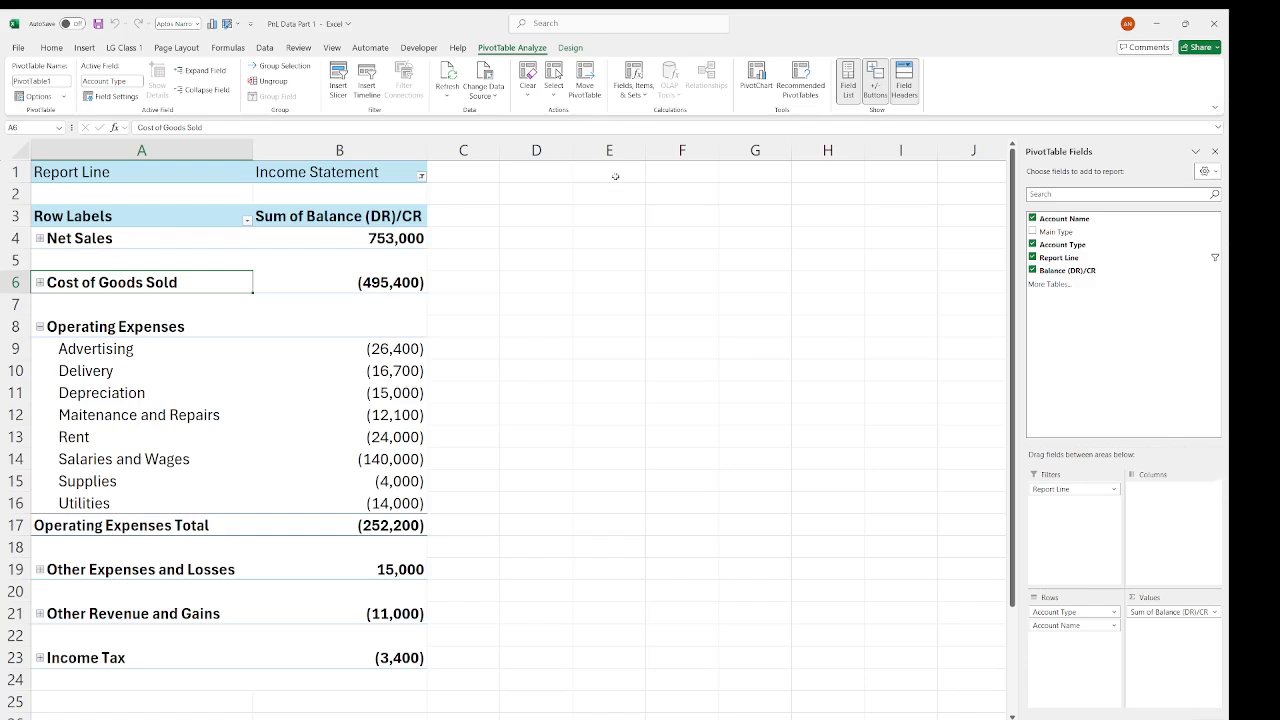
left_click(644, 94)
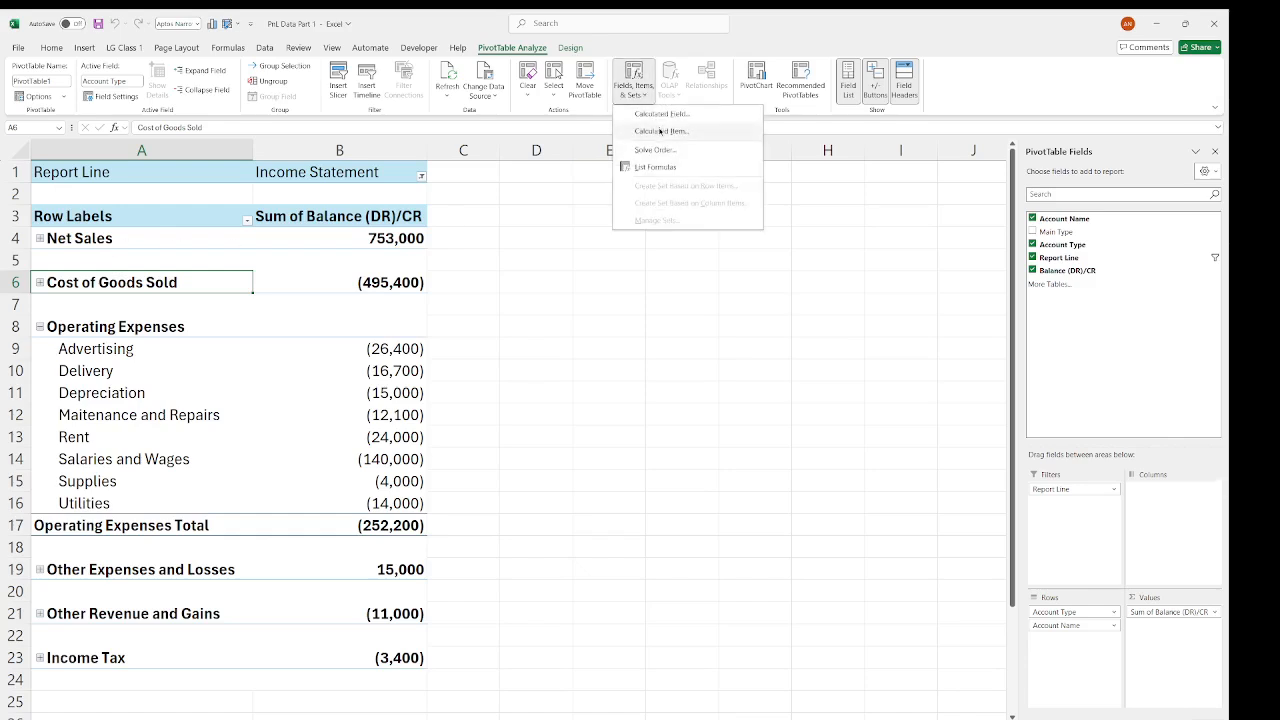
left_click(661, 131)
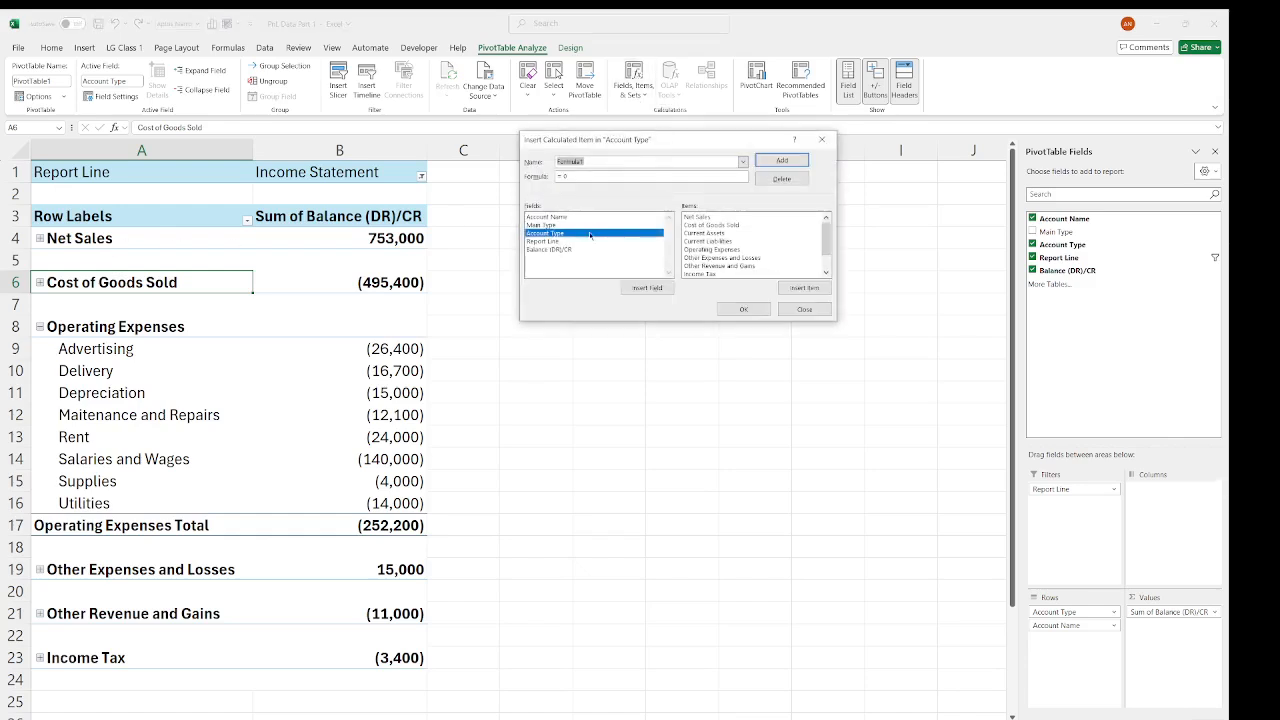
left_click(703, 219)
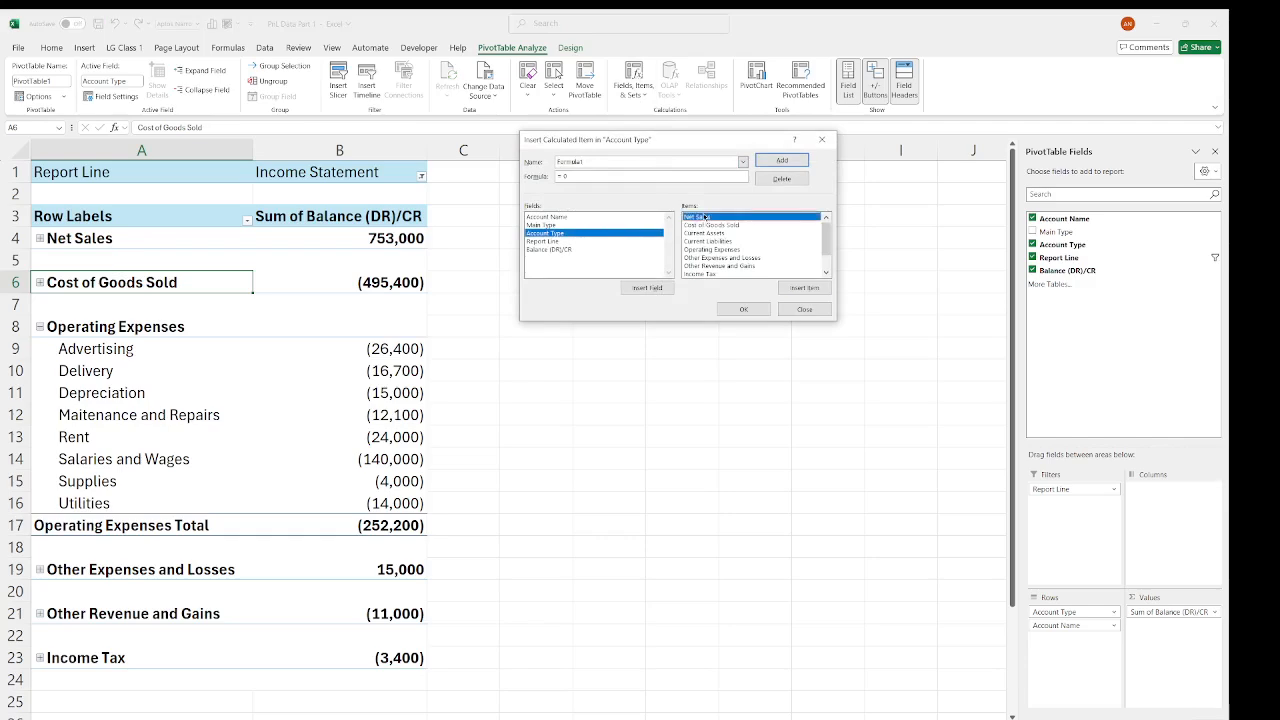
double_click(628, 163)
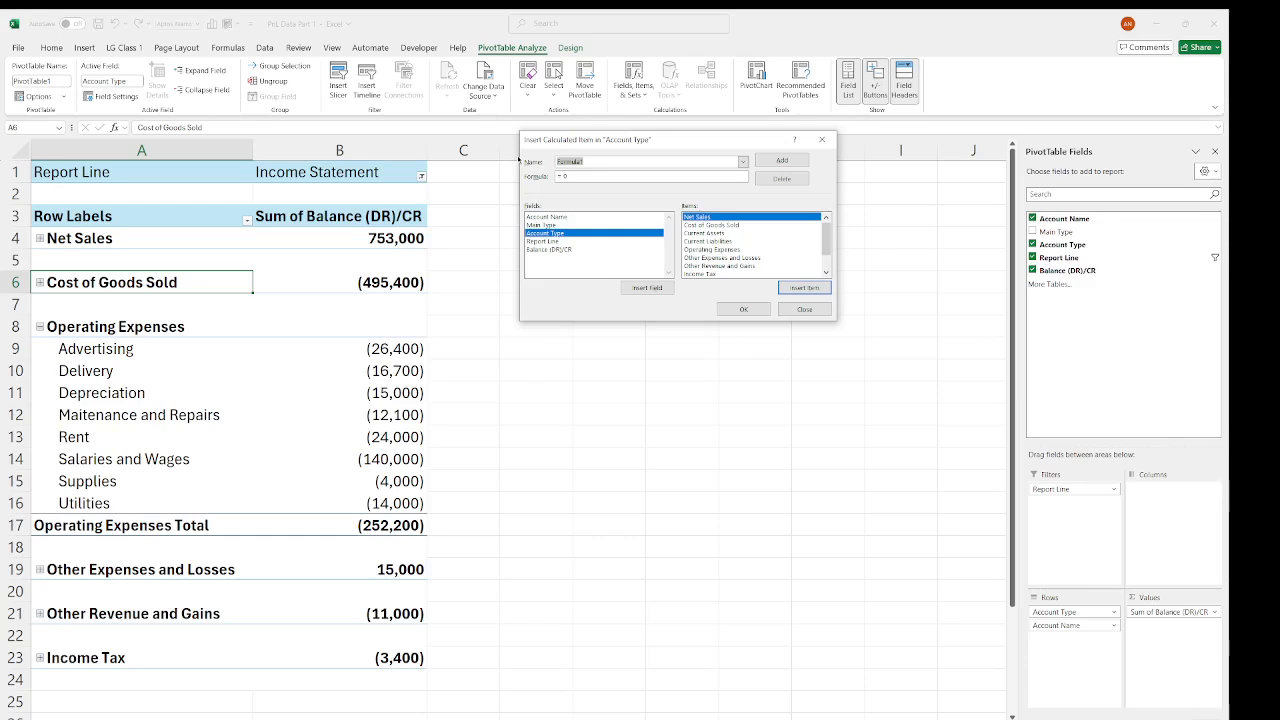
type("Gross P")
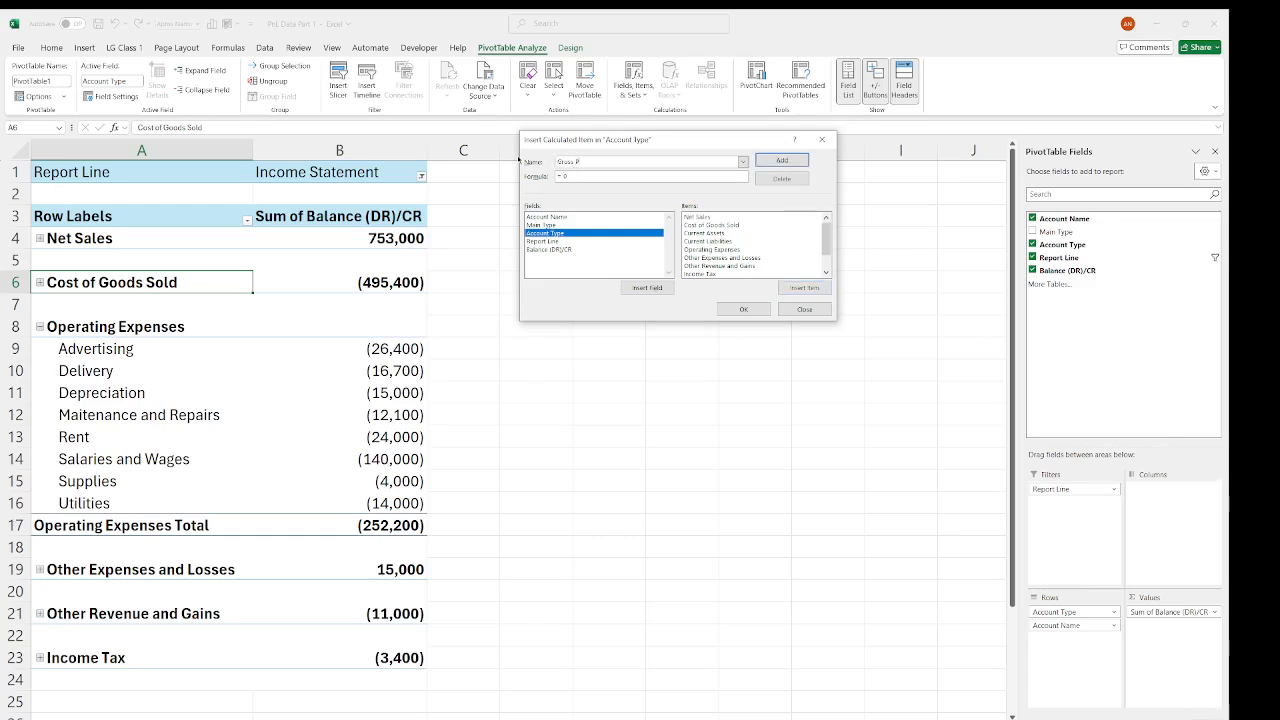
type("rofit")
- Add the Gross Profit item to Account Type with the formula ='Net Sales' + 'Cost of Goods Sold'
left_click(699, 217)
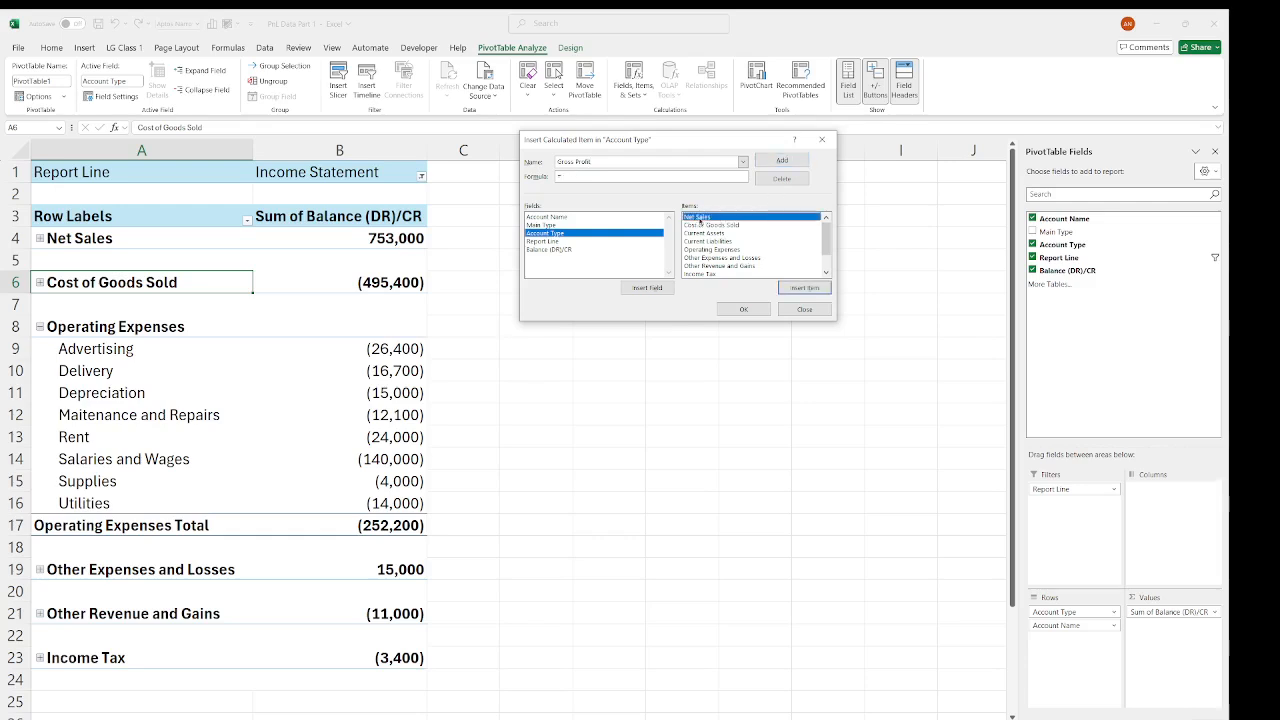
left_click(805, 288)
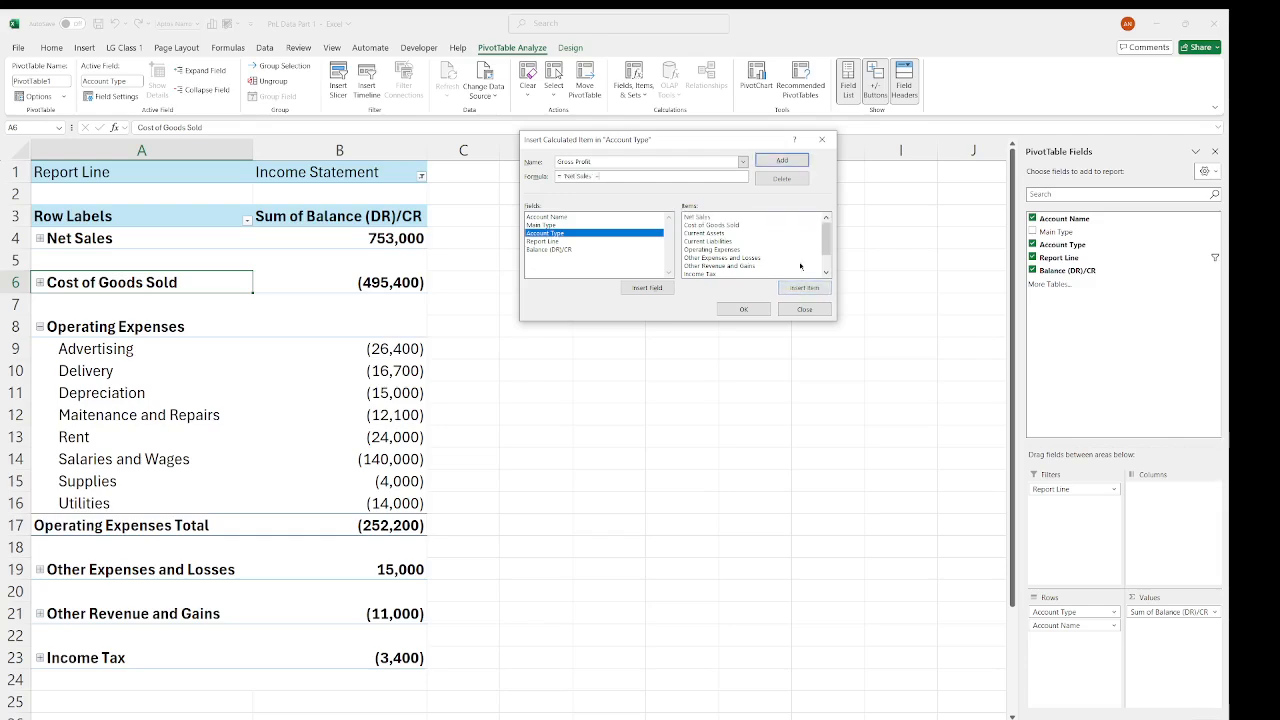
left_click(728, 225)
left_click(800, 287)
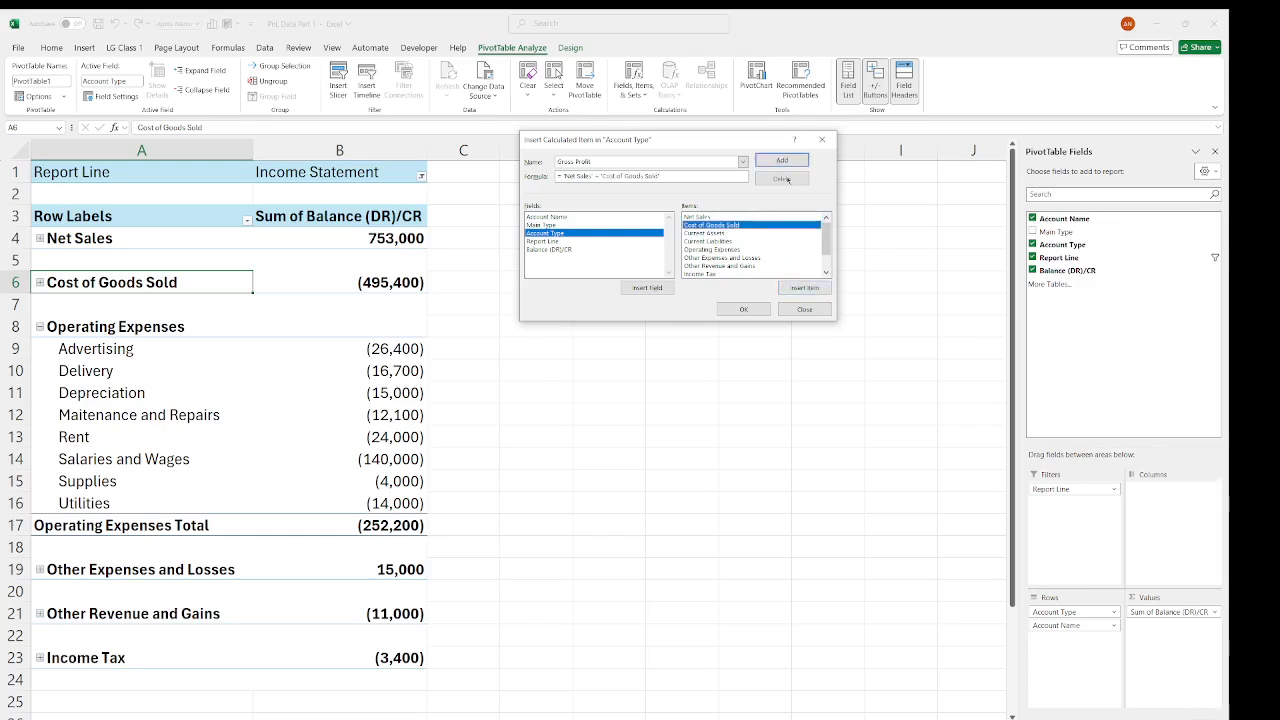
left_click(786, 162)
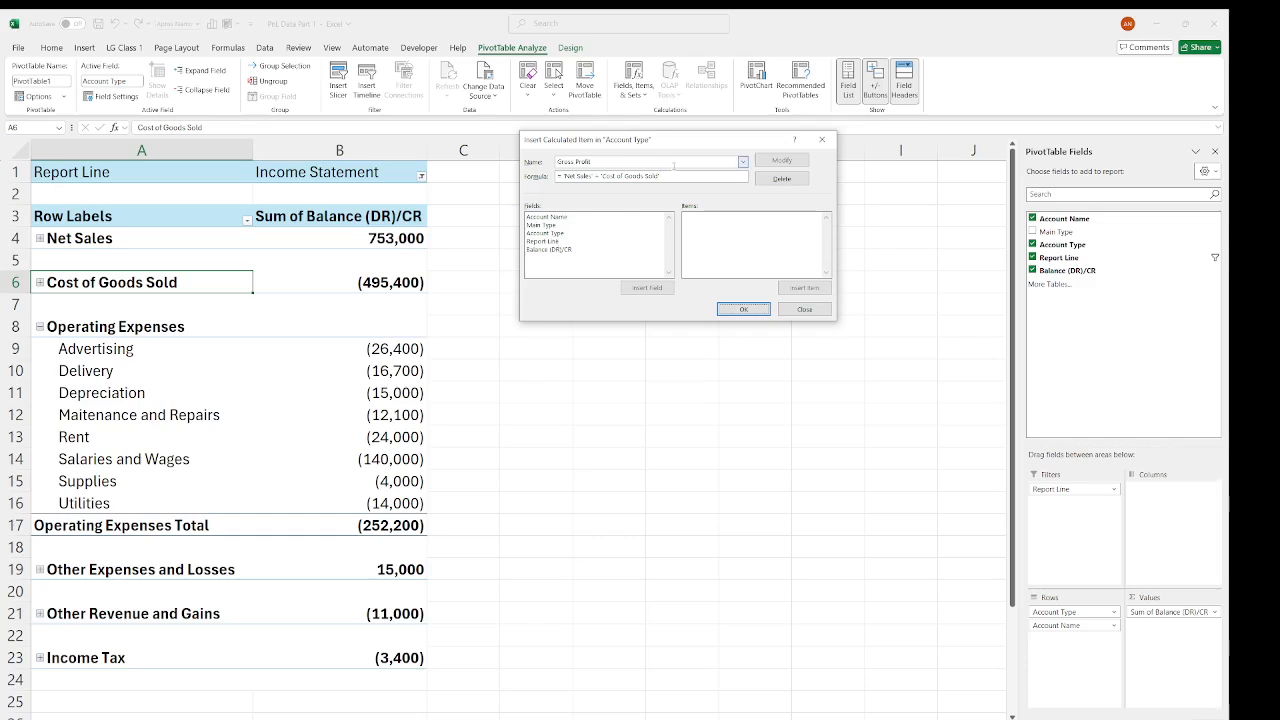
left_click(760, 309)
- Collapse the Gross Profit group and move it up between Operating Expenses and Other Expenses and Losses
scroll(293, 370, "down", 2)
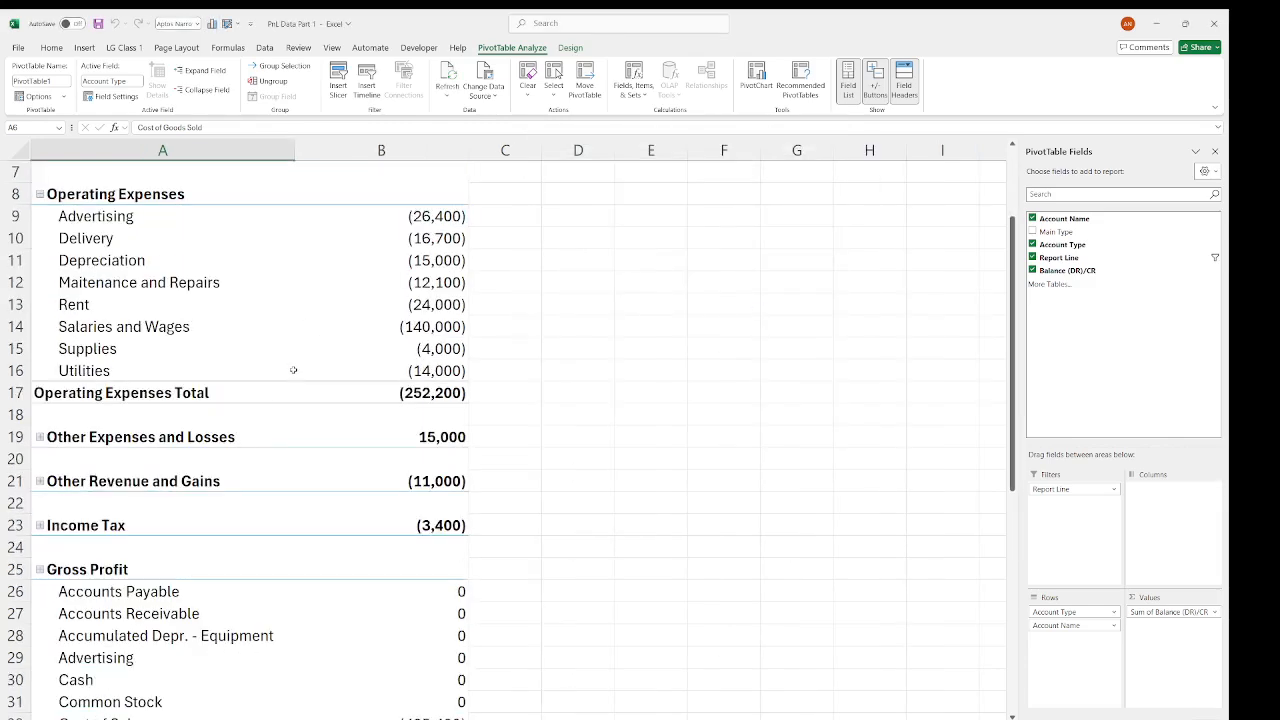
left_click(40, 569)
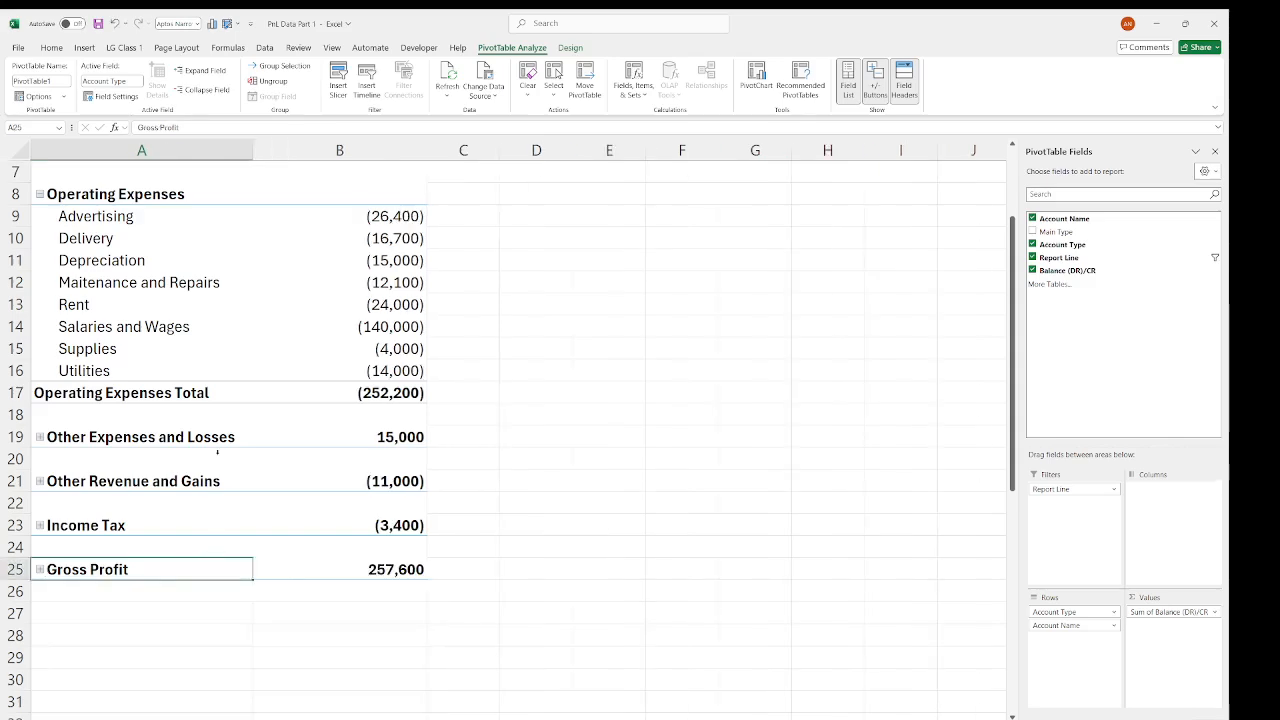
scroll(218, 548, "up", 3)
scroll(217, 440, "down", 3)
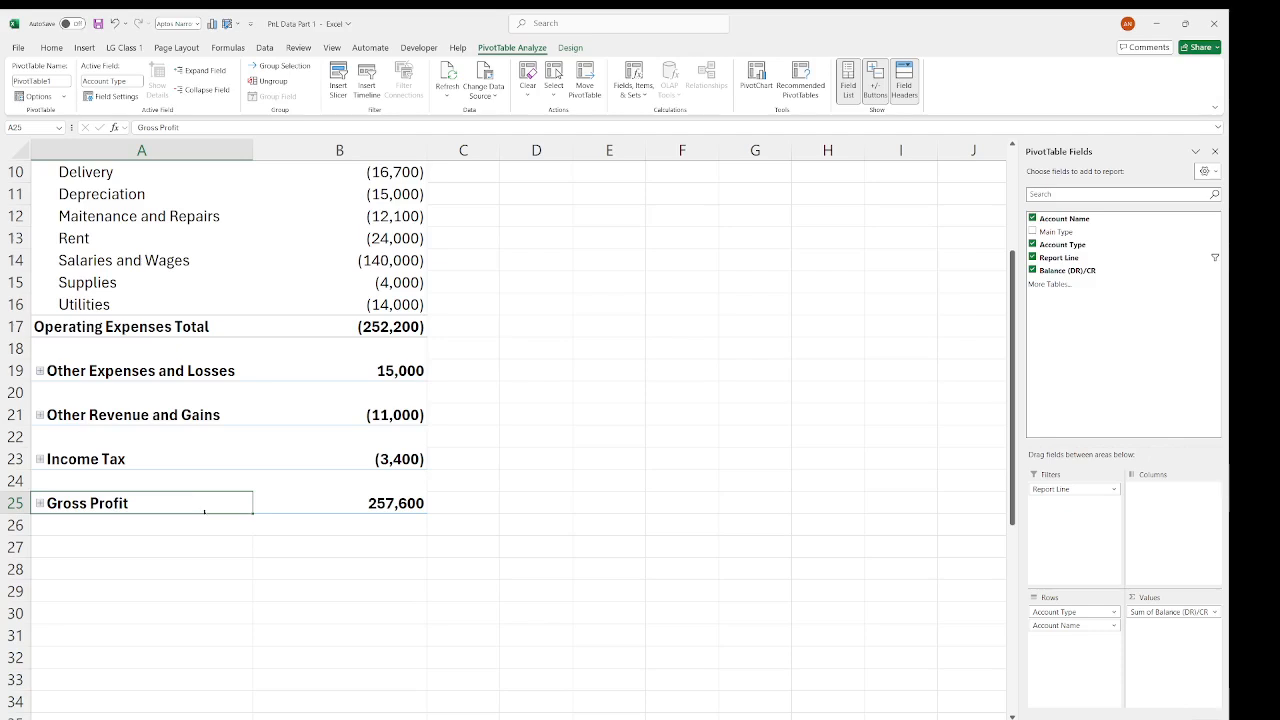
left_click_drag(203, 513, 190, 318)
scroll(223, 283, "up", 3)
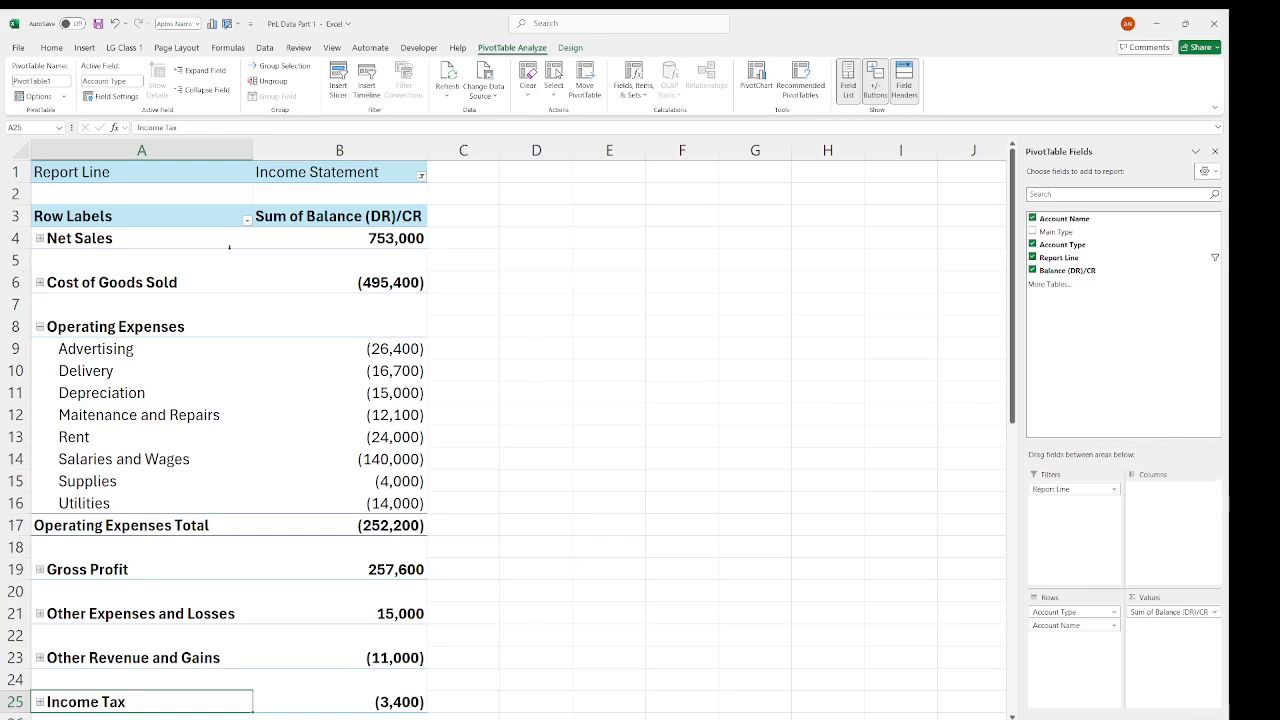
- Move the Gross Profit group up between Cost of Goods Sold and Operating Expenses
scroll(230, 247, "down", 1, "ctrl")
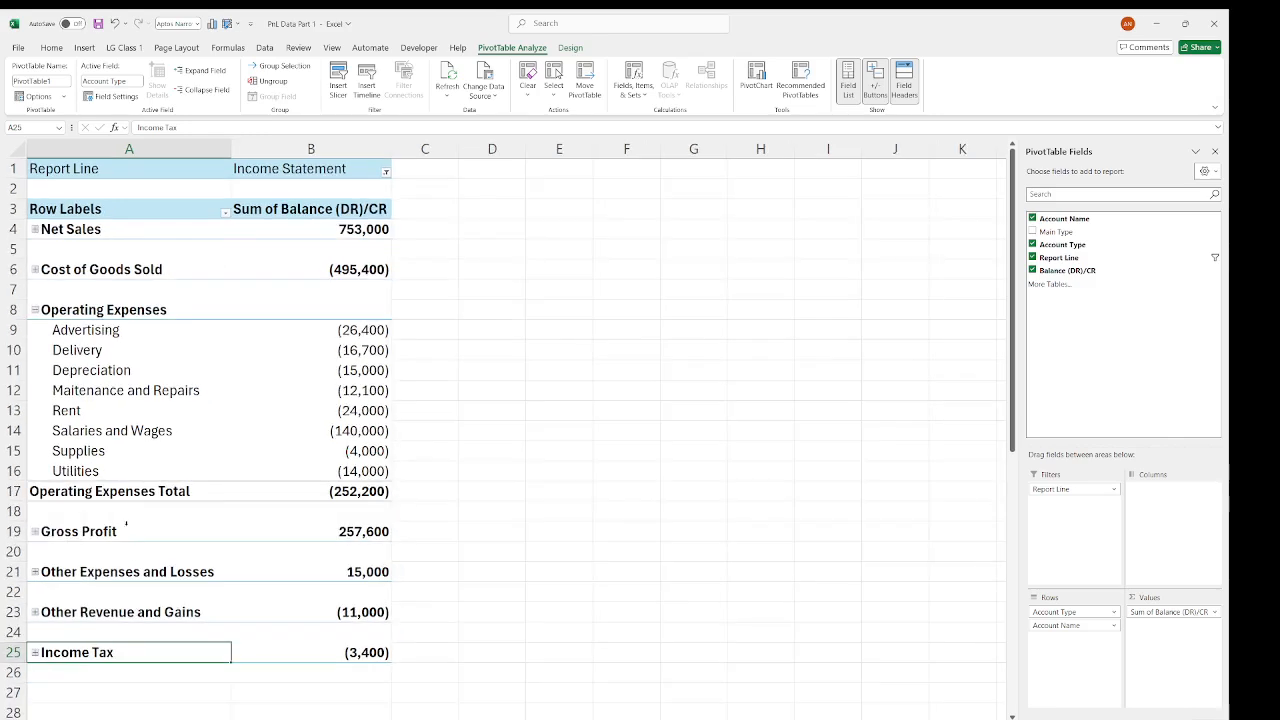
left_click(140, 532)
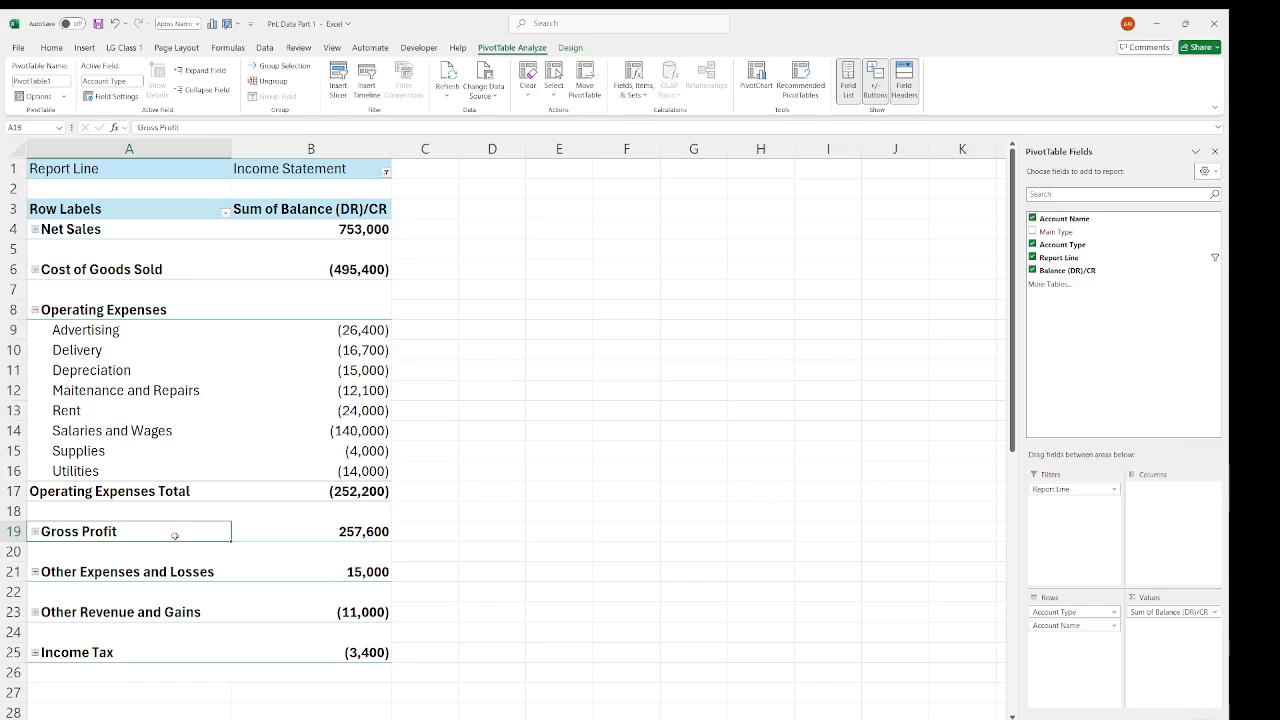
left_click_drag(175, 541, 178, 408)
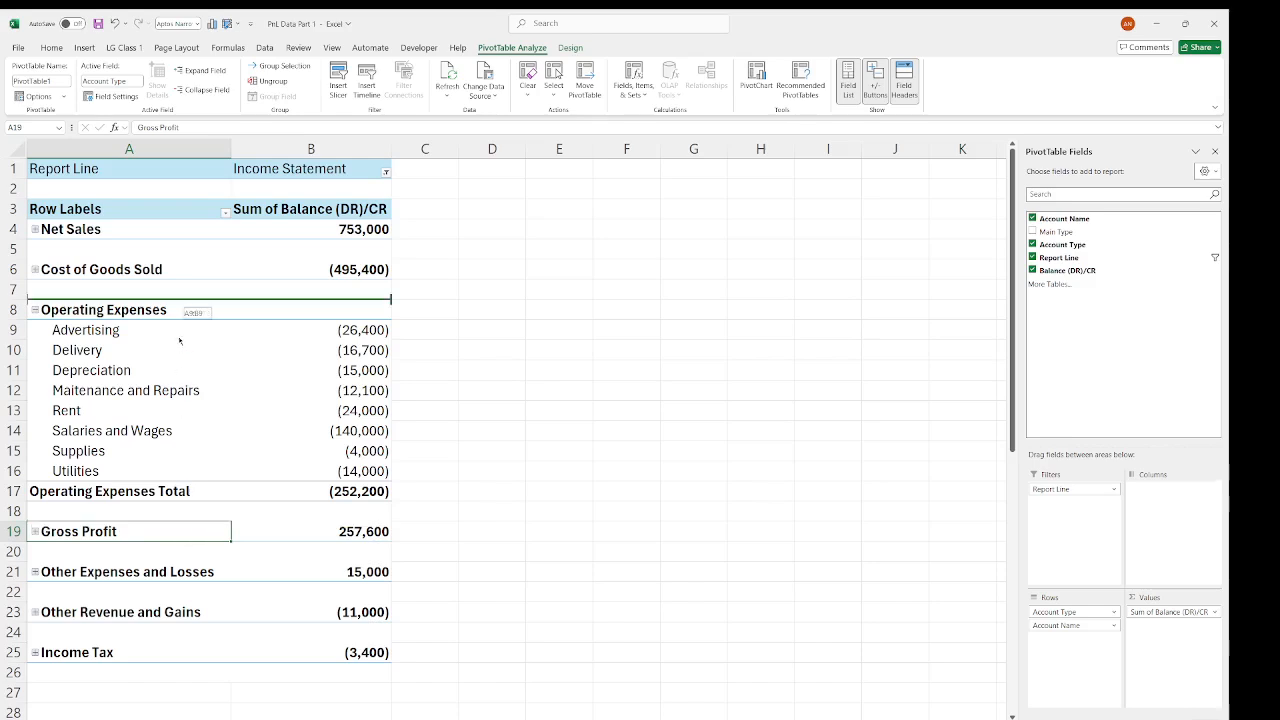
left_click_drag(180, 341, 178, 314)
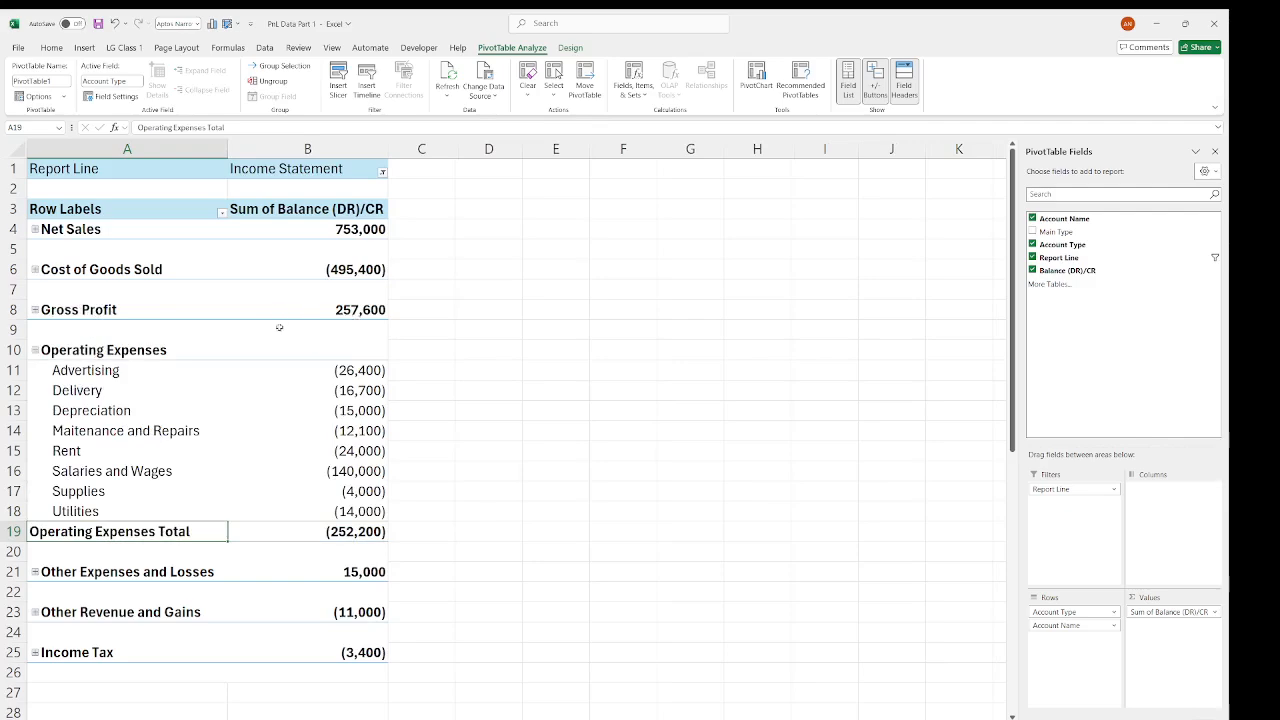
- Start a calculated item in the Account Type field from the Operating Expenses Total row and name it Operating Profit
left_click(192, 556)
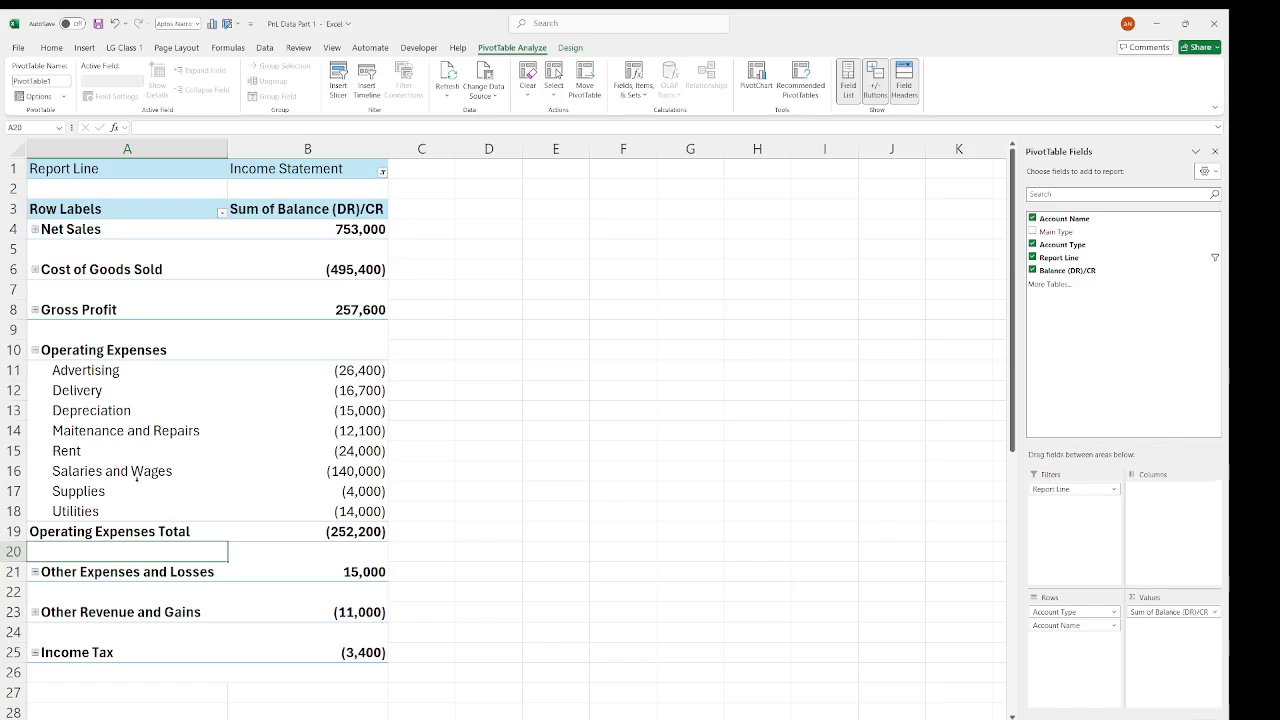
left_click(131, 535)
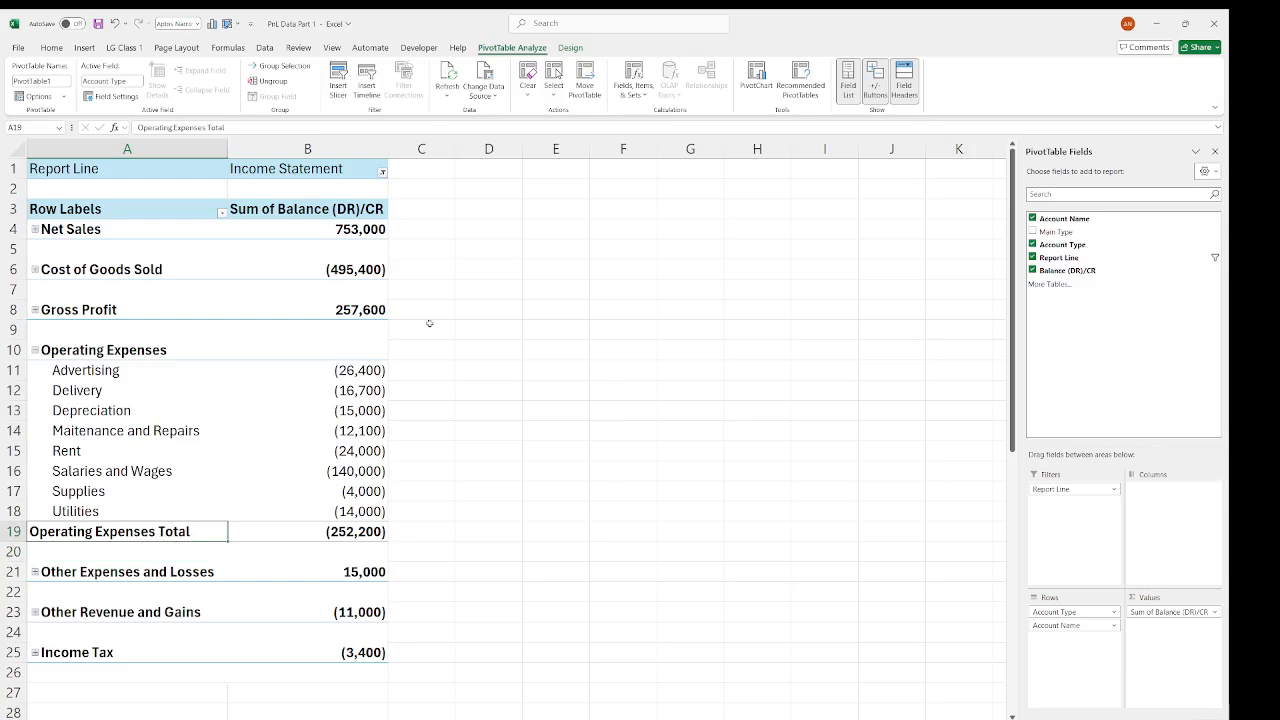
left_click(645, 94)
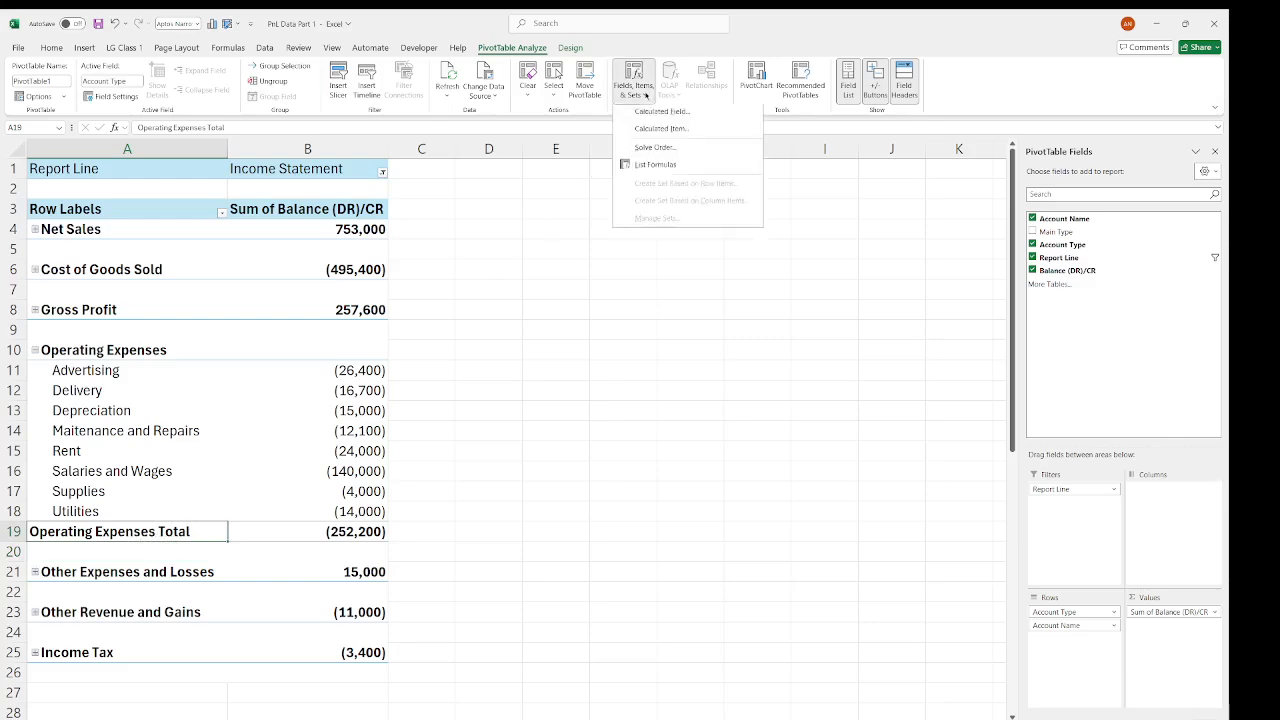
left_click(661, 128)
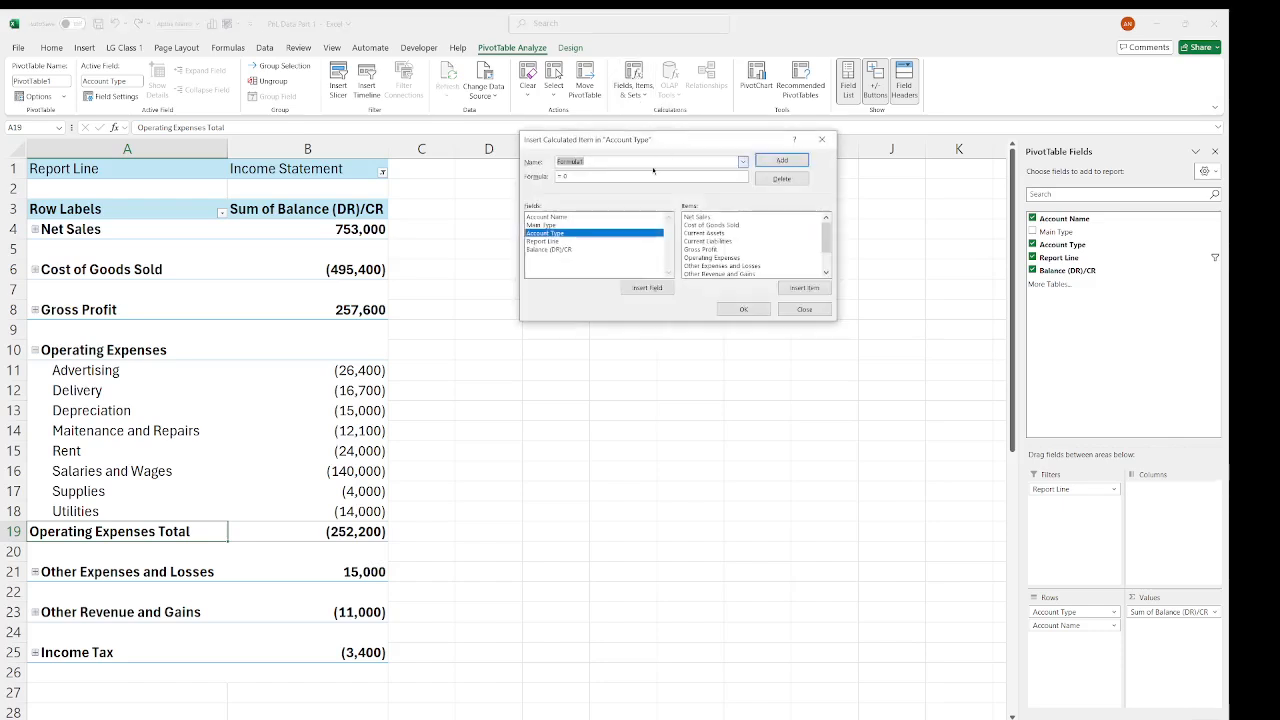
type("Op")
key("BackSpace")
key("BackSpace")
type("erat")
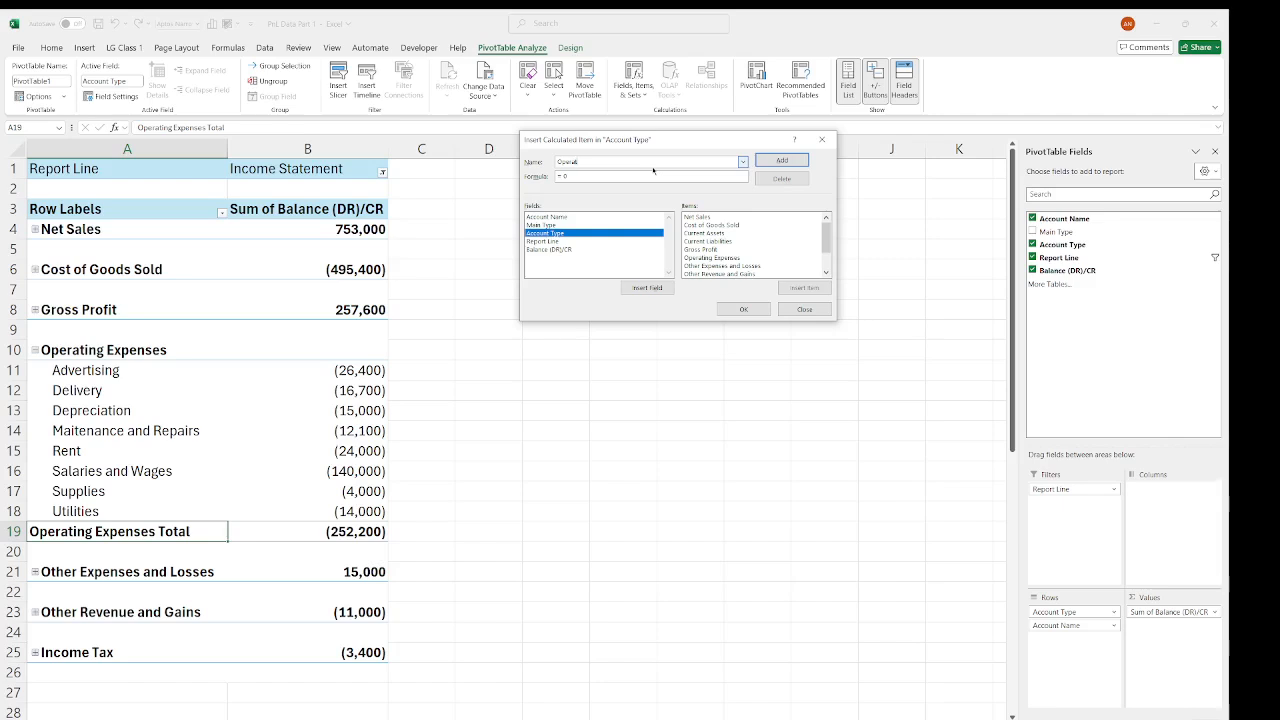
type("ing Profit")
- Add the Operating Profit item to Account Type with the formula ='Gross Profit' + 'Operating Expenses'
left_click(706, 250)
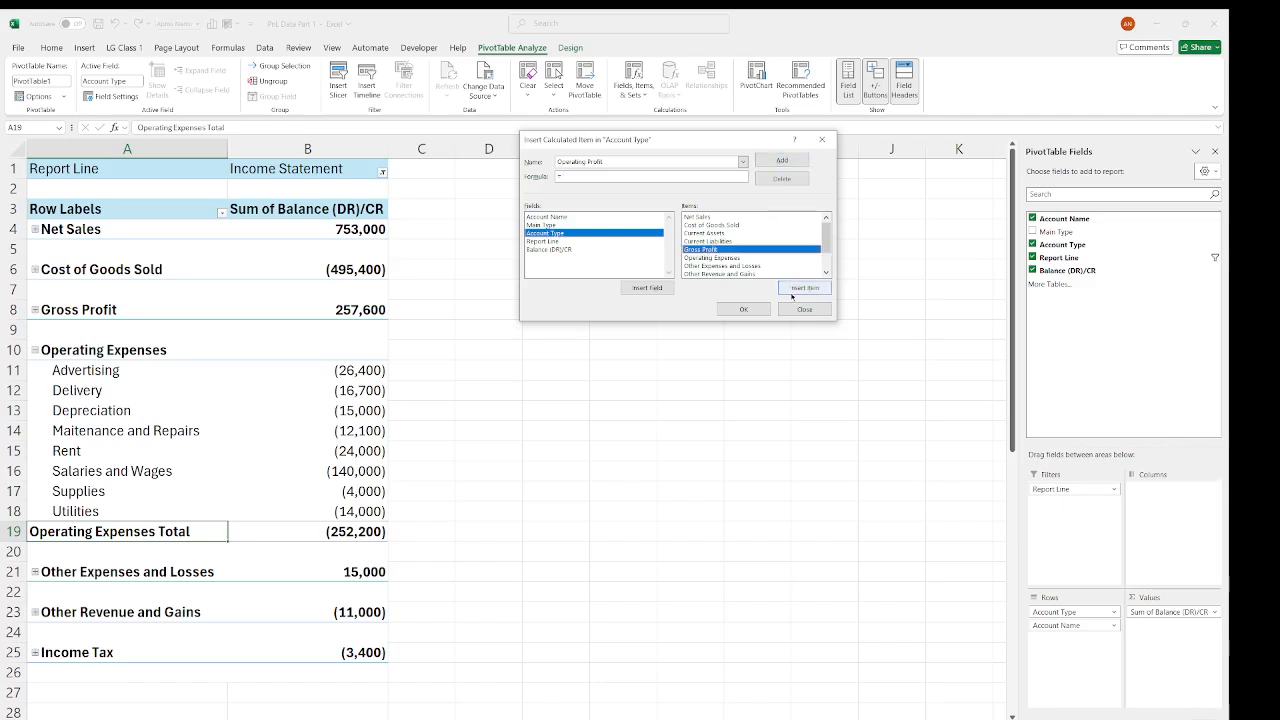
left_click(792, 287)
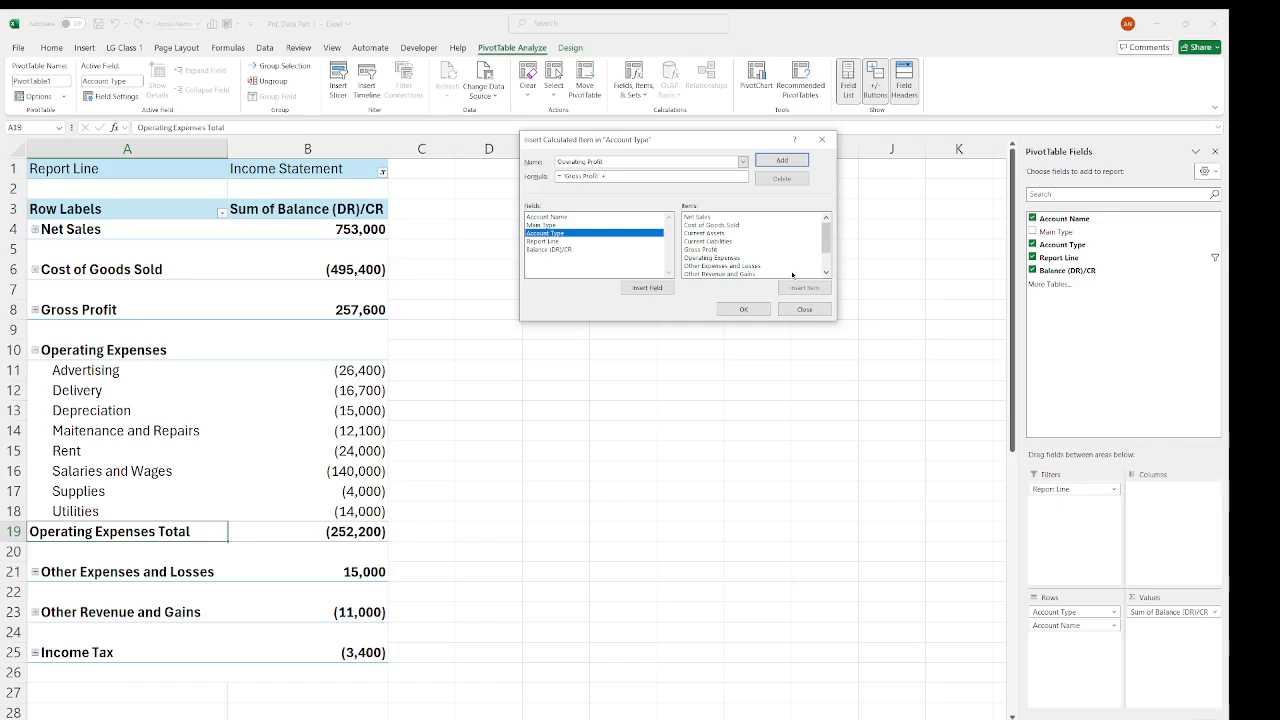
left_click(744, 258)
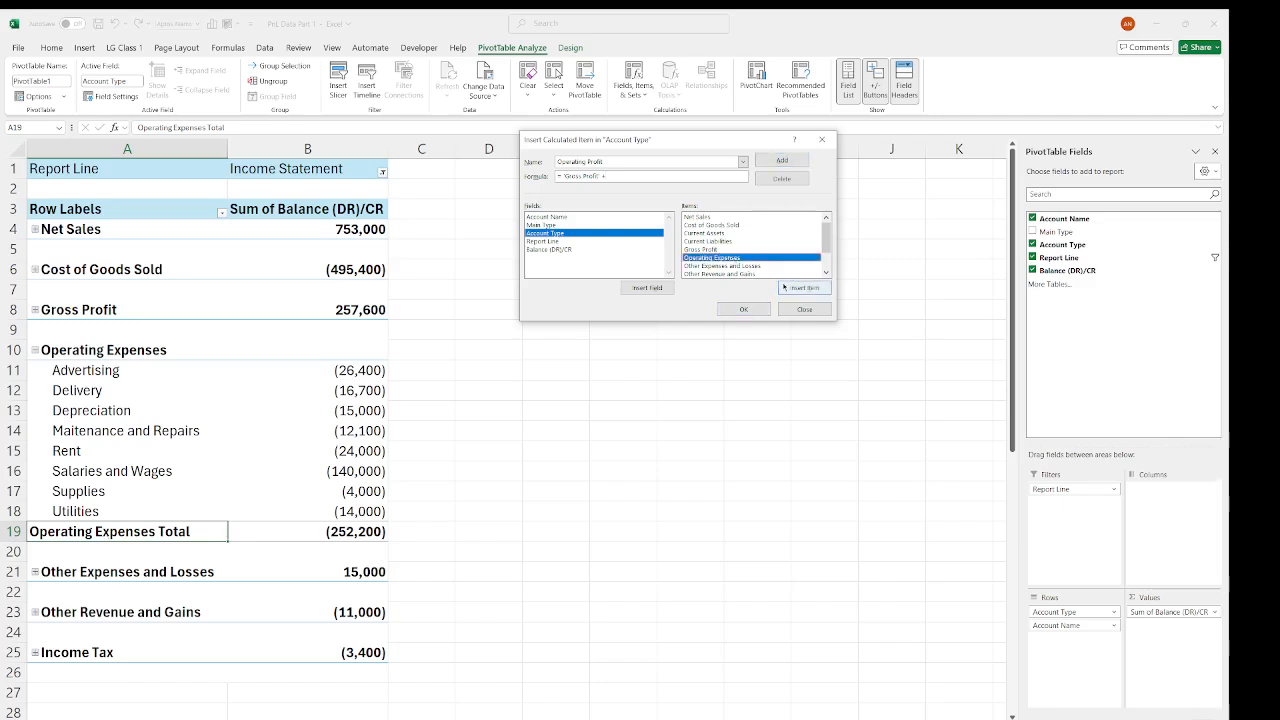
left_click(787, 289)
left_click(783, 161)
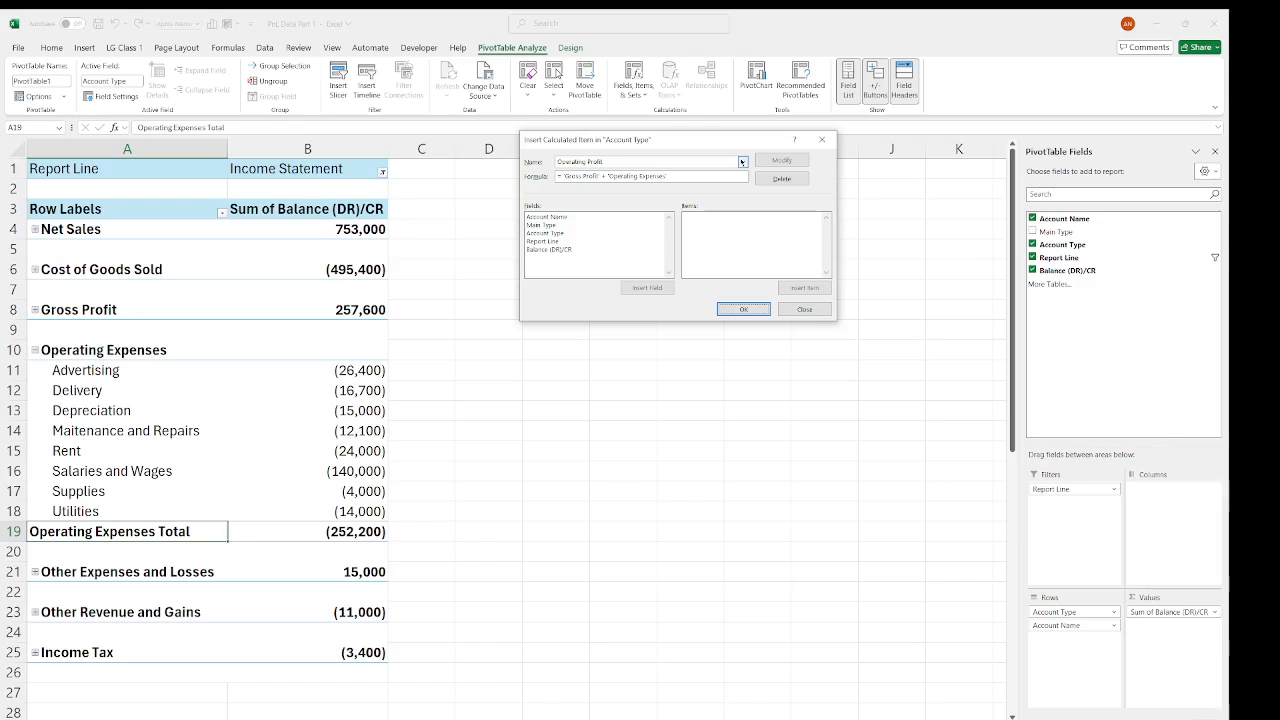
- Replace the calculated item name with Profit Before Tax (PBT) to start another Account Type item
left_click(742, 161)
left_click(715, 161)
key("BackSpace")
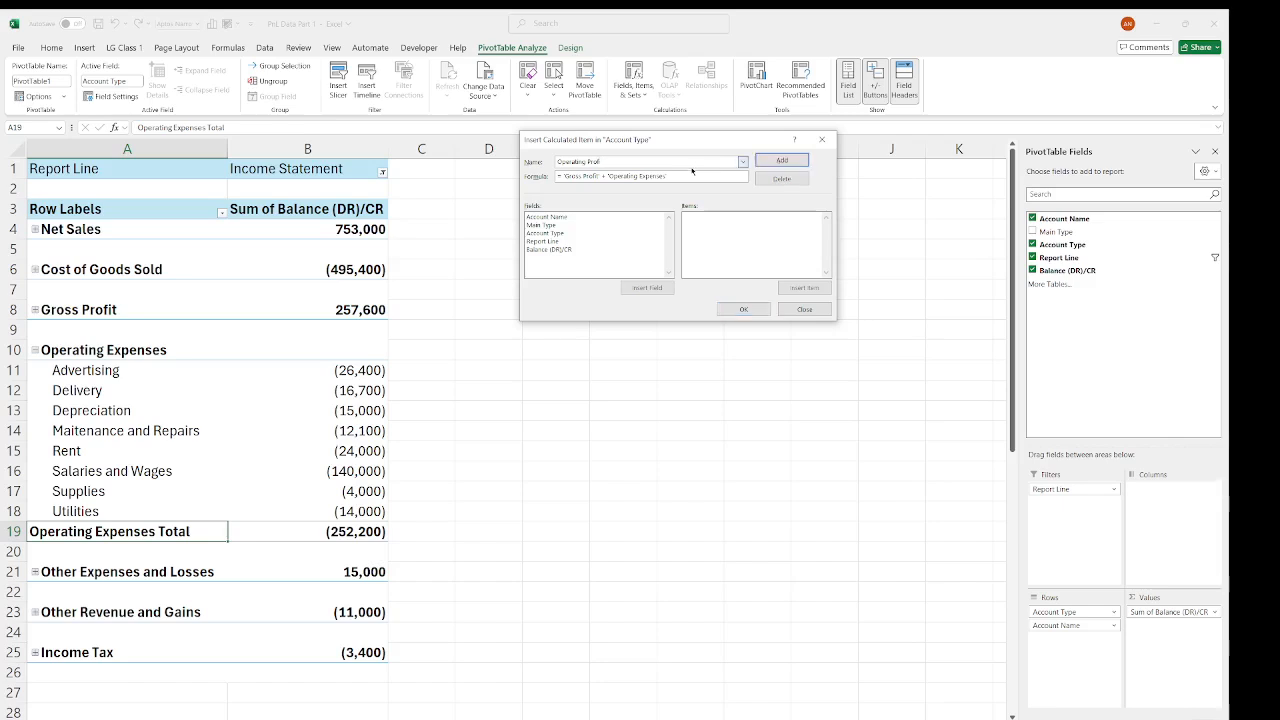
key("BackSpace")
key("BackSpace")
key("BackSpace")
key("BackSpace")
key("BackSpace")
key("BackSpace")
key("BackSpace")
key("BackSpace")
key("BackSpace")
key("BackSpace")
key("BackSpace")
key("BackSpace")
key("BackSpace")
key("BackSpace")
key("BackSpace")
type("Profit Before Ta")
key("Left")
key("Left")
- Clear the copied formula and begin it with the Operating Profit item from Account Type
left_click_drag(673, 176, 563, 176)
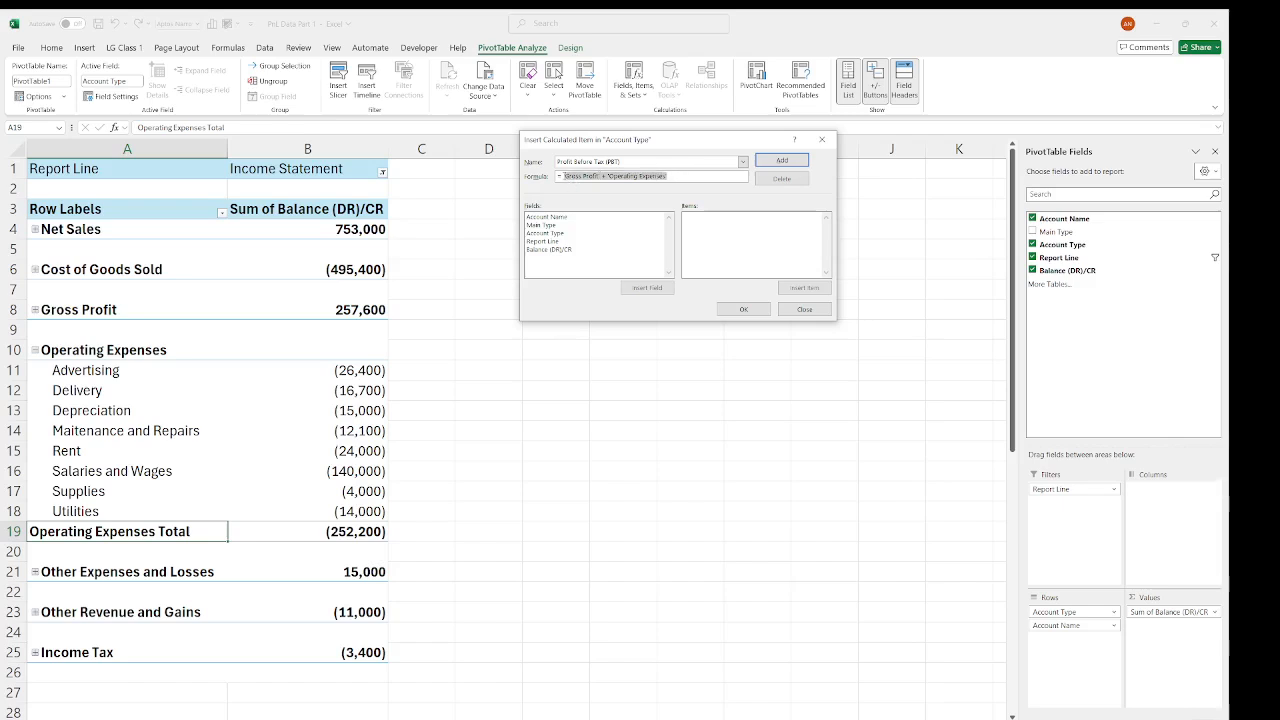
key("BackSpace")
left_click(550, 233)
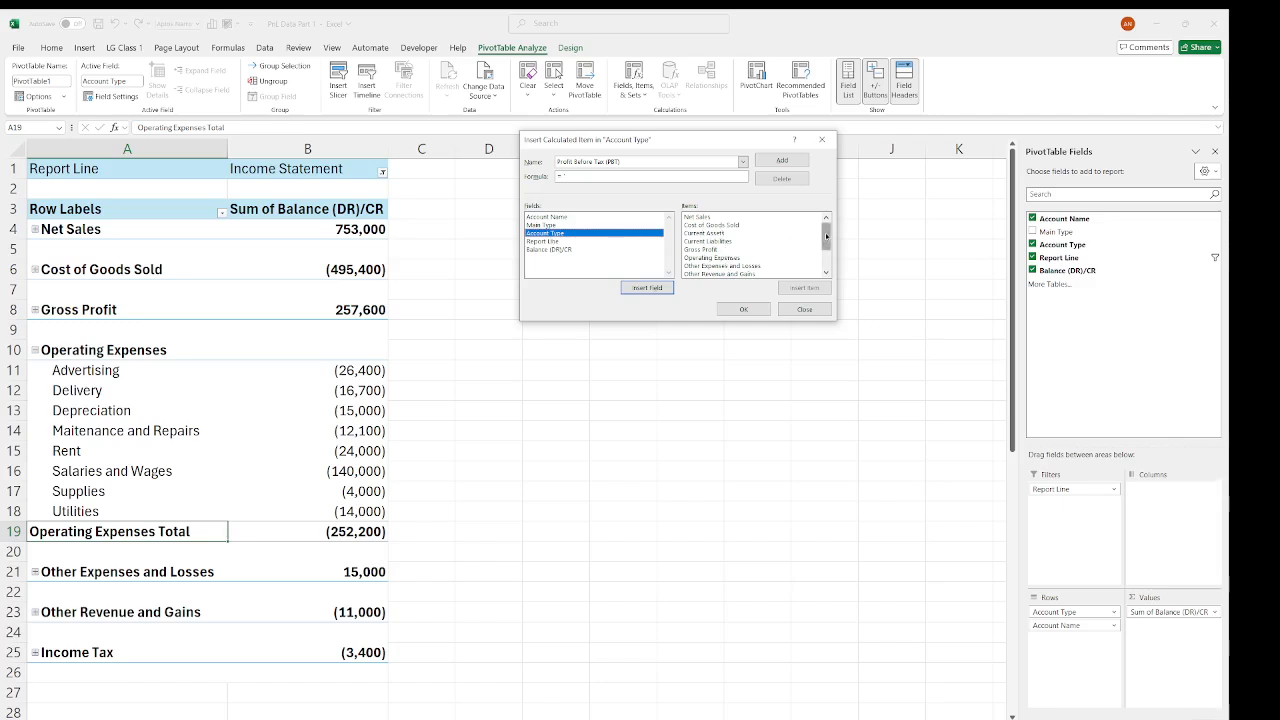
left_click_drag(827, 234, 827, 252)
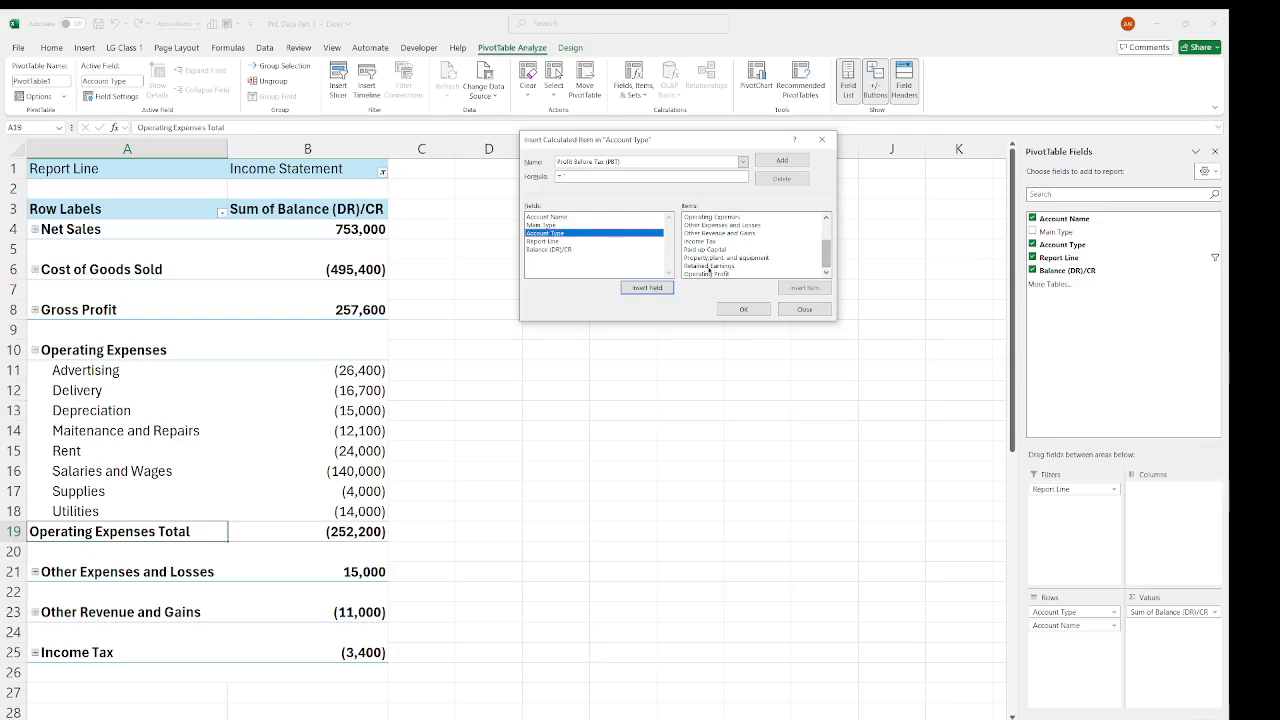
left_click(790, 273)
left_click(790, 286)
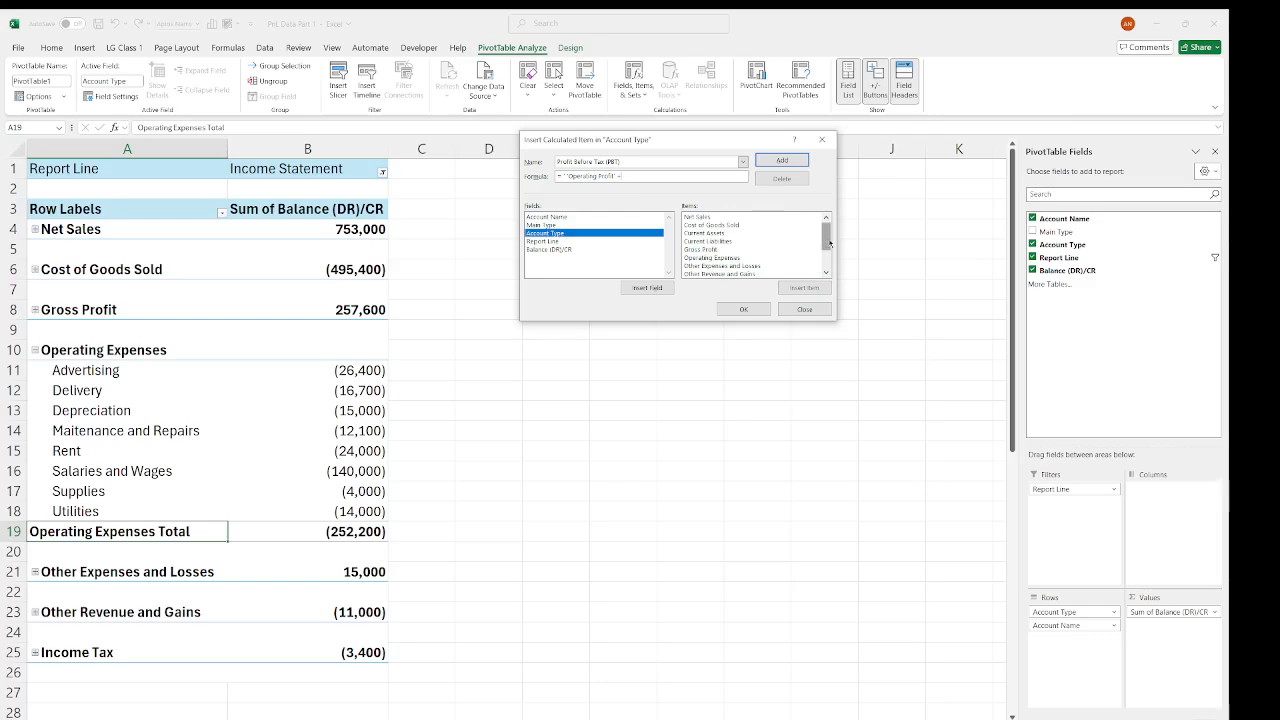
- Extend the formula with + 'Other Expenses and Losses' + 'Other Revenue and Gains' and try to add the item
left_click(746, 266)
left_click(796, 286)
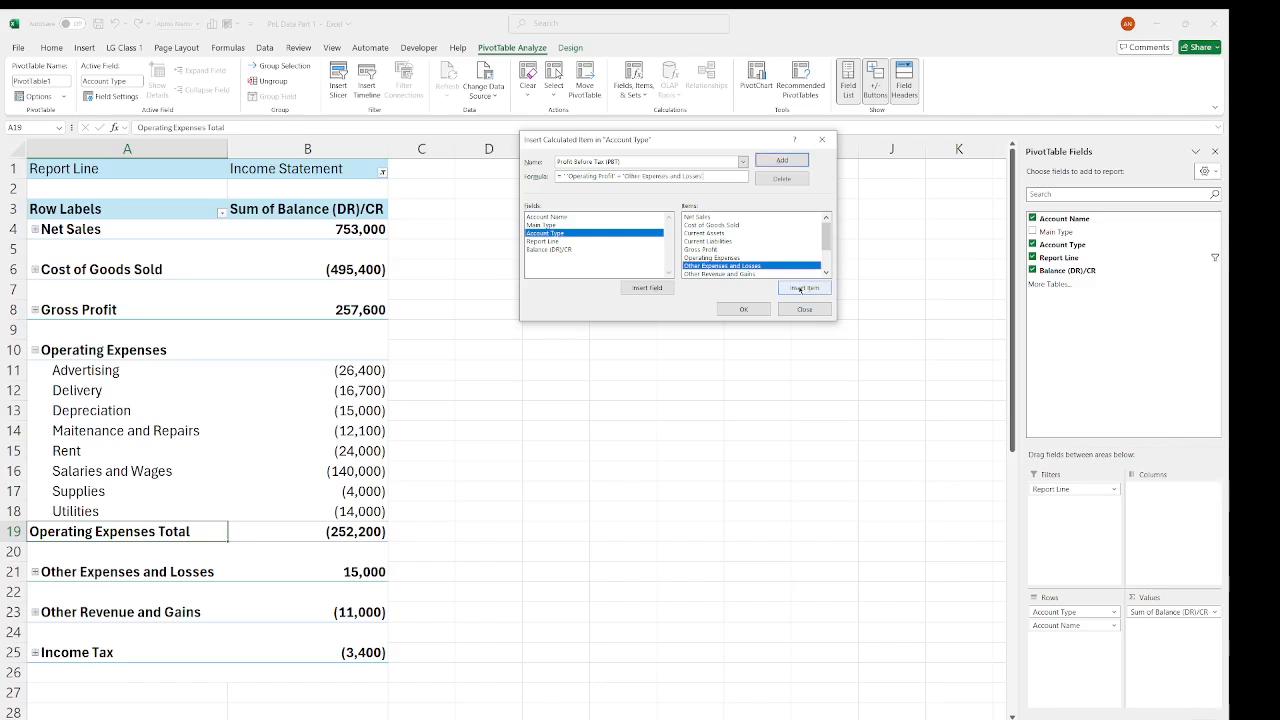
type("-")
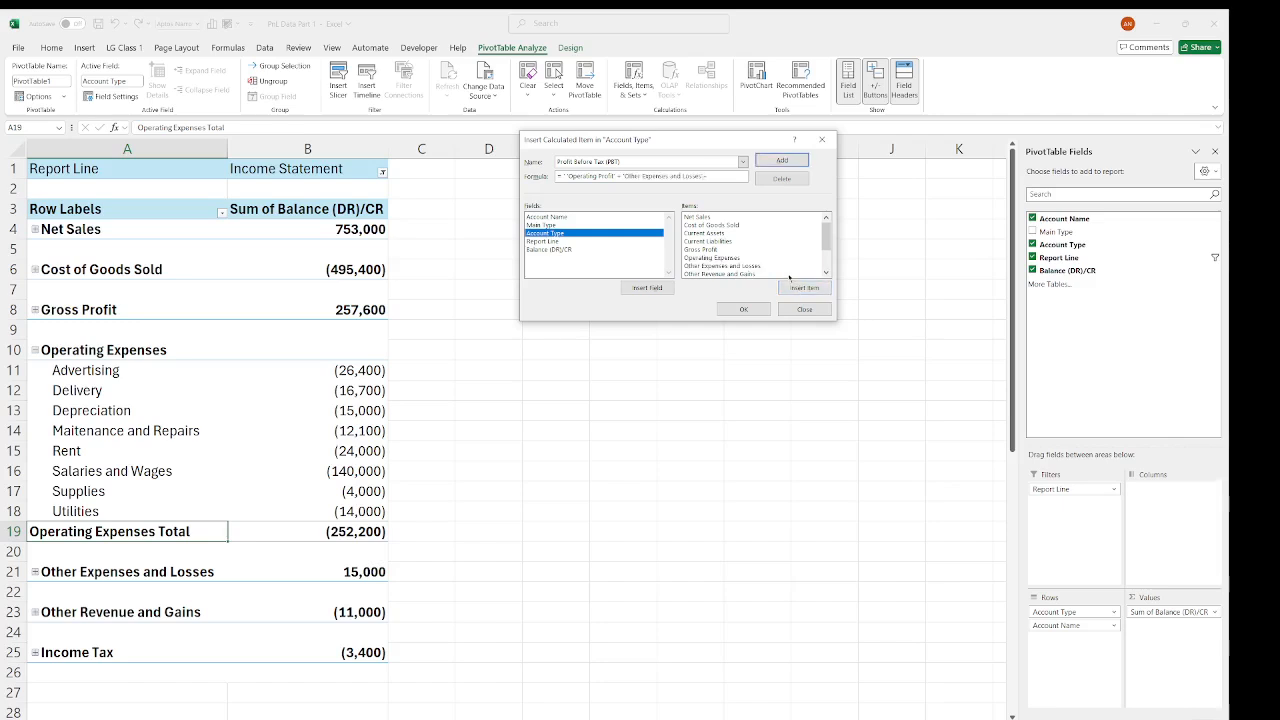
left_click(732, 274)
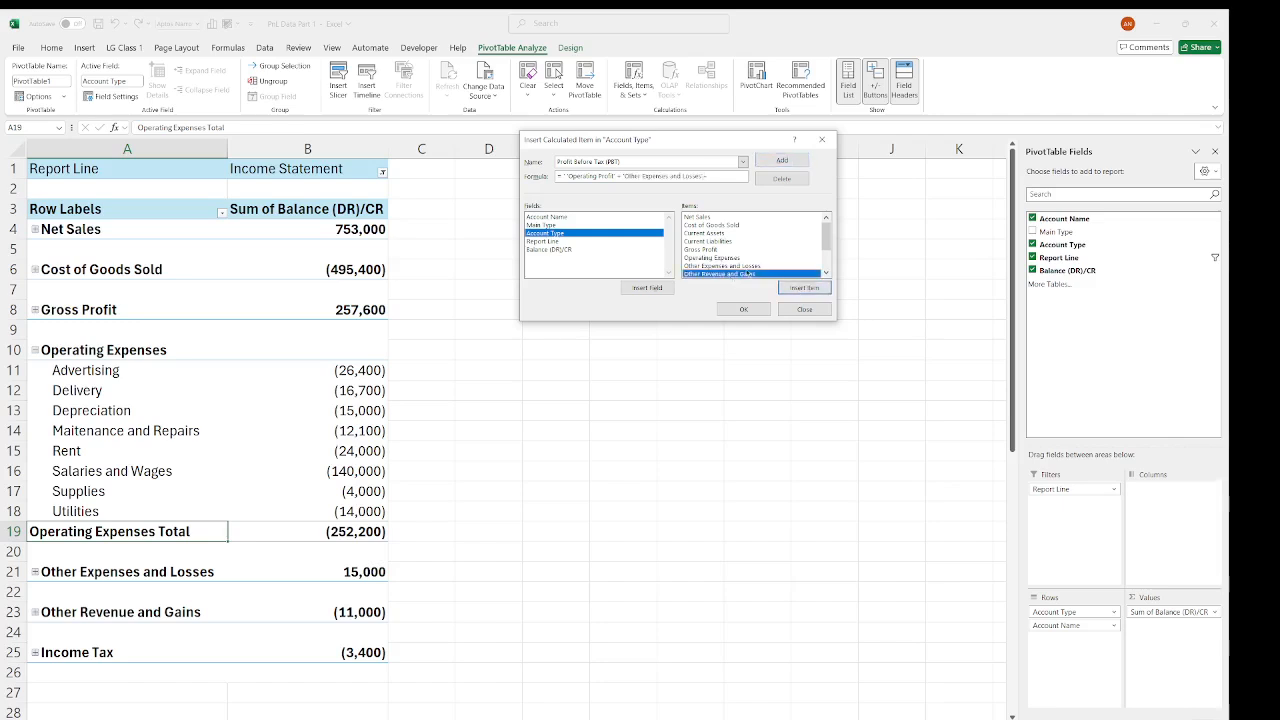
left_click(810, 289)
left_click(776, 162)
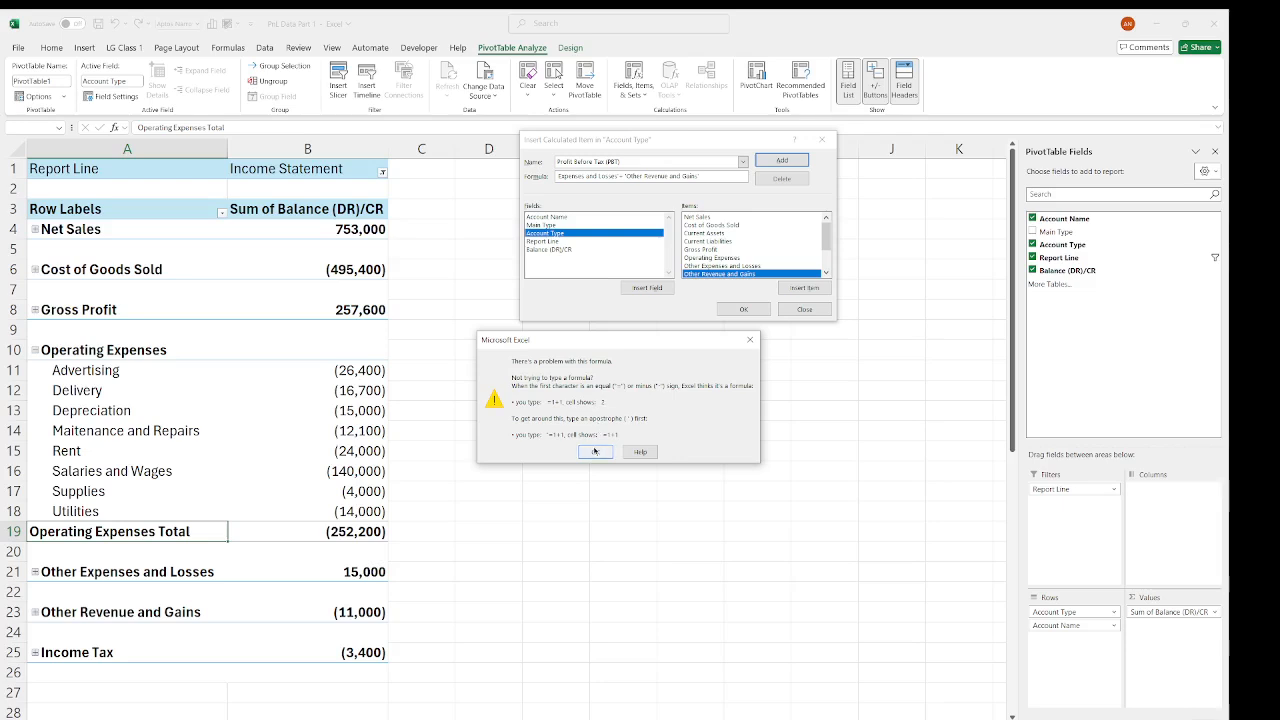
- Remove the stray apostrophe at the start of the formula and add the Profit Before Tax (PBT) item
left_click(594, 451)
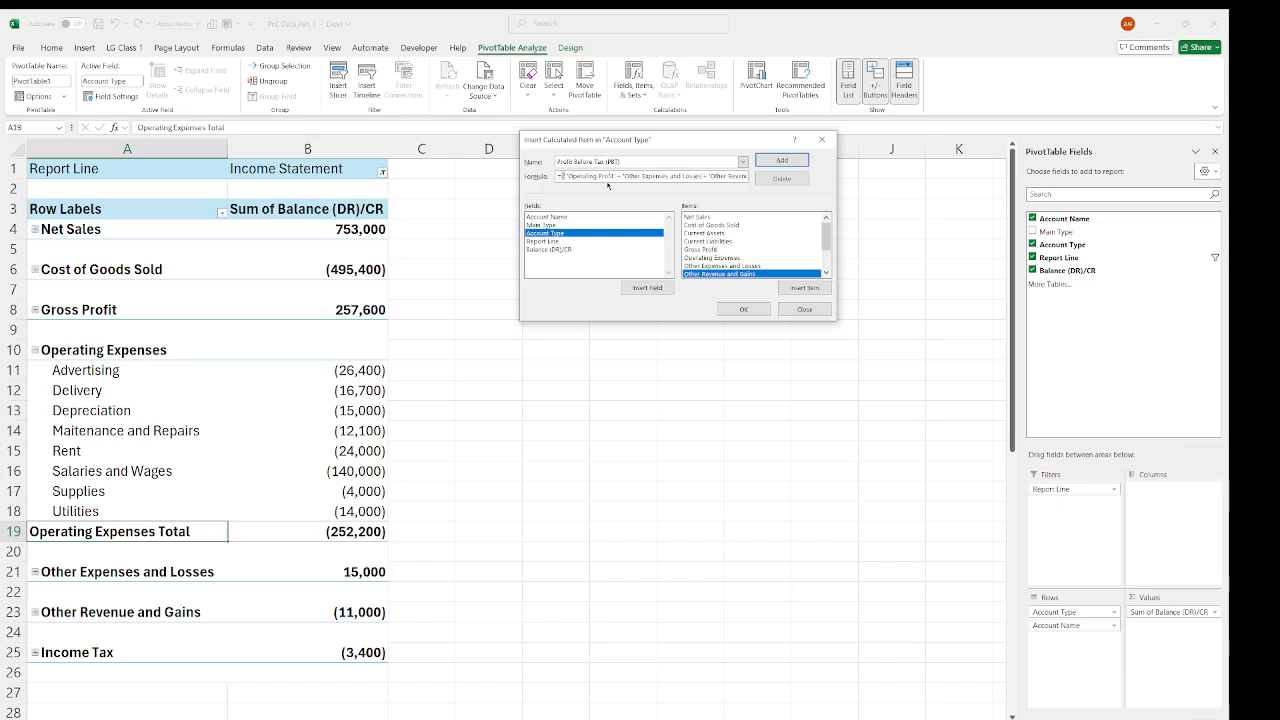
key("BackSpace")
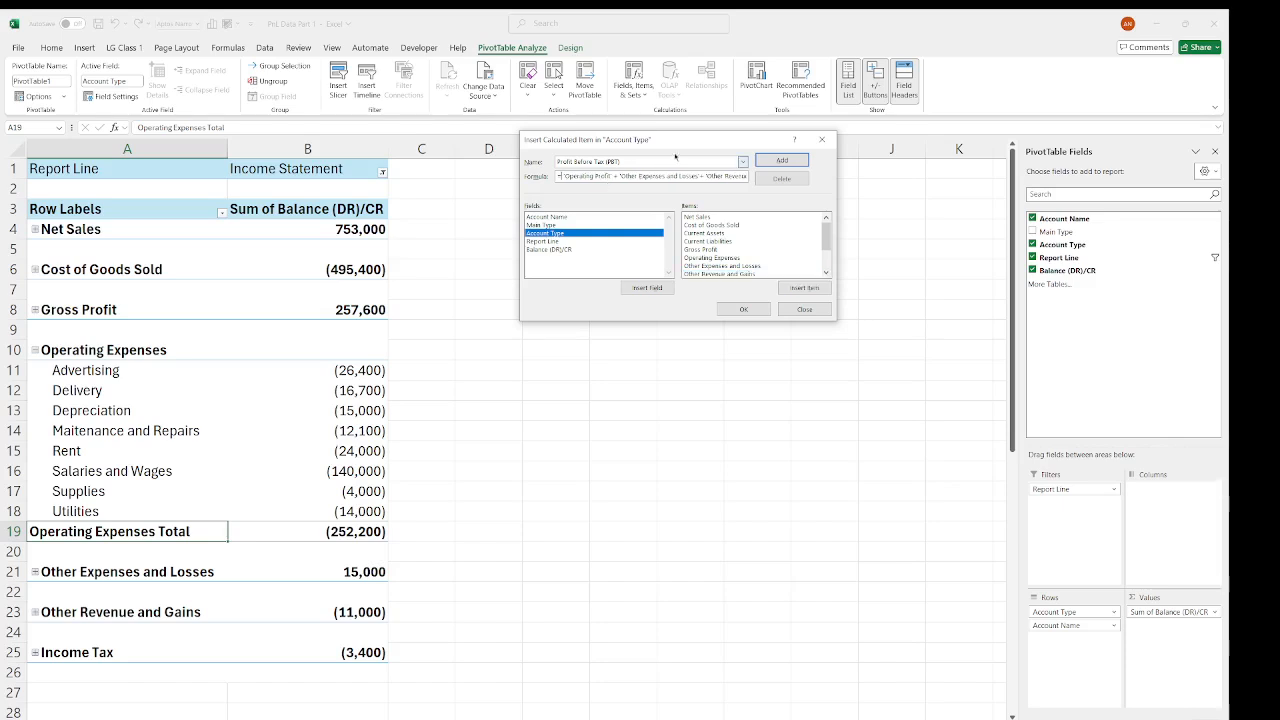
left_click(784, 162)
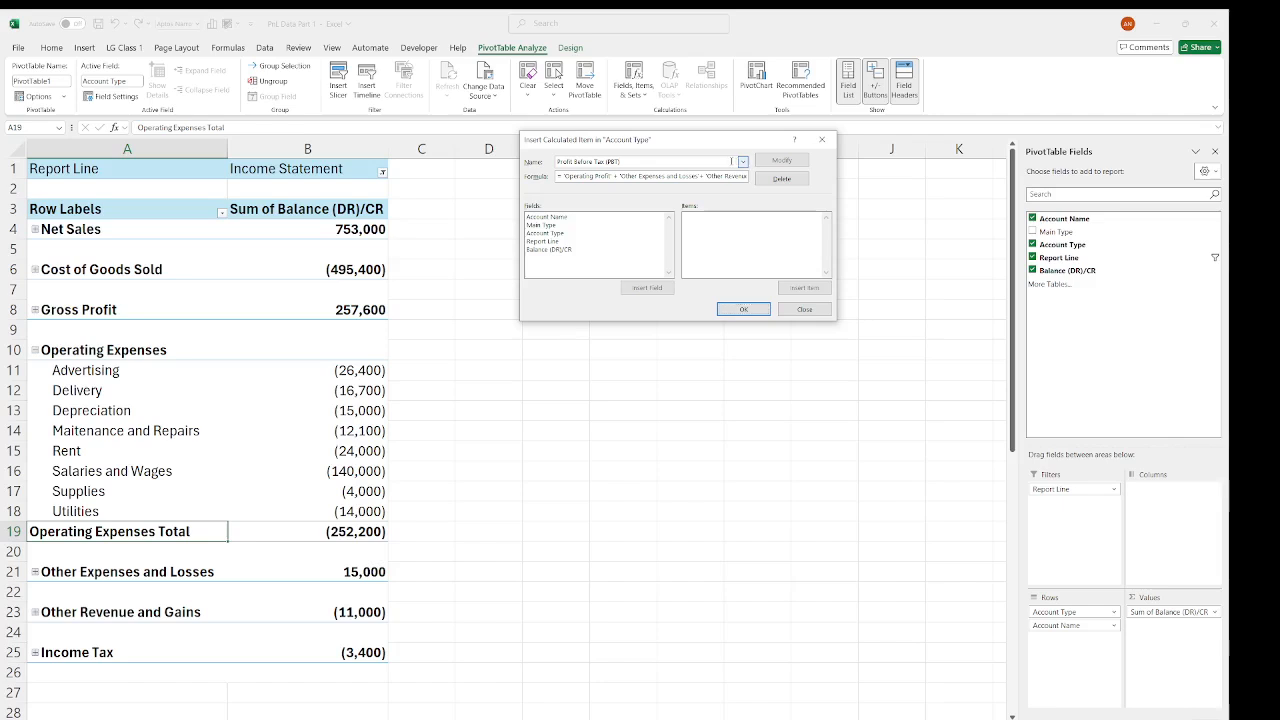
- Replace the calculated item name with Net Profit to start a further Account Type item
key("BackSpace")
key("BackSpace")
key("BackSpace")
key("BackSpace")
key("BackSpace")
key("BackSpace")
key("BackSpace")
key("BackSpace")
key("BackSpace")
key("BackSpace")
key("BackSpace")
key("BackSpace")
key("BackSpace")
key("BackSpace")
key("BackSpace")
key("BackSpace")
key("BackSpace")
key("BackSpace")
key("BackSpace")
key("BackSpace")
type("Net Profit")
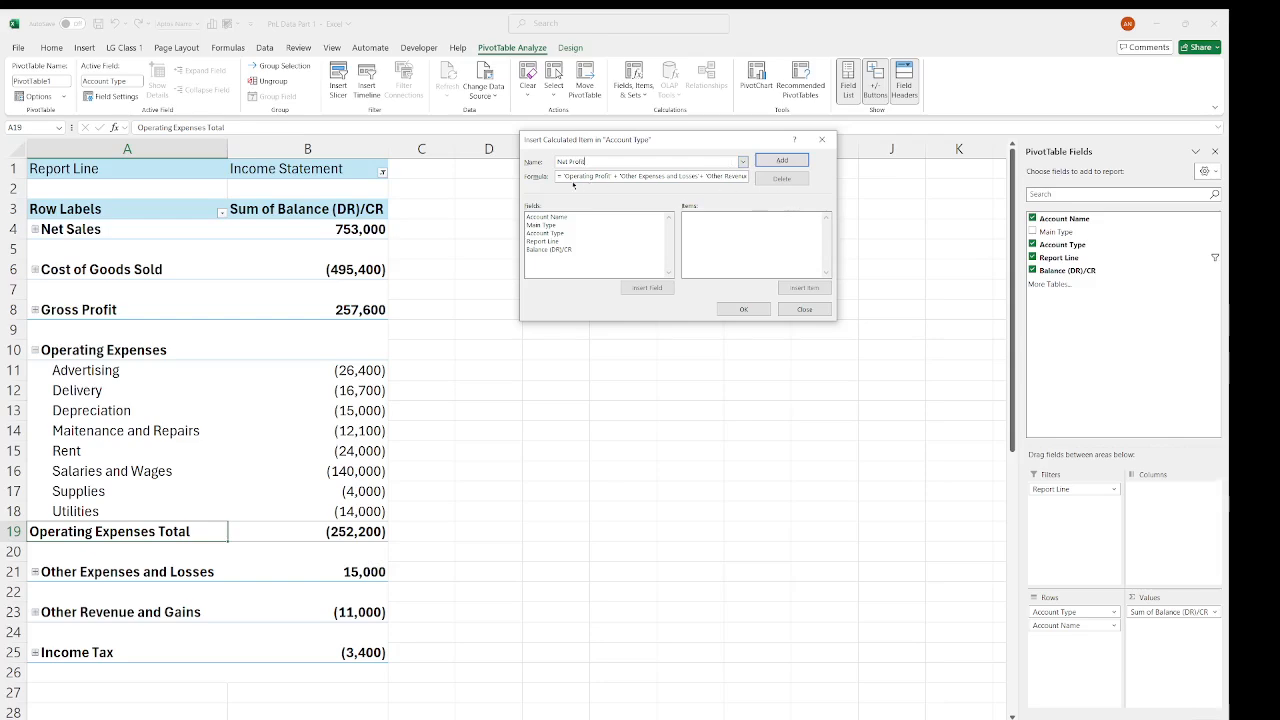
- Clear the Net Profit formula and begin it with the Profit Before Tax (PBT) item from Account Type
left_click_drag(562, 176, 758, 182)
key("BackSpace")
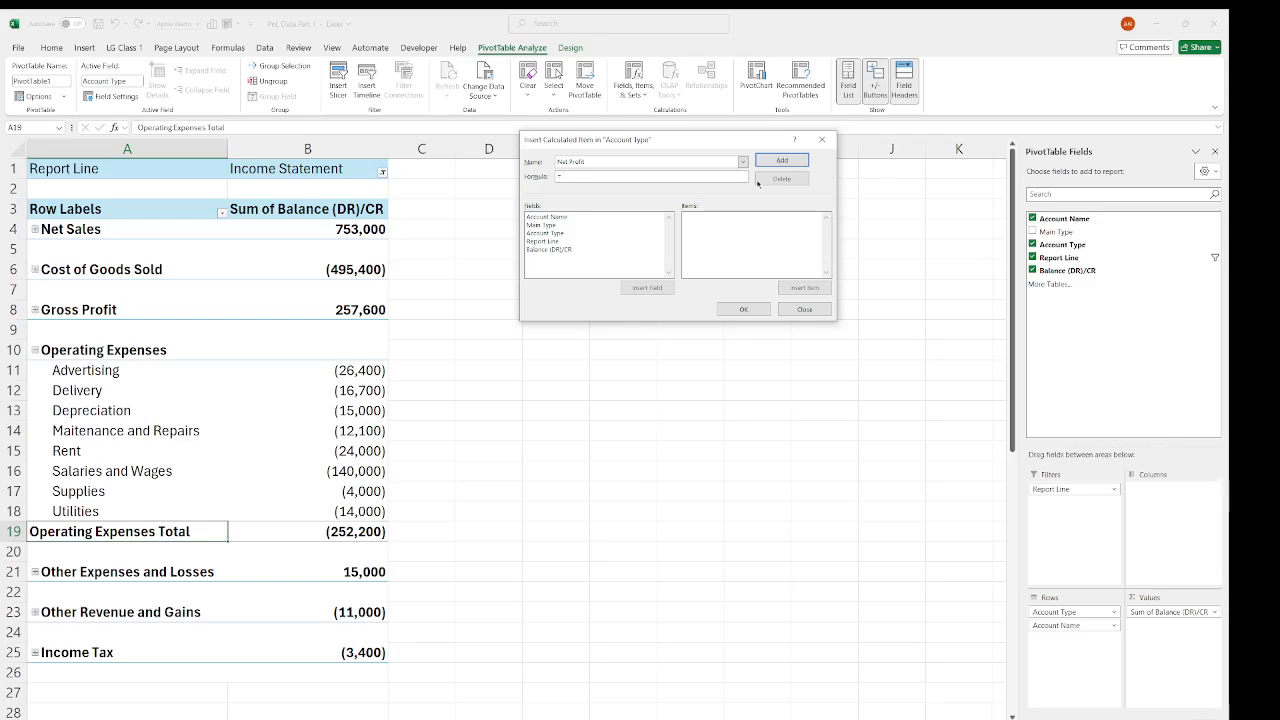
left_click(550, 233)
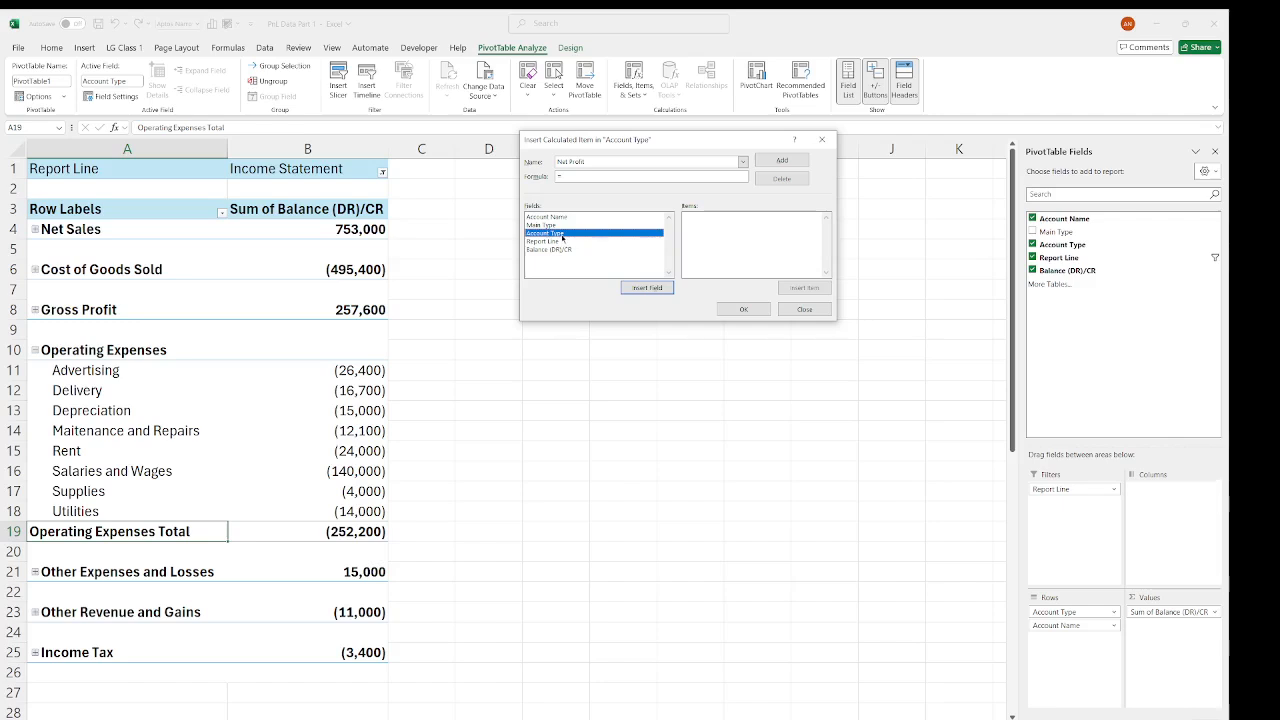
left_click(562, 236)
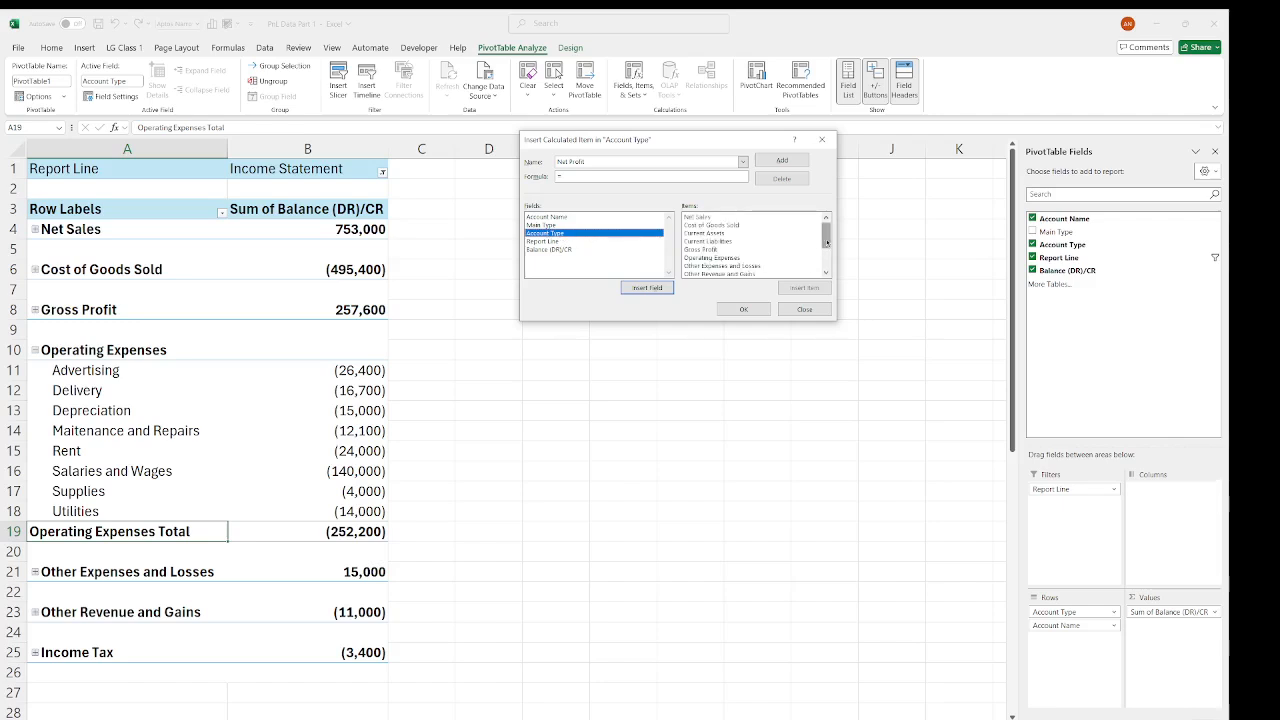
scroll(735, 265, "down", 2)
left_click(720, 273)
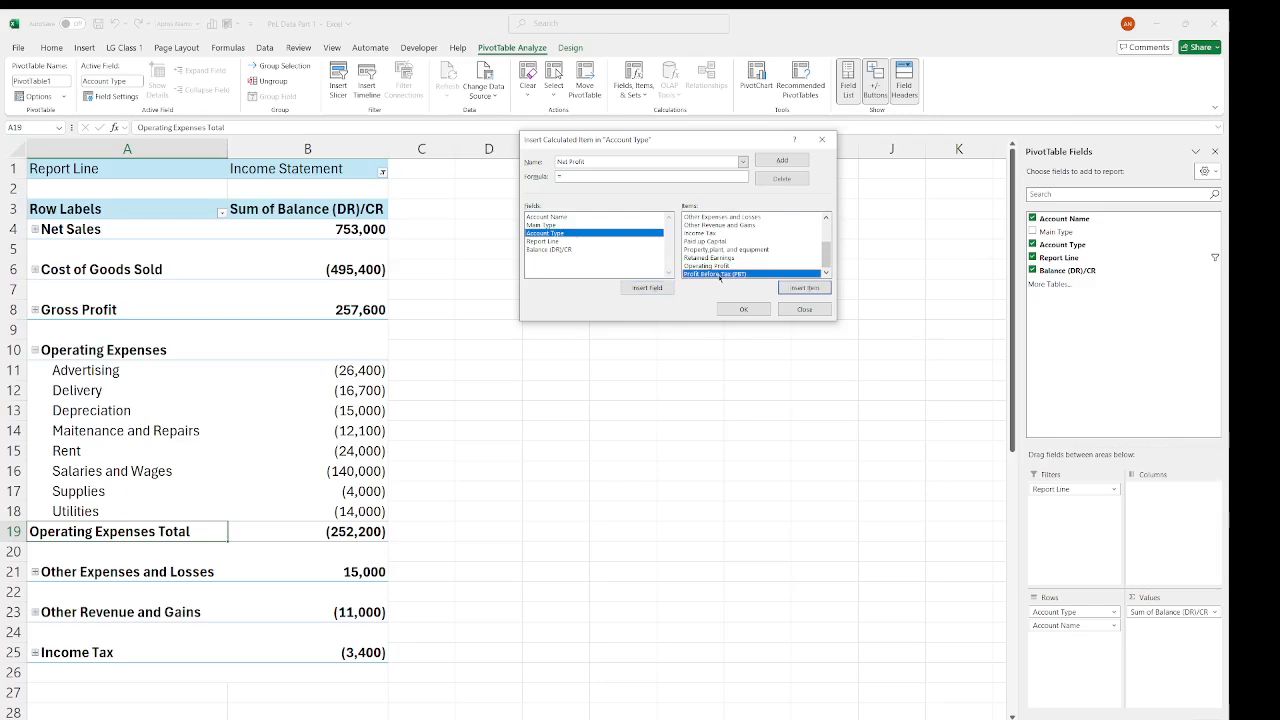
left_click(798, 288)
- Complete the Net Profit formula with + 'Income Tax', add the item and apply the calculated items to the PivotTable
type("-")
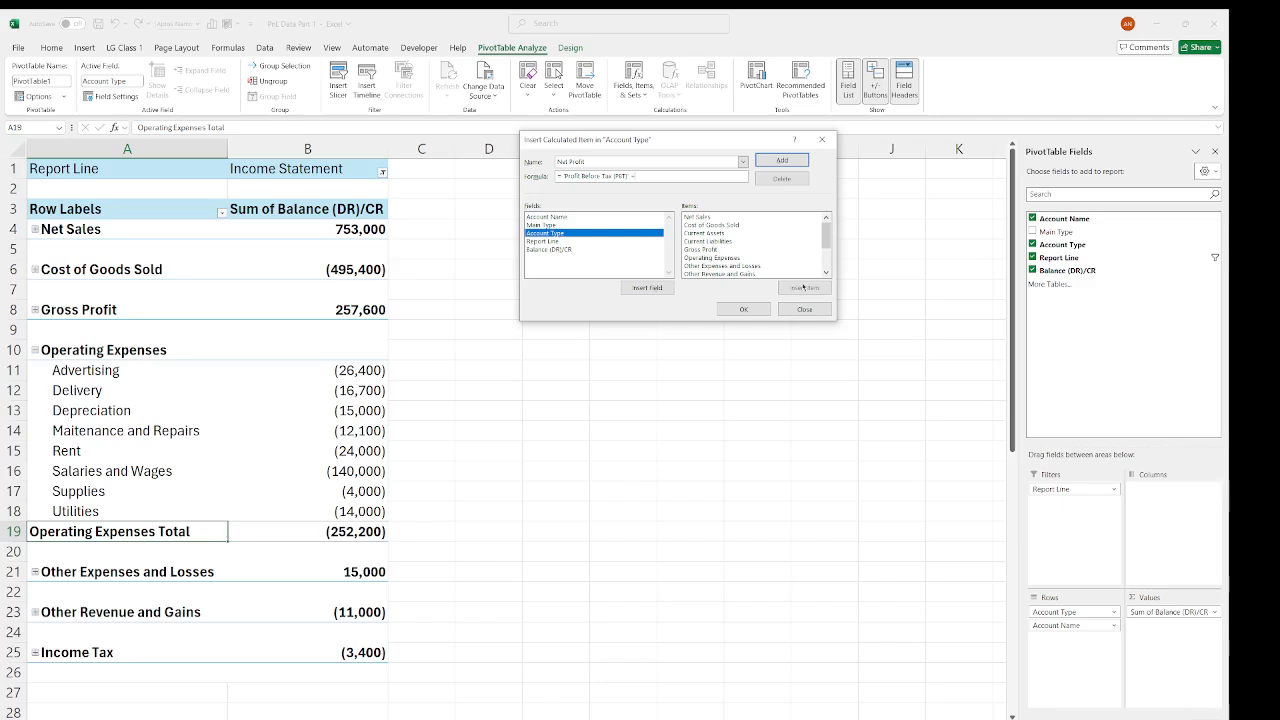
left_click_drag(827, 236, 832, 265)
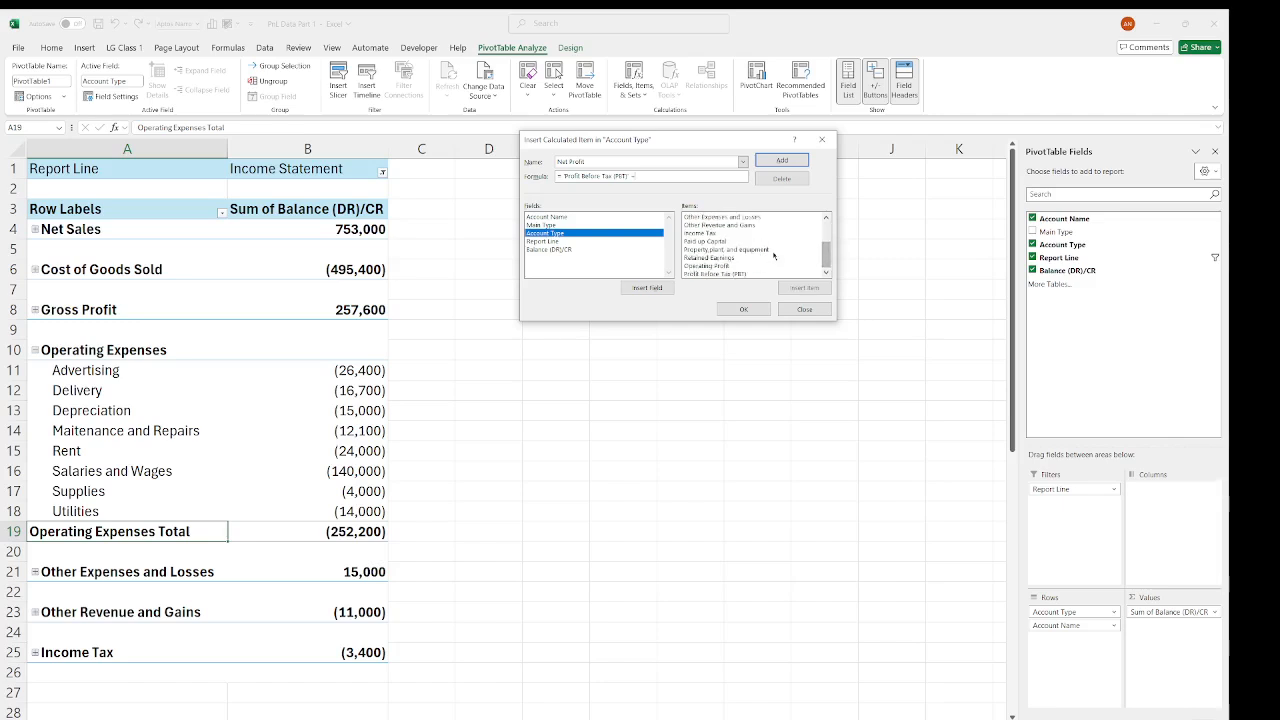
left_click(735, 233)
left_click(782, 287)
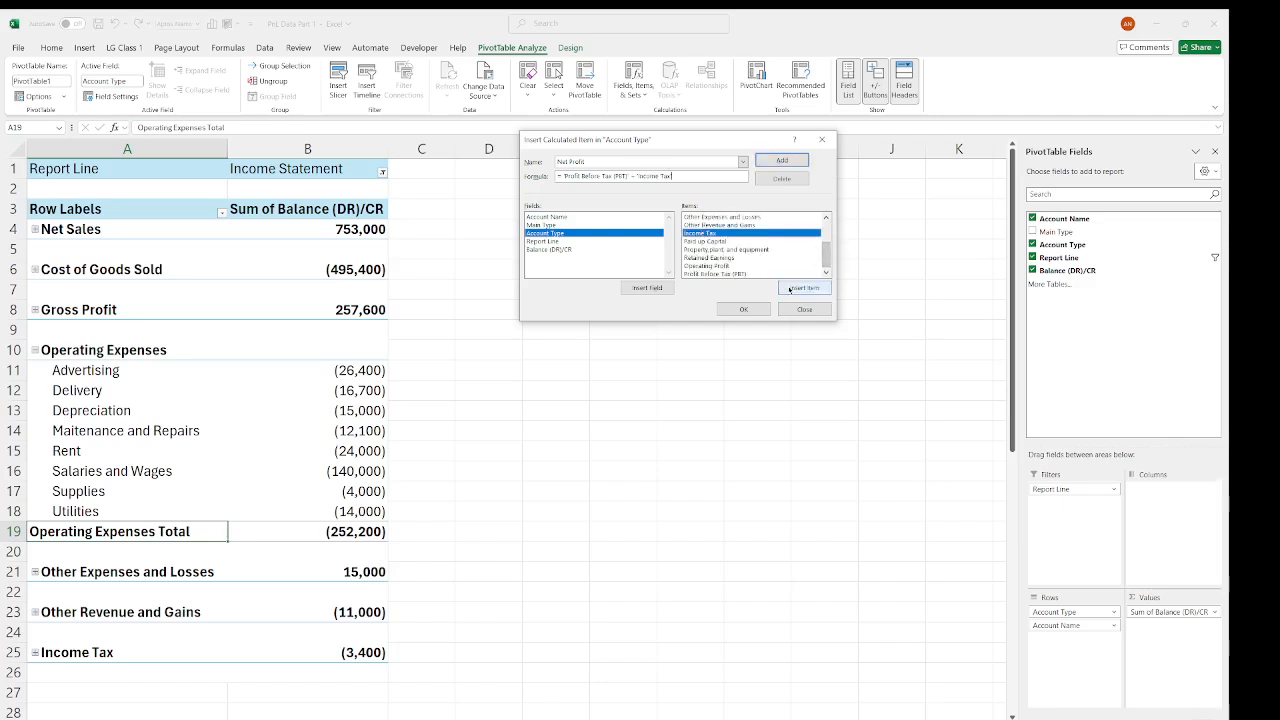
left_click(782, 160)
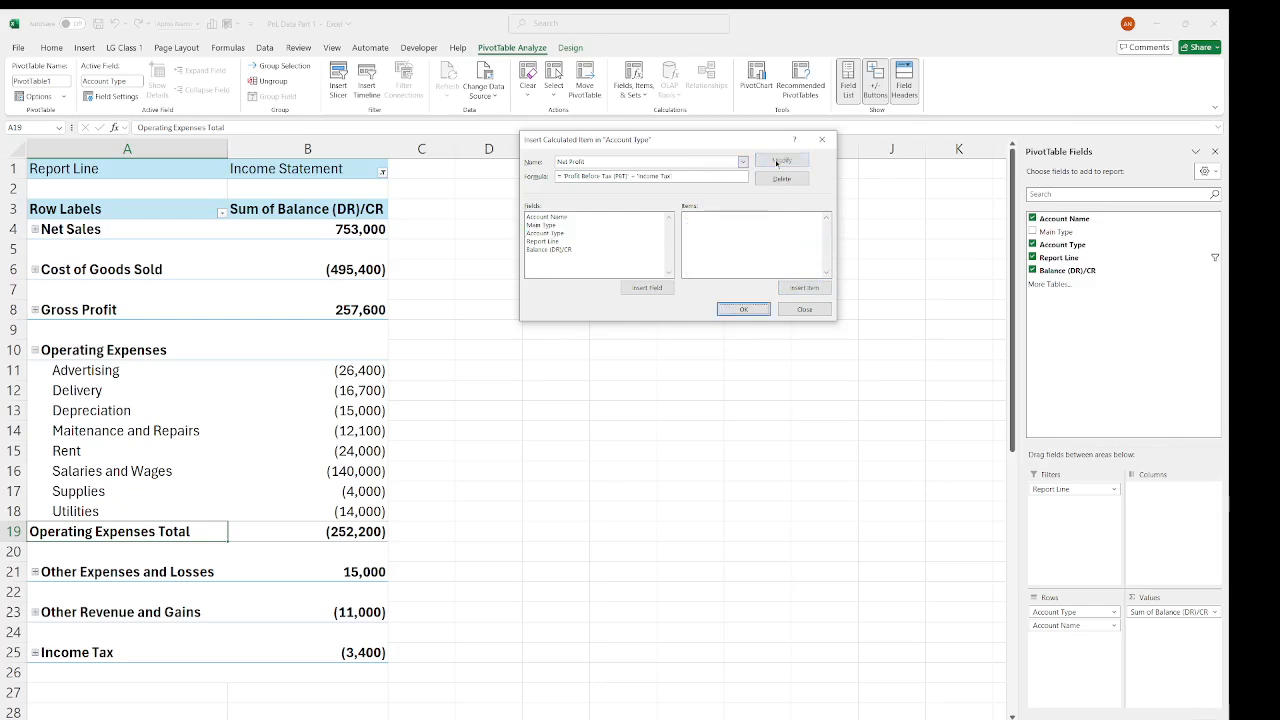
left_click(744, 308)
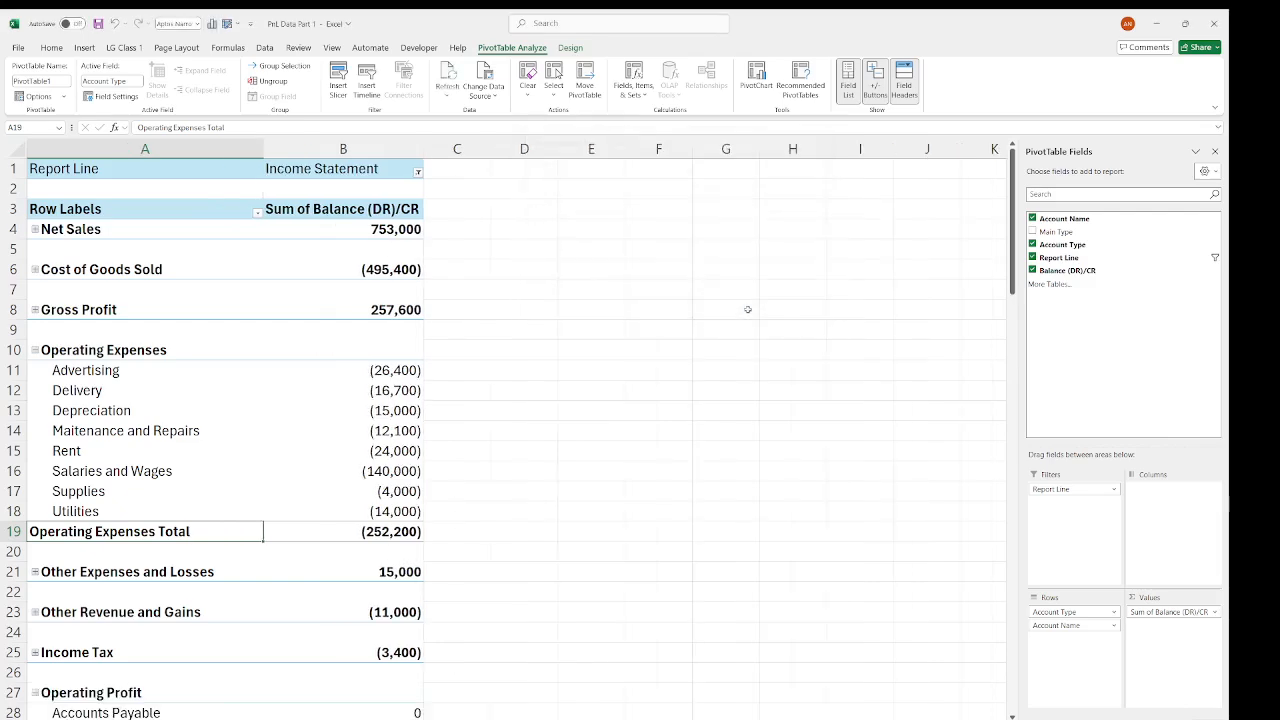
- Collapse the account details under Operating Profit, Profit Before Tax (PBT) and Net Profit in the PivotTable
scroll(269, 524, "down", 4)
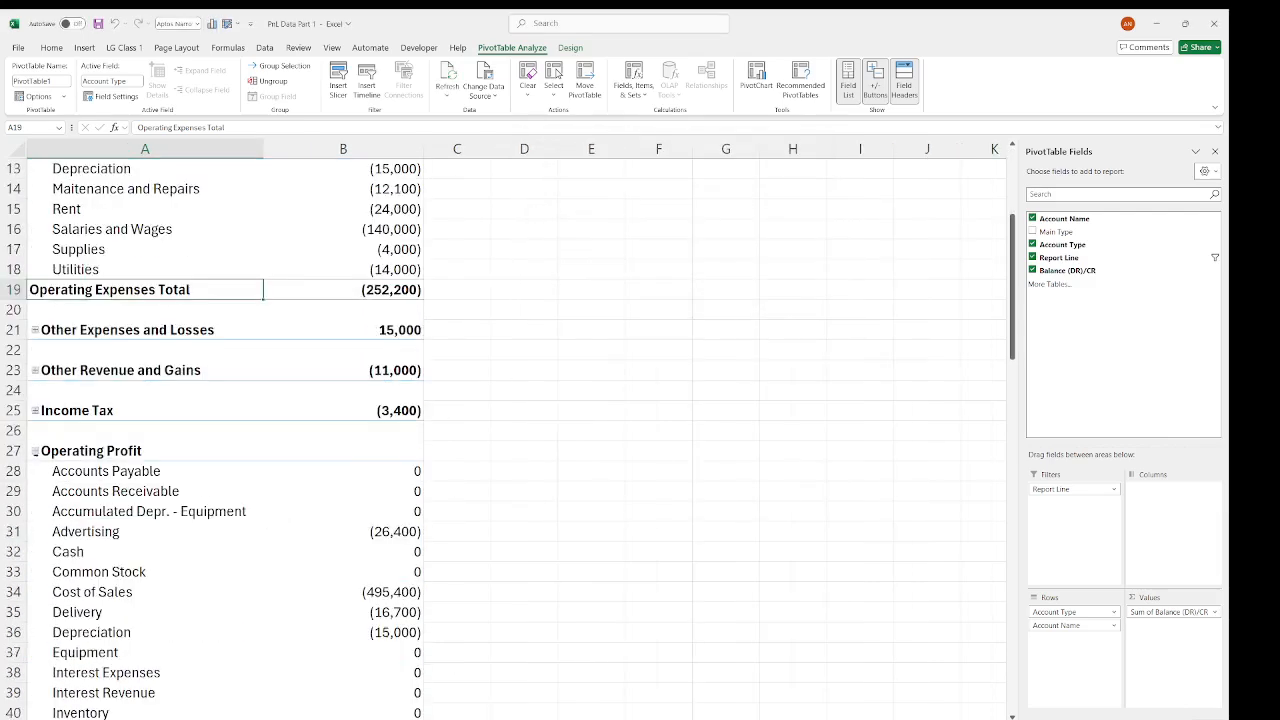
left_click(36, 452)
scroll(45, 452, "down", 2)
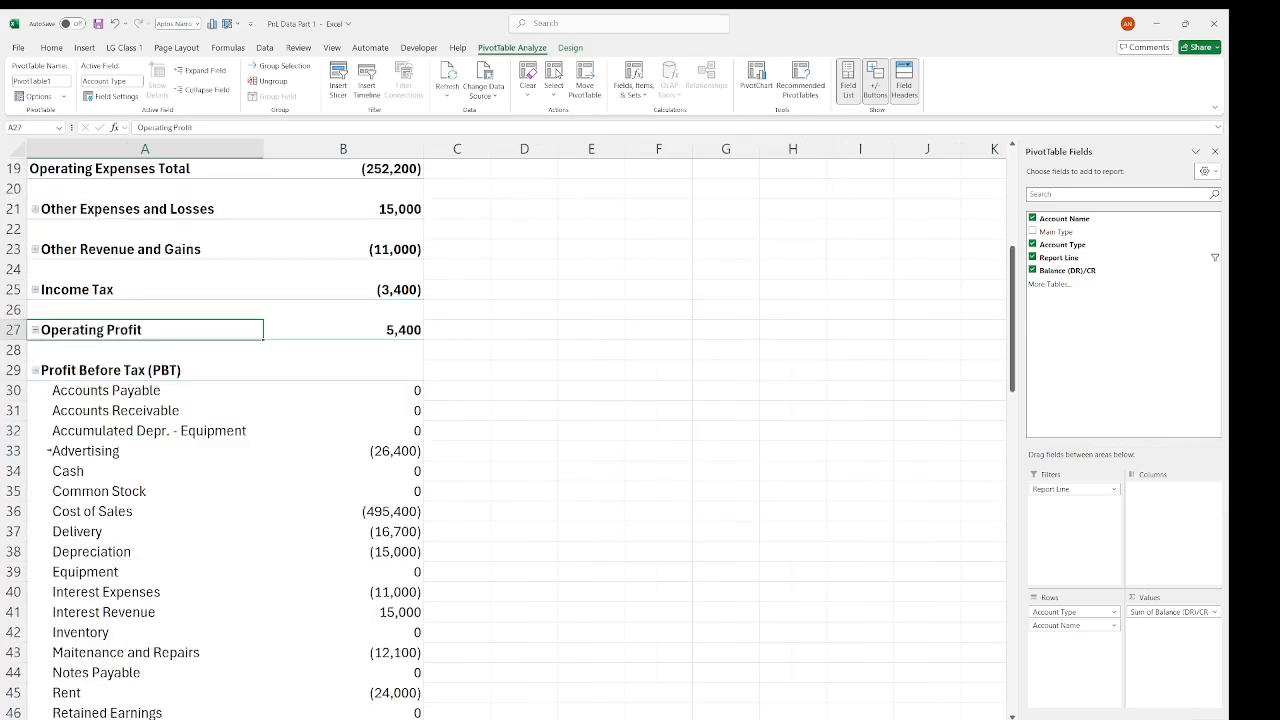
left_click(35, 371)
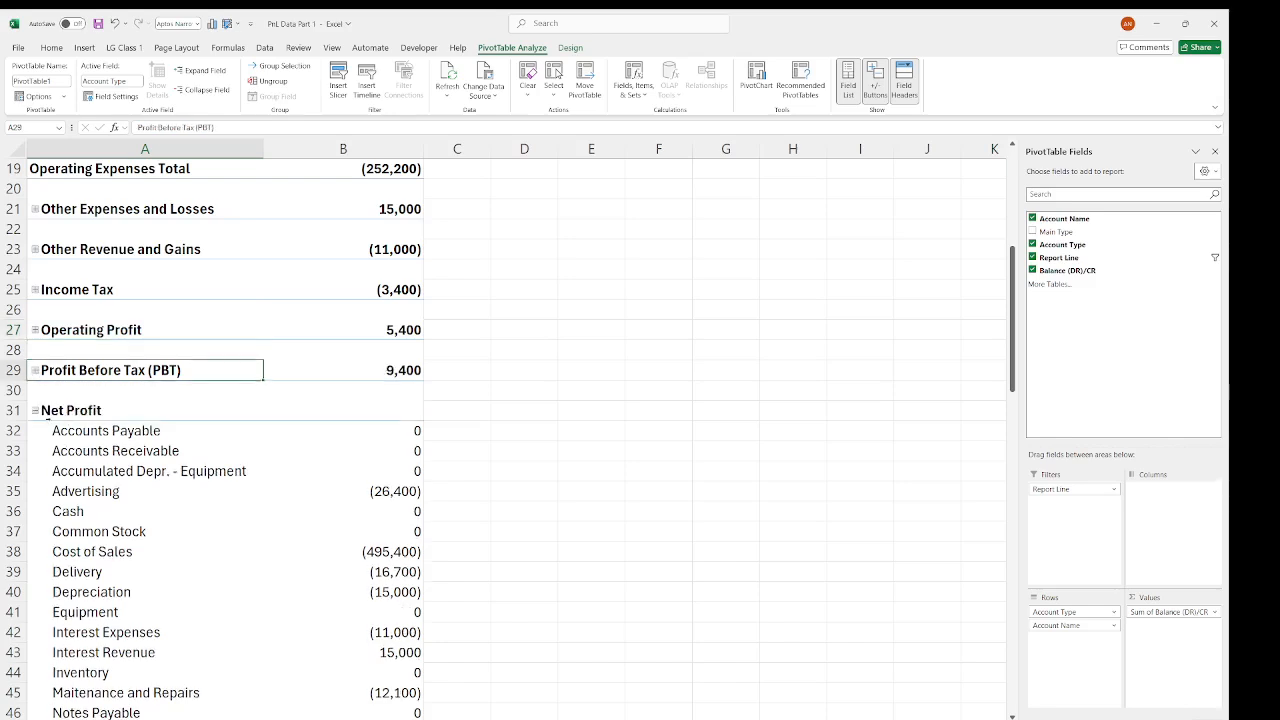
left_click(35, 411)
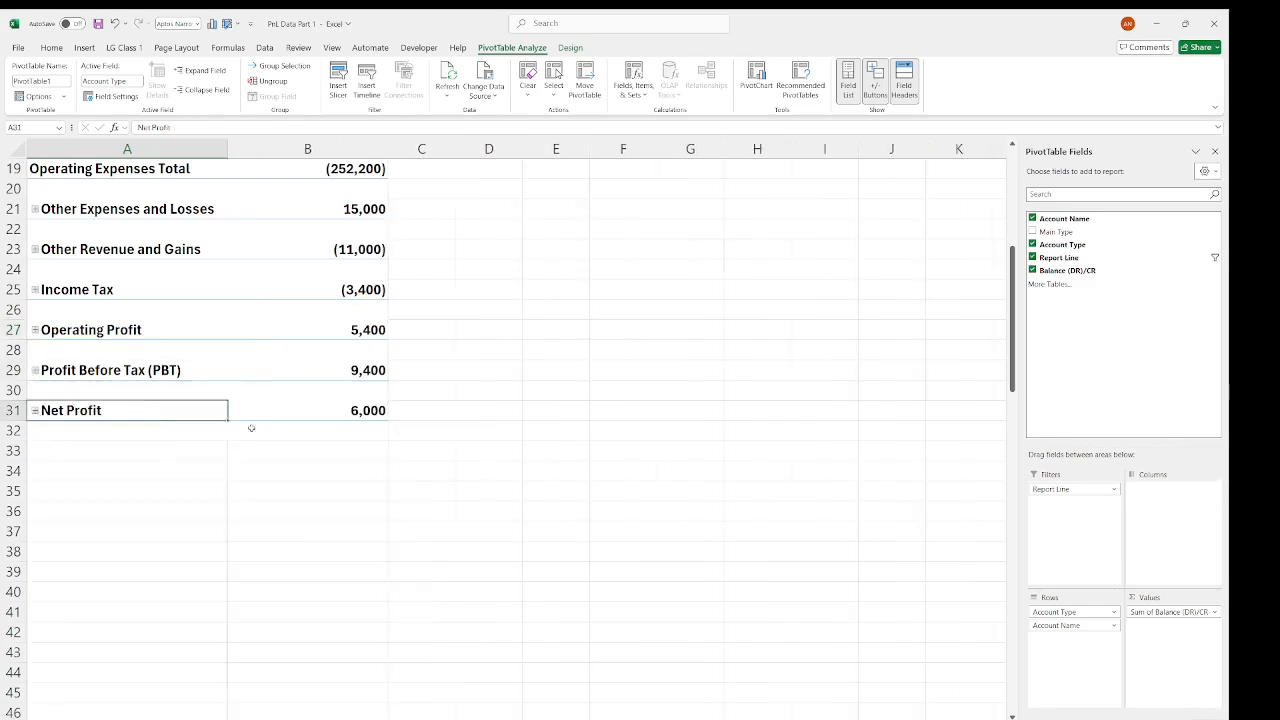
- Move Operating Profit directly above Other Expenses and Losses, and Profit Before Tax (PBT) directly above Income Tax
scroll(261, 427, "up", 2)
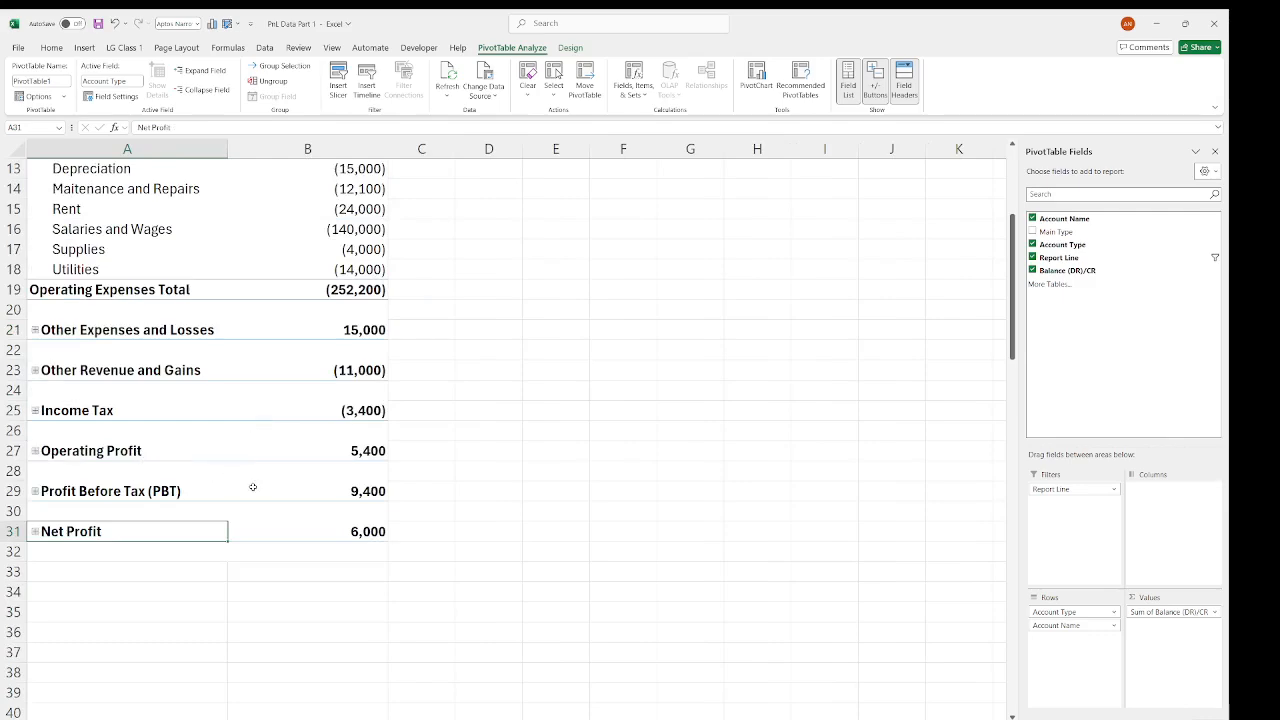
scroll(253, 486, "up", 1)
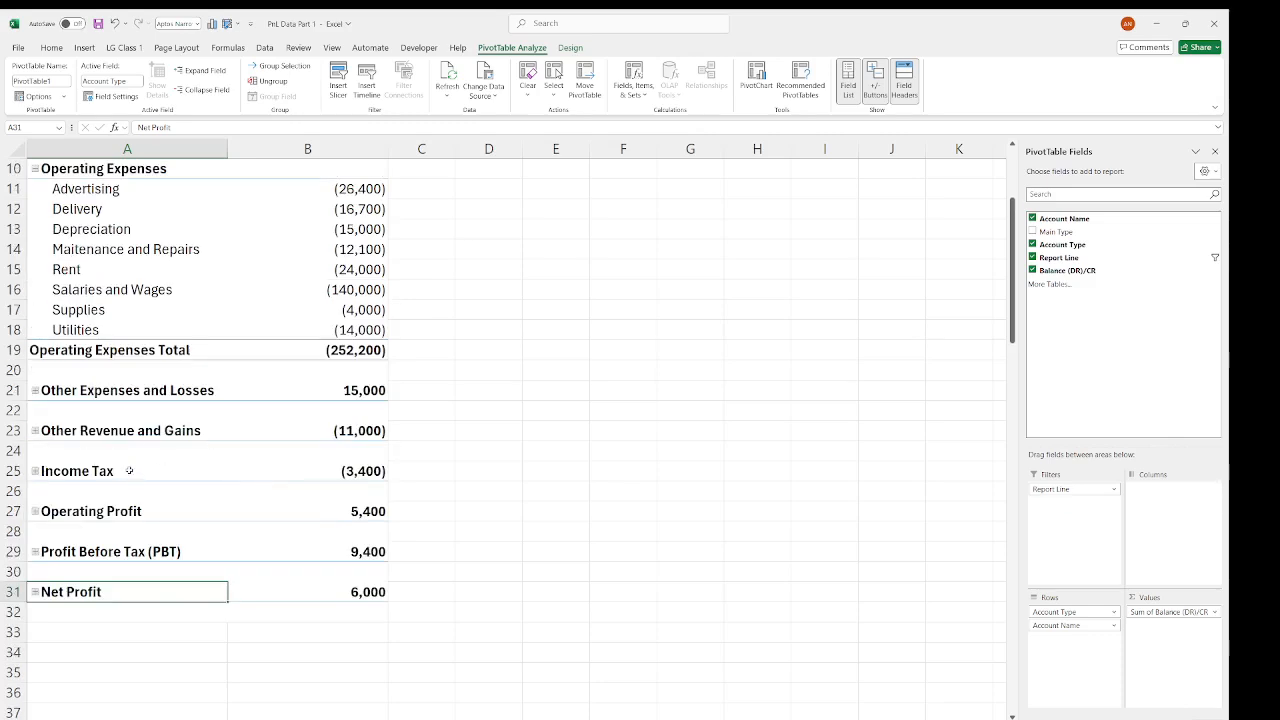
left_click(106, 512)
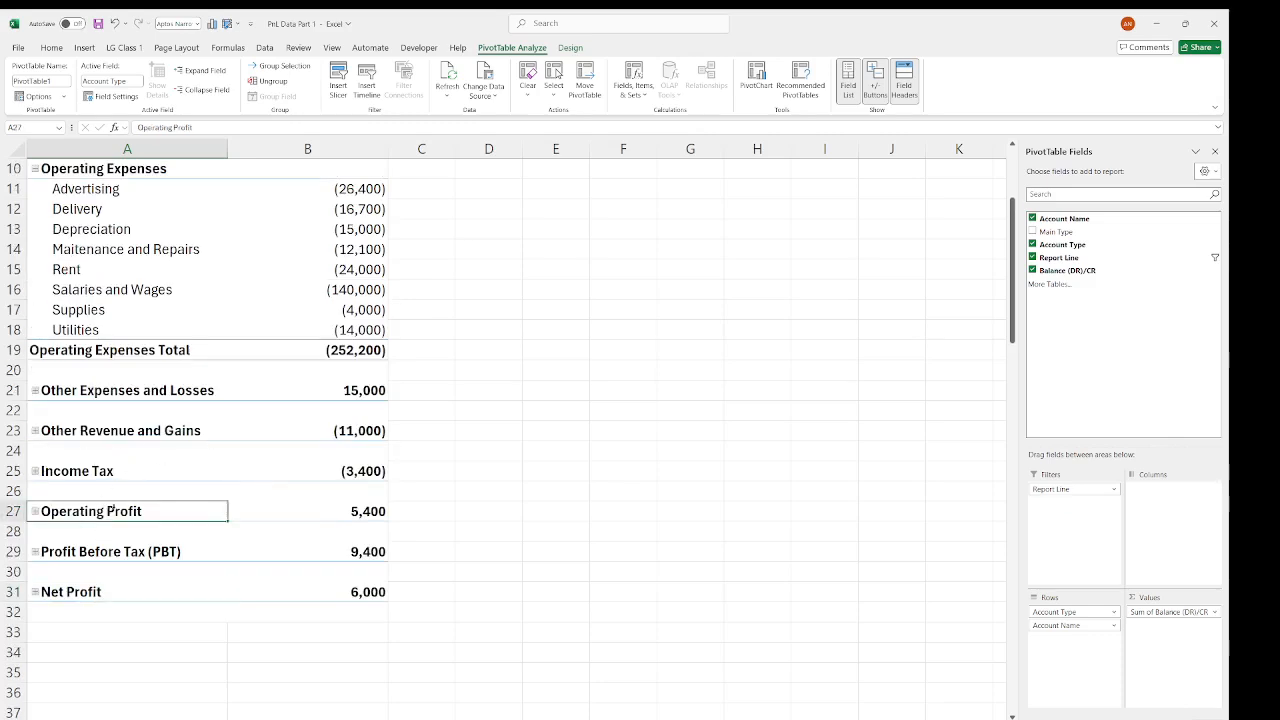
left_click_drag(132, 514, 142, 392)
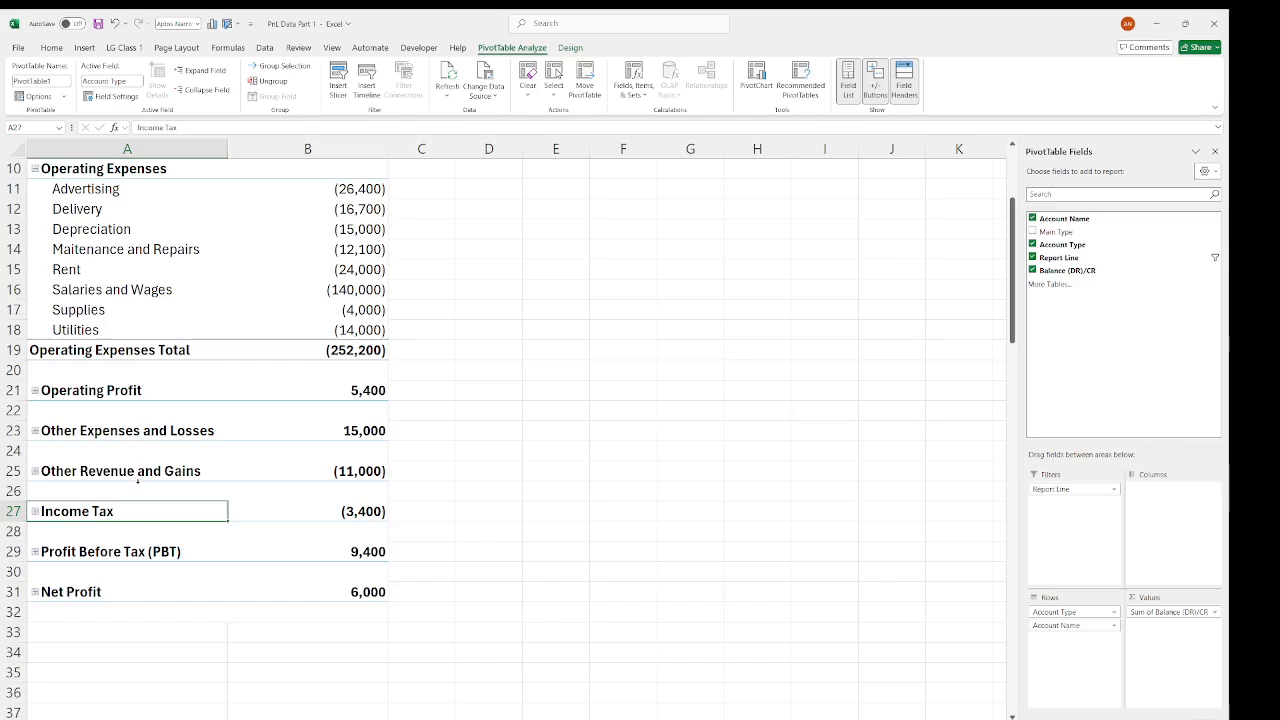
left_click(132, 551)
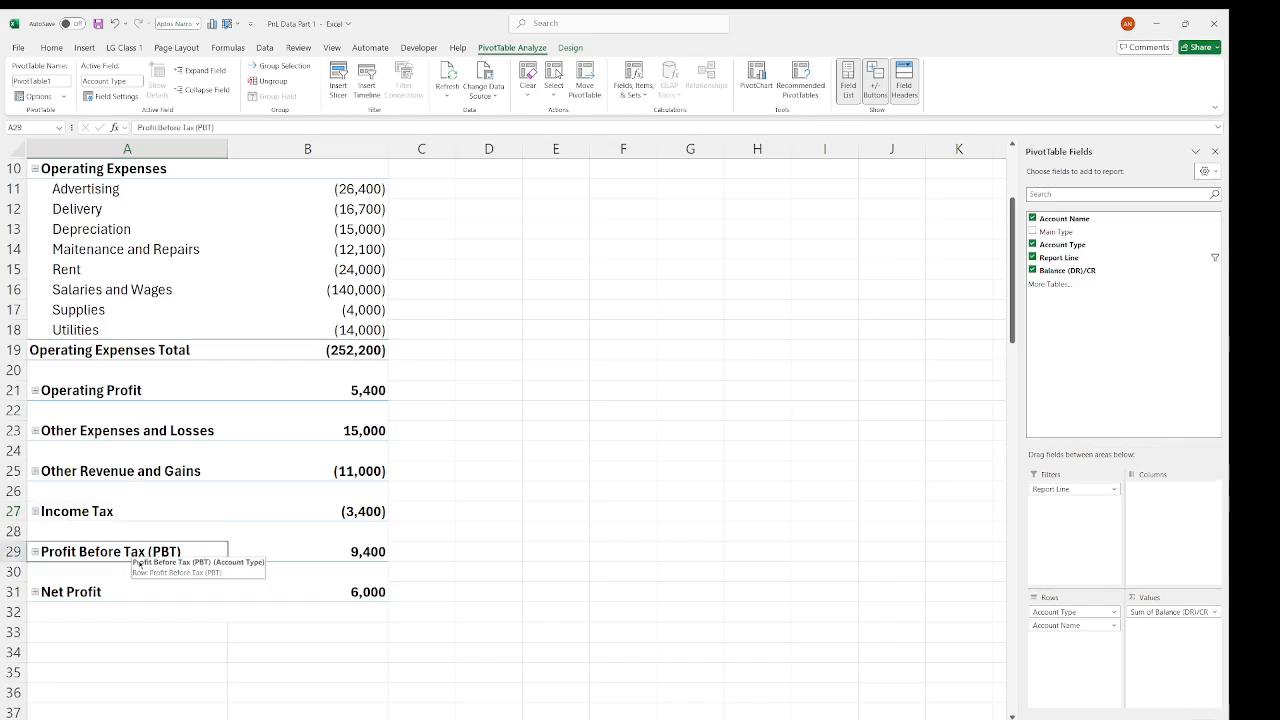
left_click_drag(132, 563, 128, 511)
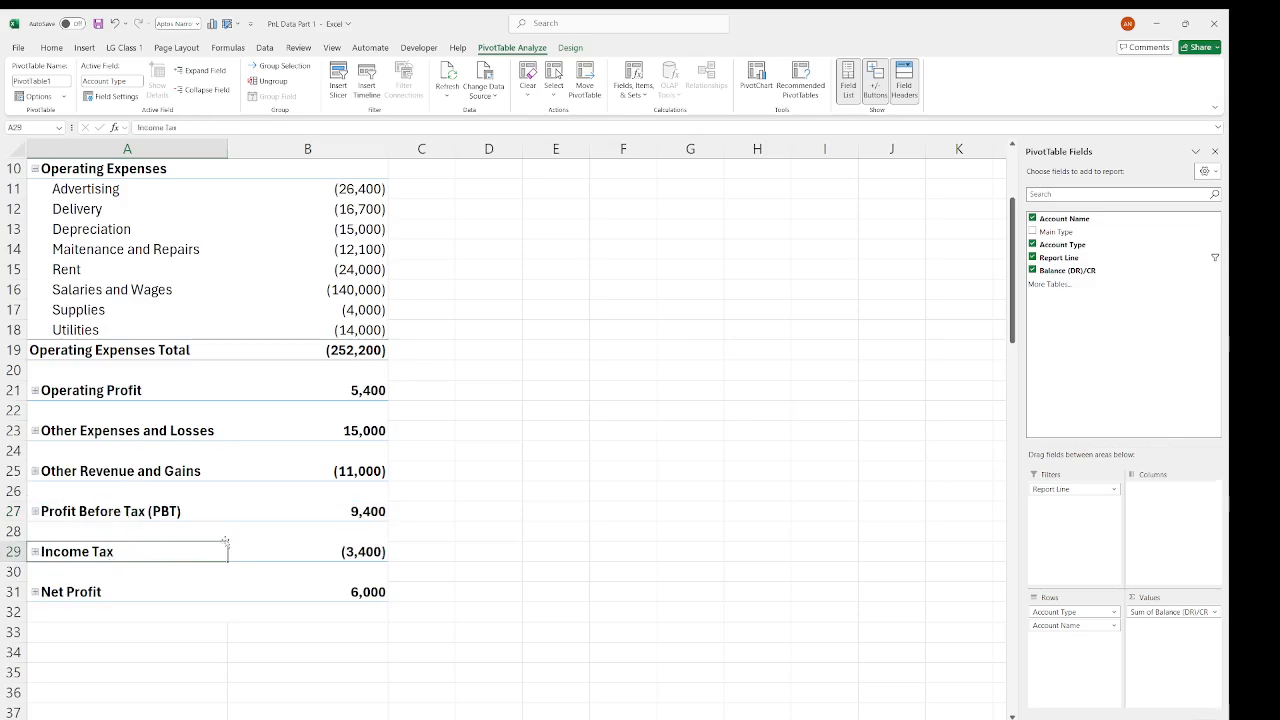
- Insert an empty column before the PivotTable and narrow it to a slim margin
scroll(316, 489, "up", 3)
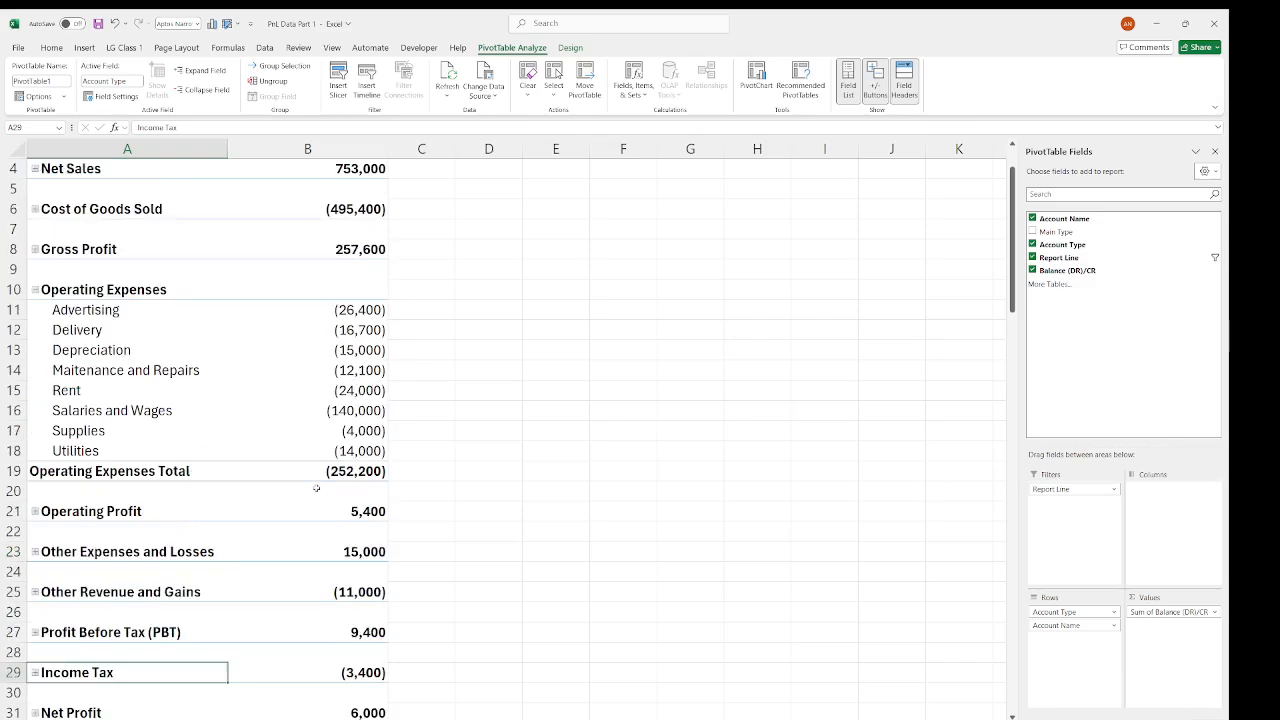
scroll(316, 489, "down", 1, "ctrl")
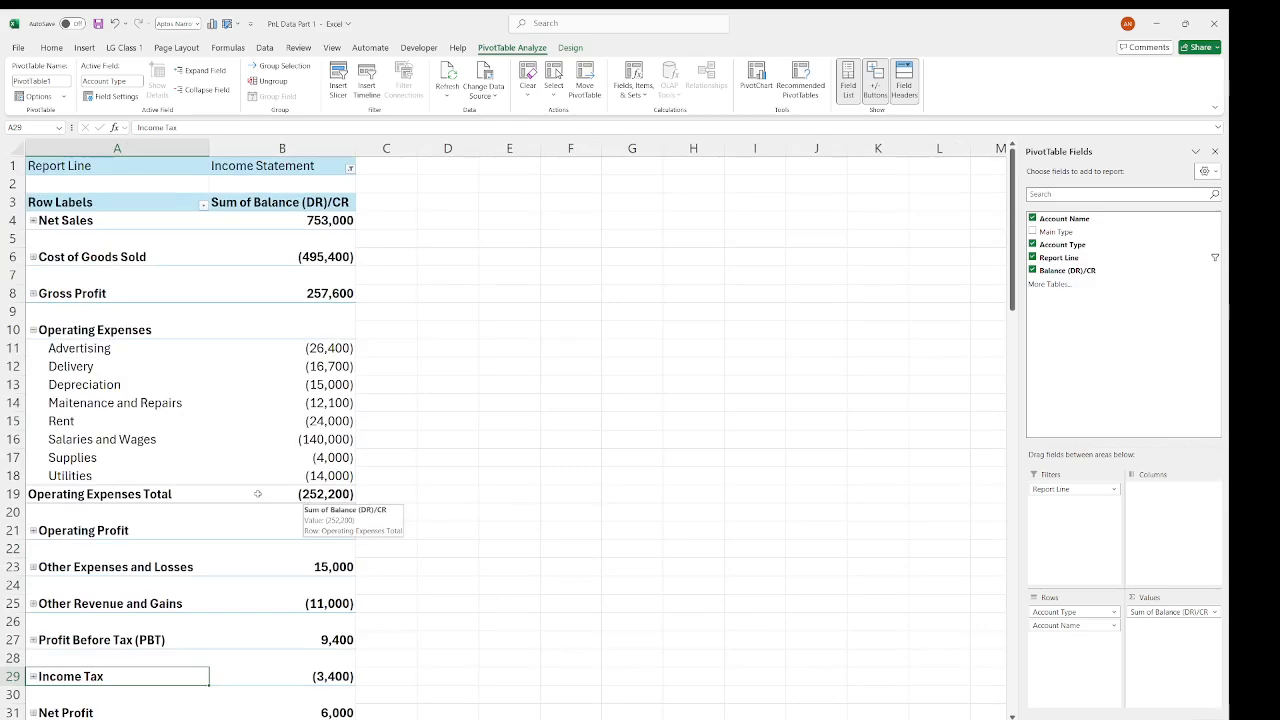
left_click(113, 148)
right_click(113, 148)
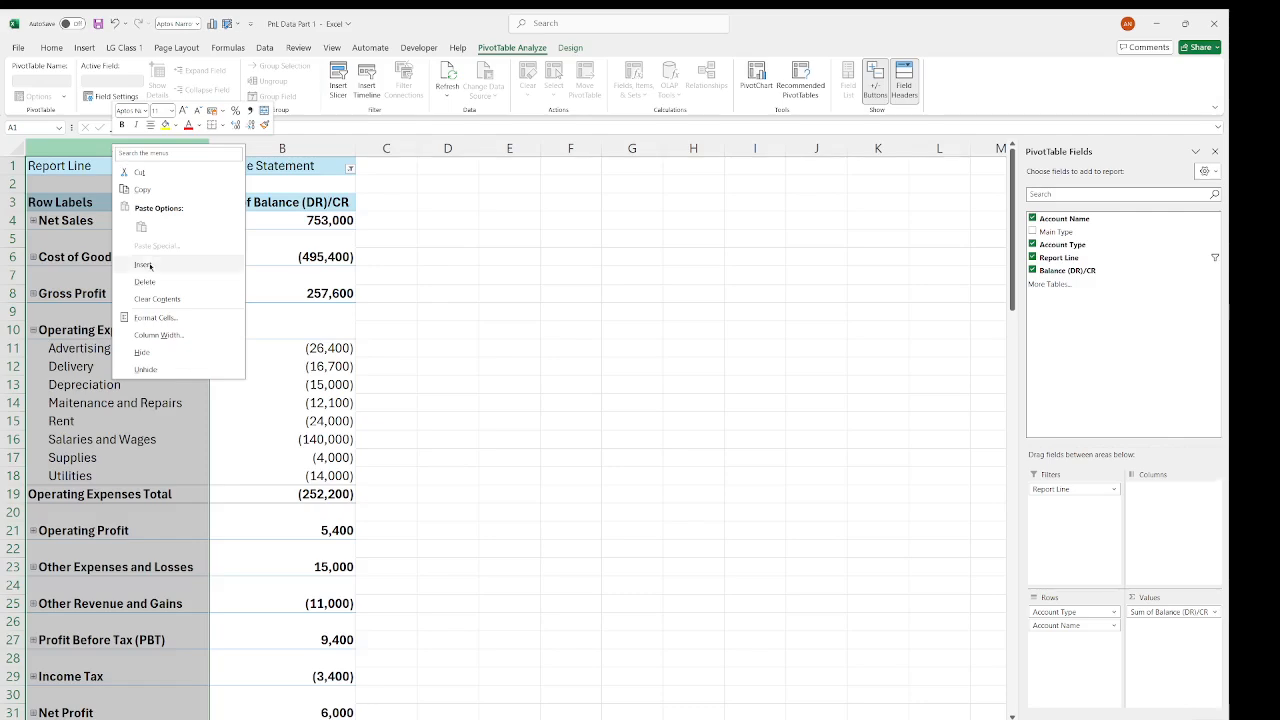
left_click(148, 263)
left_click_drag(88, 148, 50, 148)
left_click(533, 326)
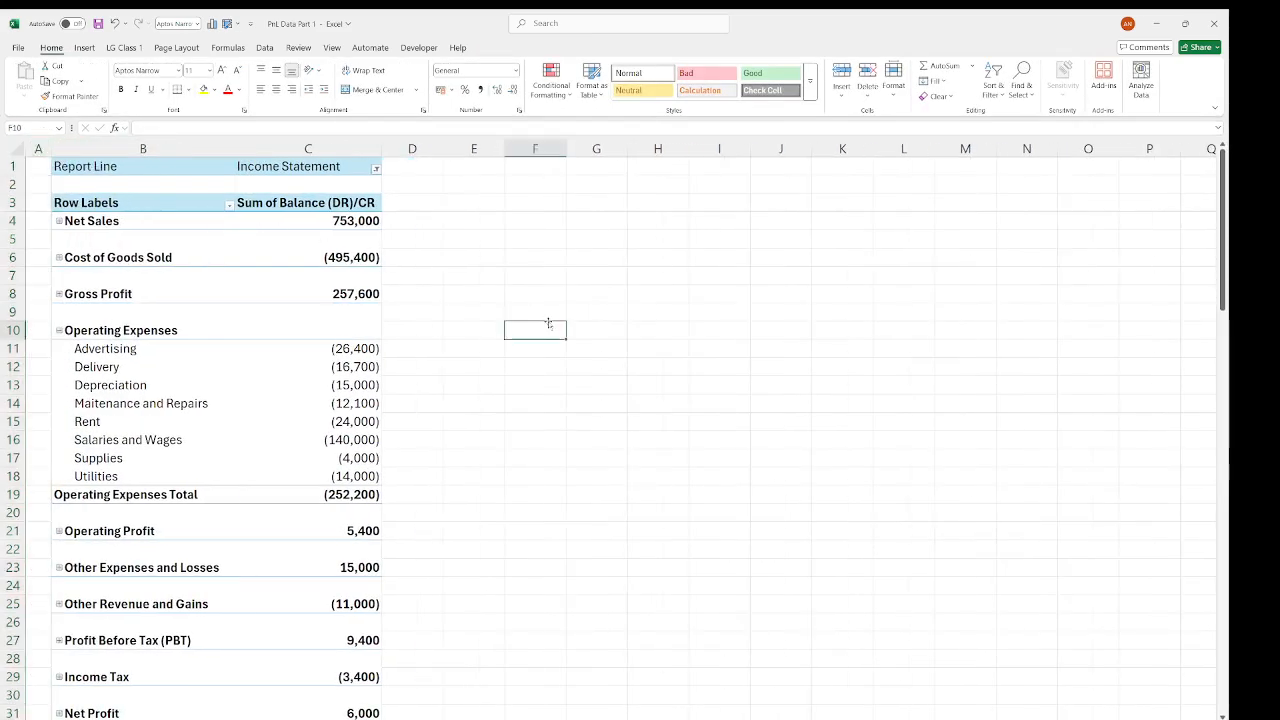
- Replace the Row Labels heading with "Profit & Loss Statement for the Year Ended 2024"
left_click(237, 254)
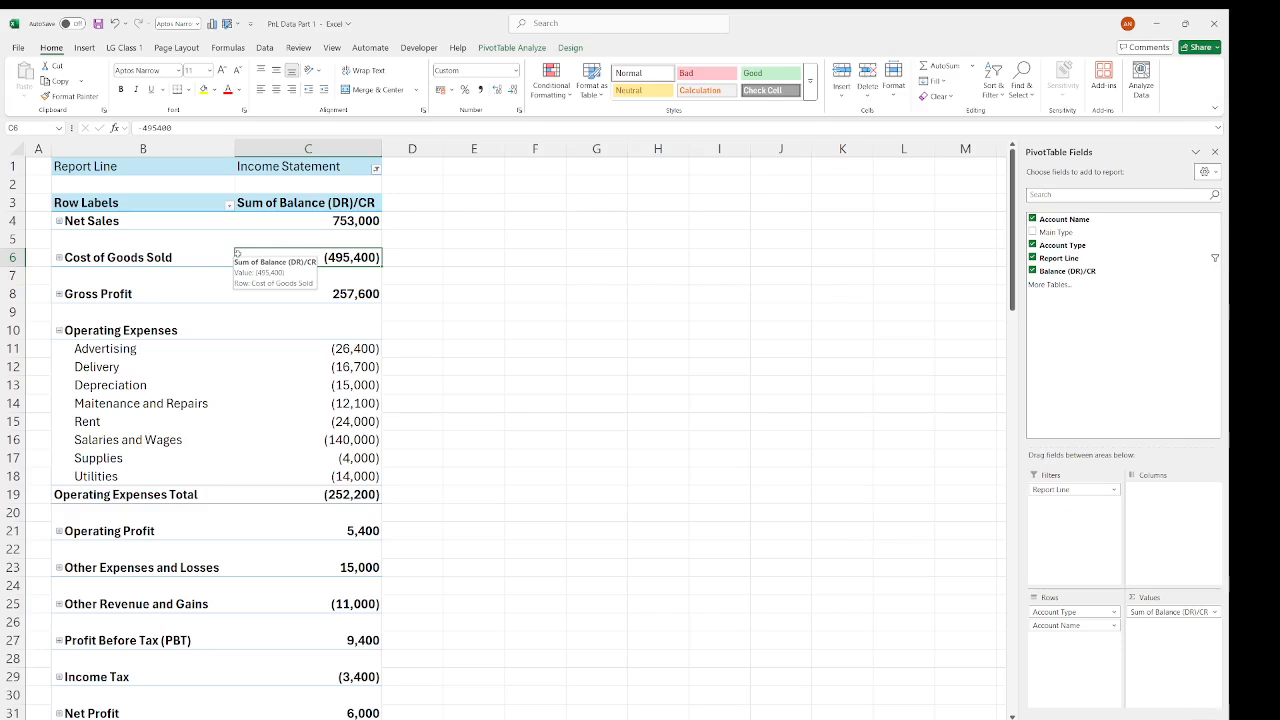
scroll(237, 254, "down", 1)
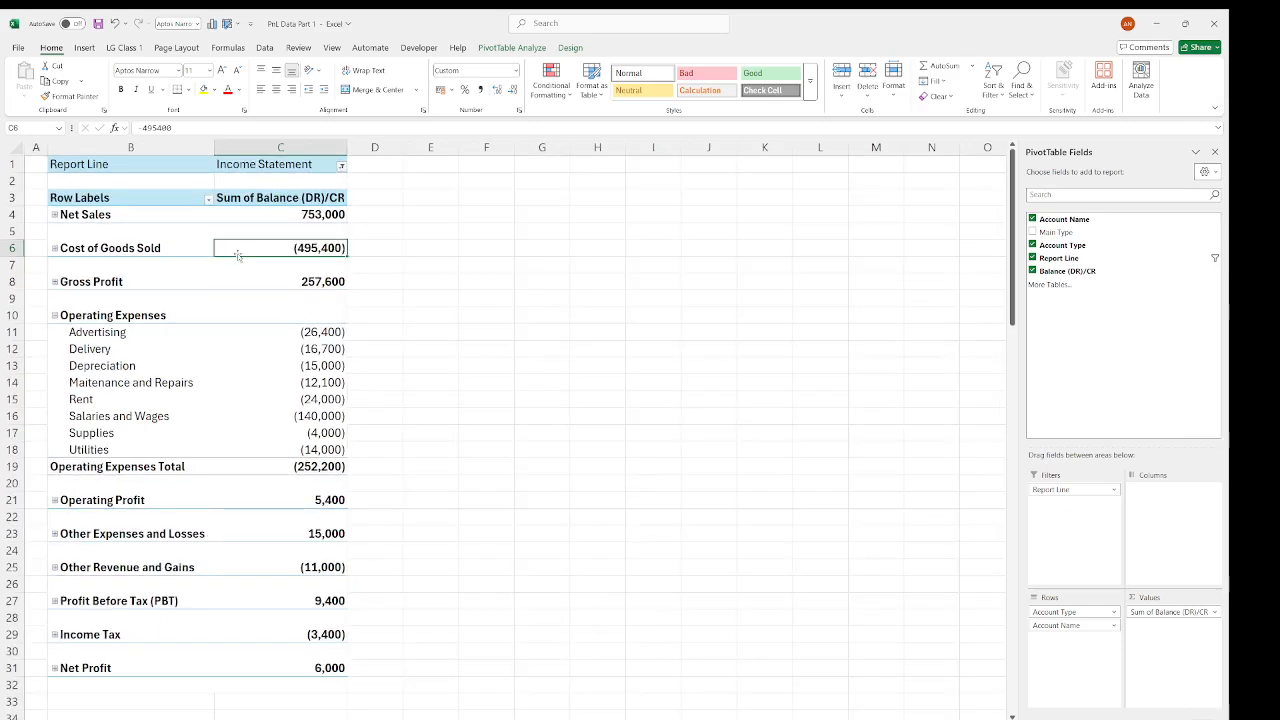
left_click(174, 199)
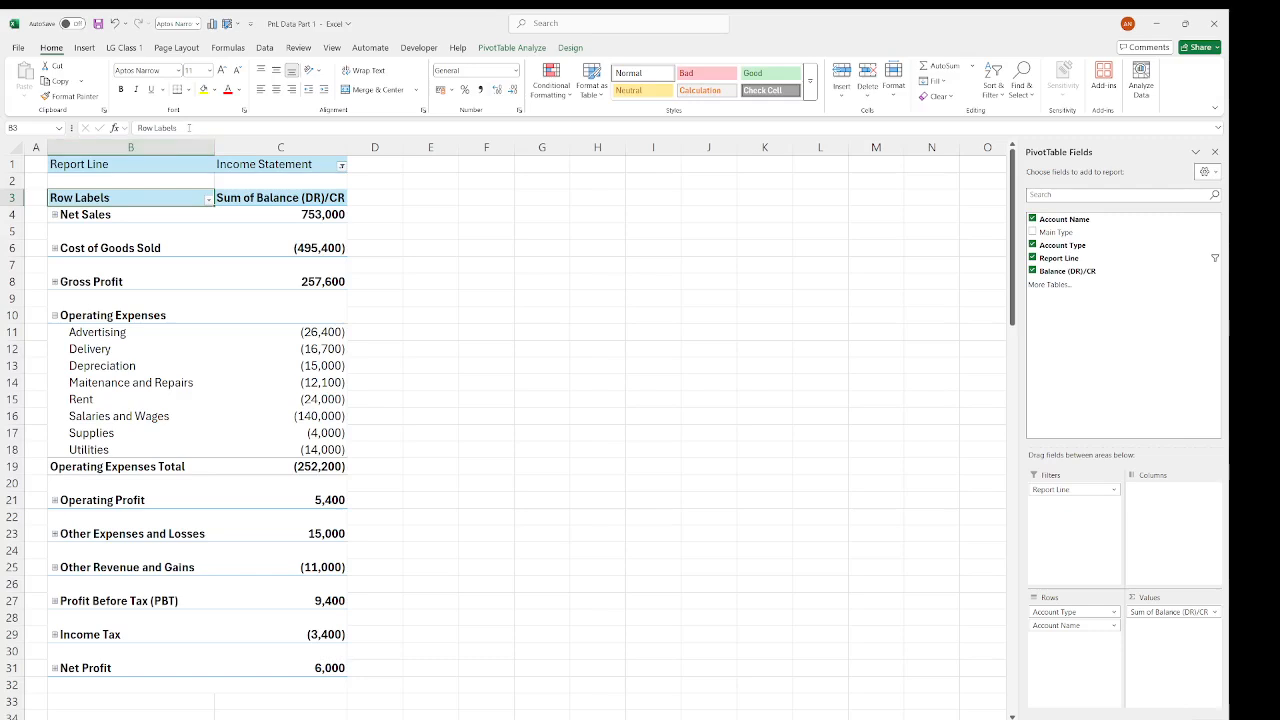
left_click_drag(178, 128, 75, 119)
type("P")
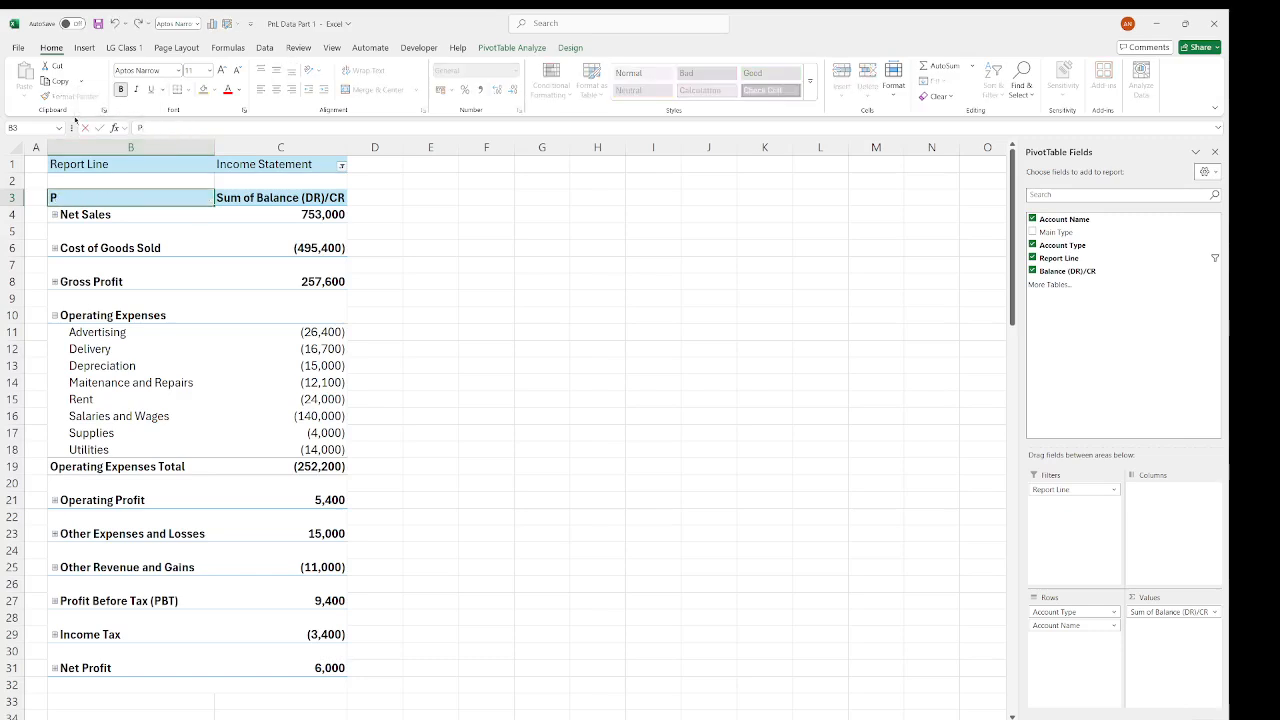
type("rofit & Loss Statem")
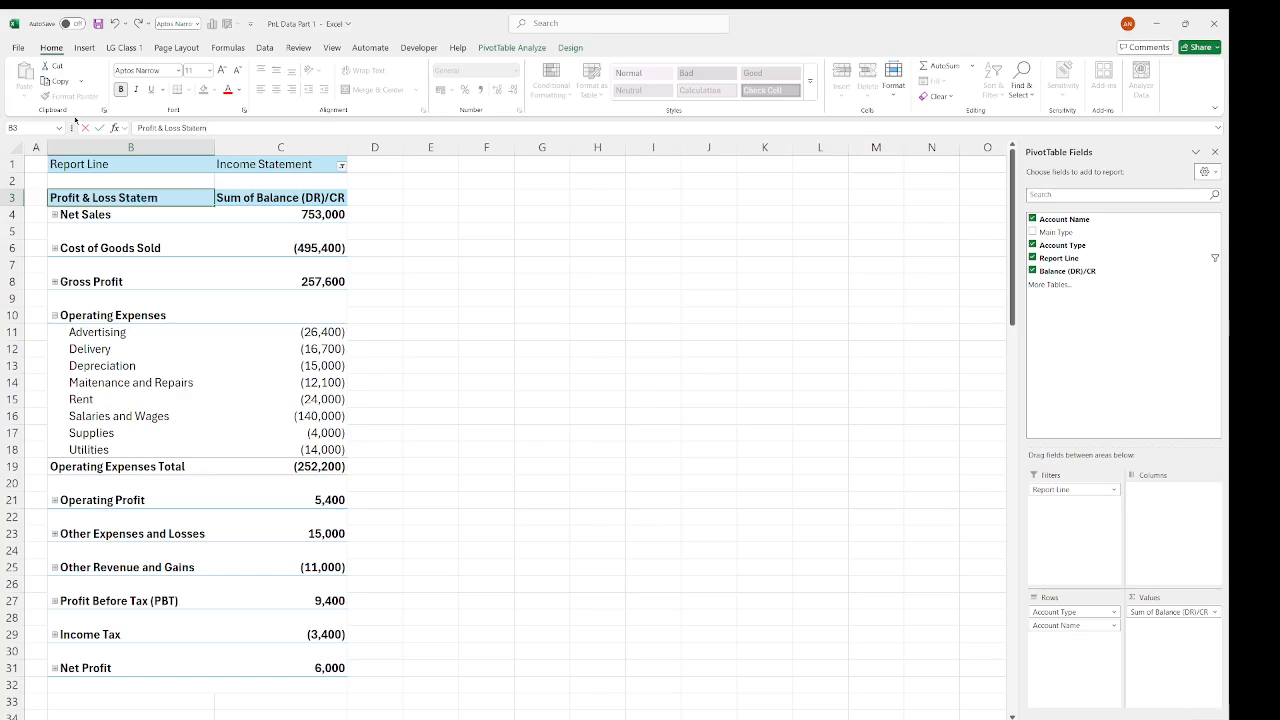
type("ent for the Yea")
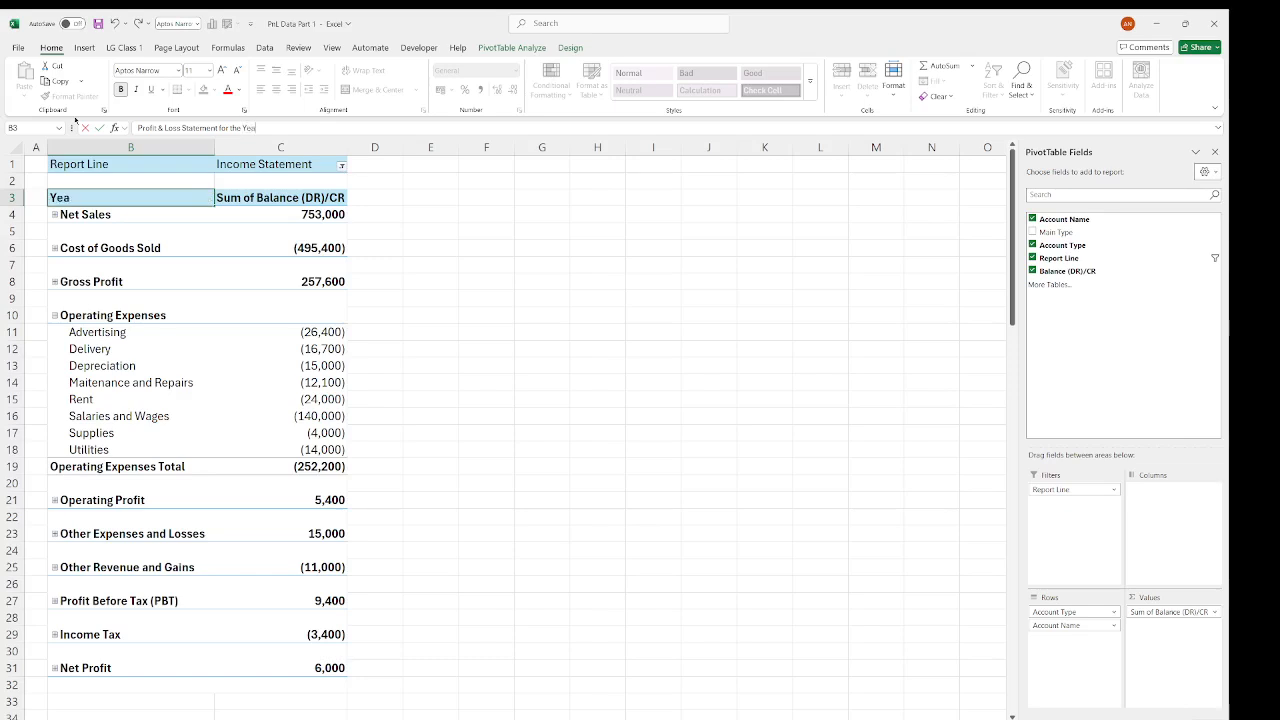
type("r Ended 2024")
left_click(517, 299)
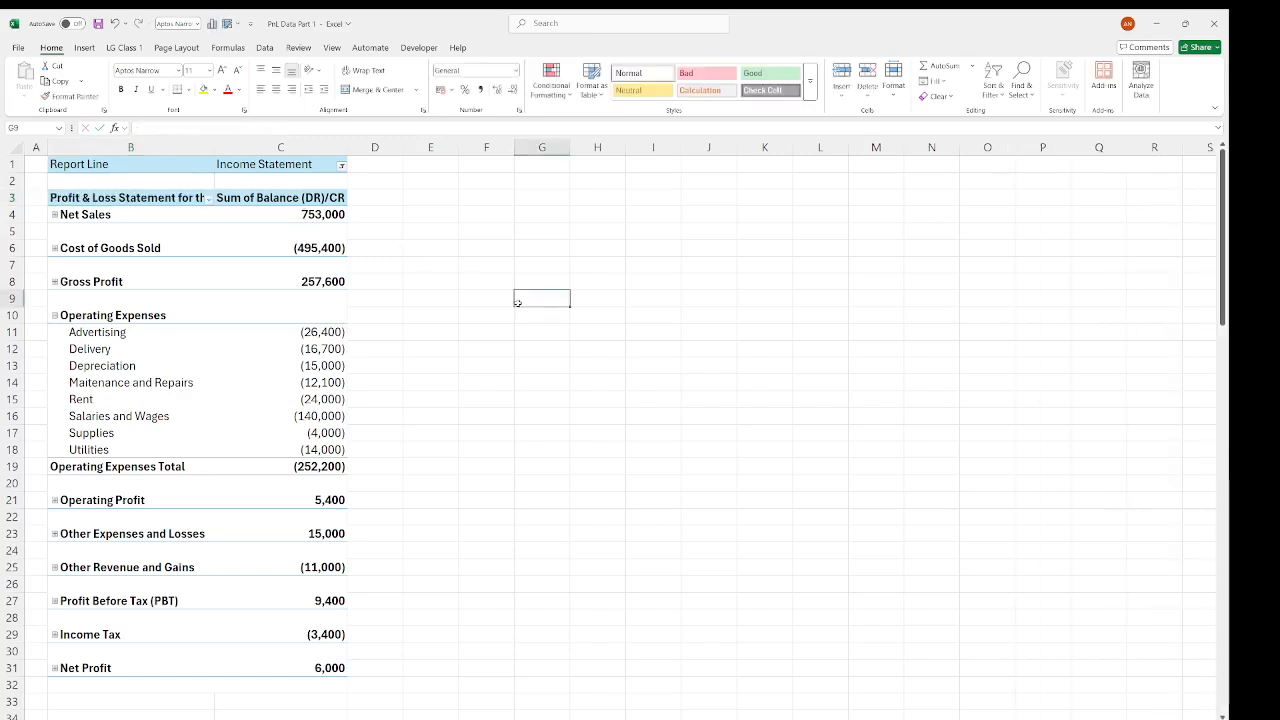
- Rename the Sum of Balance (DR)/CR heading to "Amounts (N)"
left_click(275, 200)
left_click(224, 128)
key("BackSpace")
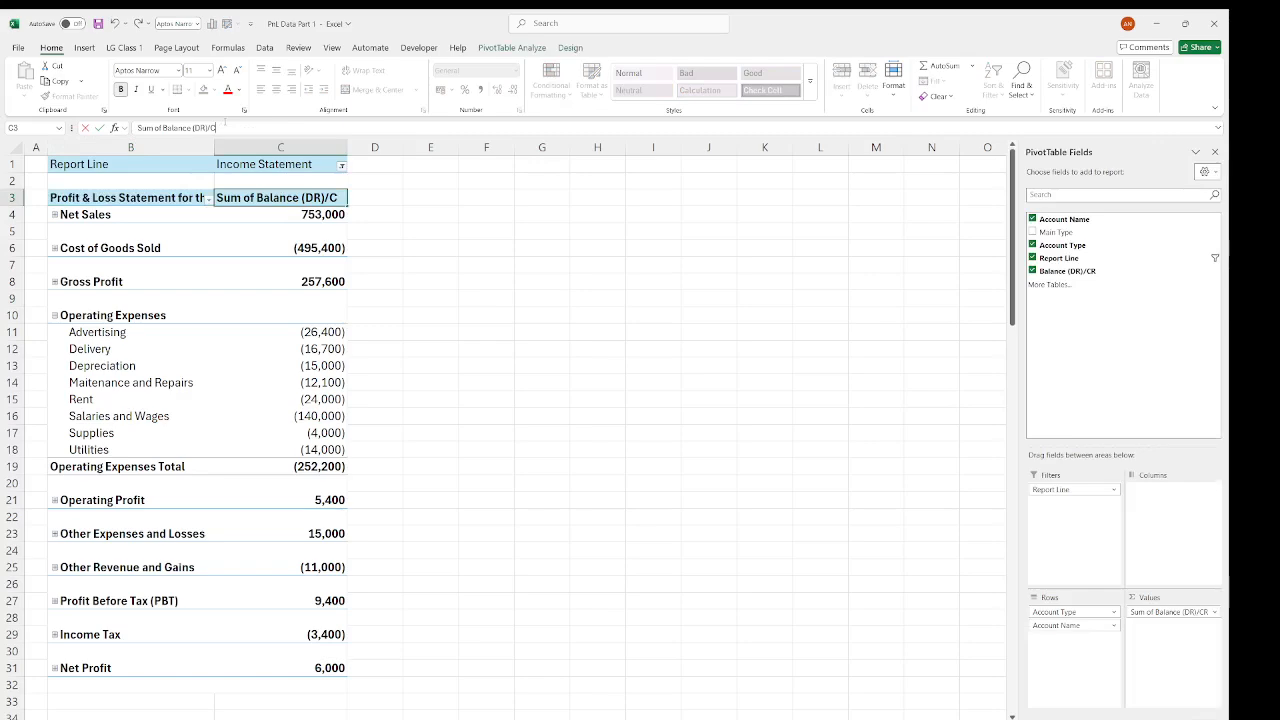
key("BackSpace")
key("BackSpace")
key("BackSpace")
key("BackSpace")
key("BackSpace")
key("BackSpace")
key("BackSpace")
key("BackSpace")
key("BackSpace")
key("BackSpace")
key("BackSpace")
key("BackSpace")
key("BackSpace")
key("BackSpace")
key("BackSpace")
key("BackSpace")
key("BackSpace")
key("BackSpace")
key("BackSpace")
key("BackSpace")
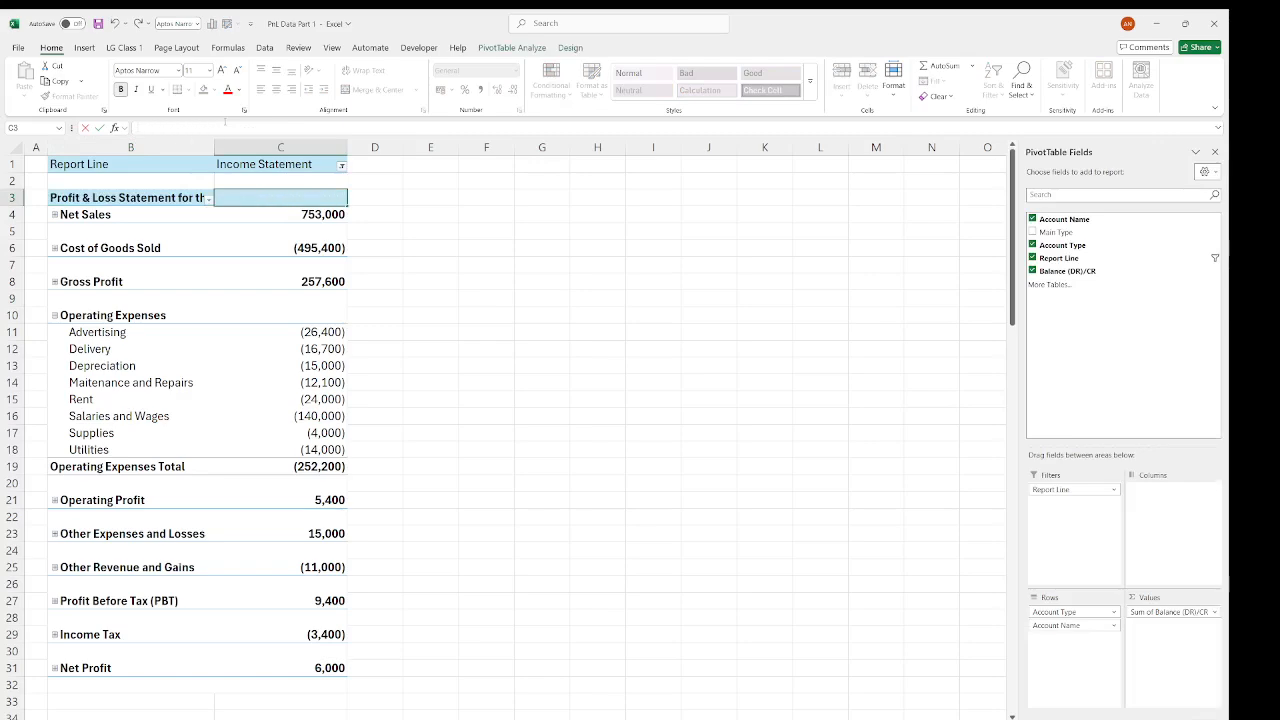
type("Amounts (N")
key("Return")
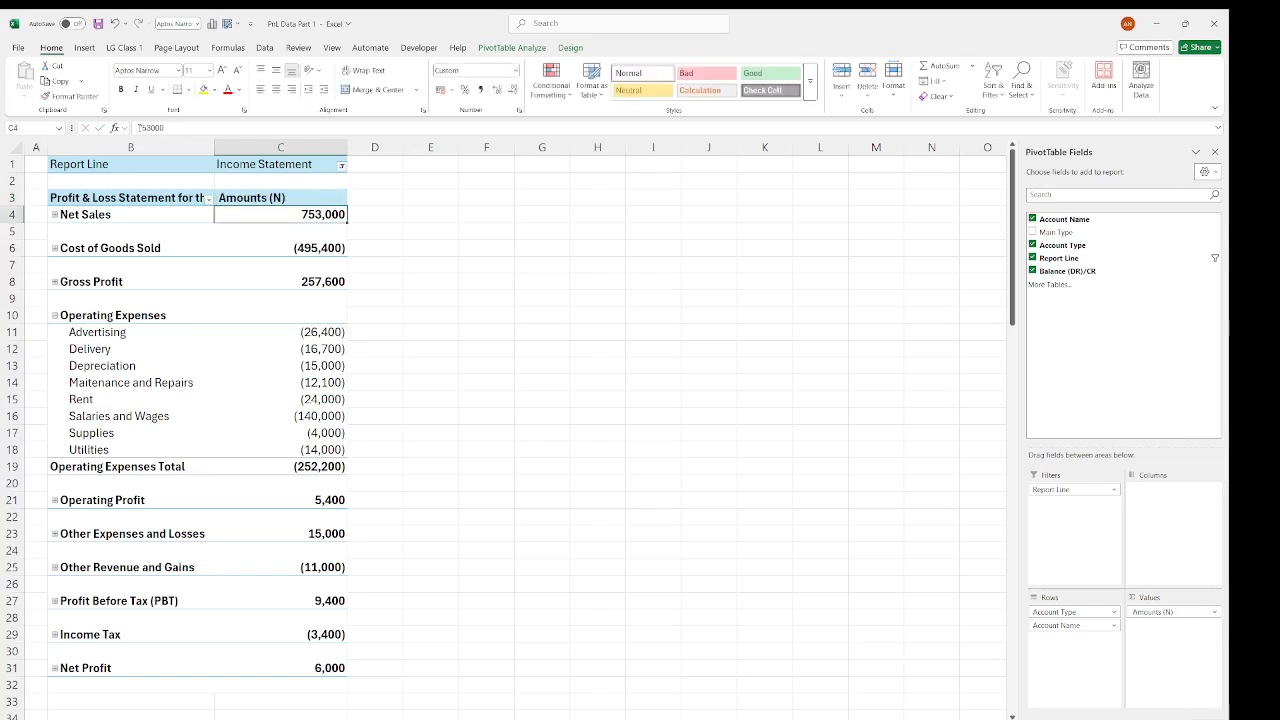
- Widen column B to show more of the statement heading, and widen the amounts column C slightly
left_click(480, 384)
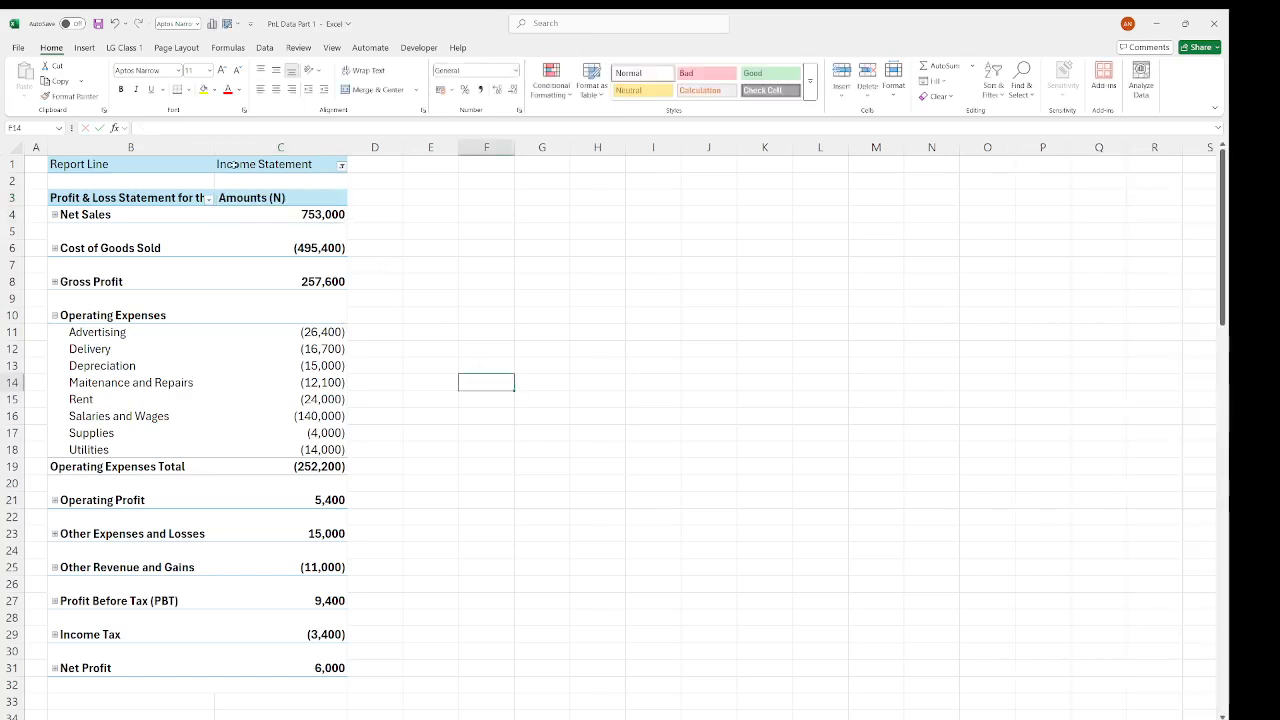
left_click_drag(214, 155, 252, 155)
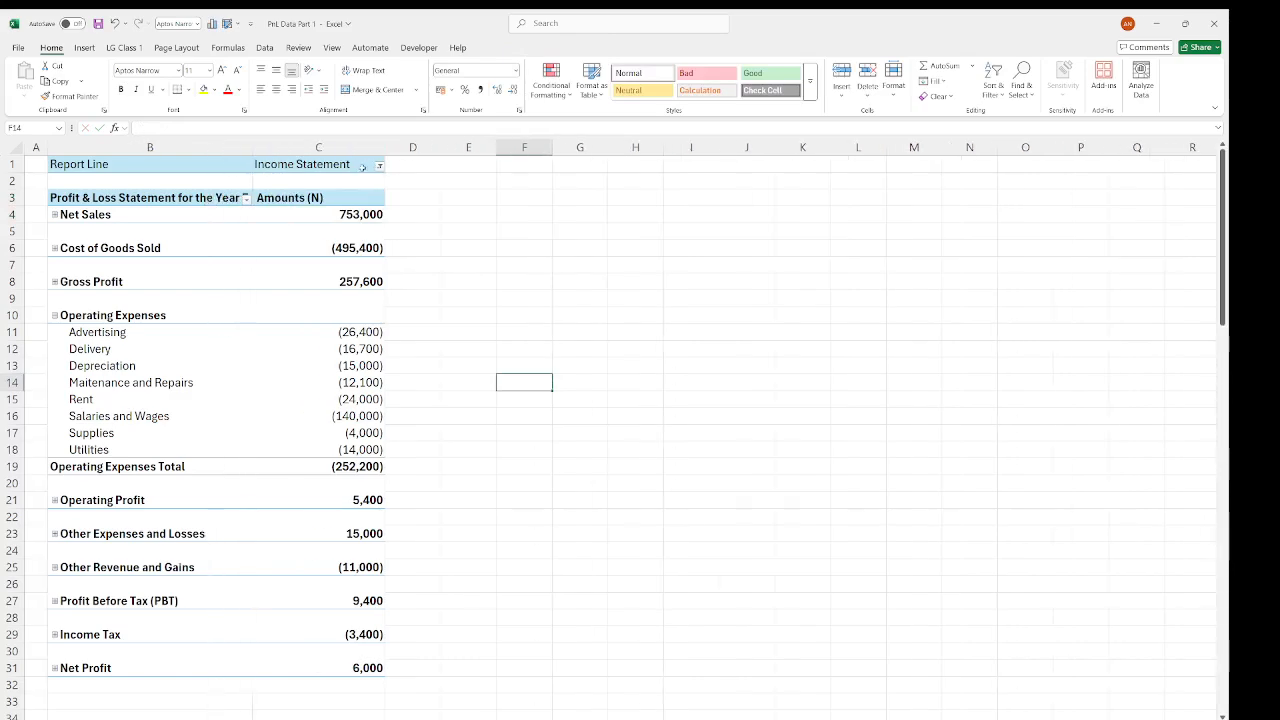
left_click_drag(383, 155, 398, 155)
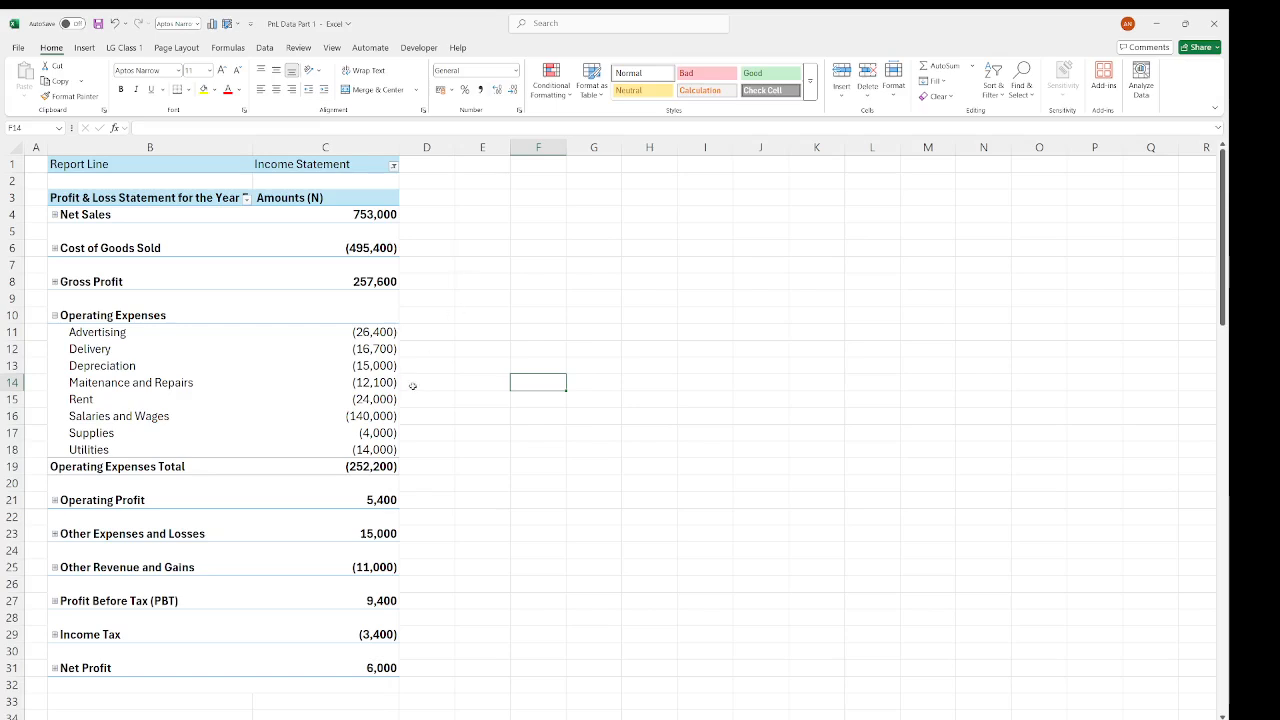
- Duplicate the second Light PivotTable style in the style gallery and name the copy GL_Data1
left_click(295, 232)
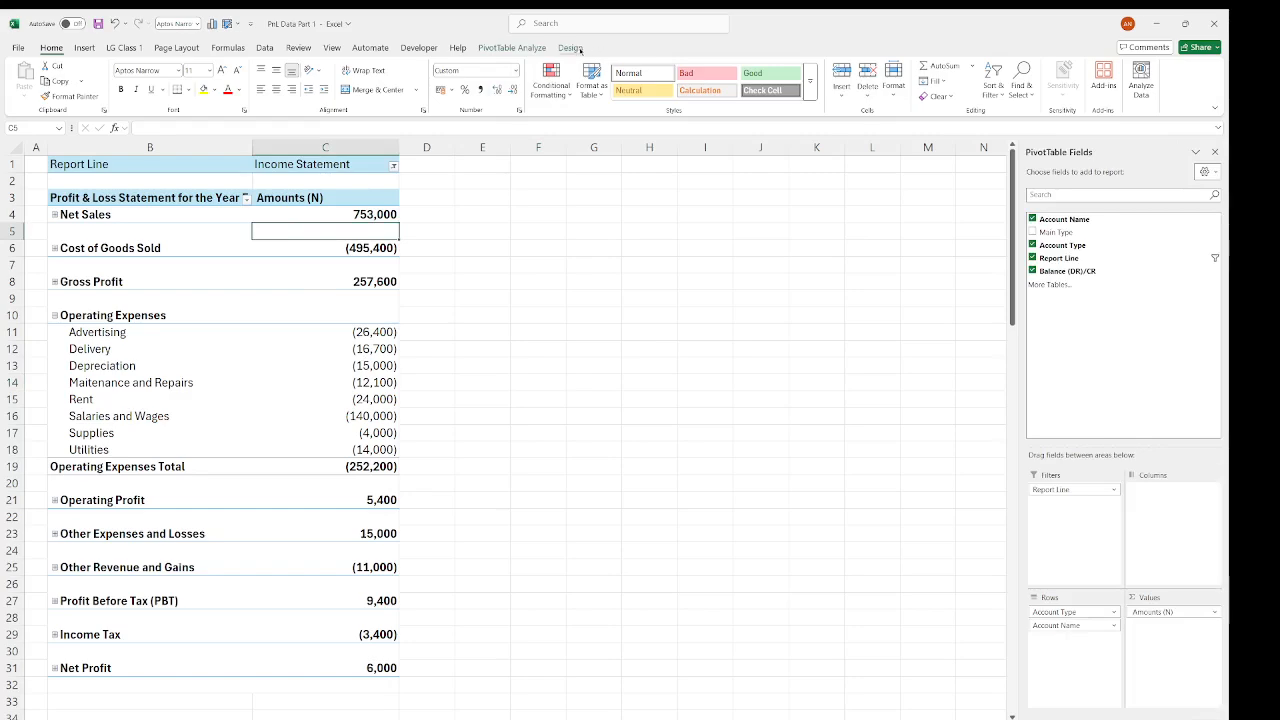
left_click(572, 48)
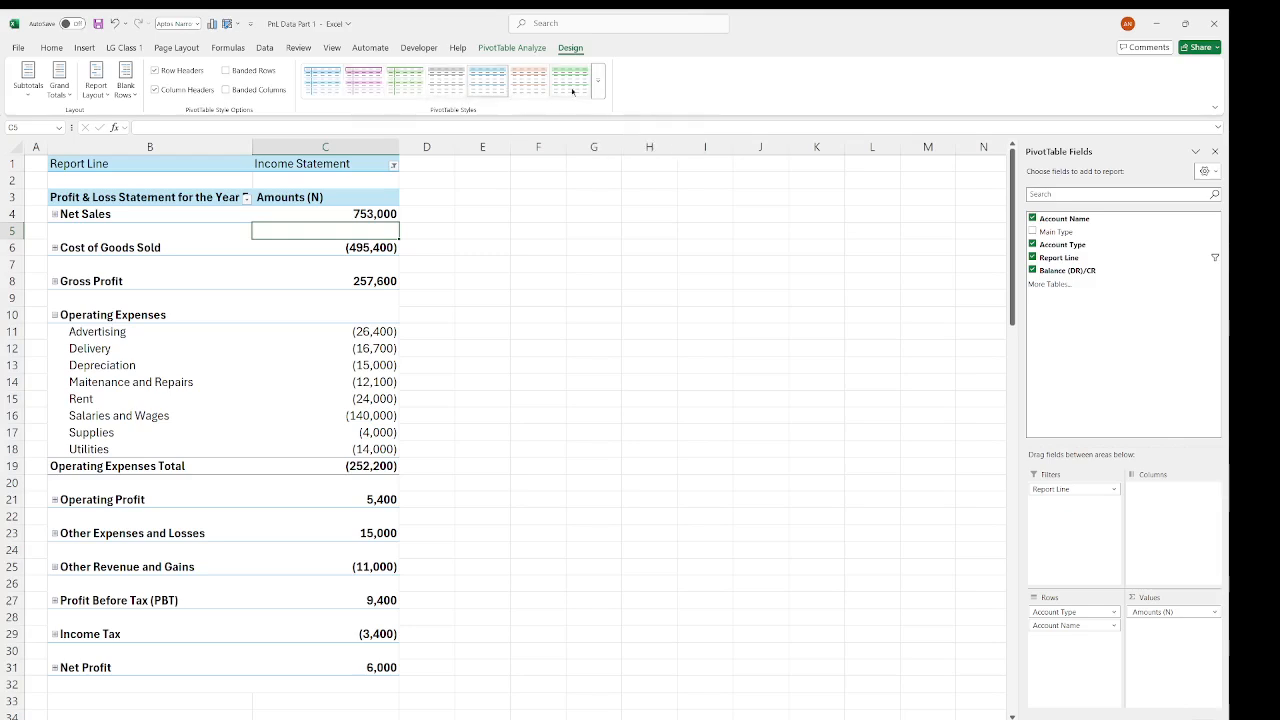
left_click(599, 88)
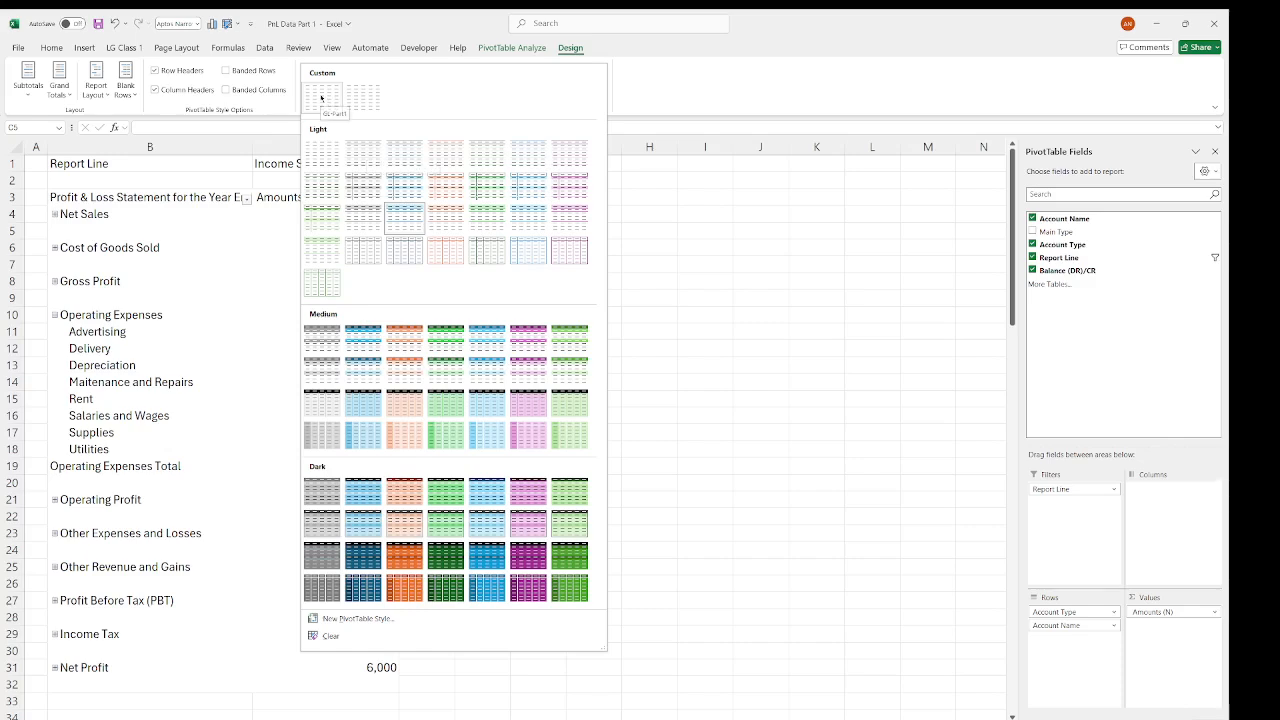
right_click(359, 157)
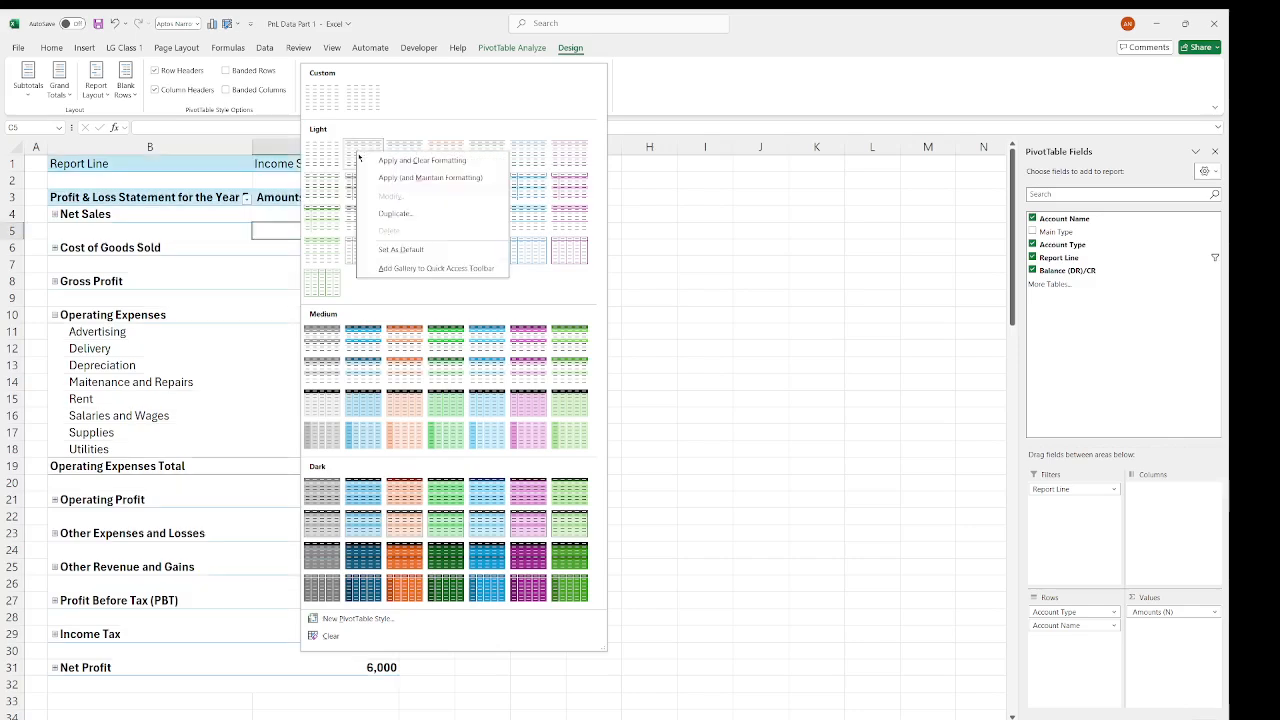
left_click(392, 214)
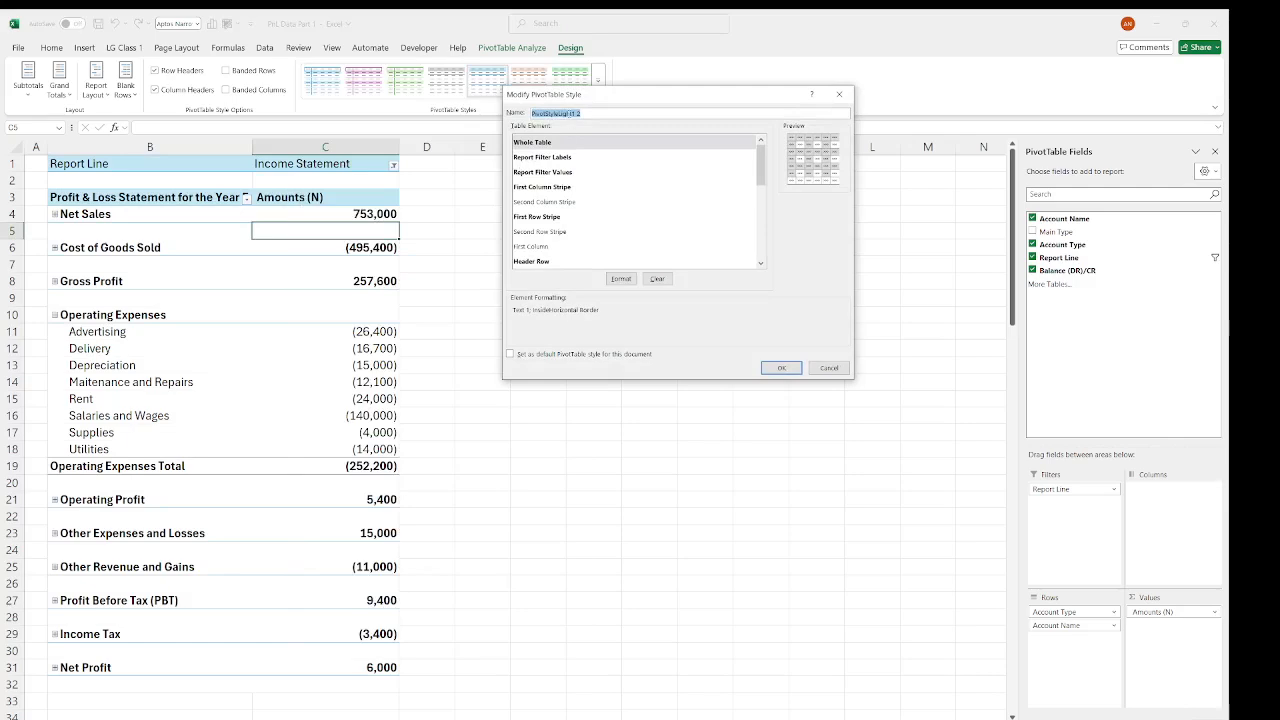
type("c")
- Clear the style's formatting for Whole Table, Report Filter Labels, Report Filter Values, First Column Stripe, First Row Stripe and Header Row
left_click(664, 280)
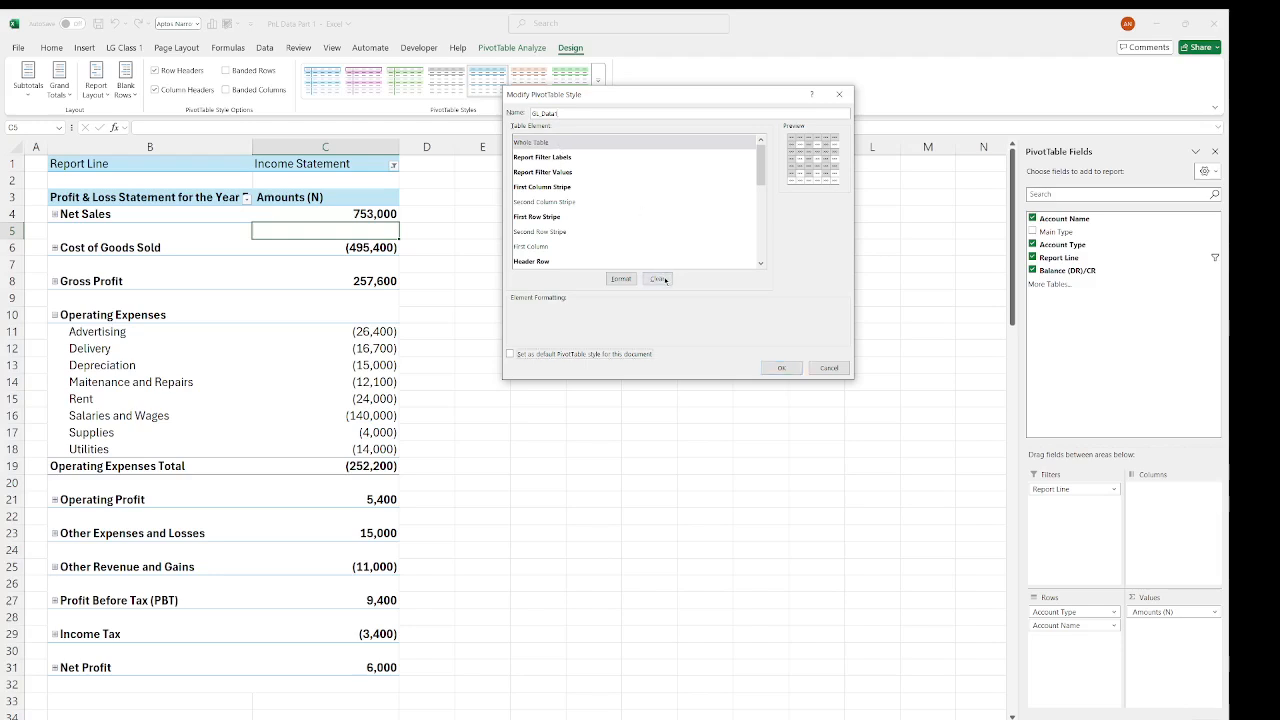
left_click(554, 158)
left_click(657, 279)
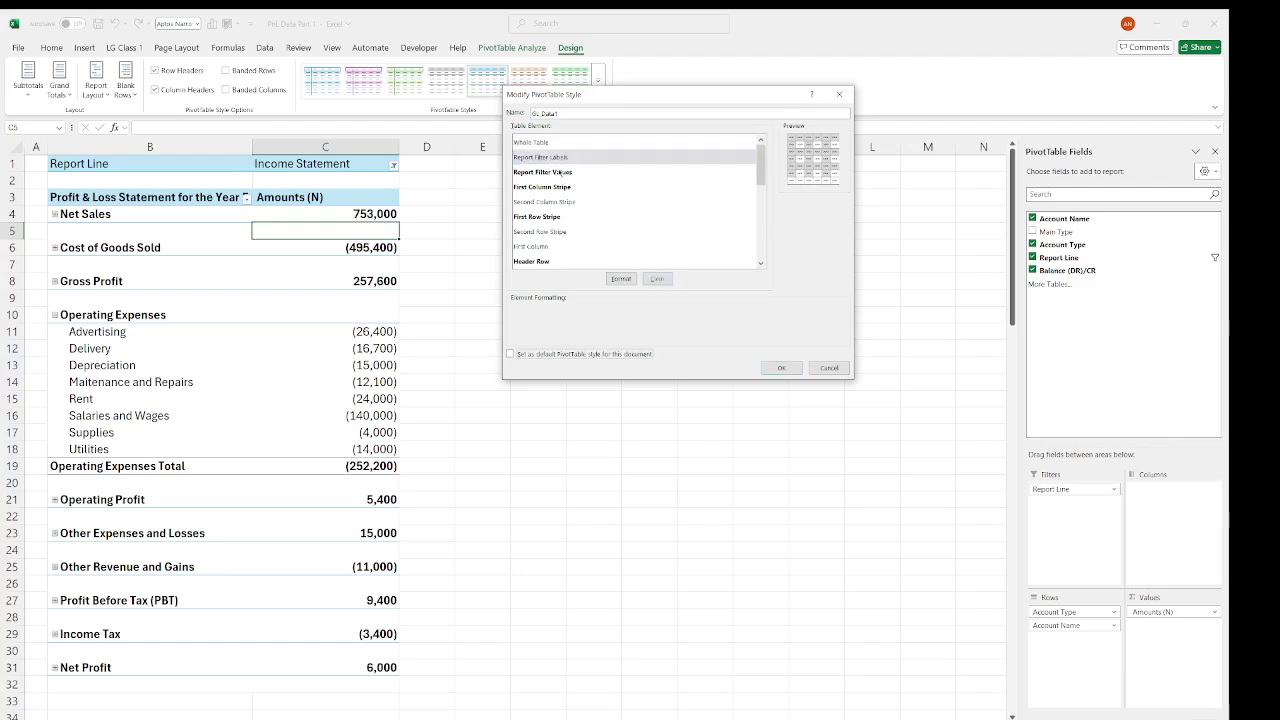
left_click(560, 172)
left_click(656, 278)
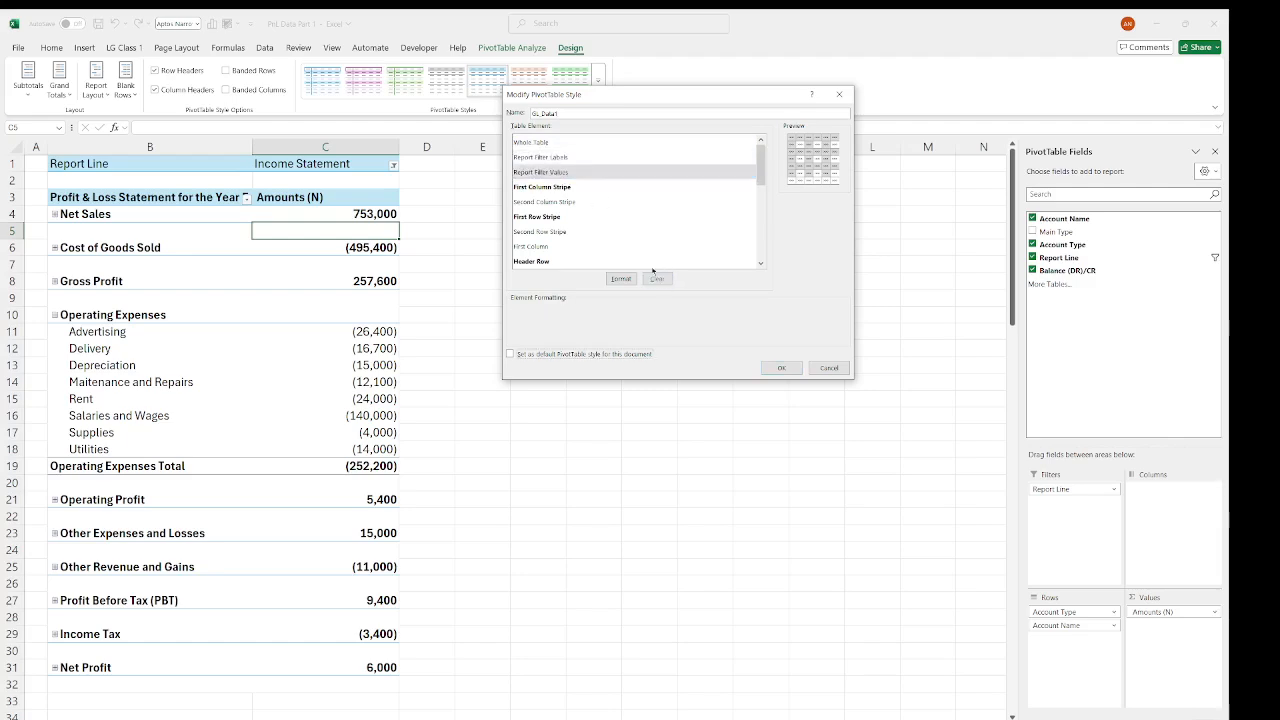
left_click(555, 186)
left_click(657, 279)
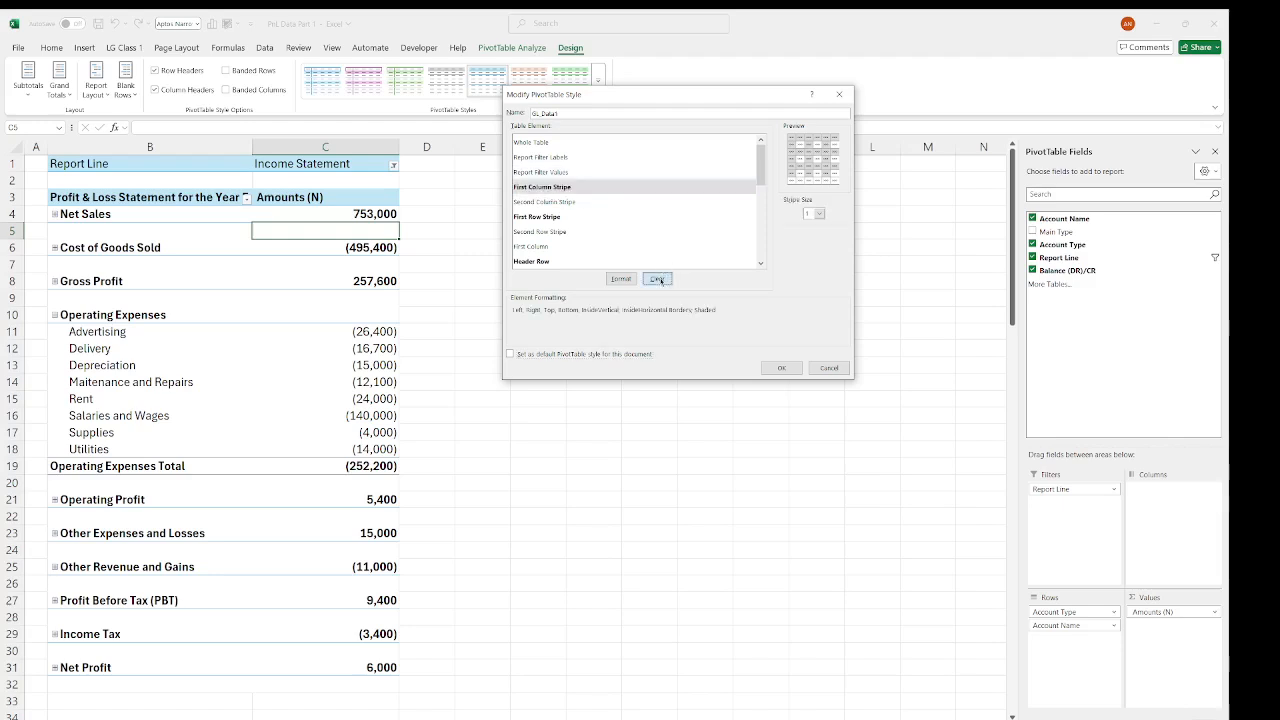
left_click(555, 217)
left_click(656, 278)
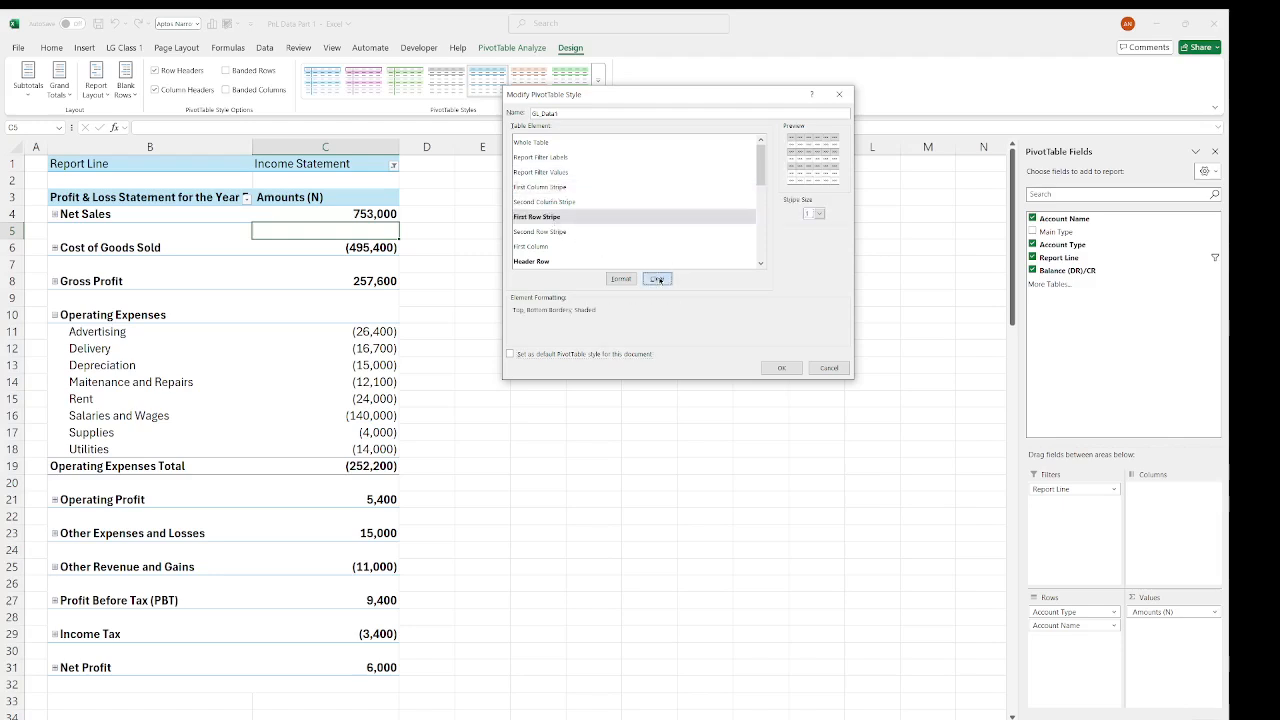
left_click(531, 261)
left_click(656, 279)
- Clear the formatting of the Subtotal Row 1 and Subtotal Row 2 elements in the custom style
scroll(622, 220, "down", 3)
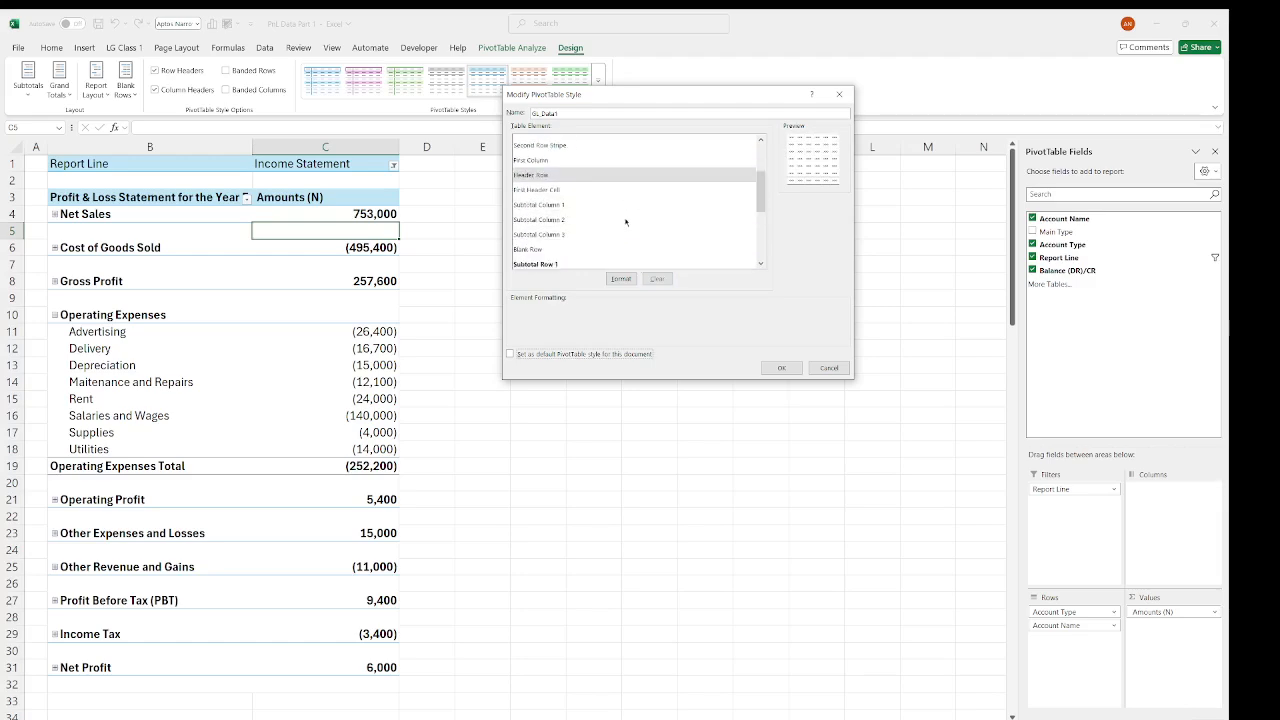
left_click(563, 205)
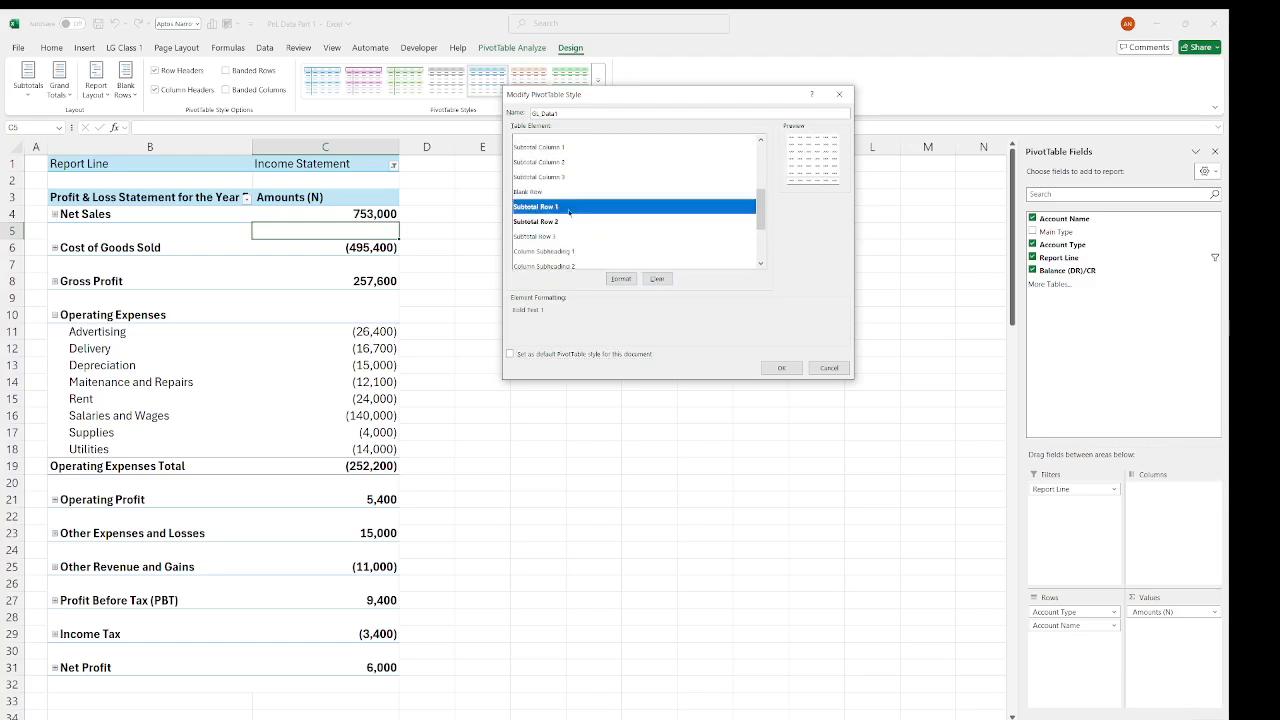
left_click(656, 279)
left_click(561, 222)
left_click(656, 279)
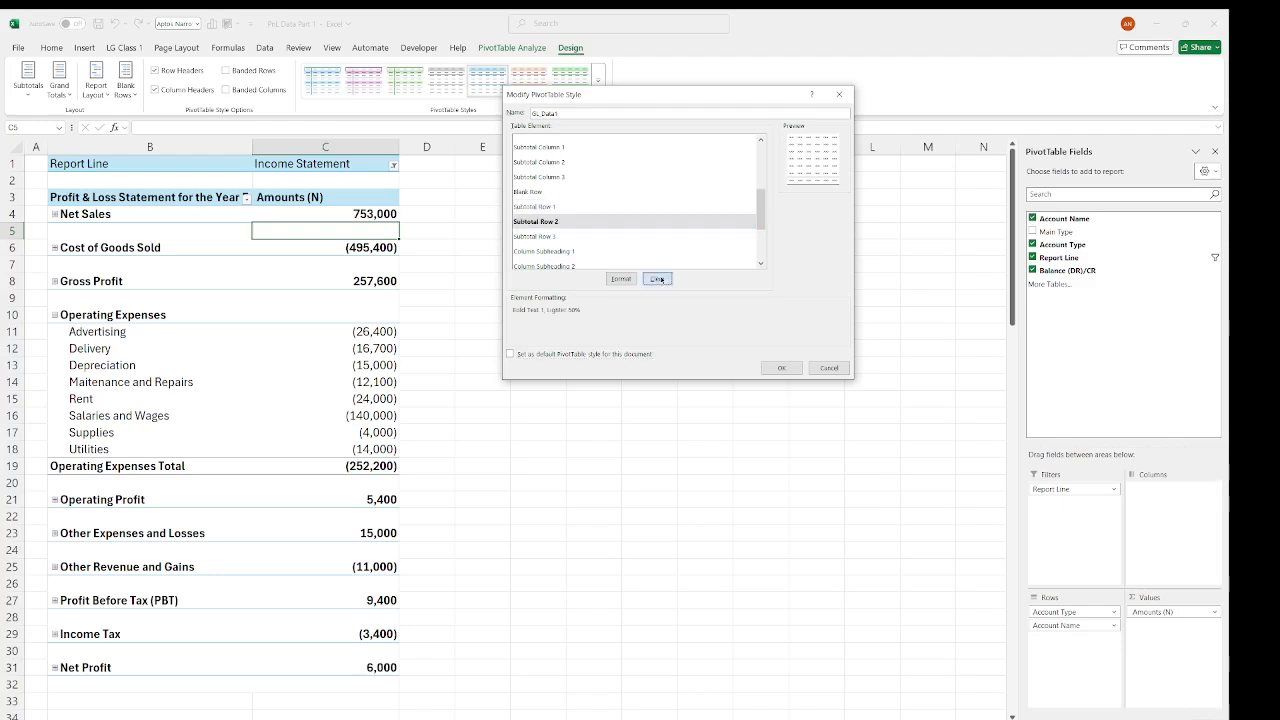
- Clear the formatting of Row Subheading 1, Row Subheading 2 and Grand Total Row, and save the custom style
scroll(614, 235, "down", 2)
left_click(560, 209)
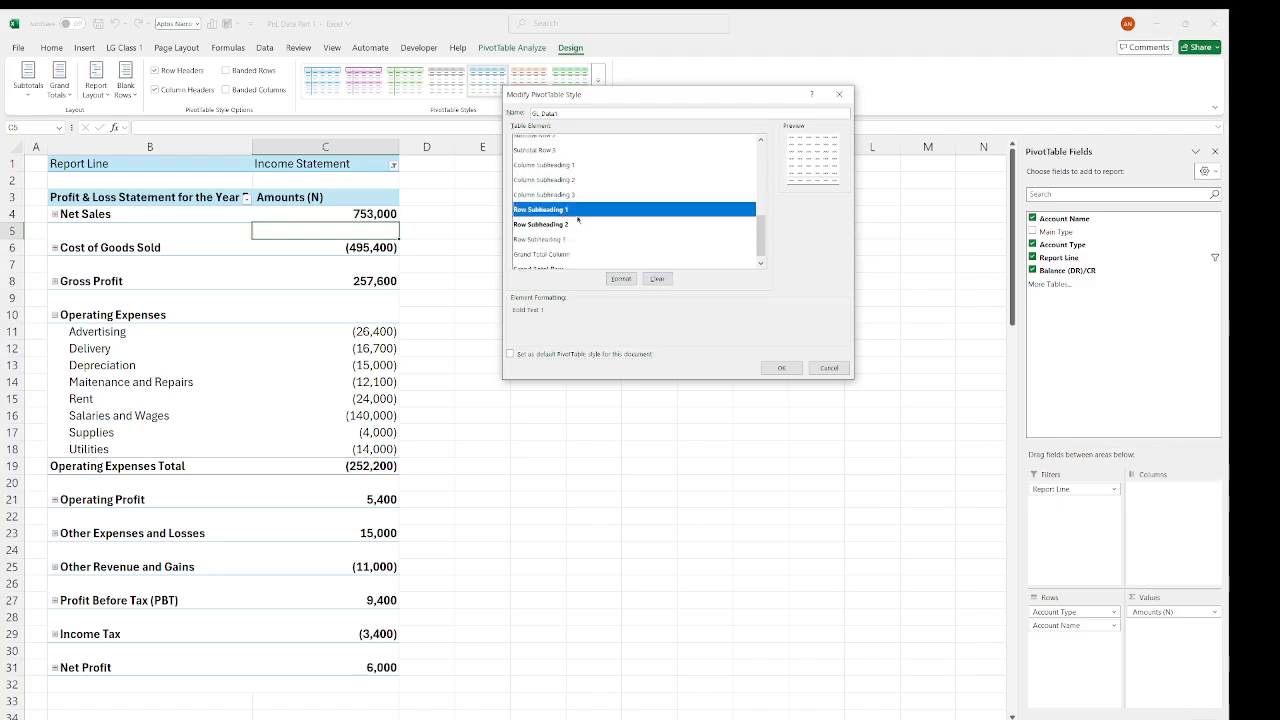
left_click(656, 279)
left_click(561, 224)
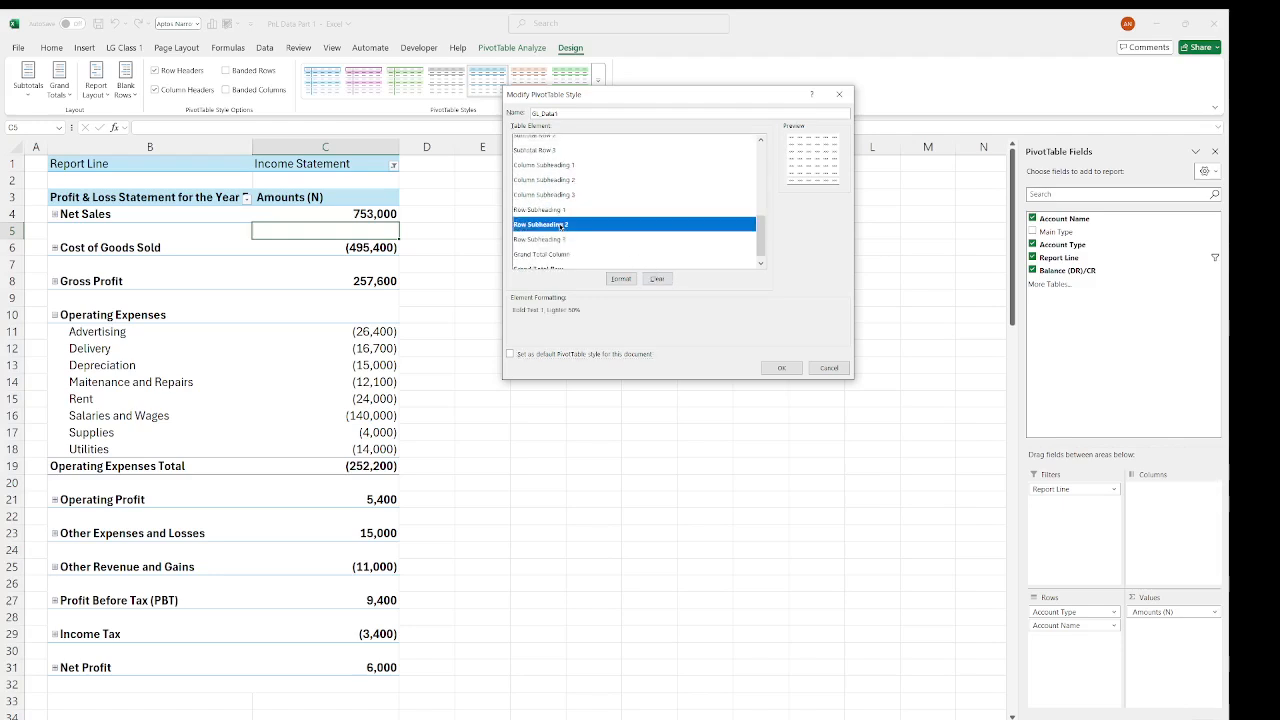
left_click(656, 279)
scroll(591, 234, "down", 1)
left_click(560, 262)
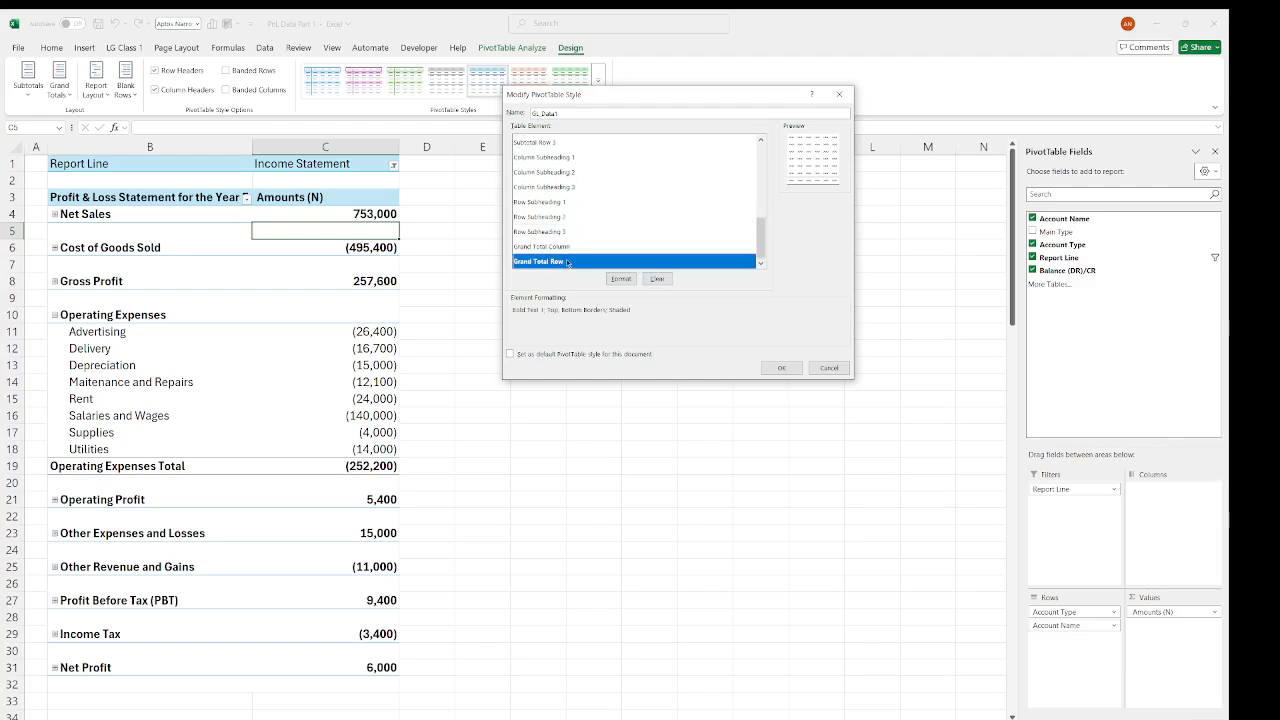
left_click(656, 279)
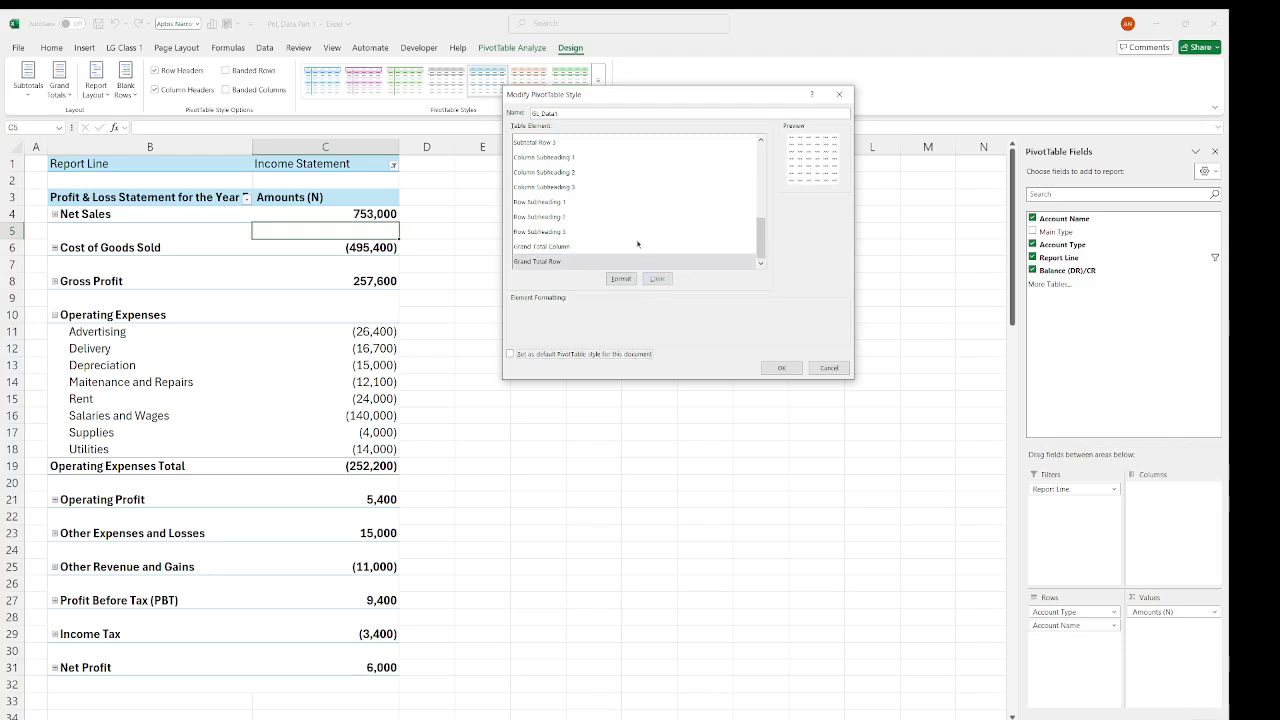
left_click(782, 368)
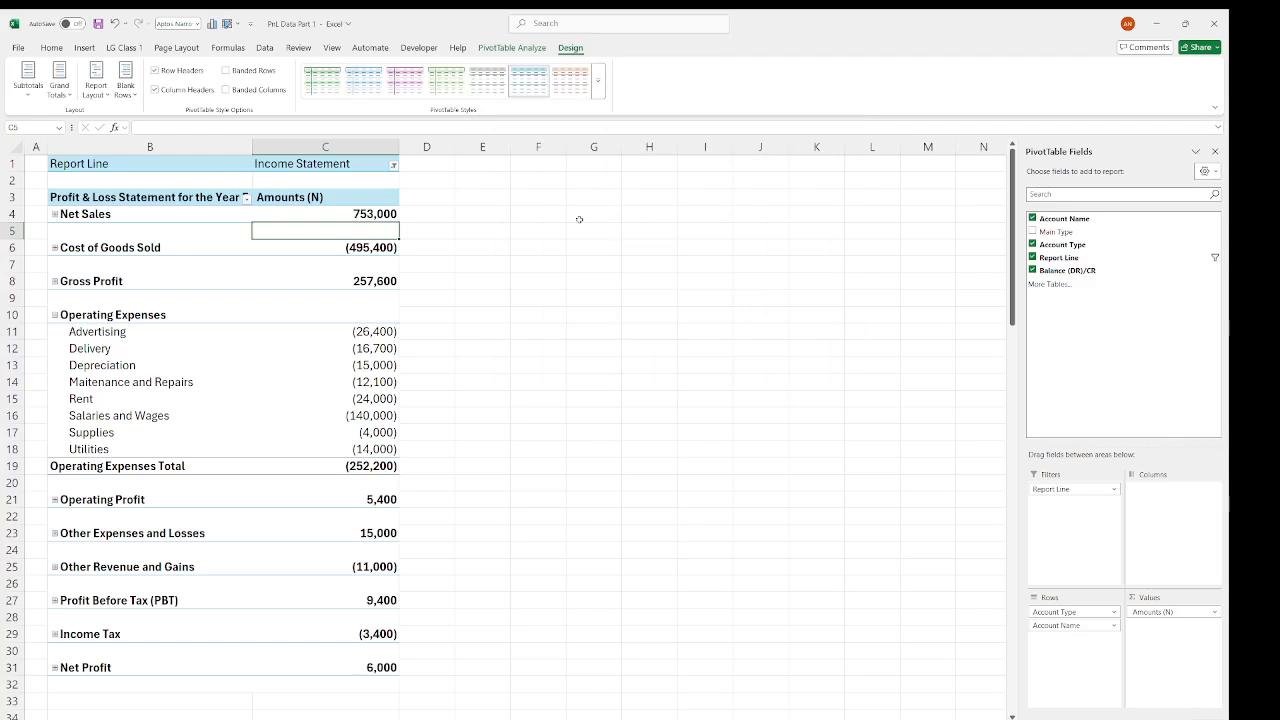
- Apply the first custom style in the style gallery to the PivotTable
left_click(598, 81)
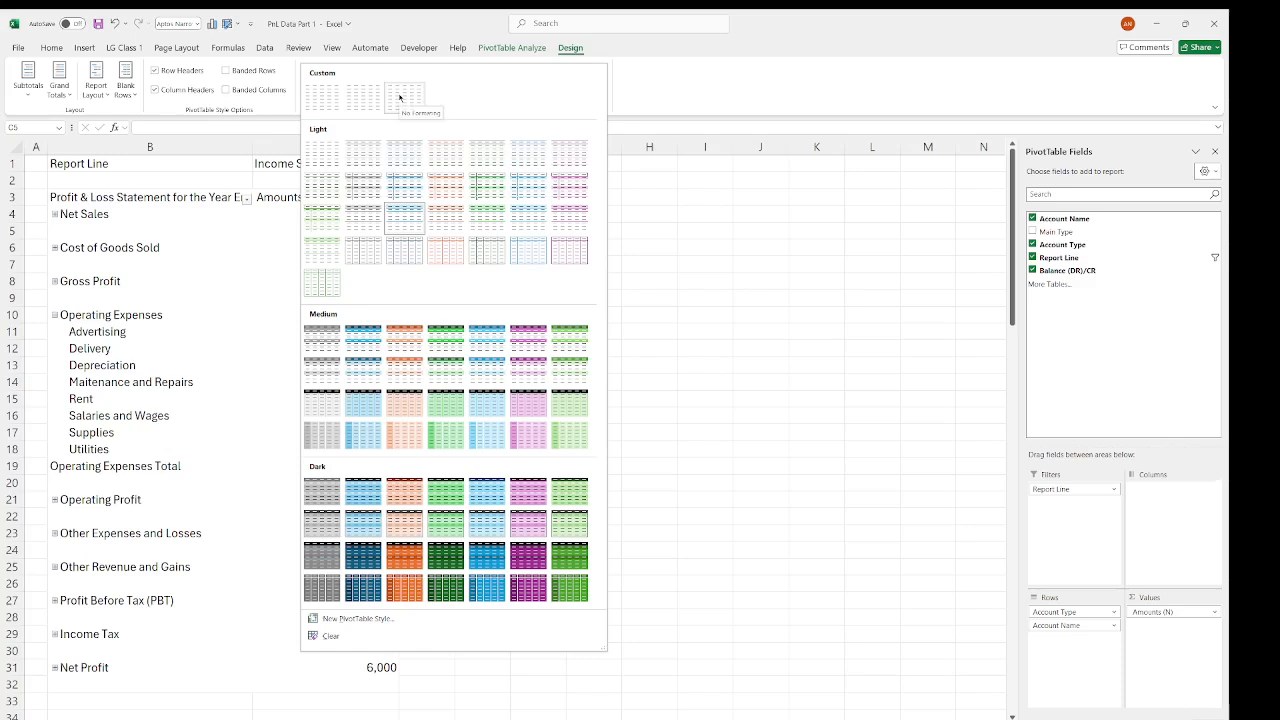
left_click(325, 97)
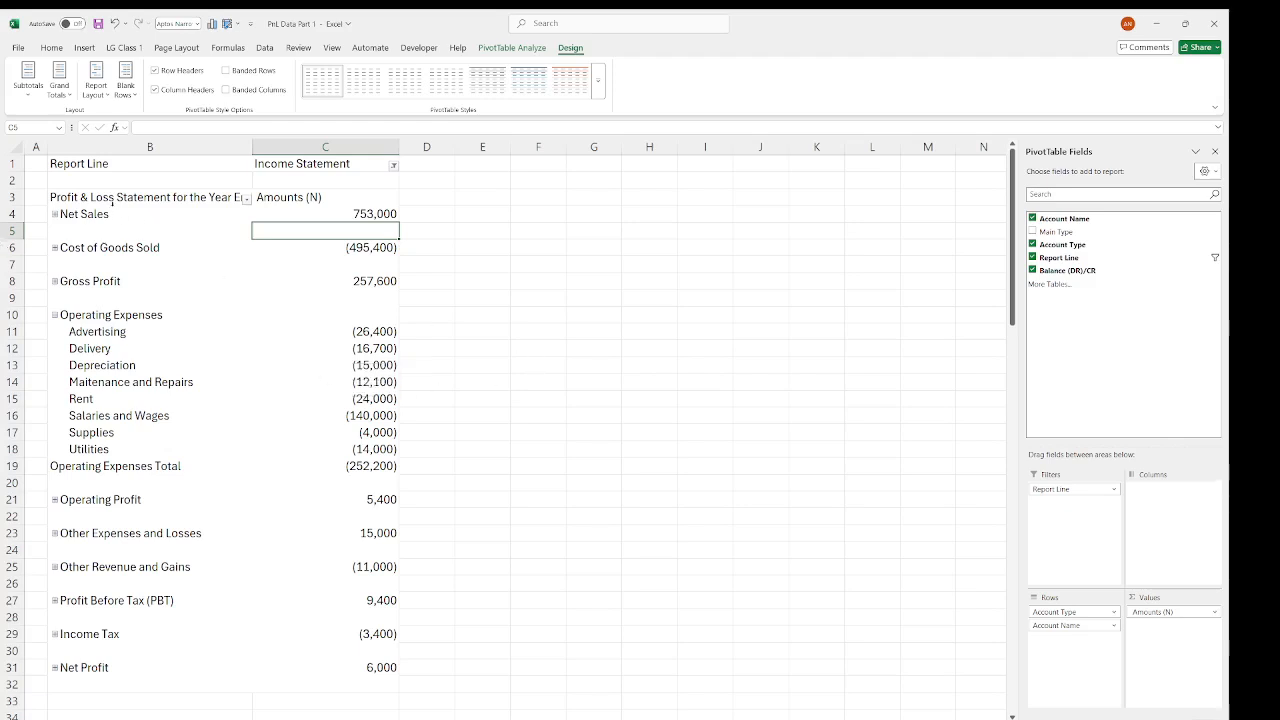
- Bold the PivotTable headings in B3:C3 and widen column B to fit the full statement title
left_click_drag(112, 198, 300, 197)
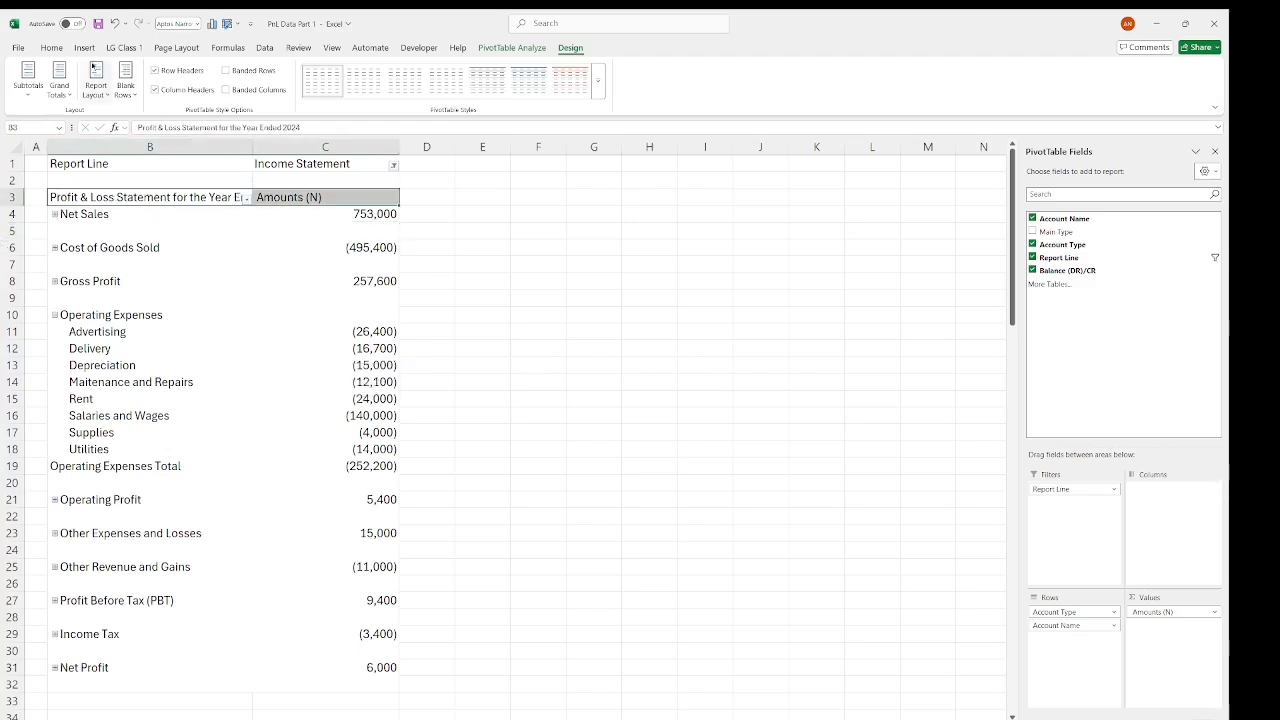
left_click(51, 47)
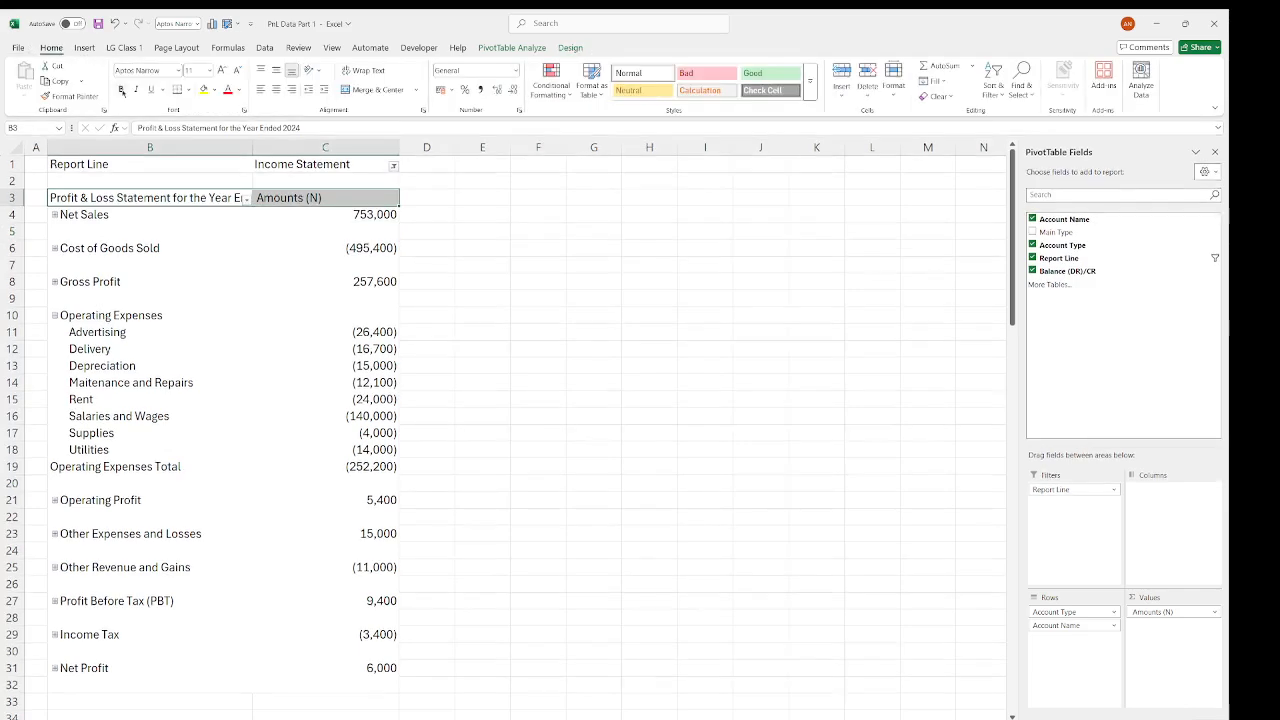
left_click(121, 89)
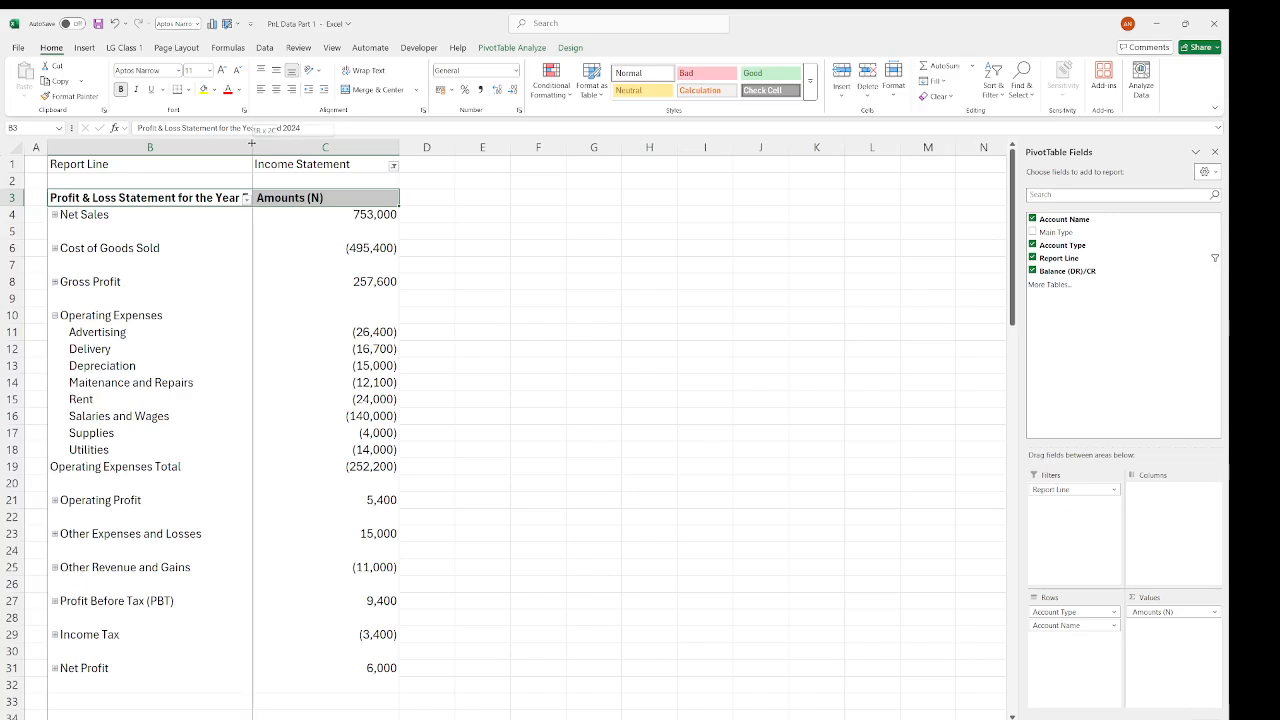
left_click_drag(253, 146, 331, 147)
left_click(561, 246)
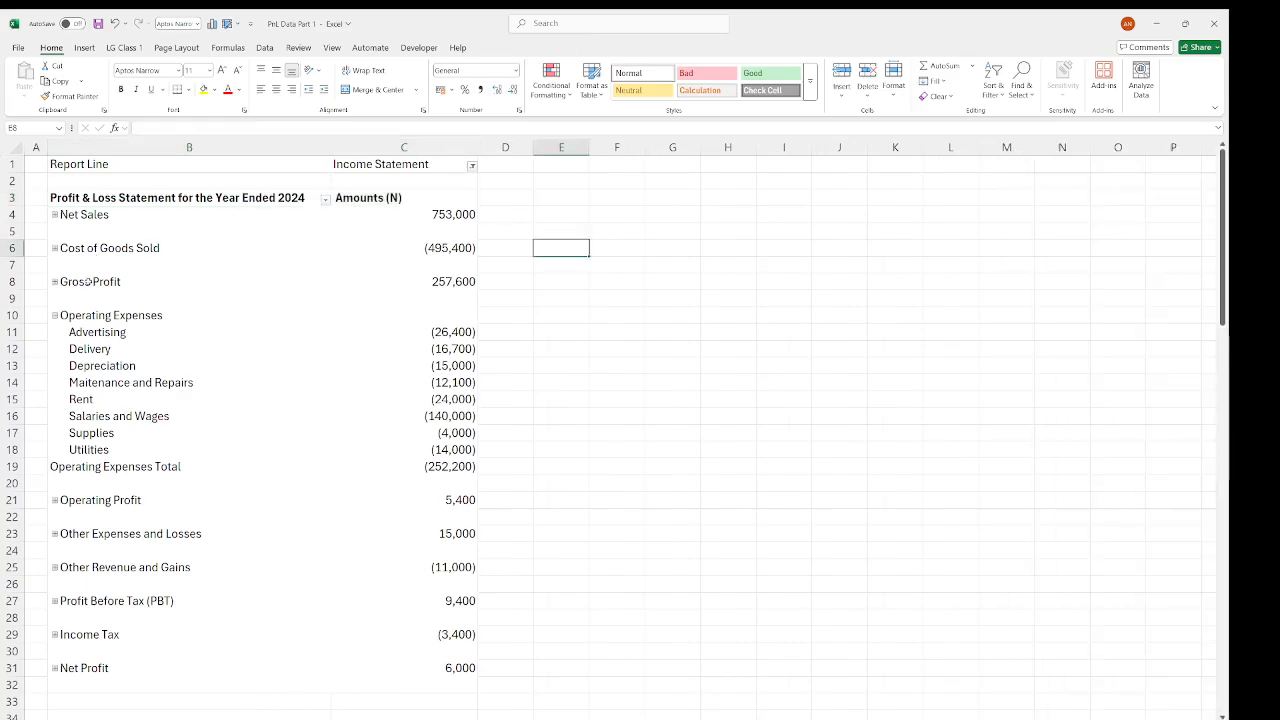
left_click(93, 469)
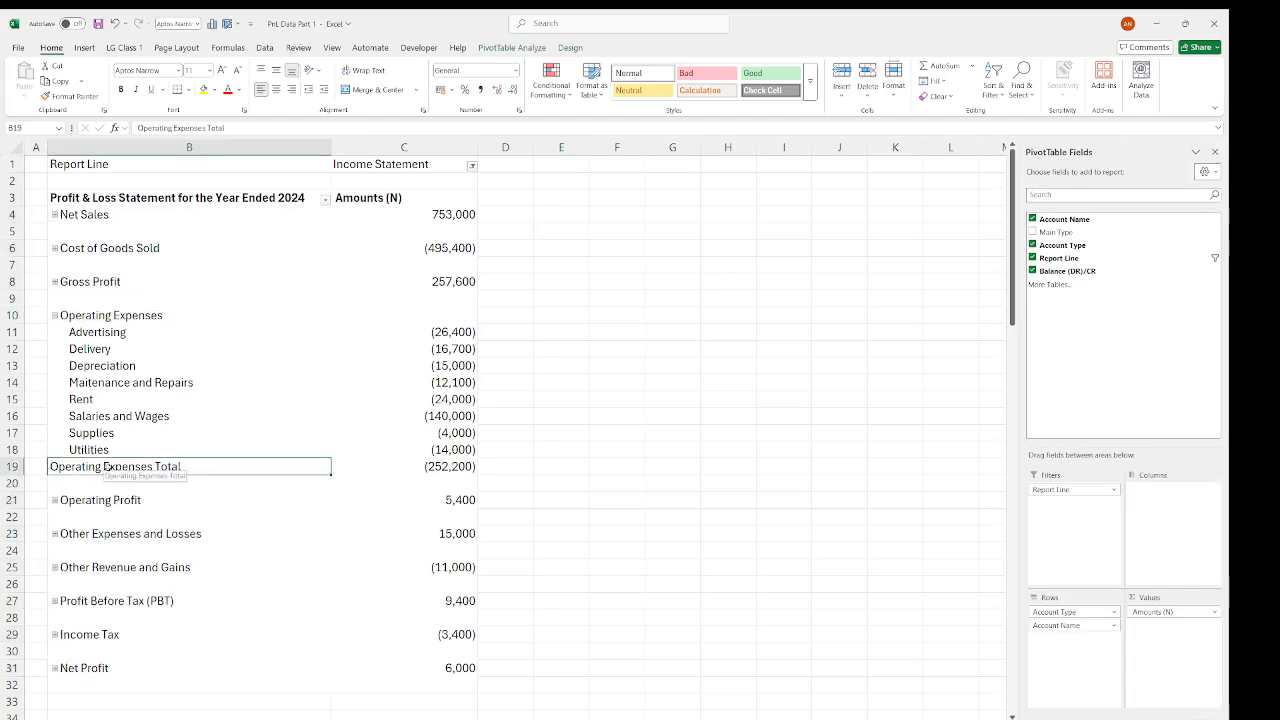
left_click(604, 432)
scroll(397, 440, "down", 1)
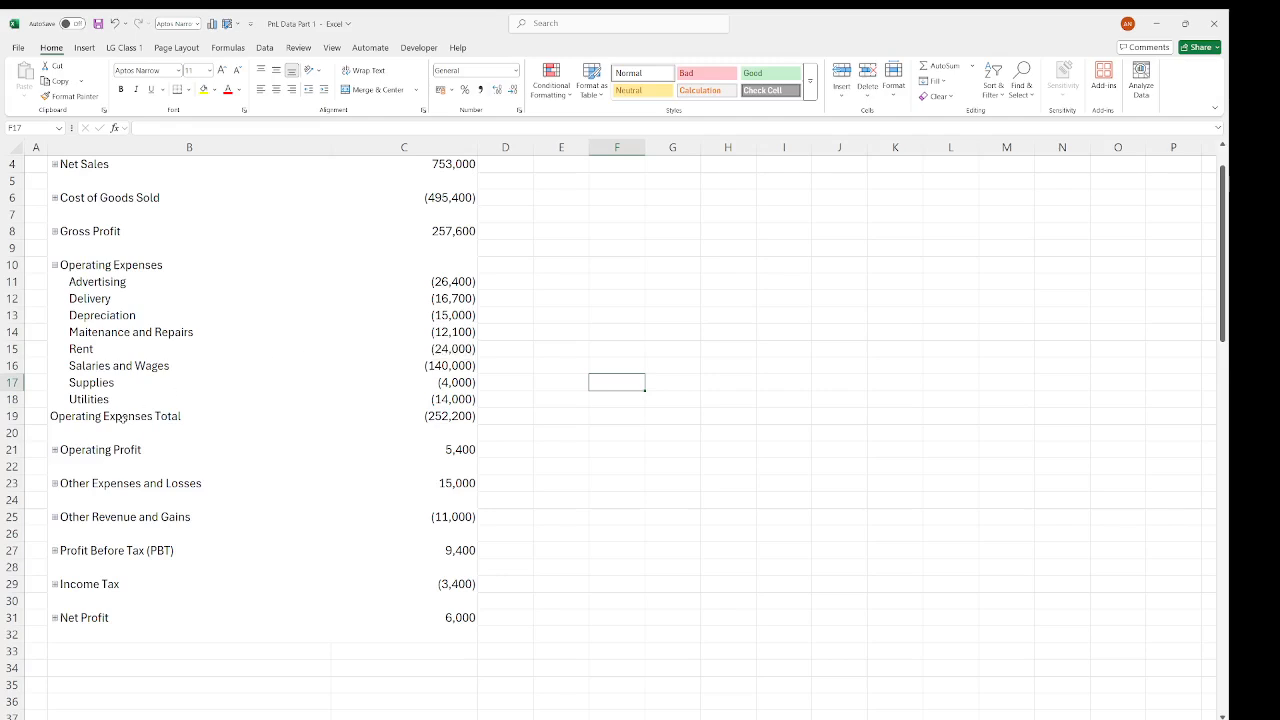
scroll(187, 383, "up", 1)
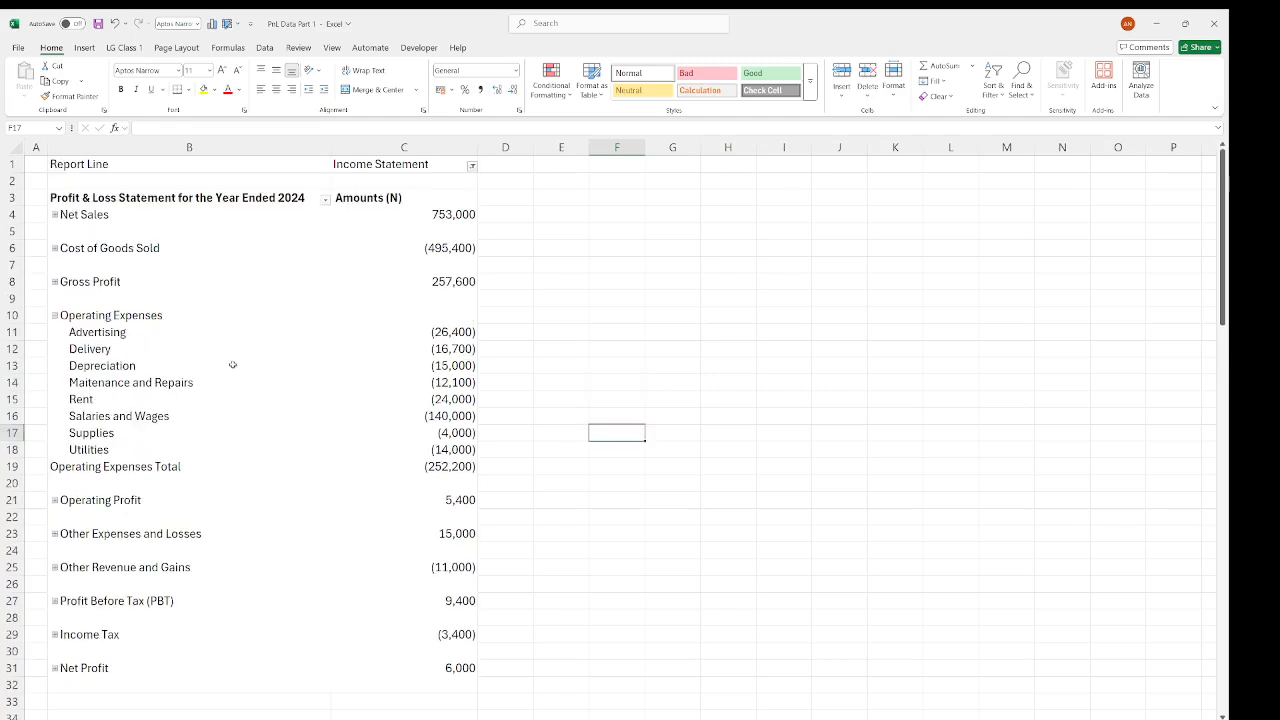
- Add a top border to the Operating Expenses Total row in B19:C19
left_click(105, 467)
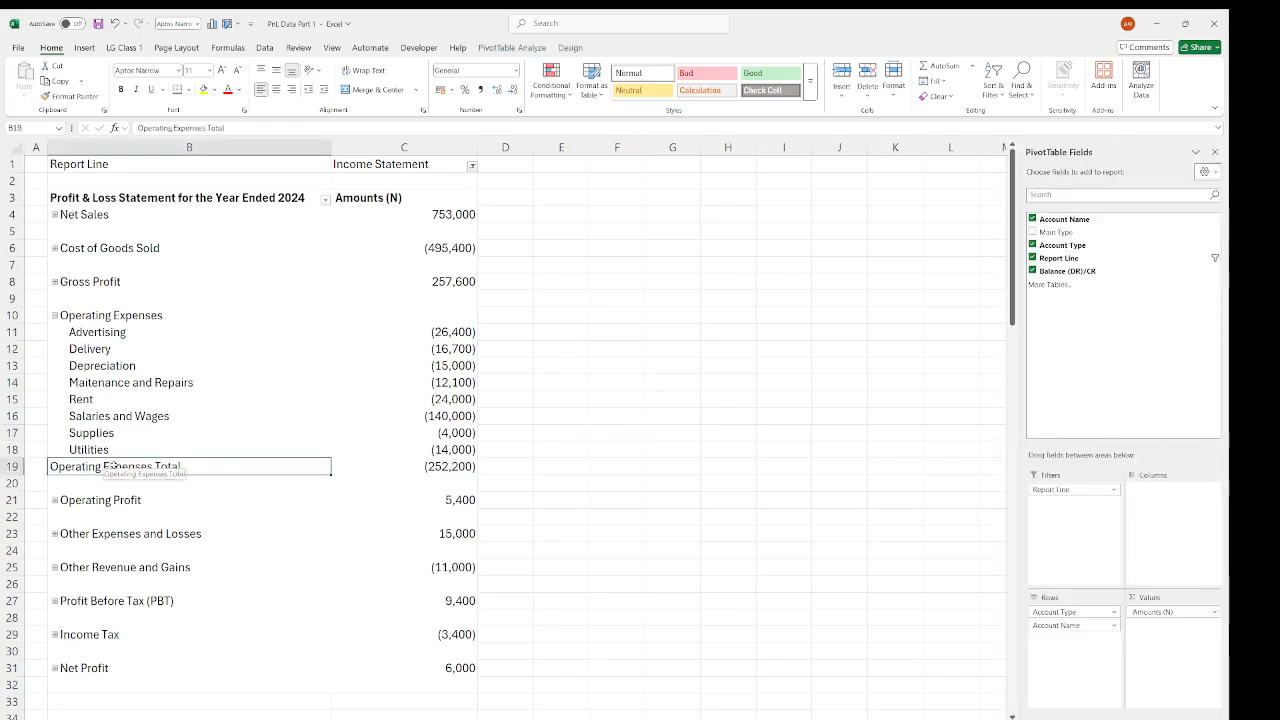
left_click_drag(113, 467, 370, 470)
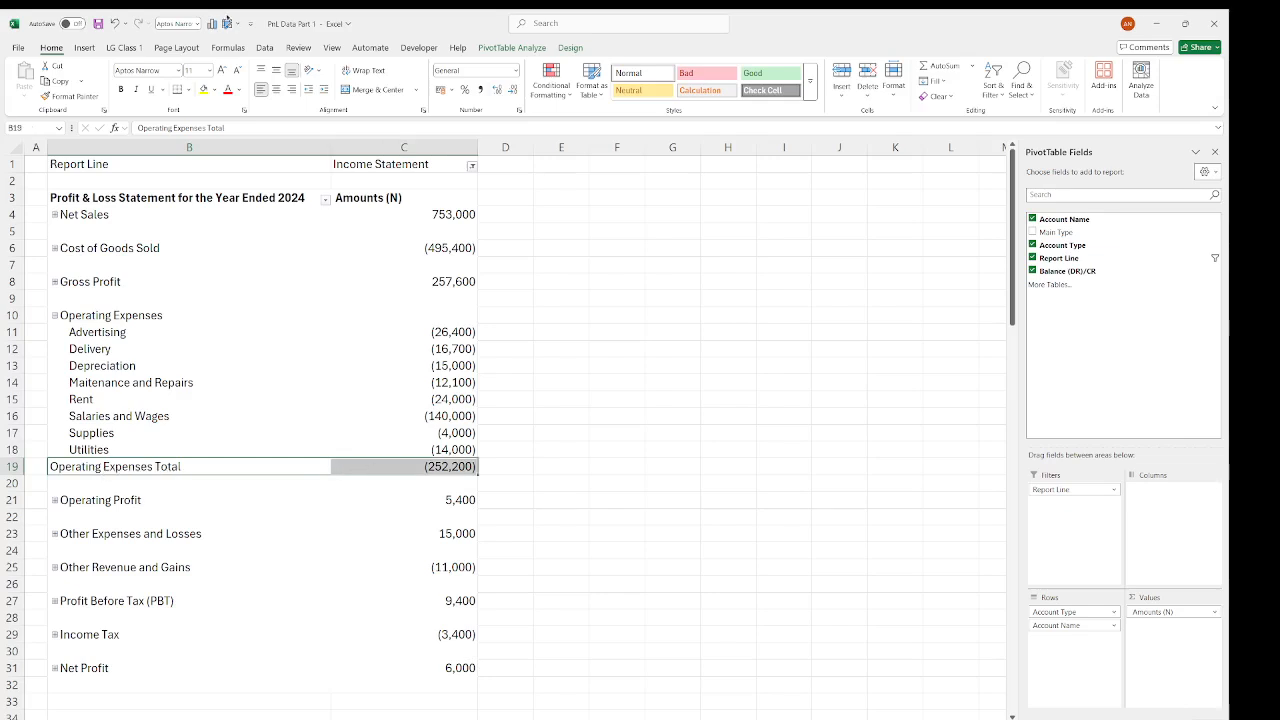
left_click(187, 90)
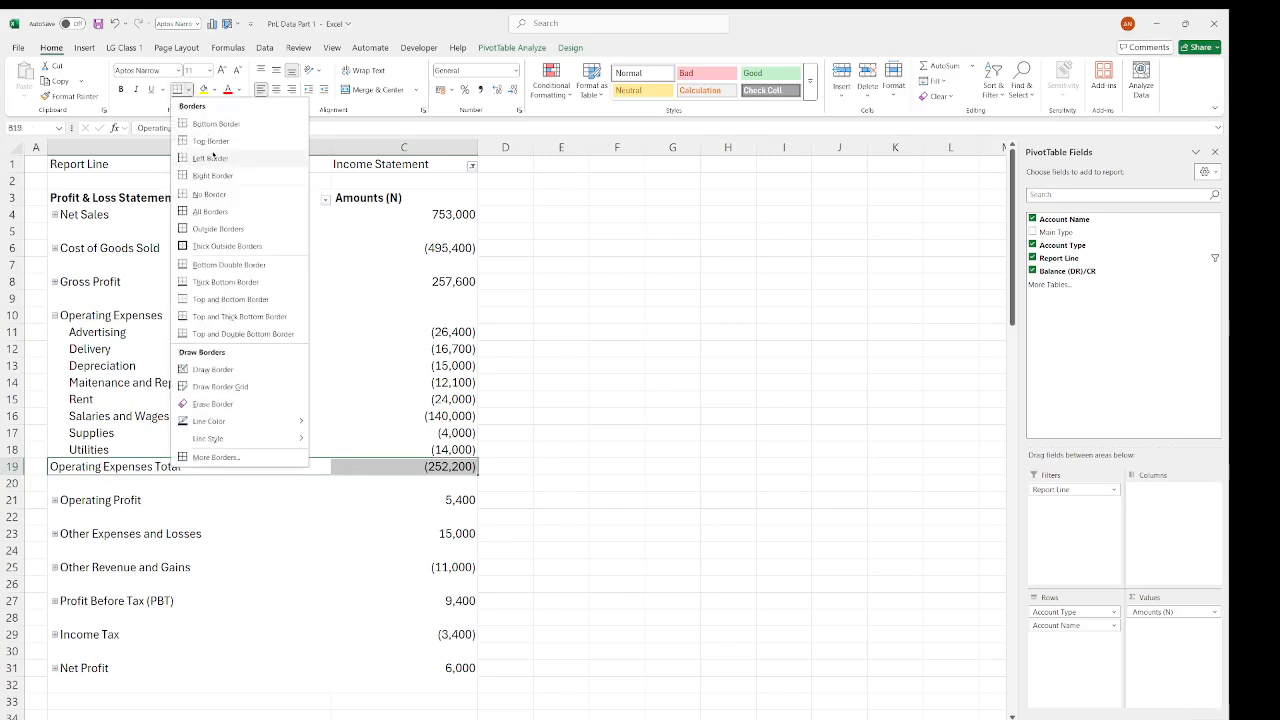
left_click(212, 143)
left_click(545, 310)
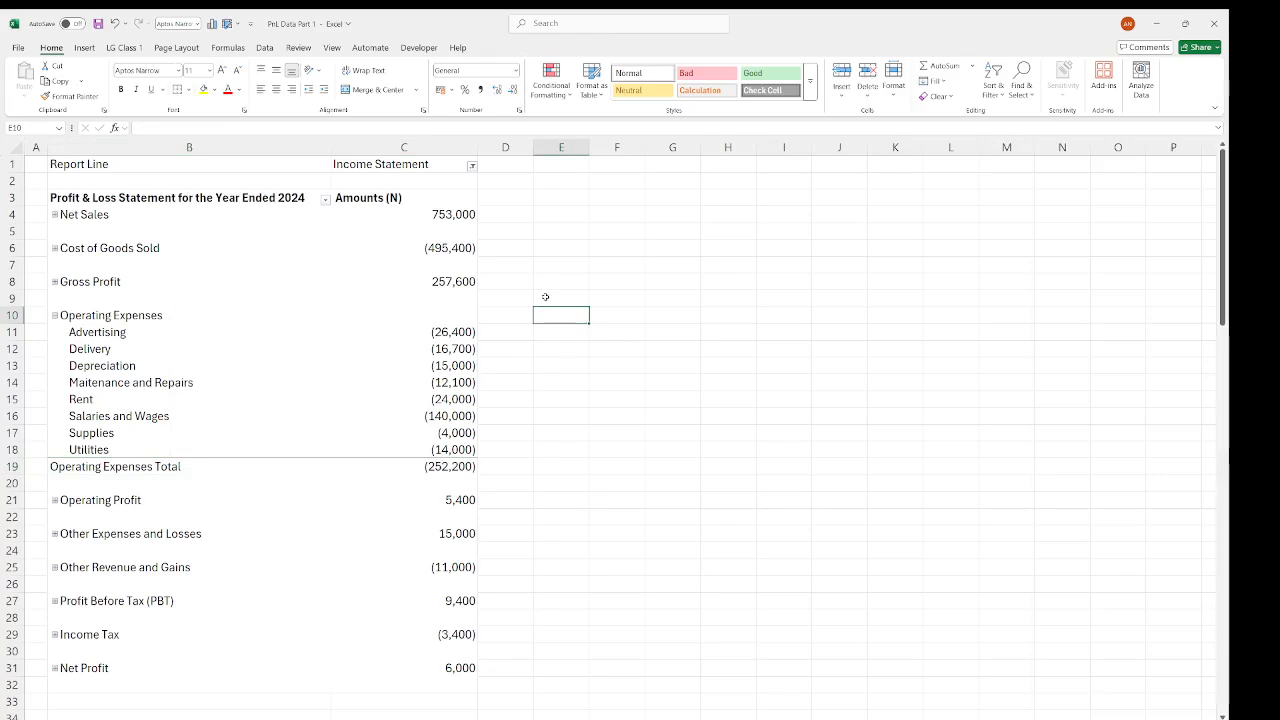
left_click(100, 286)
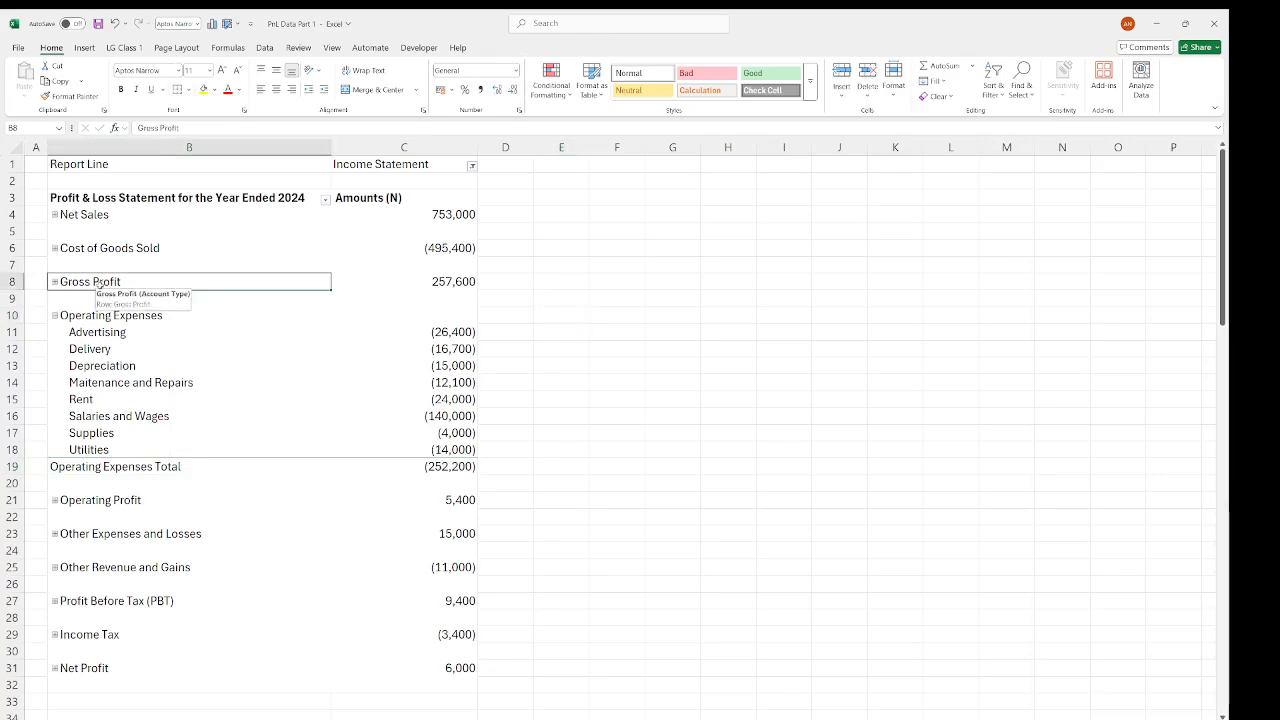
left_click_drag(100, 286, 386, 289)
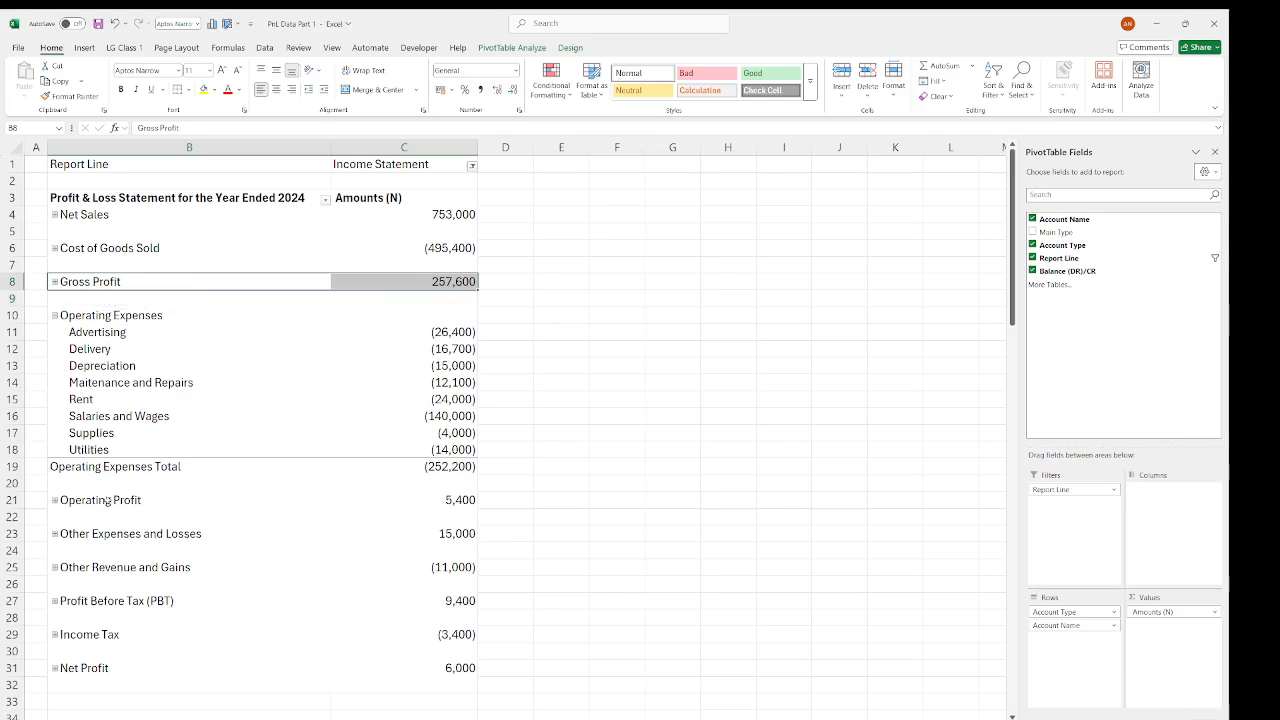
left_click_drag(105, 502, 388, 497)
left_click(141, 501, "ctrl")
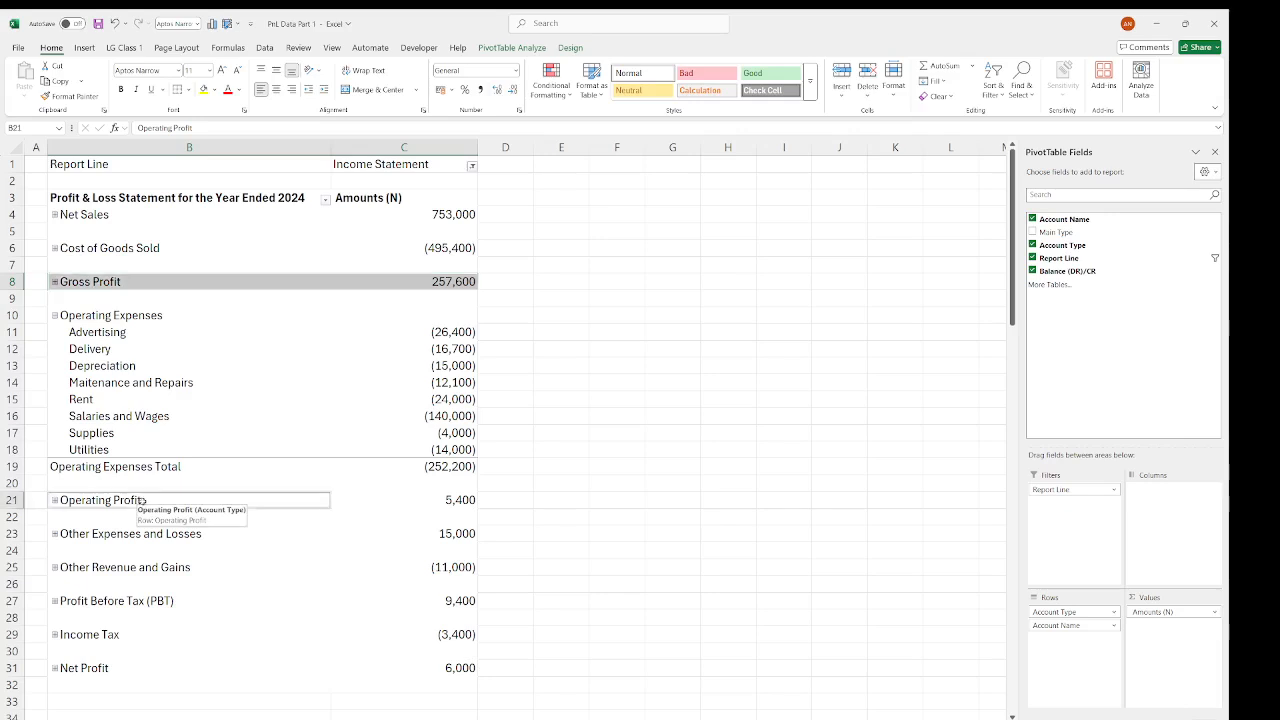
mouse_move(141, 501)
left_mouse_down()
mouse_move(383, 520)
mouse_move(430, 504)
mouse_move(243, 500)
mouse_move(415, 500)
left_mouse_up()
left_click(243, 500)
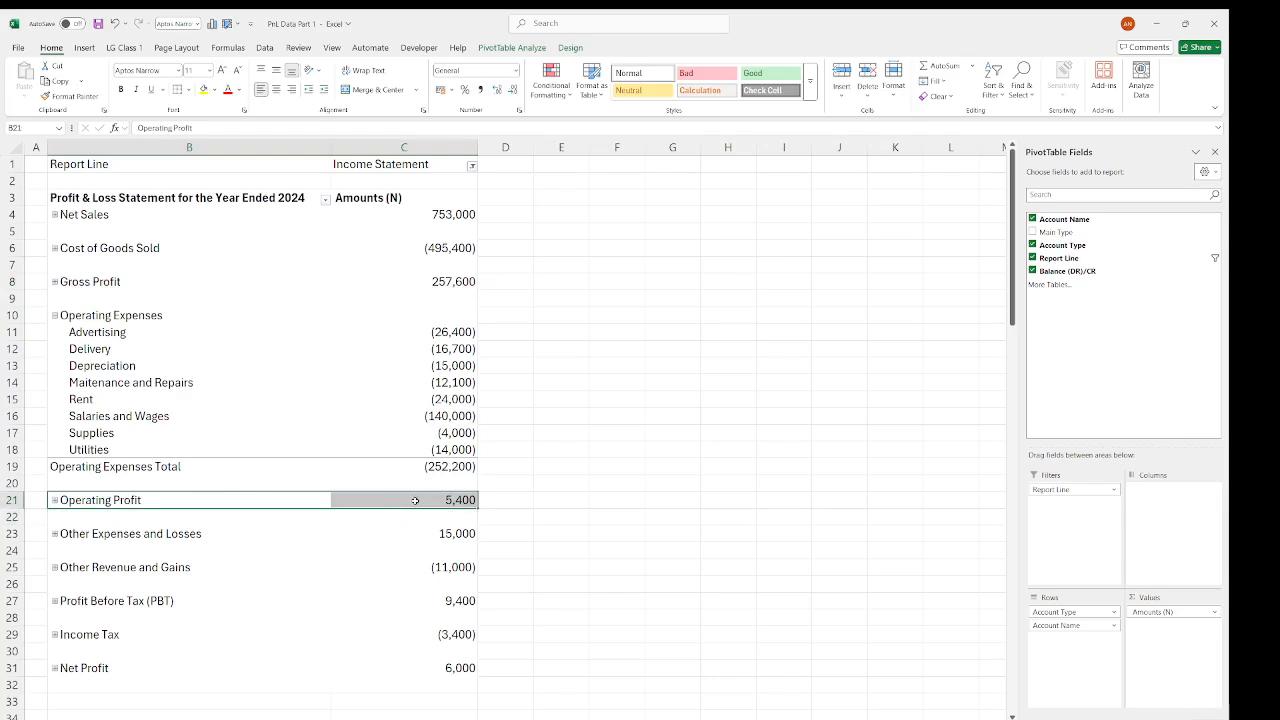
left_click_drag(118, 283, 430, 284)
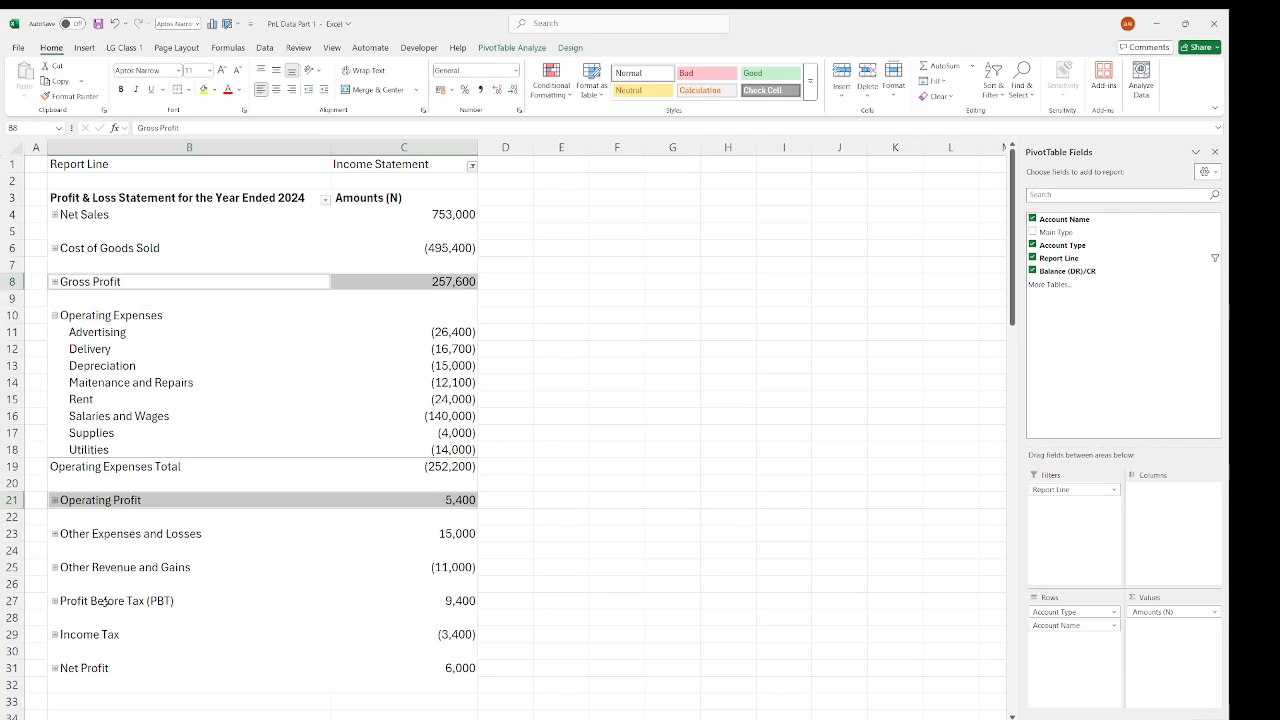
left_click(105, 602, "ctrl")
left_click(307, 601)
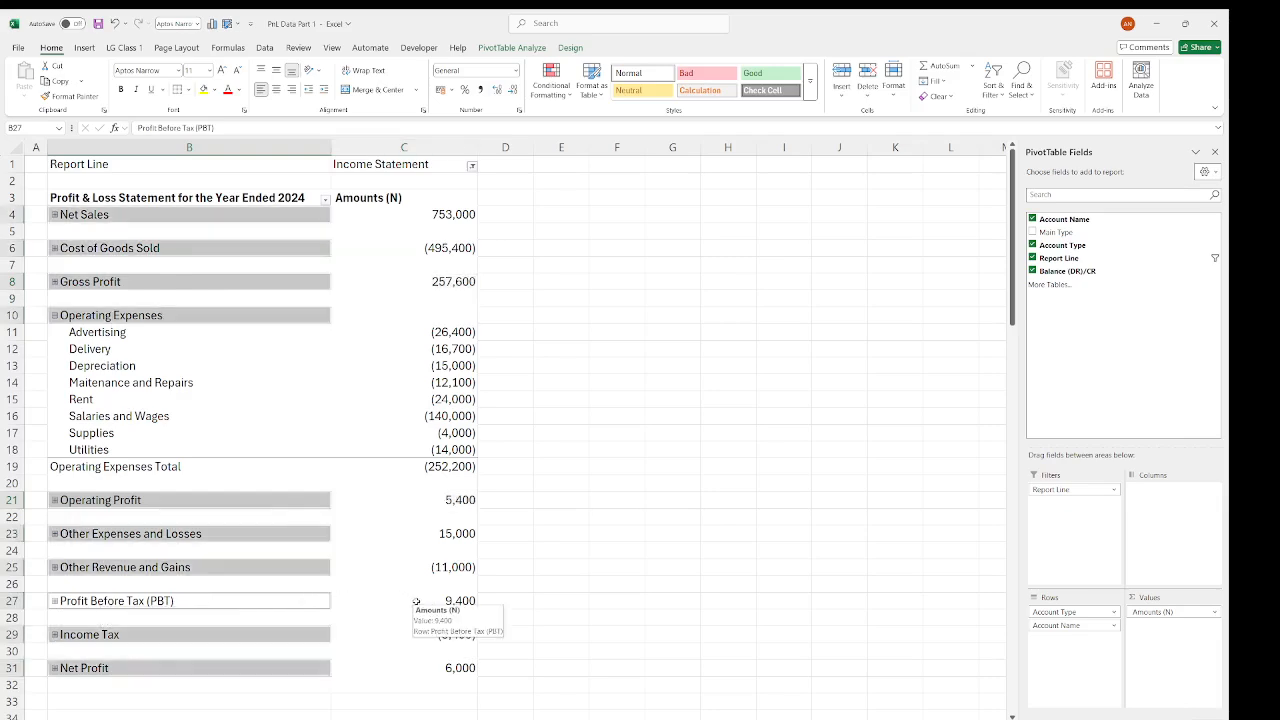
- Add a top and double bottom border to the Gross Profit, Operating Profit, Profit Before Tax (PBT) and Net Profit rows across columns B:C
left_click_drag(415, 601, 137, 600)
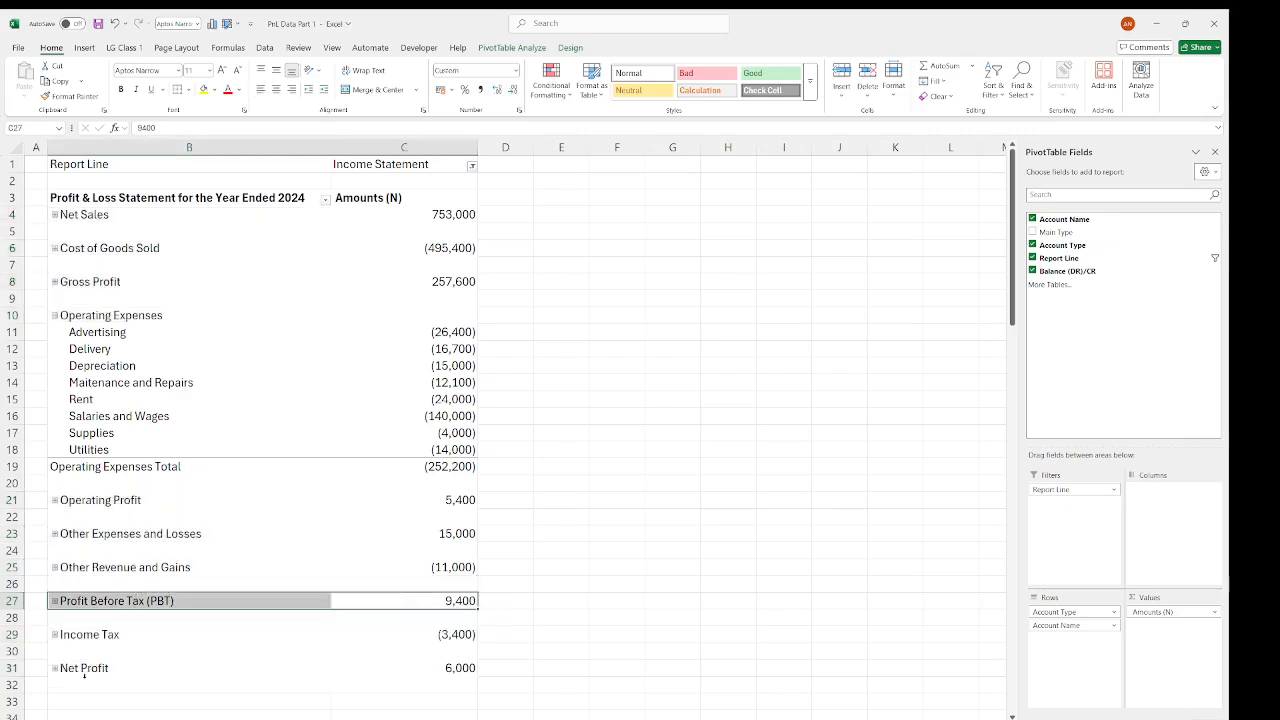
left_click_drag(88, 668, 403, 672, "ctrl")
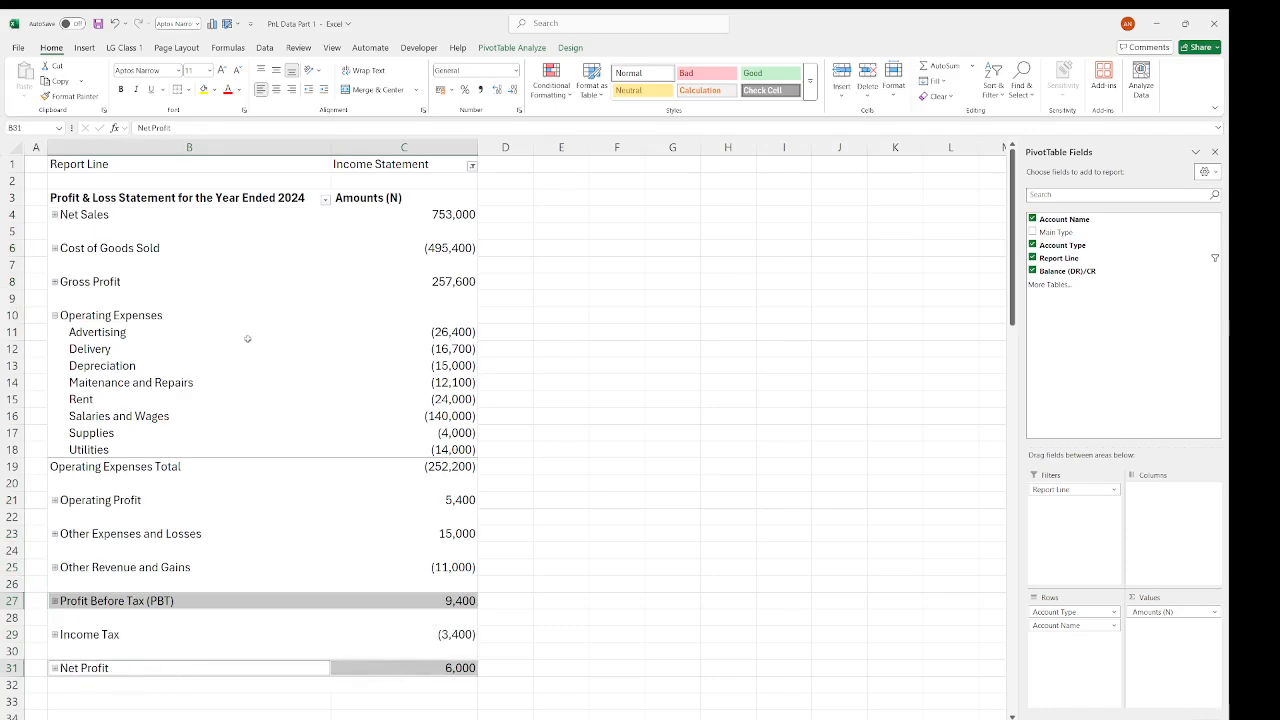
left_click(113, 283, "ctrl")
left_click_drag(113, 283, 426, 281, "ctrl")
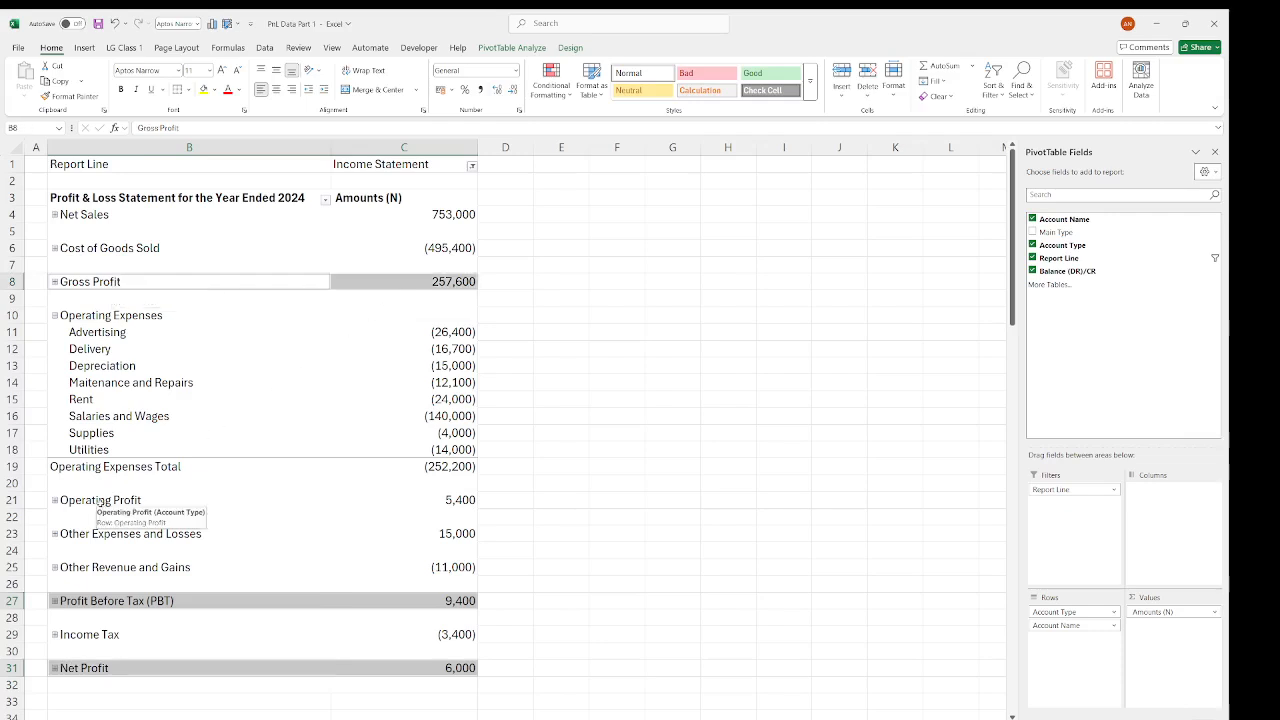
left_click_drag(100, 503, 449, 497, "ctrl")
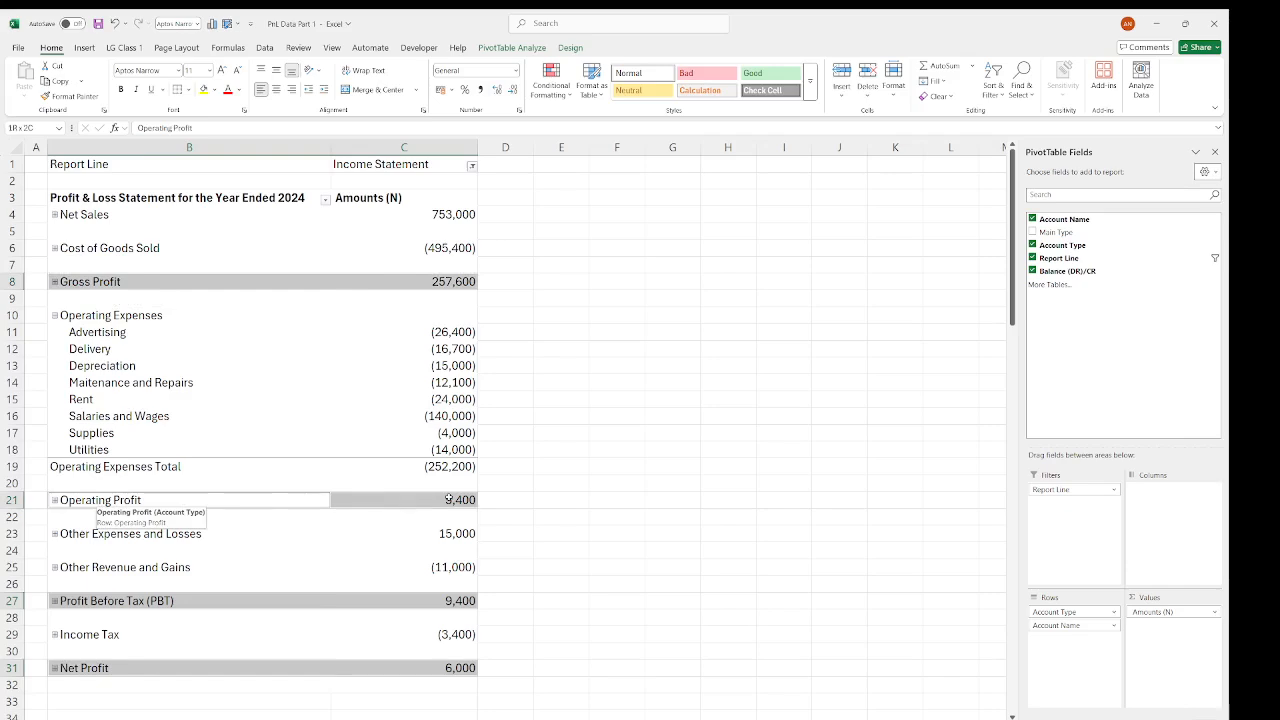
left_click(188, 89)
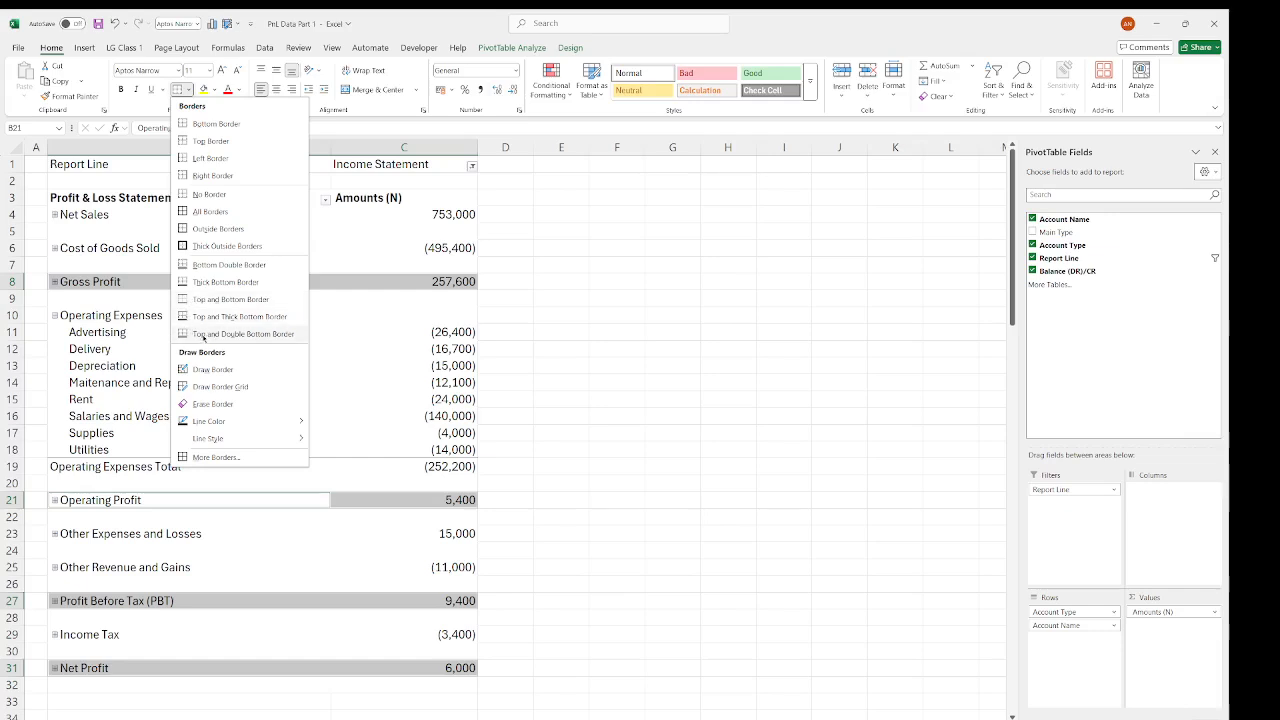
left_click(203, 336)
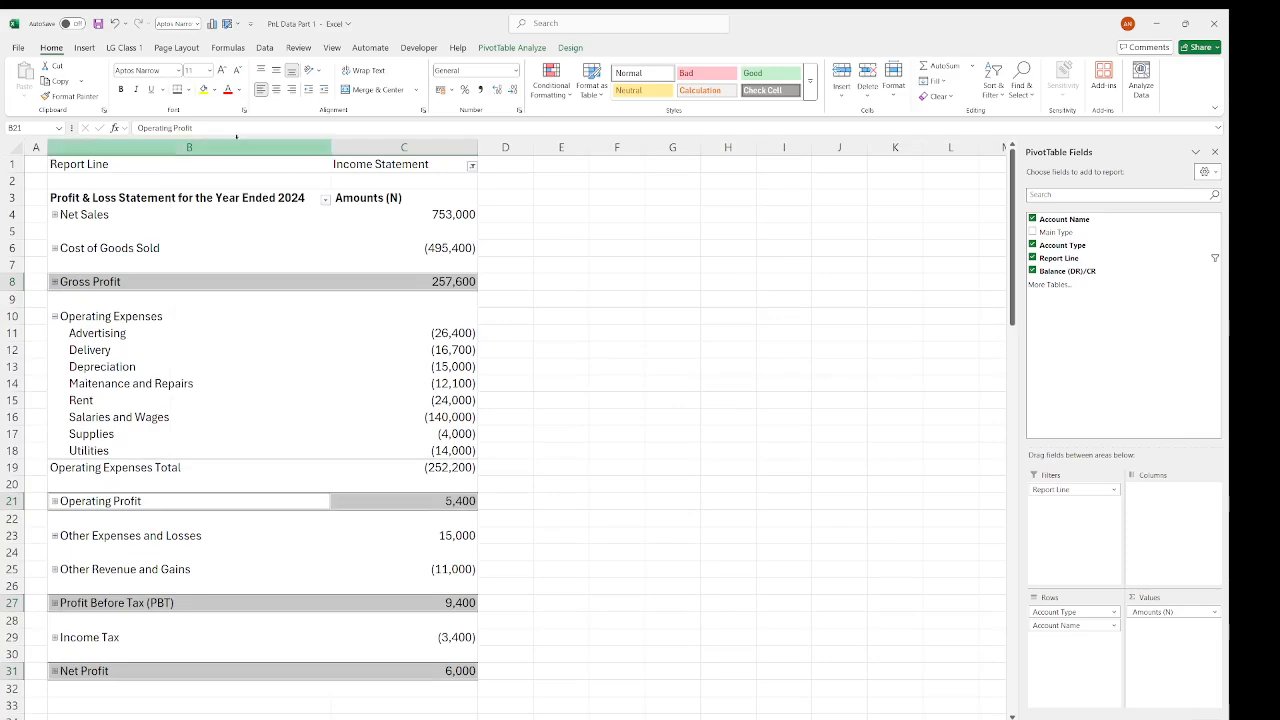
- Fill the four selected profit rows with light grey and make their labels and amounts bold
left_click(214, 90)
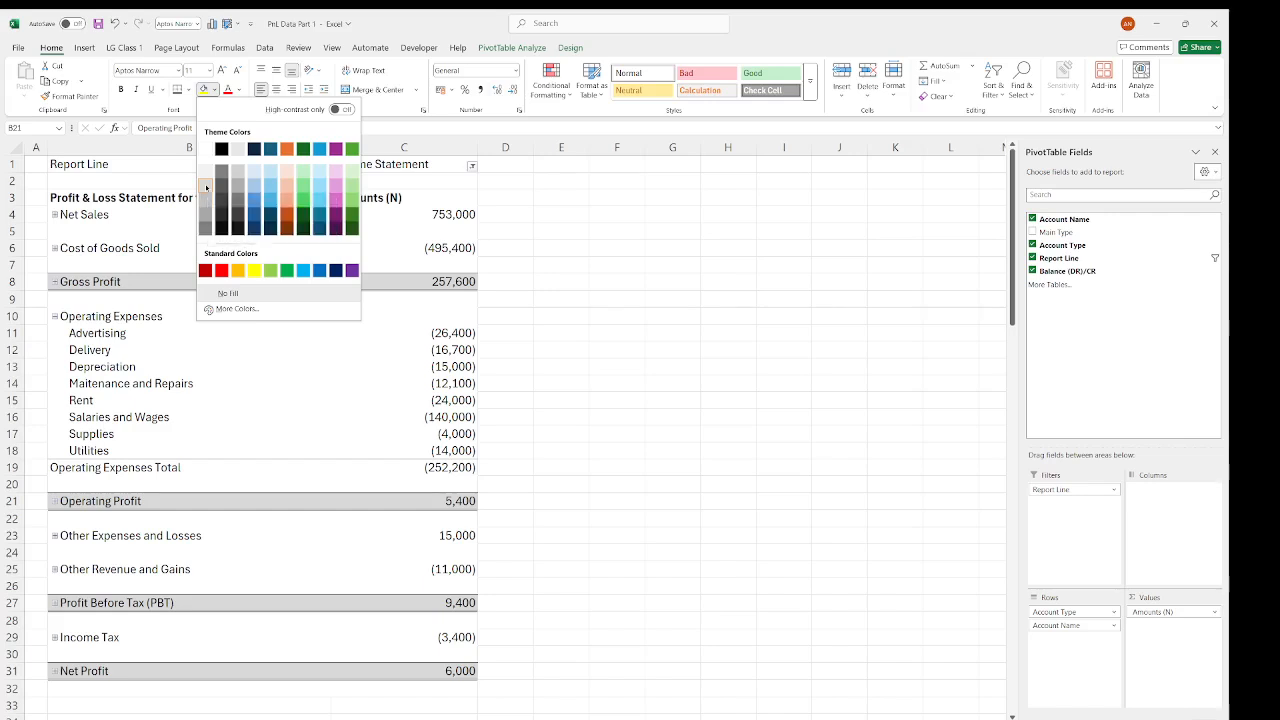
left_click(206, 187)
left_click(121, 89)
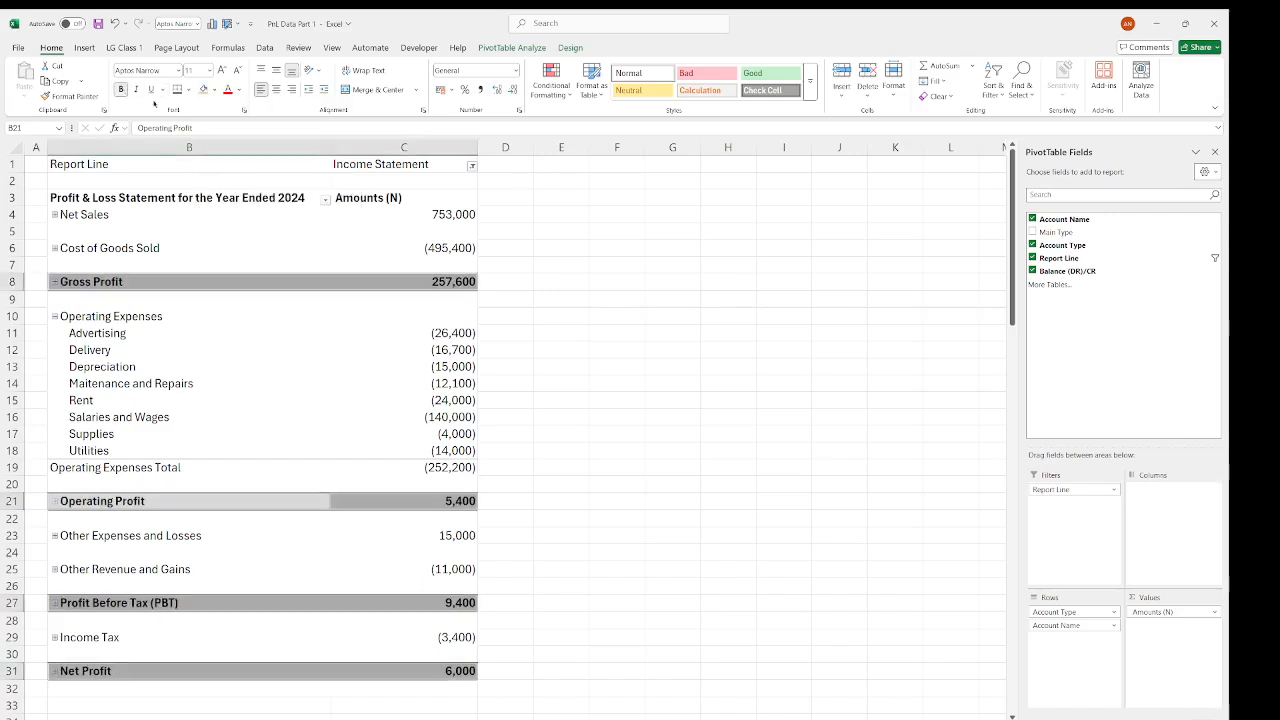
left_click(573, 284)
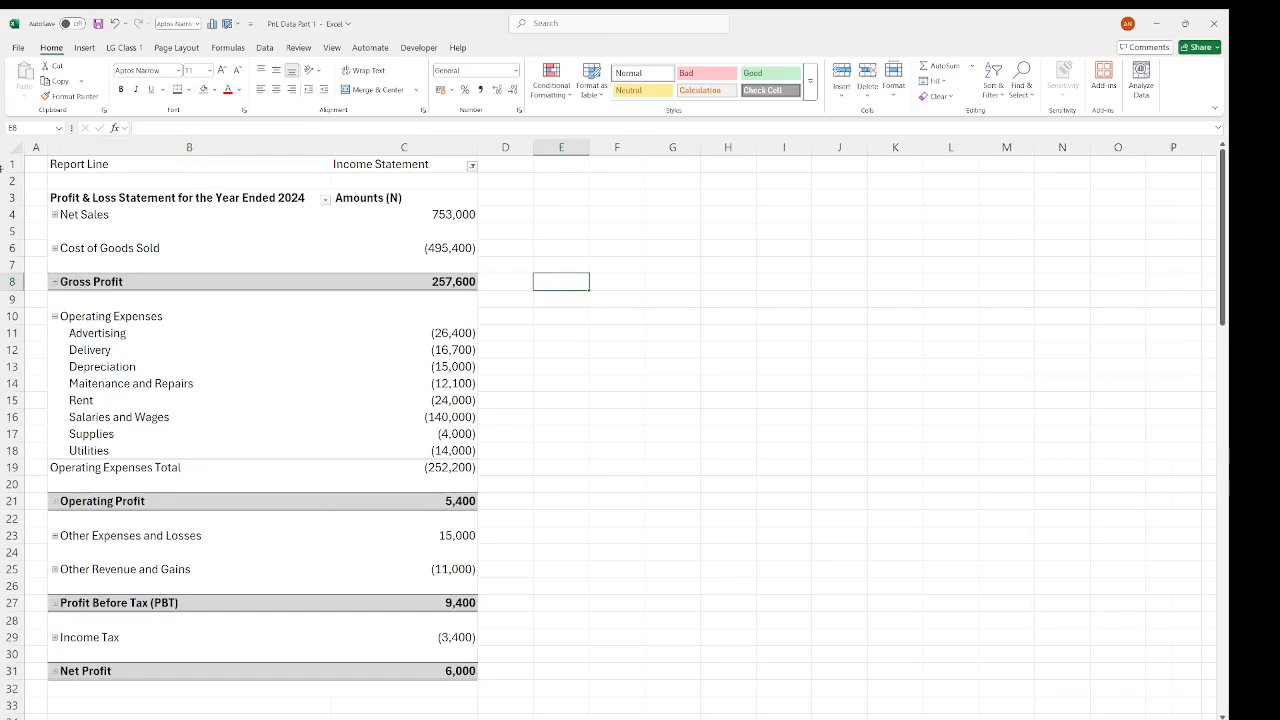
- Hide row 1, which holds the Report Line filter, by collapsing its height
left_click_drag(7, 161, 7, 148)
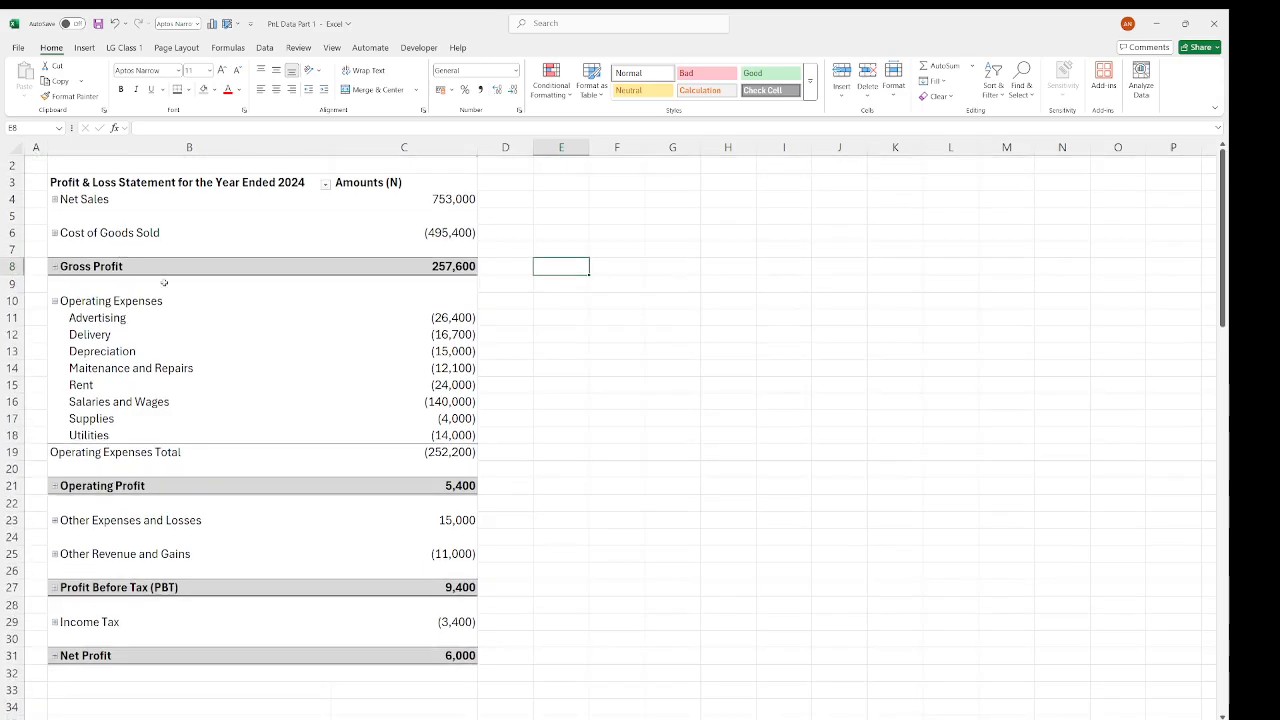